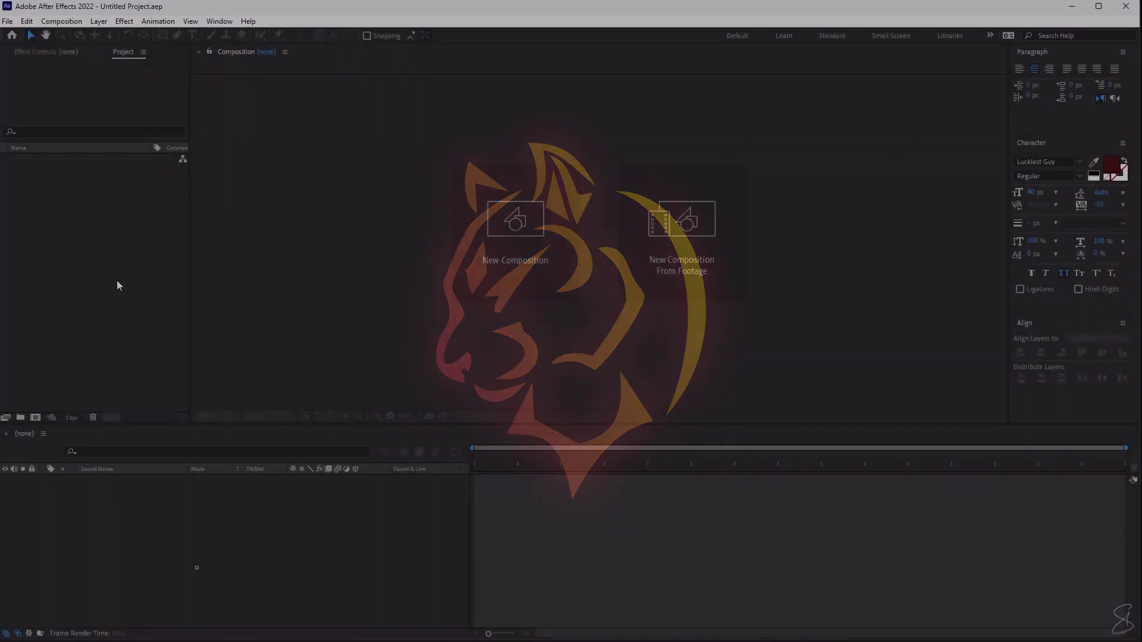
Import the Media Agency PSD from D:\Projects\Youtube Videos\Video 49 as a composition and open it
double_click(122, 272)
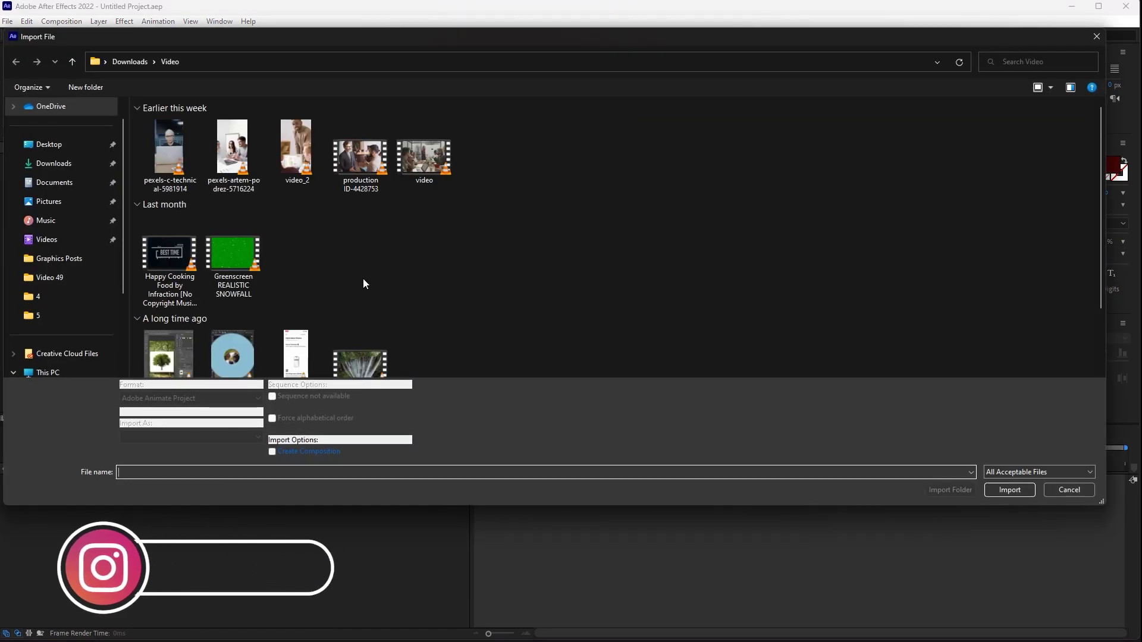
scroll(91, 319, down, 3)
click(101, 315)
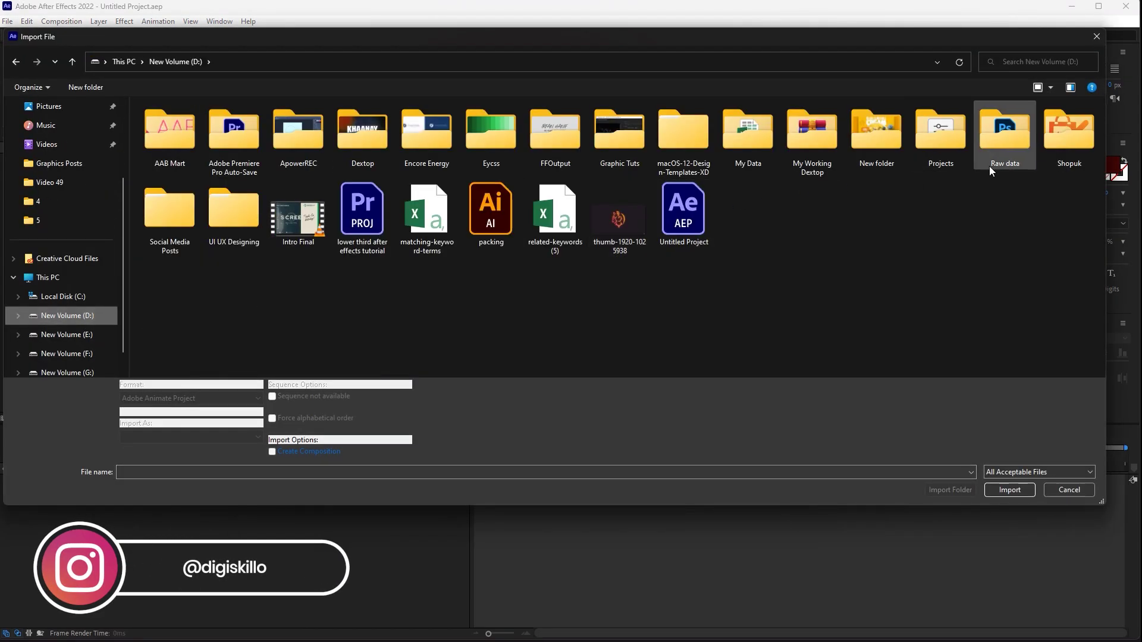
double_click(938, 162)
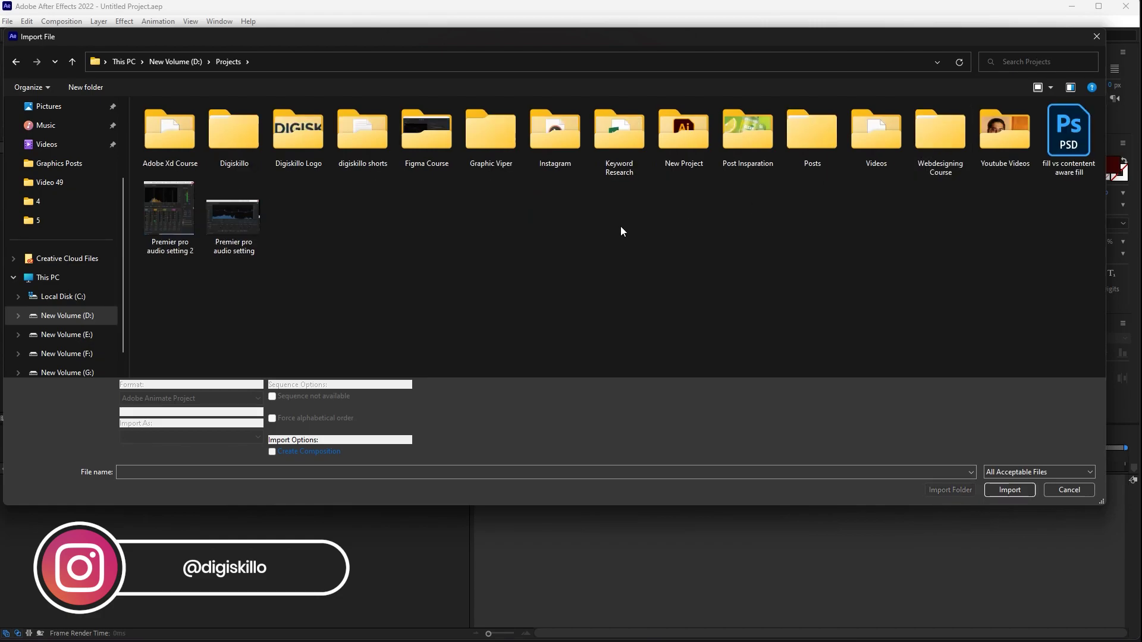
double_click(994, 132)
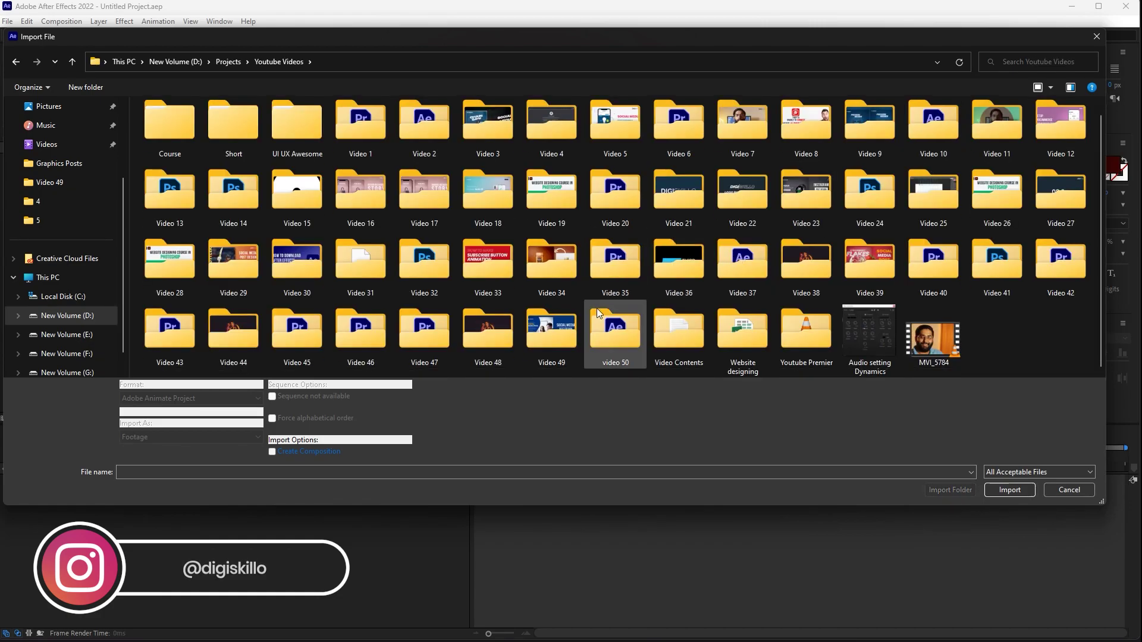
double_click(576, 324)
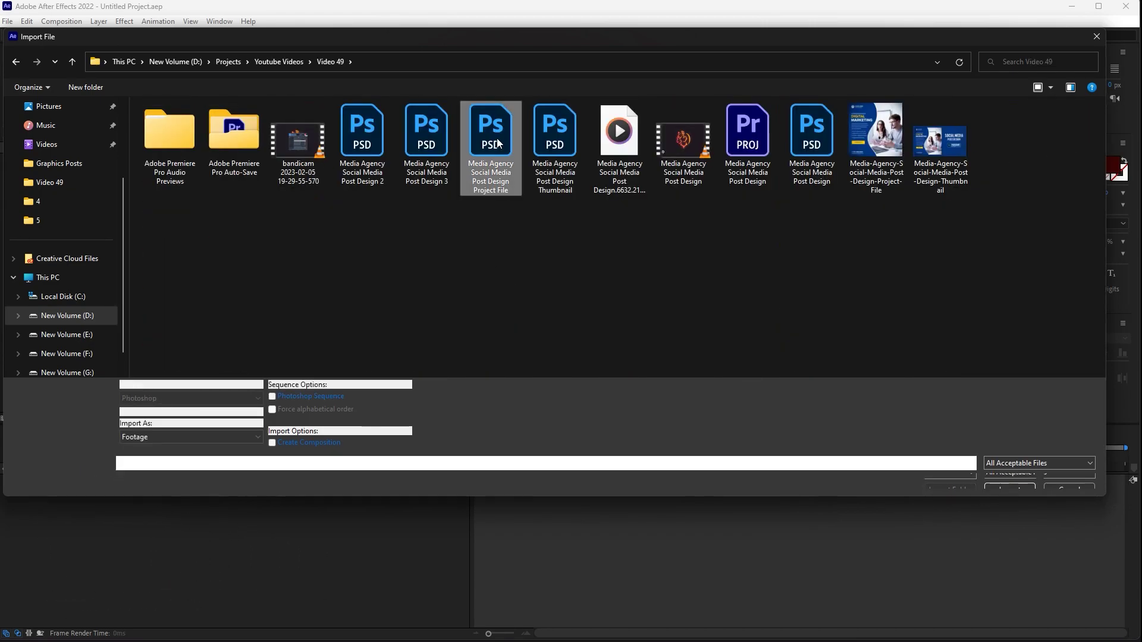
double_click(526, 140)
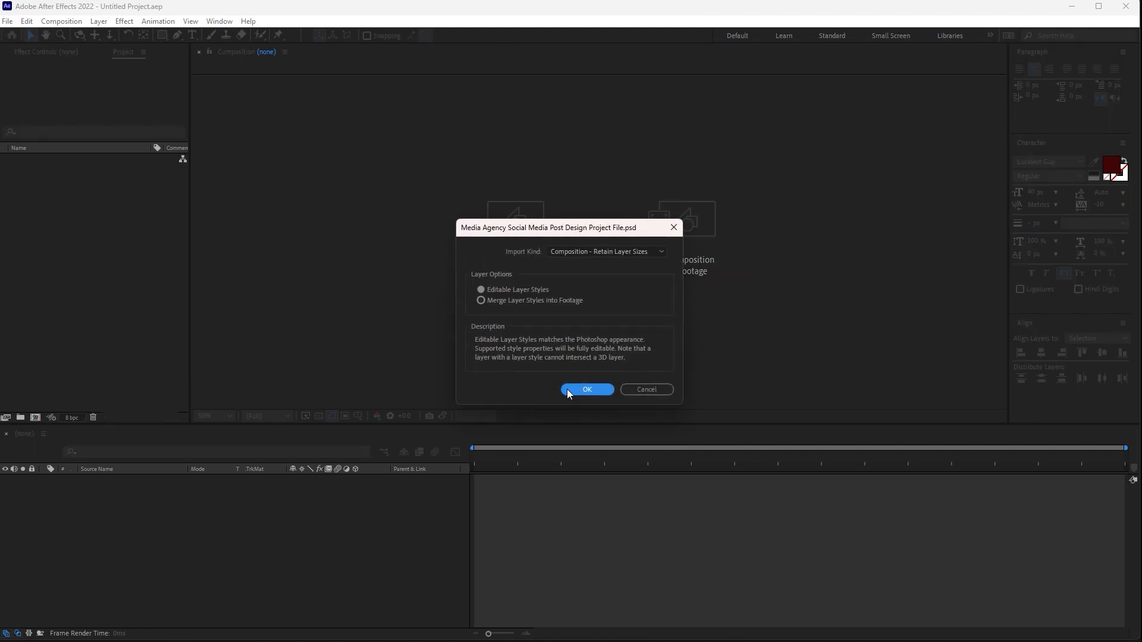
click(567, 390)
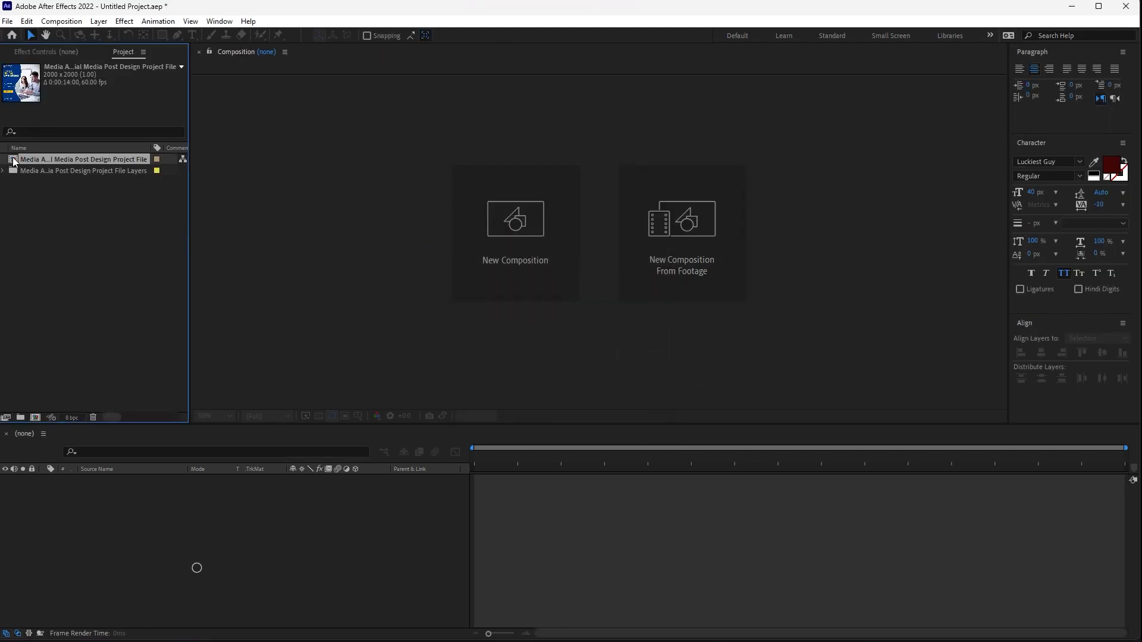
double_click(13, 161)
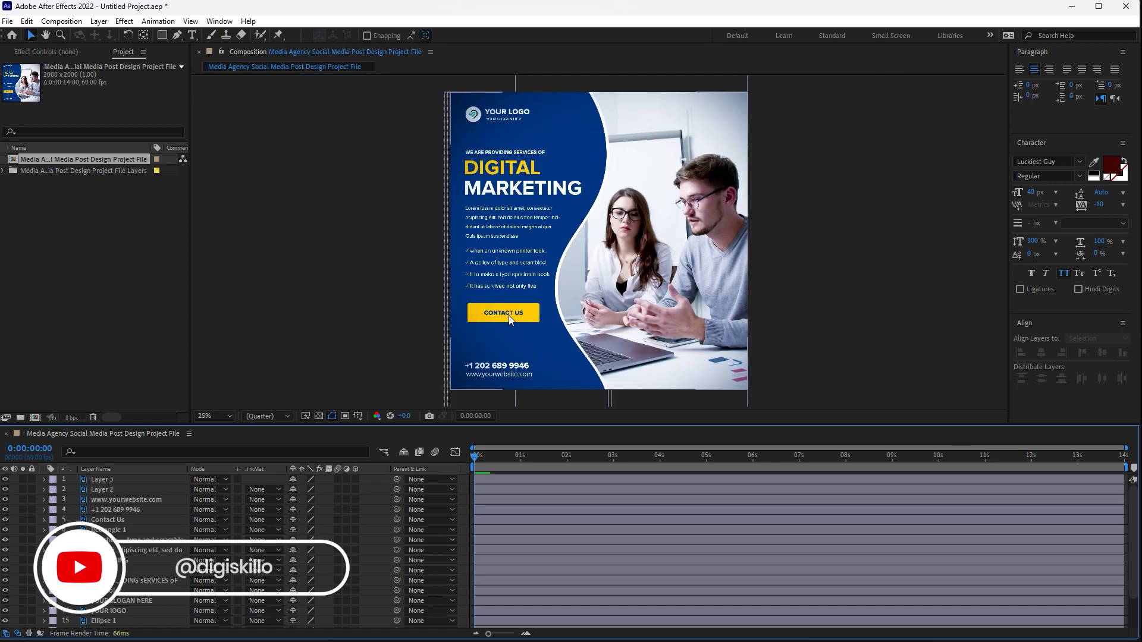
Delete Layer 3 and hide all layers except the Background and office photo
click(95, 480)
key(Delete)
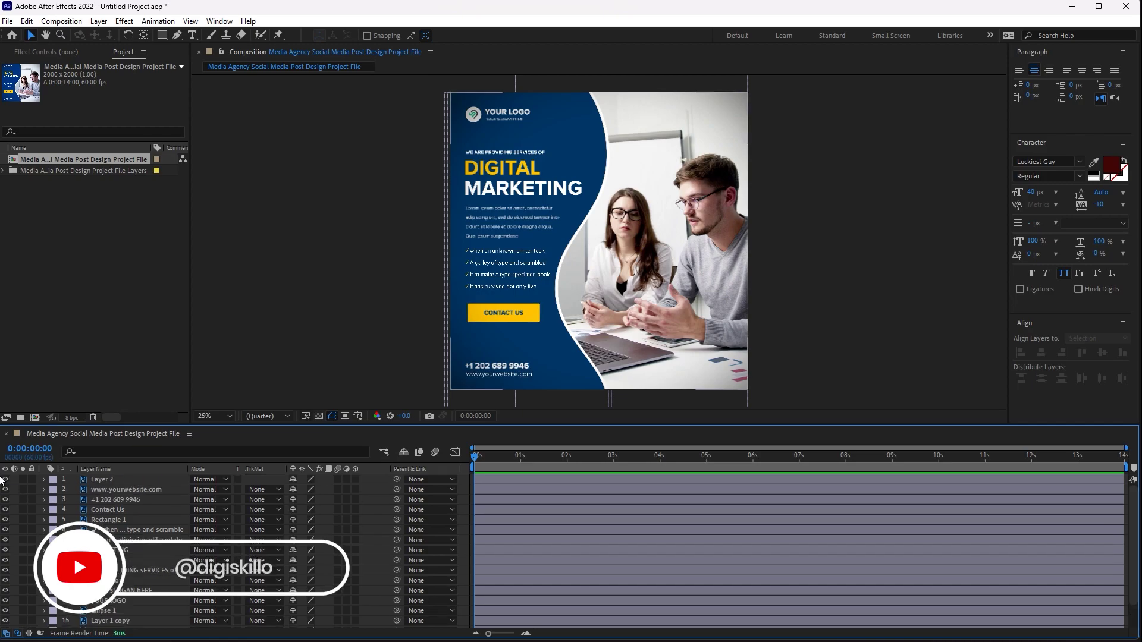
drag(5, 479, 12, 622)
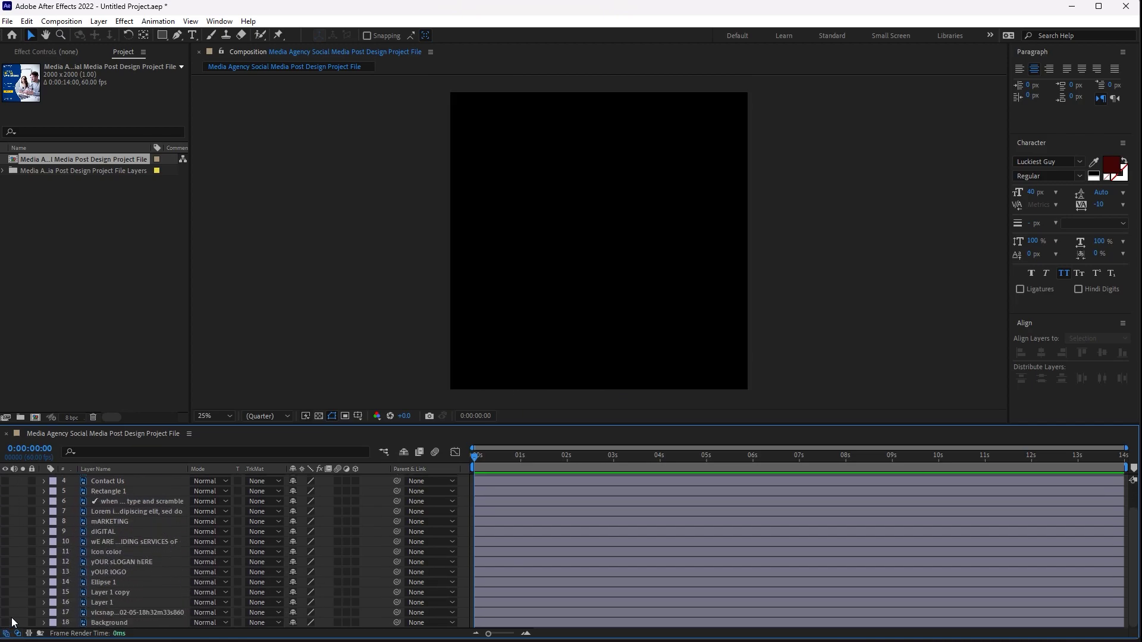
click(4, 623)
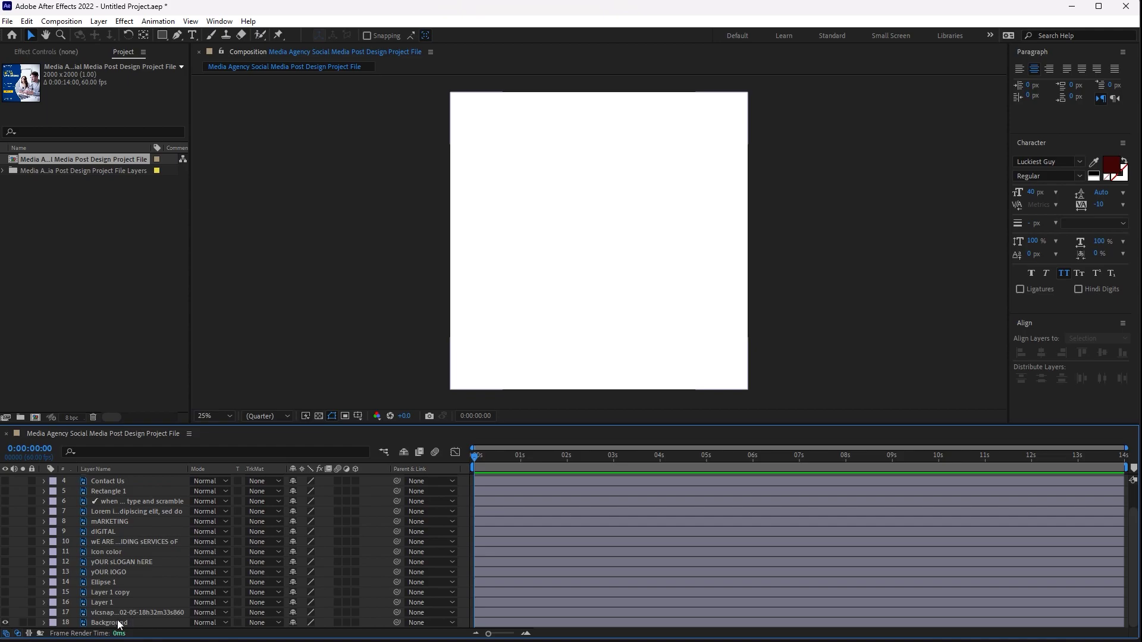
click(5, 612)
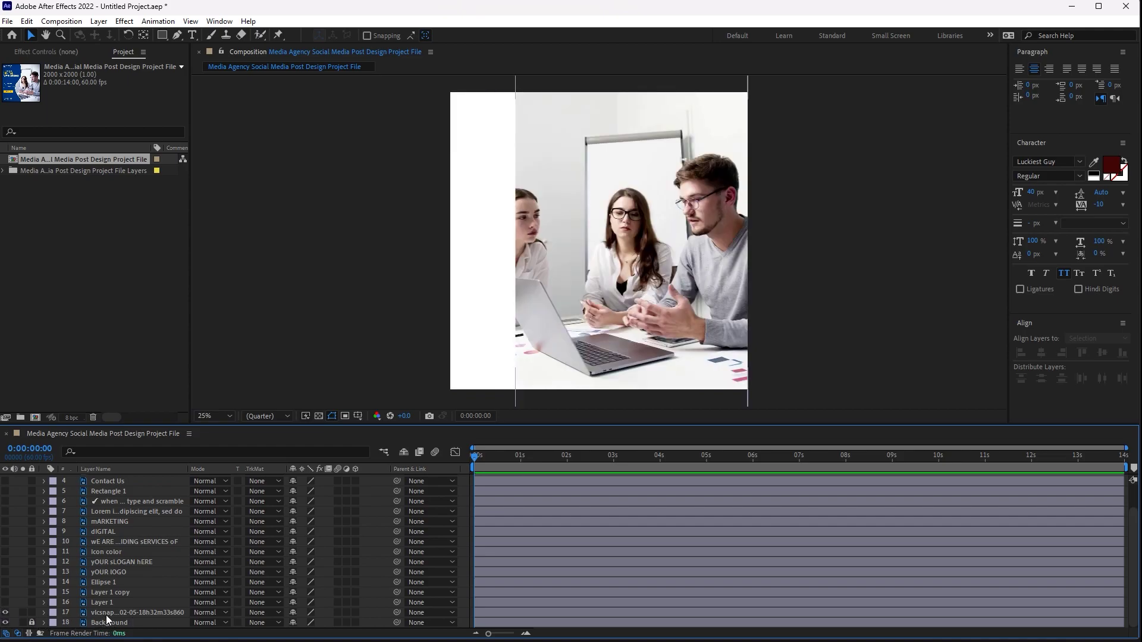
Lock the office photo (vlcsnap) and Background layers
click(109, 613)
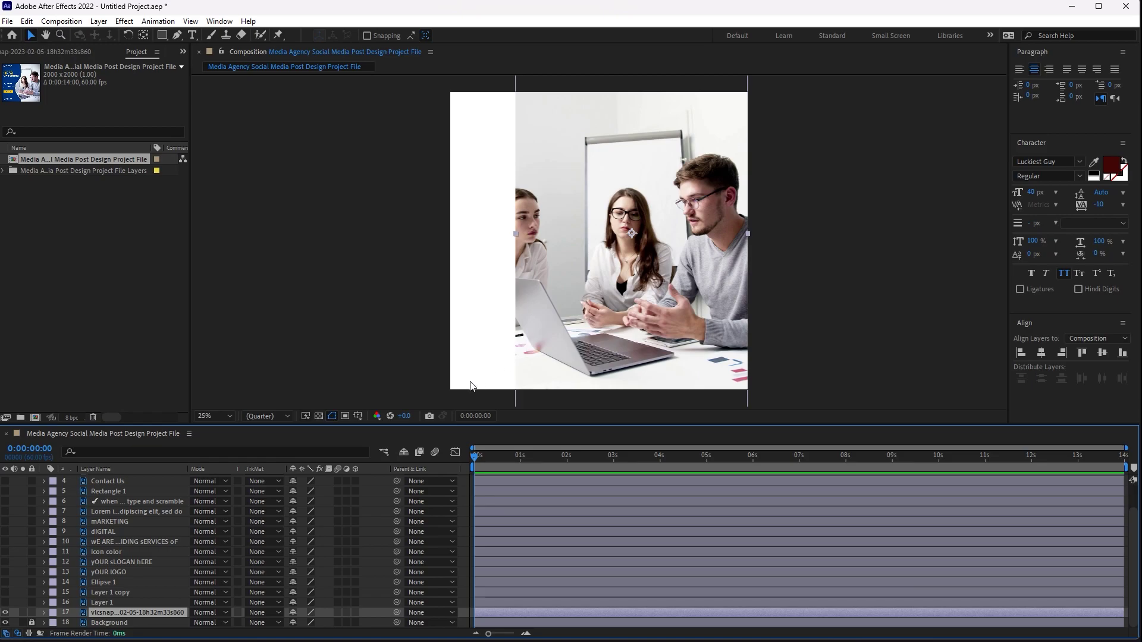
click(31, 614)
click(31, 622)
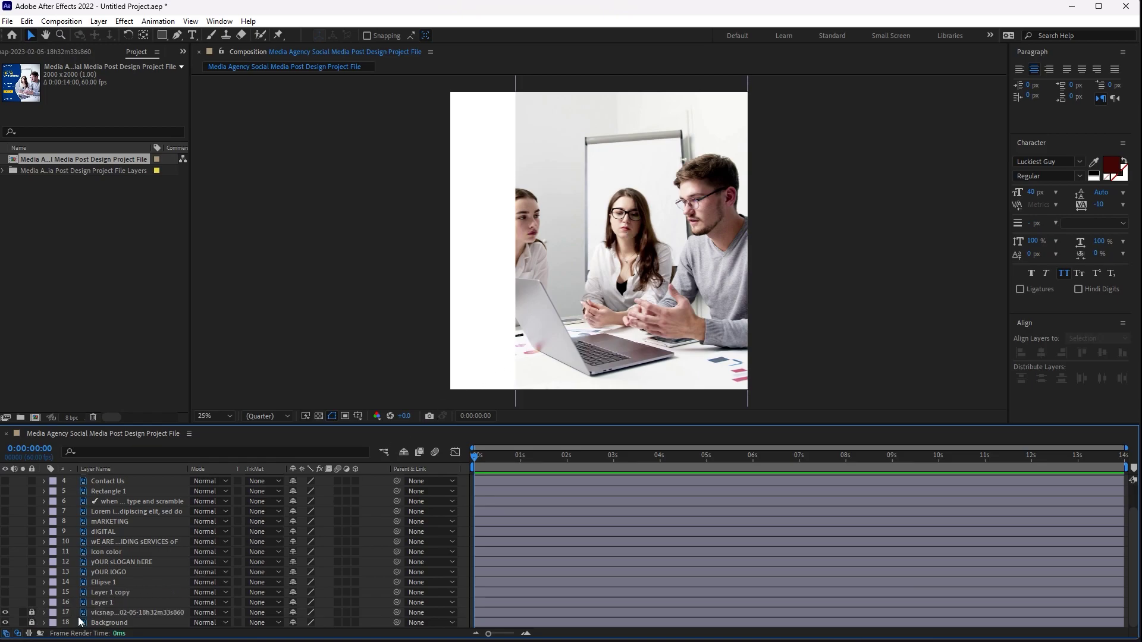
Show the blue wavy panel layer and select Layer 1 and Layer 1 copy
click(6, 593)
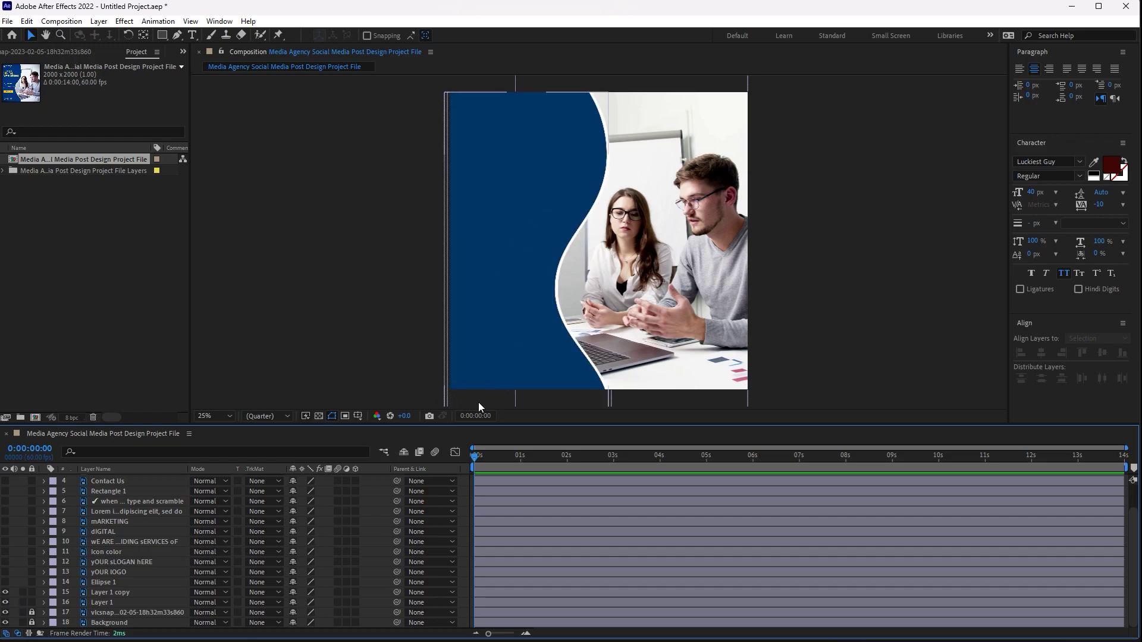
click(109, 602)
shift+click(119, 593)
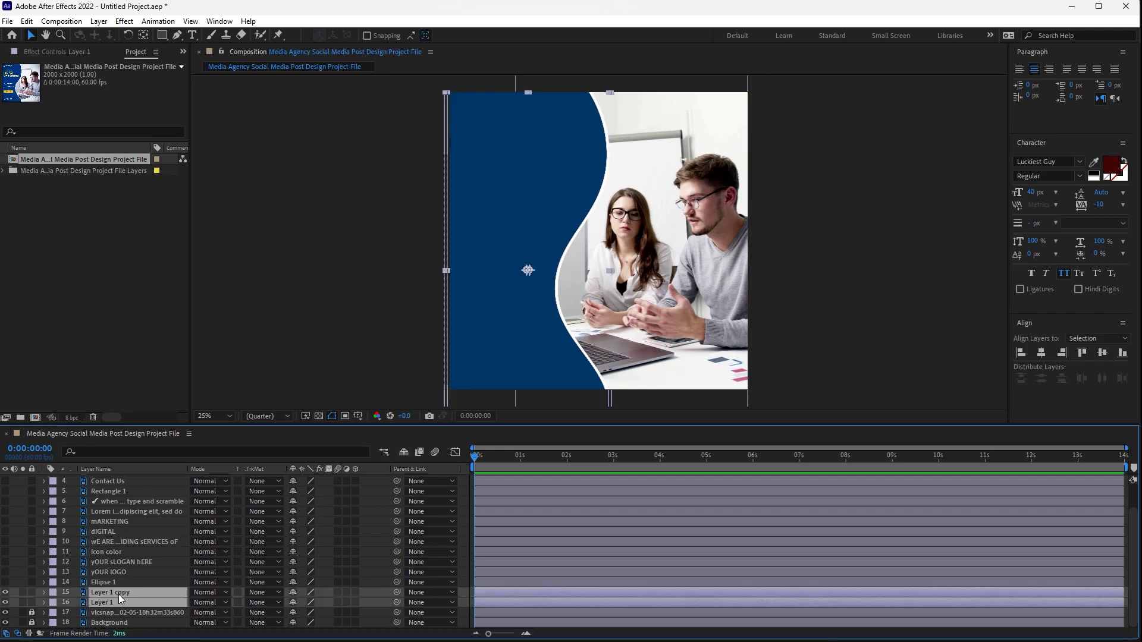
Pre-compose the two blue panel layers into a precomp named Slider
right_click(142, 590)
click(196, 526)
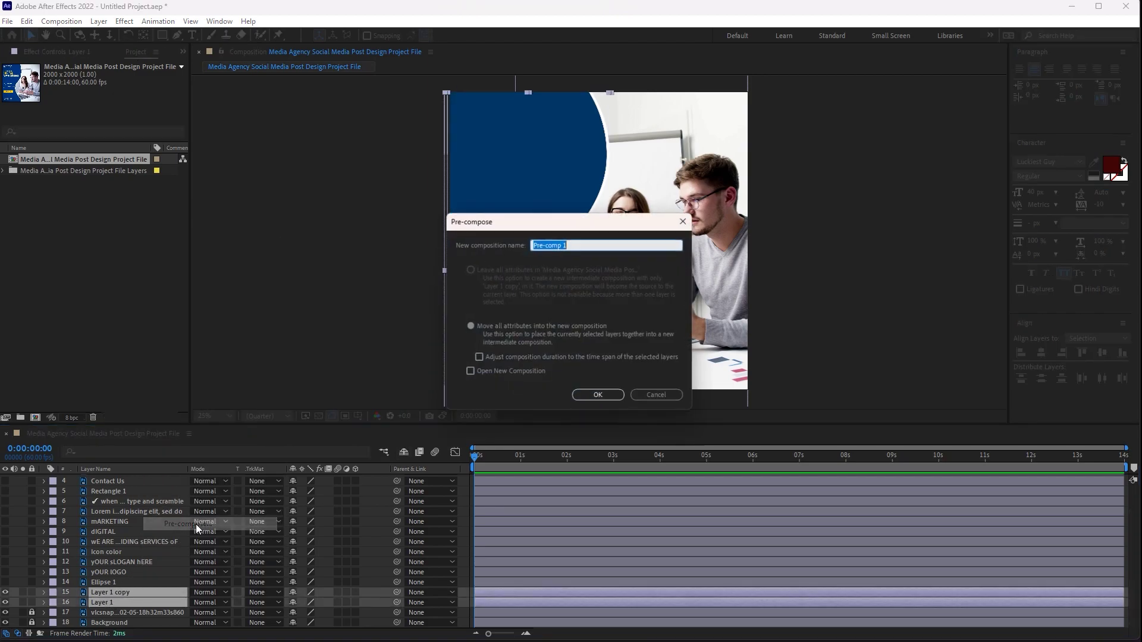
text(Slider)
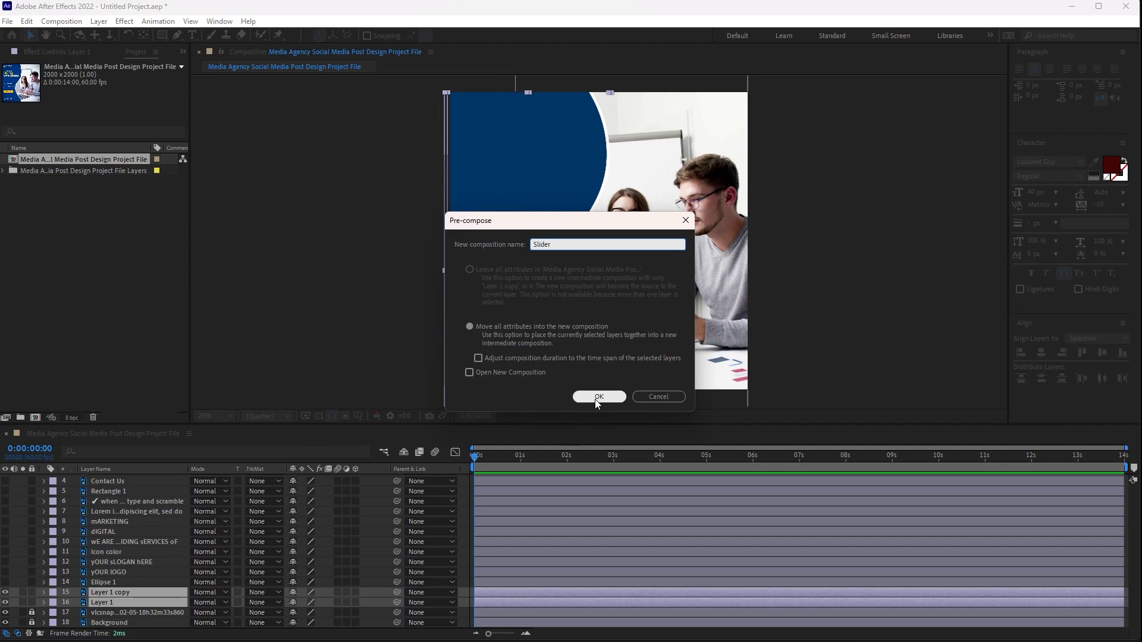
click(598, 397)
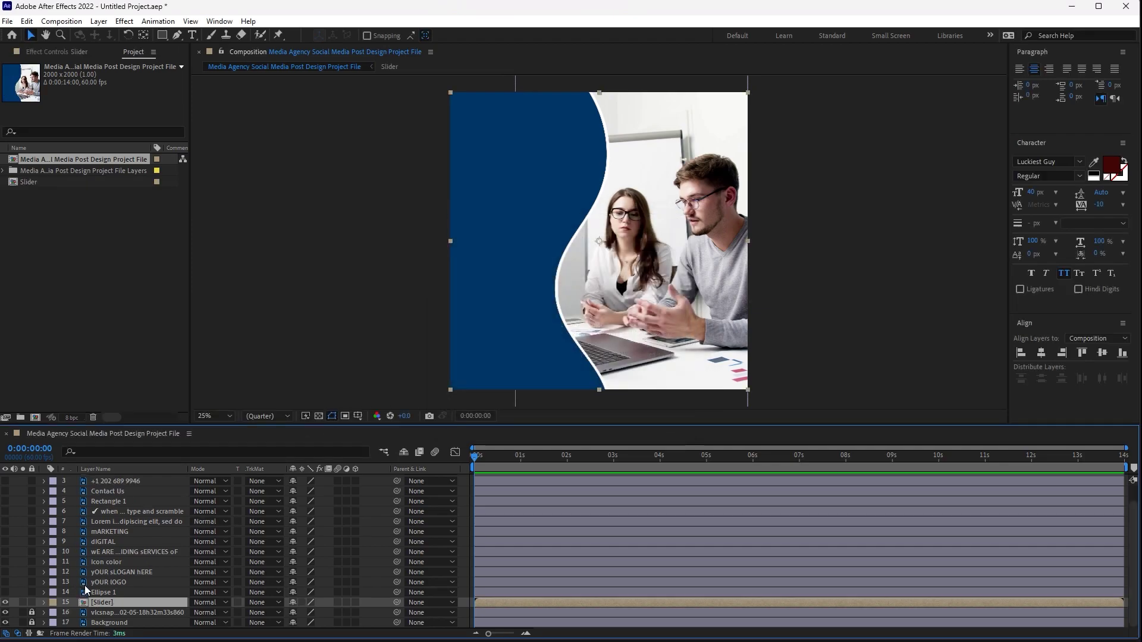
Show the logo and slogan layers and pre-compose them into a Logo precomp
drag(5, 593, 6, 562)
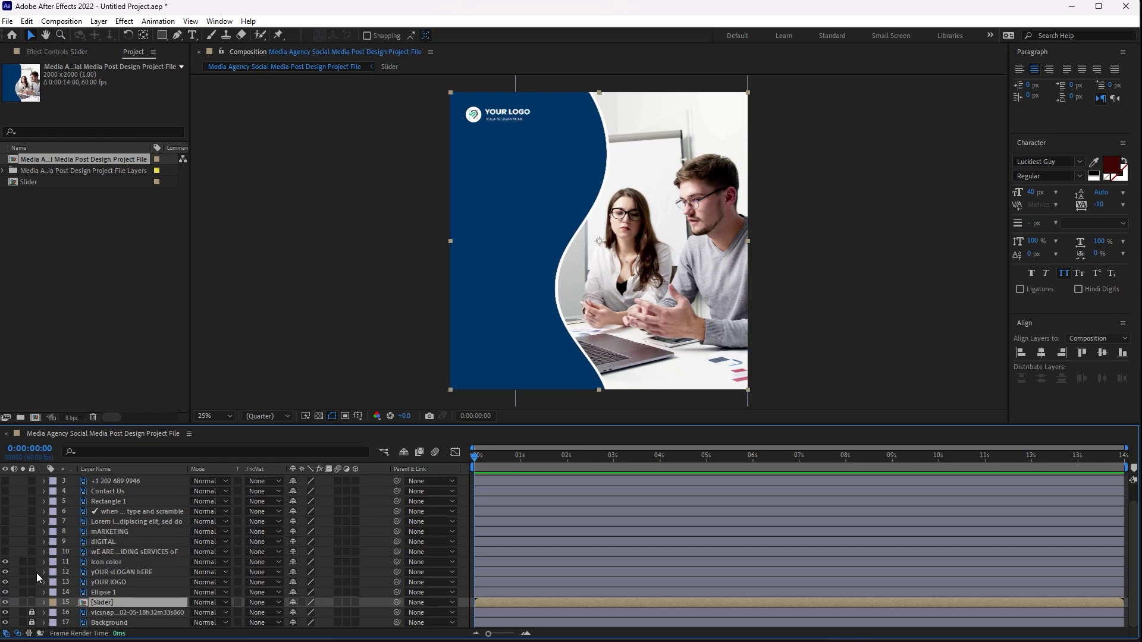
click(112, 592)
shift+click(107, 563)
right_click(107, 563)
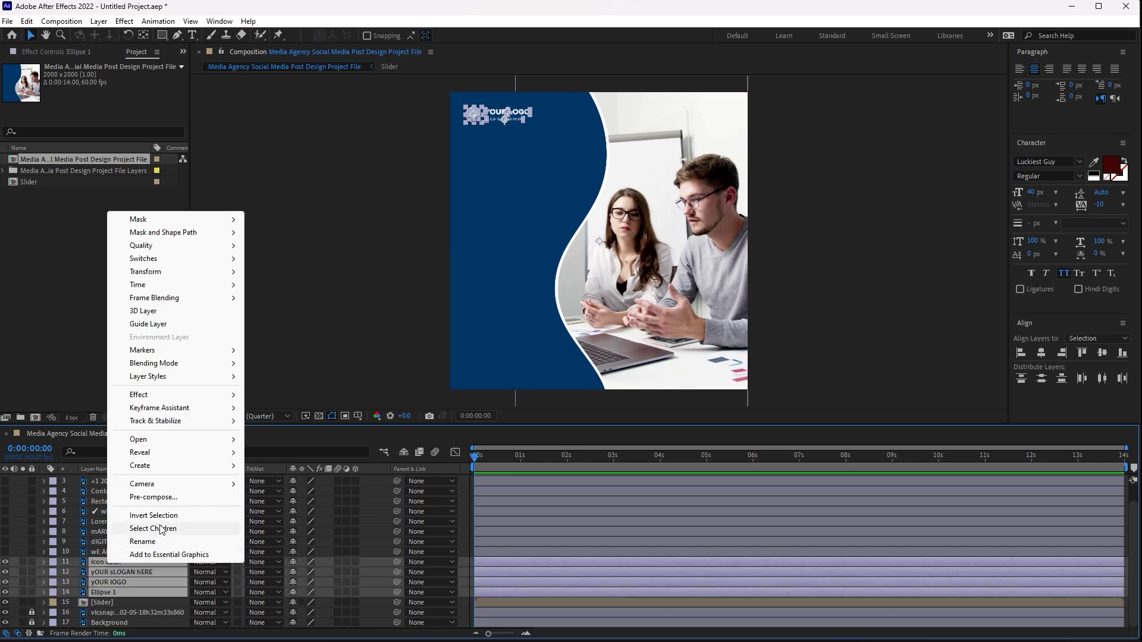
click(153, 498)
text(Logo)
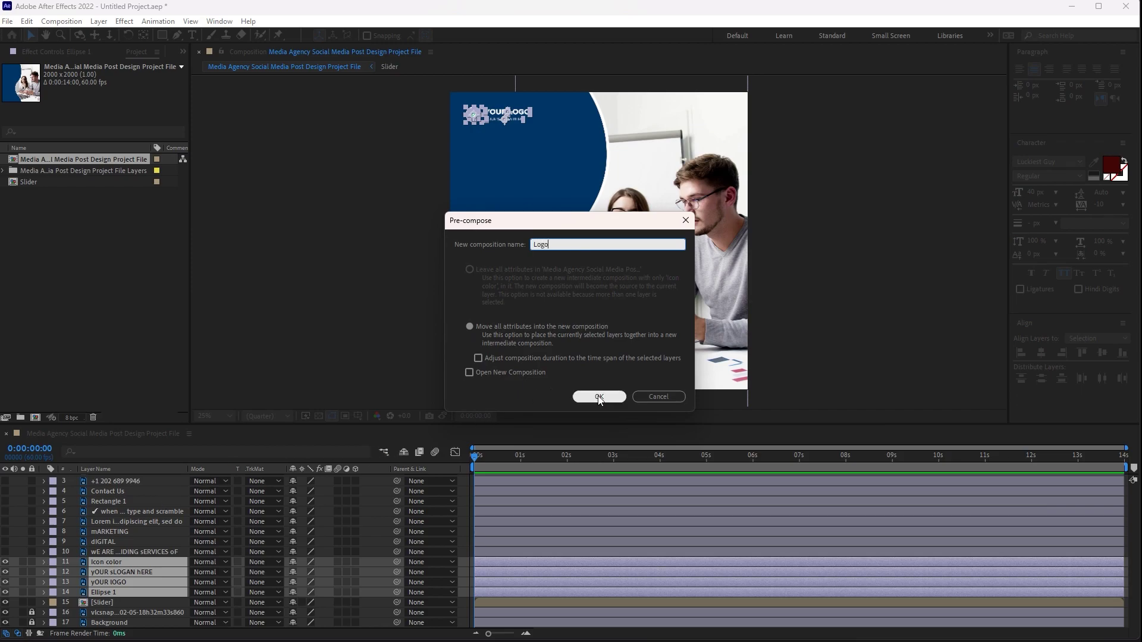
click(597, 397)
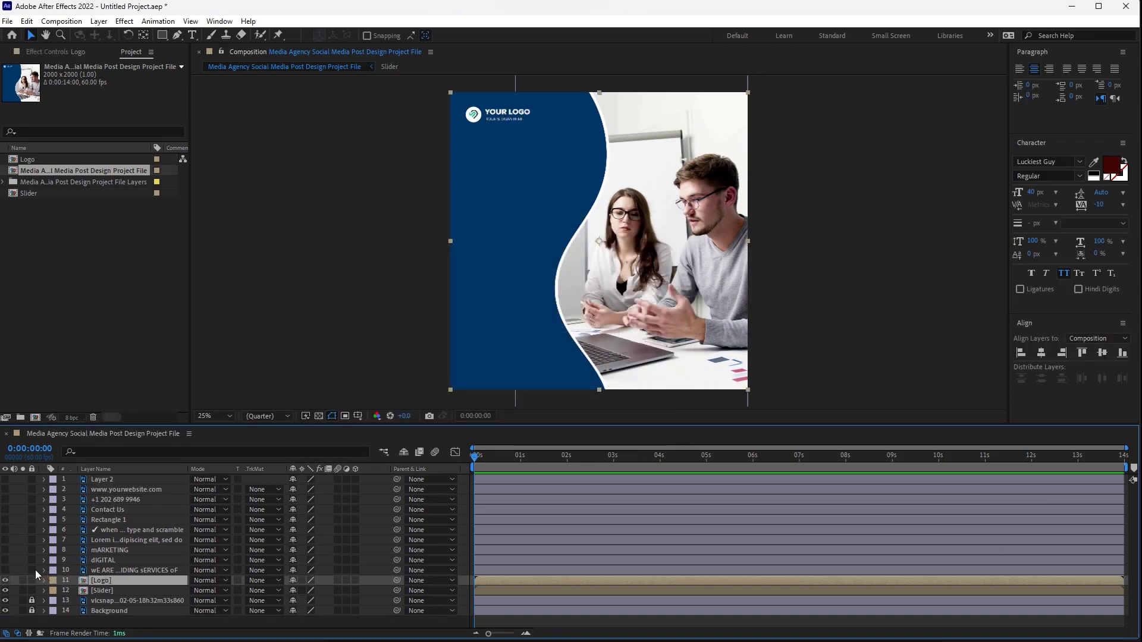
Show the heading and body text layers, from We Are Providing Services Of to Contact Us, and pre-compose them as Main
drag(5, 570, 6, 514)
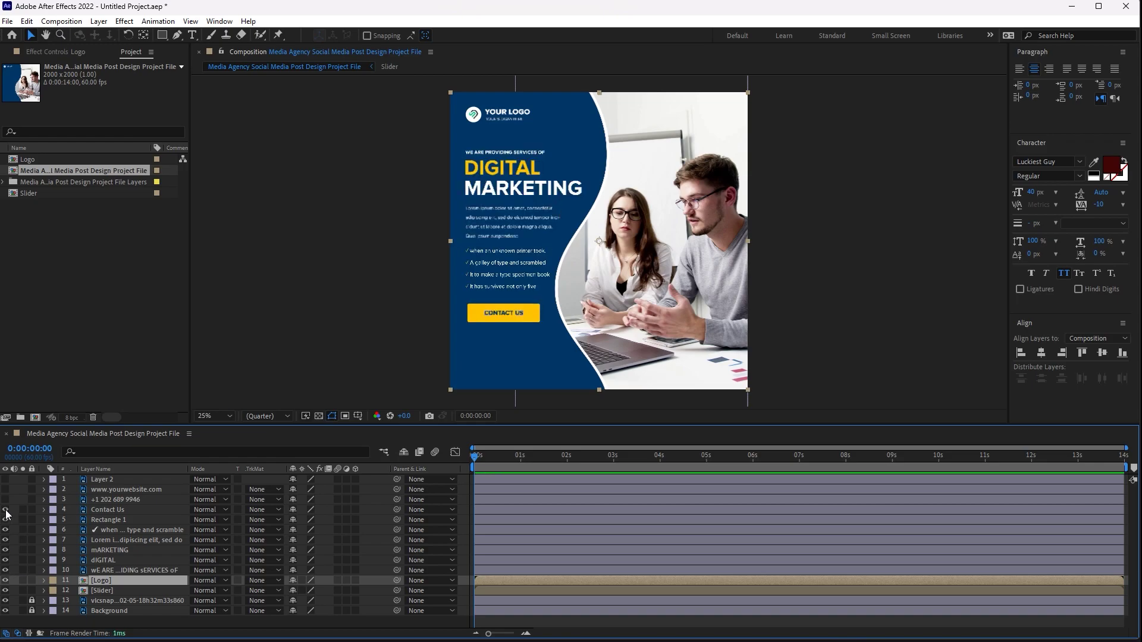
click(118, 571)
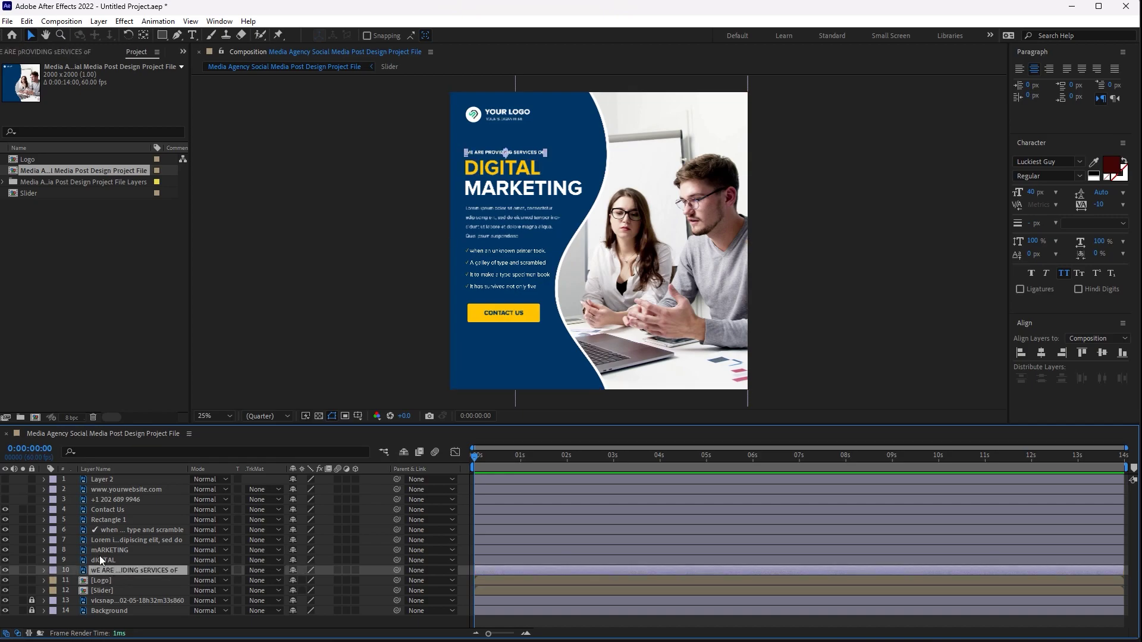
shift+click(109, 510)
right_click(108, 509)
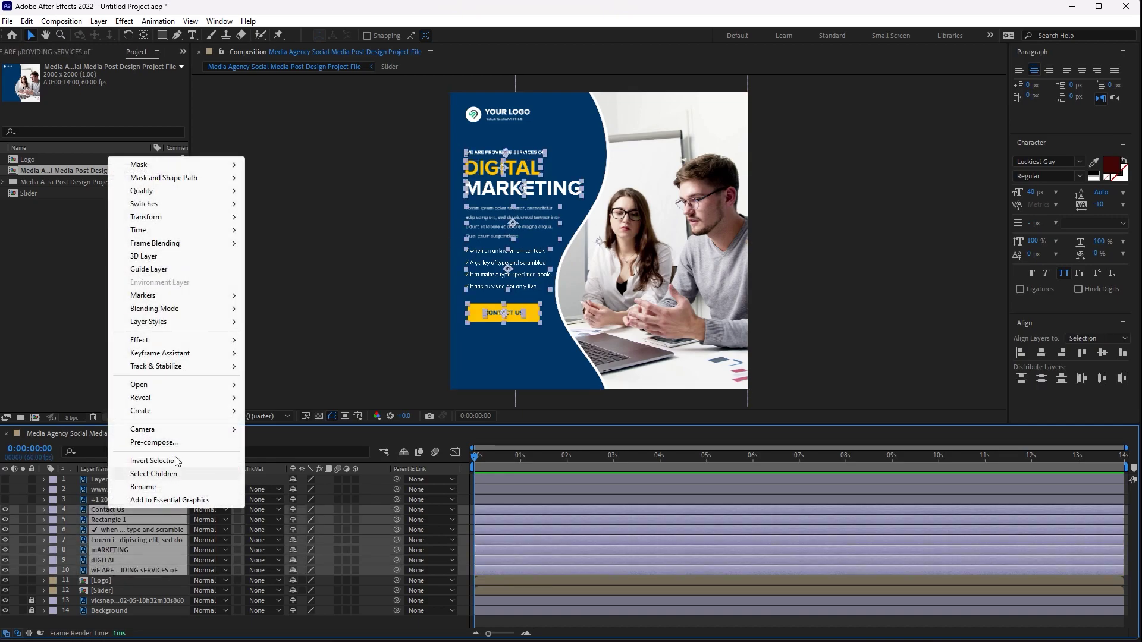
click(176, 438)
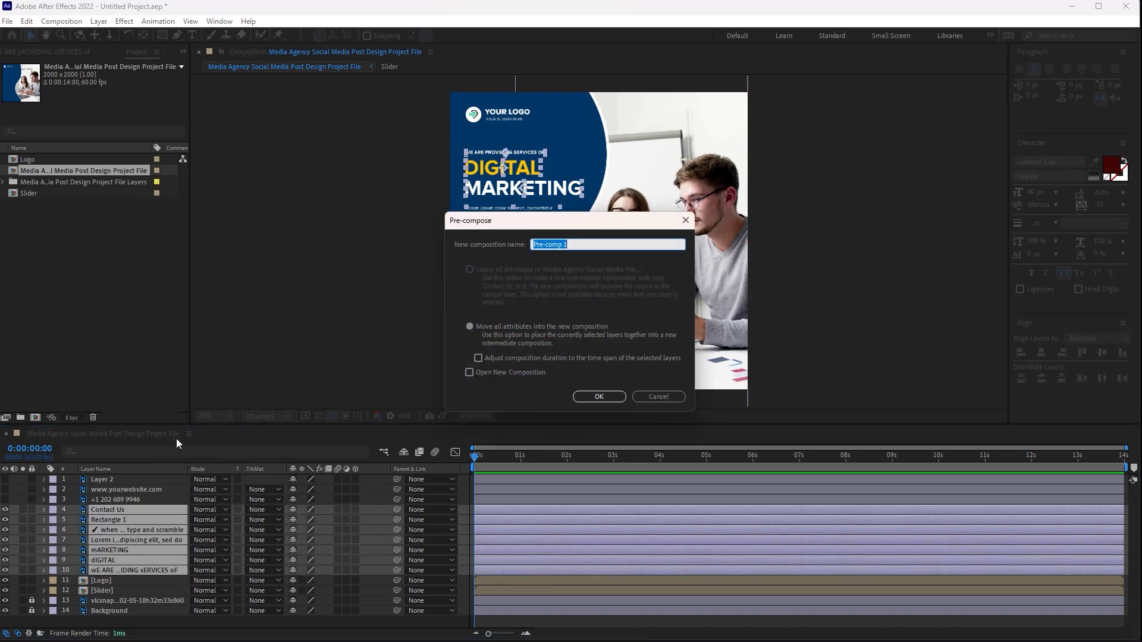
text(Main)
click(583, 398)
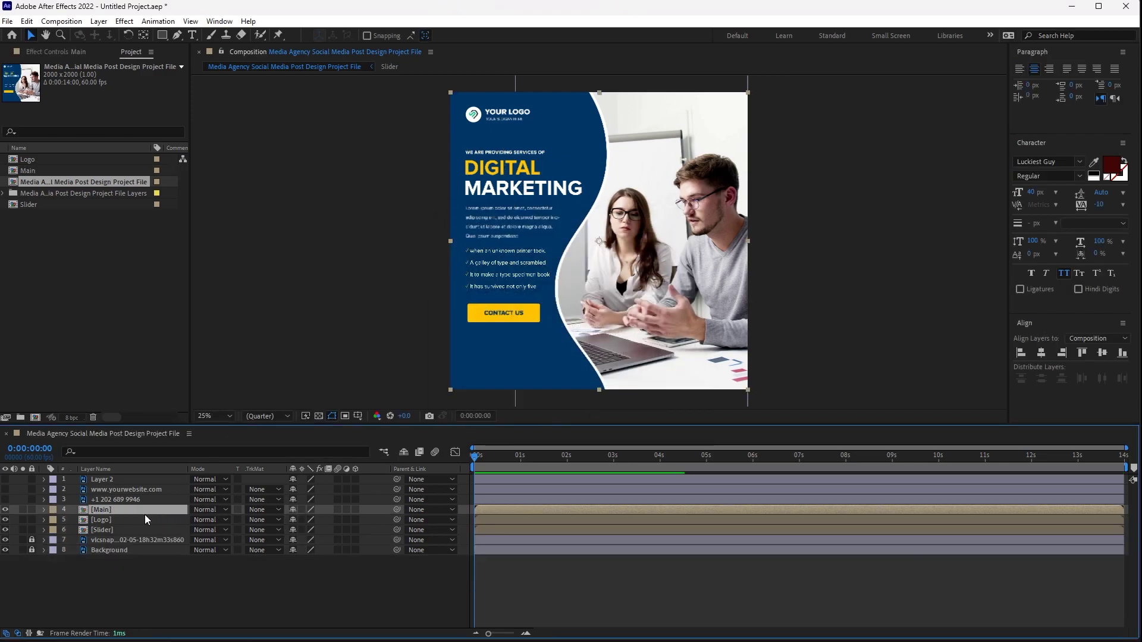
Show the phone number and website text layers and pre-compose them as Footer
click(111, 500)
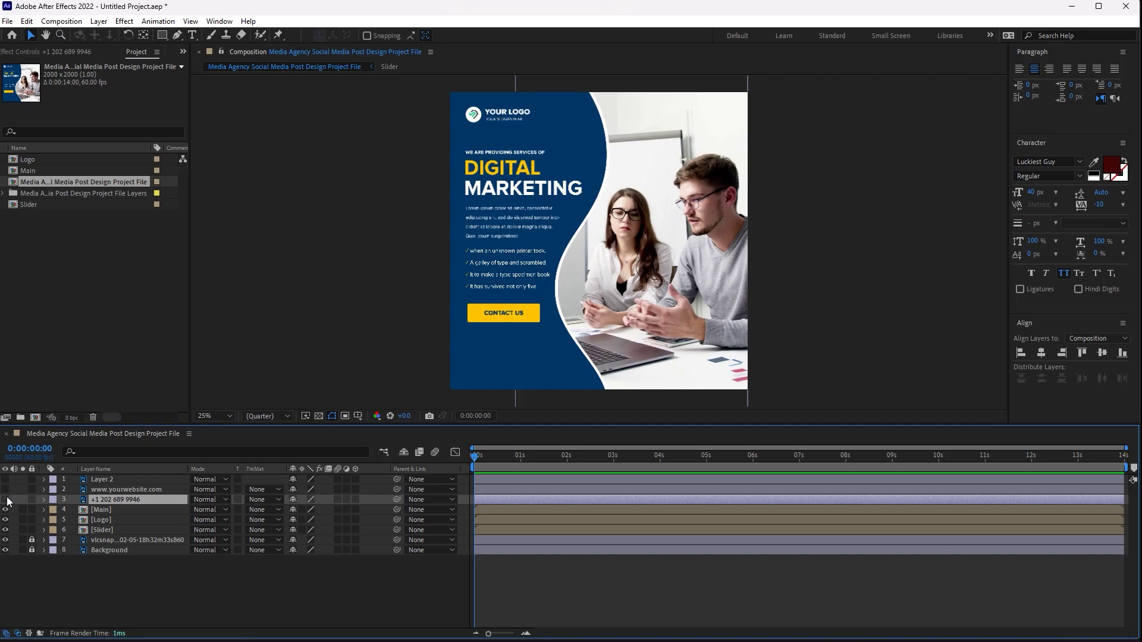
click(8, 500)
click(6, 489)
ctrl+click(138, 490)
right_click(137, 492)
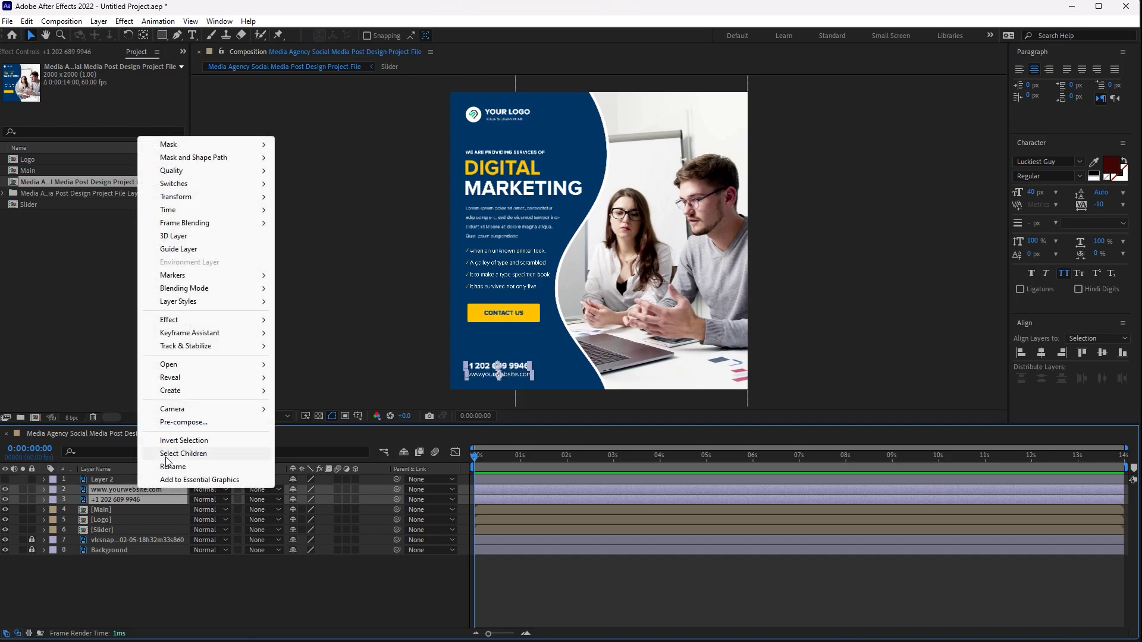
click(189, 422)
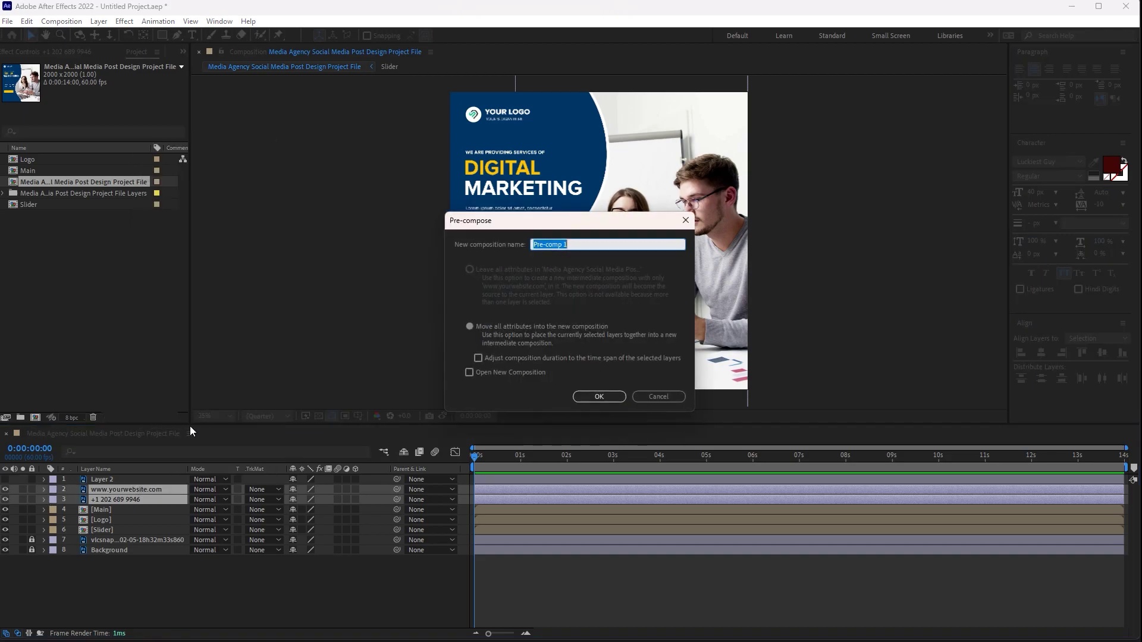
text(Footer)
click(598, 397)
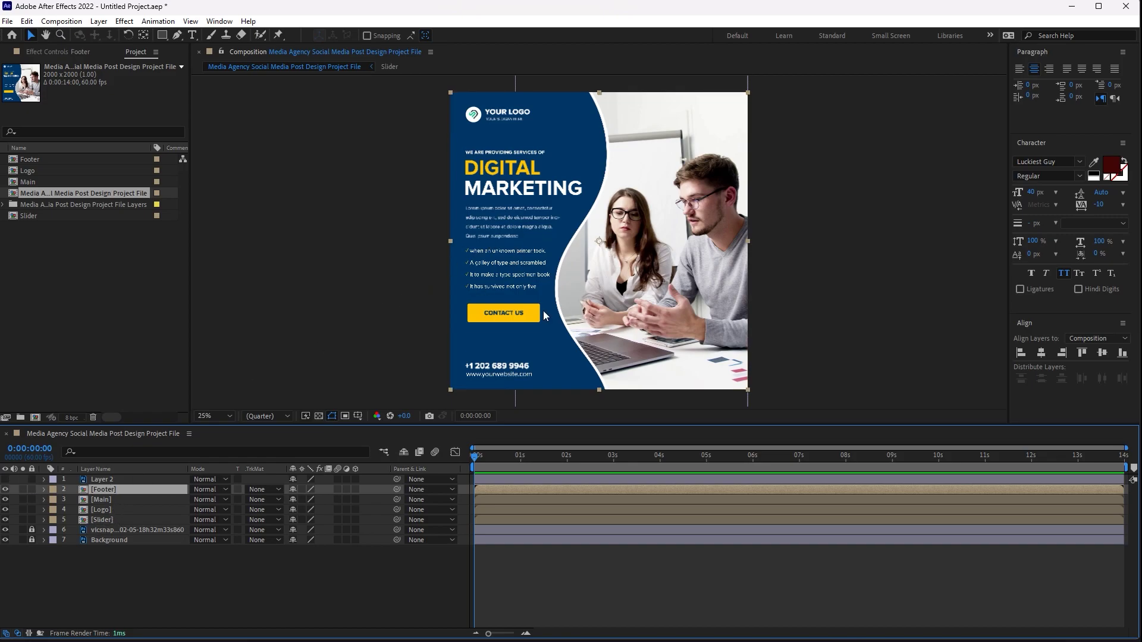
drag(486, 454, 496, 458)
Import the two pexels clips and video_2 from the Downloads Video folder
double_click(140, 287)
click(53, 106)
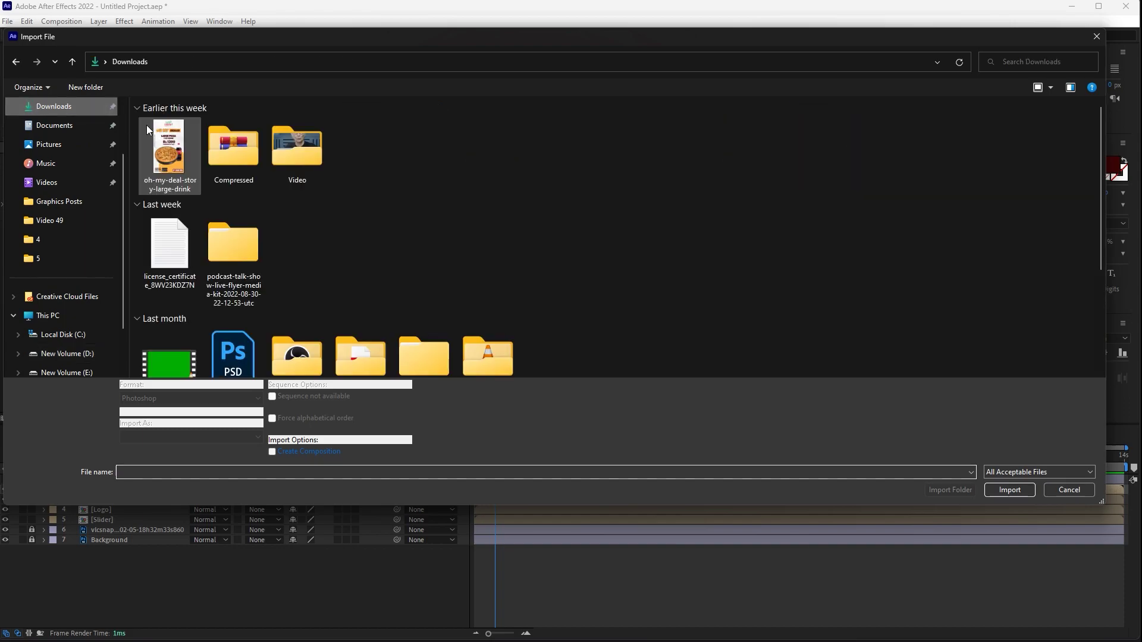
double_click(261, 144)
click(72, 61)
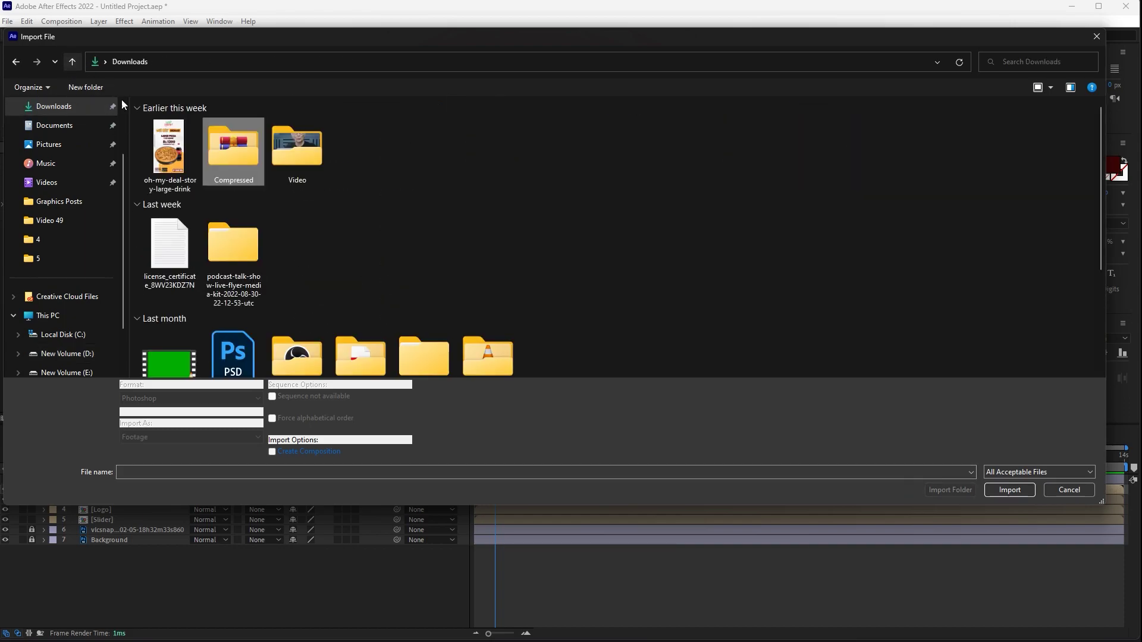
double_click(297, 149)
click(166, 150)
shift+click(310, 149)
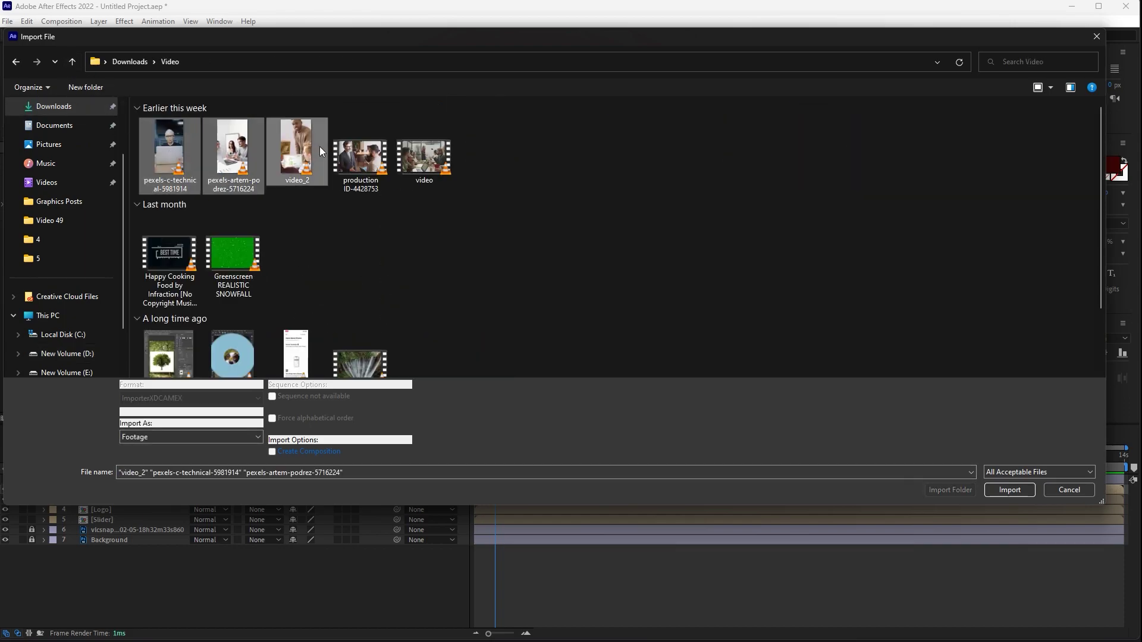
click(1030, 499)
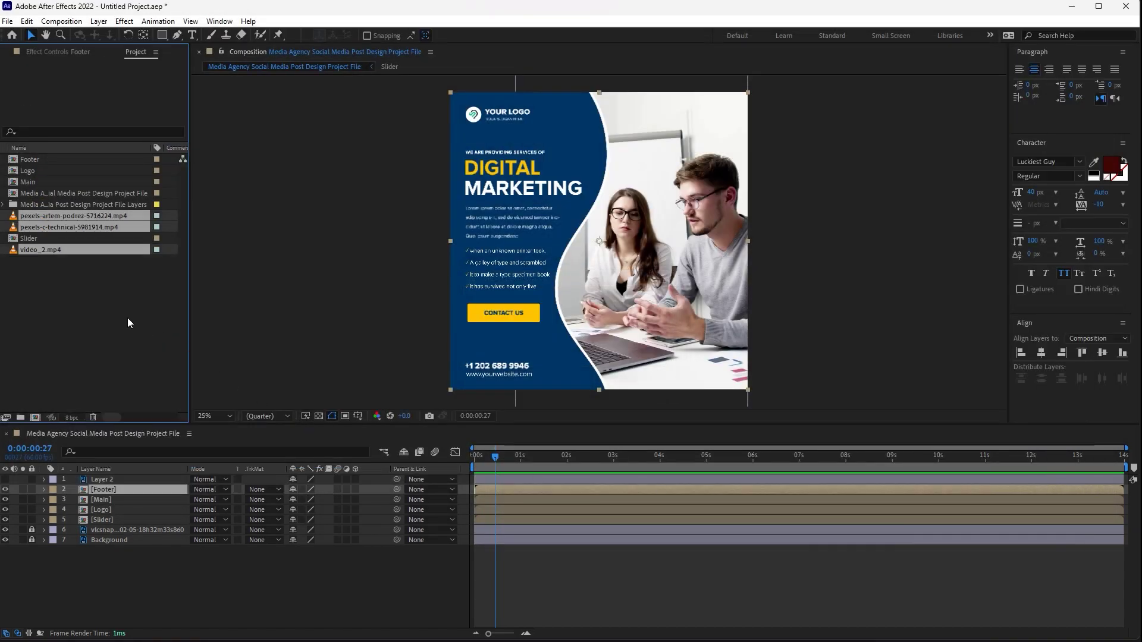
Add the pexels-artem-podrez clip to the composition beneath the Slider layer
click(56, 216)
click(53, 227)
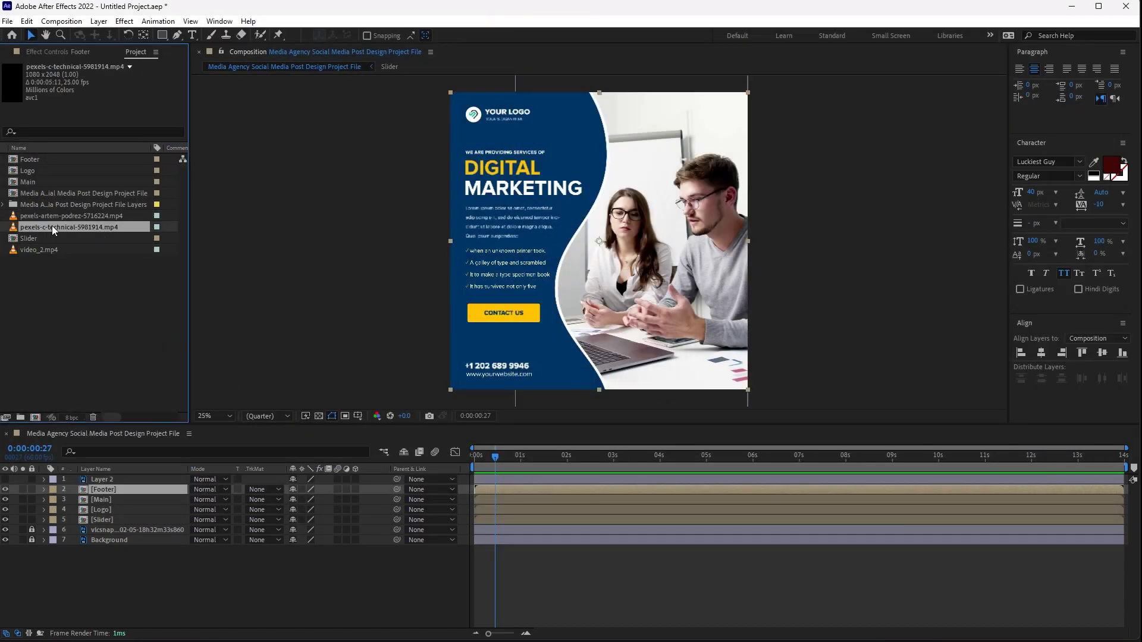
drag(51, 218, 92, 529)
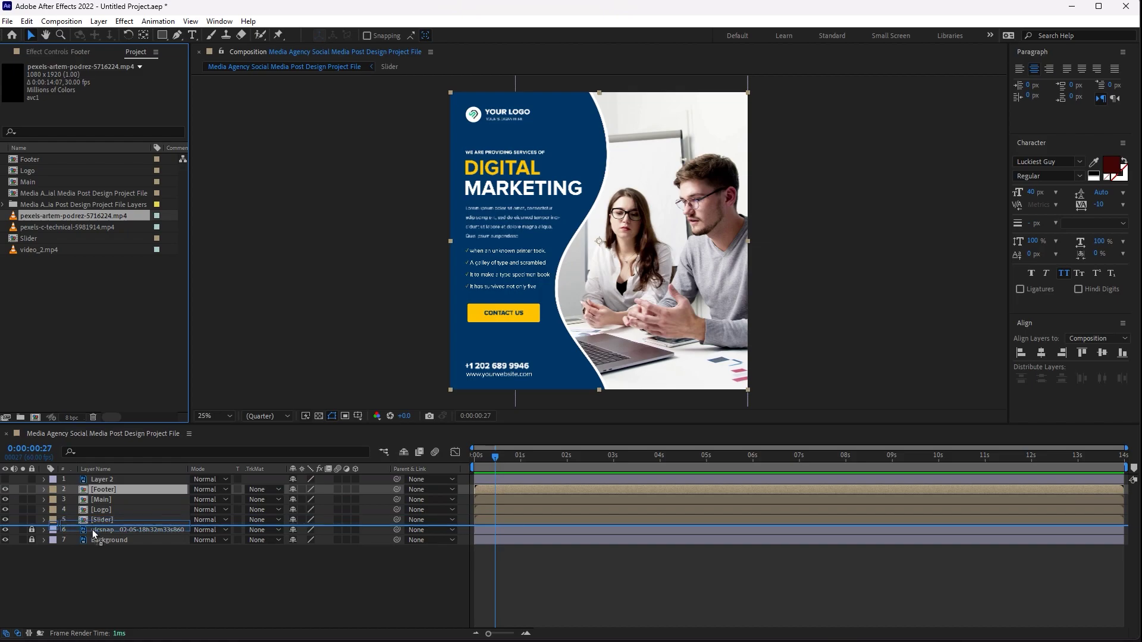
drag(490, 455, 533, 458)
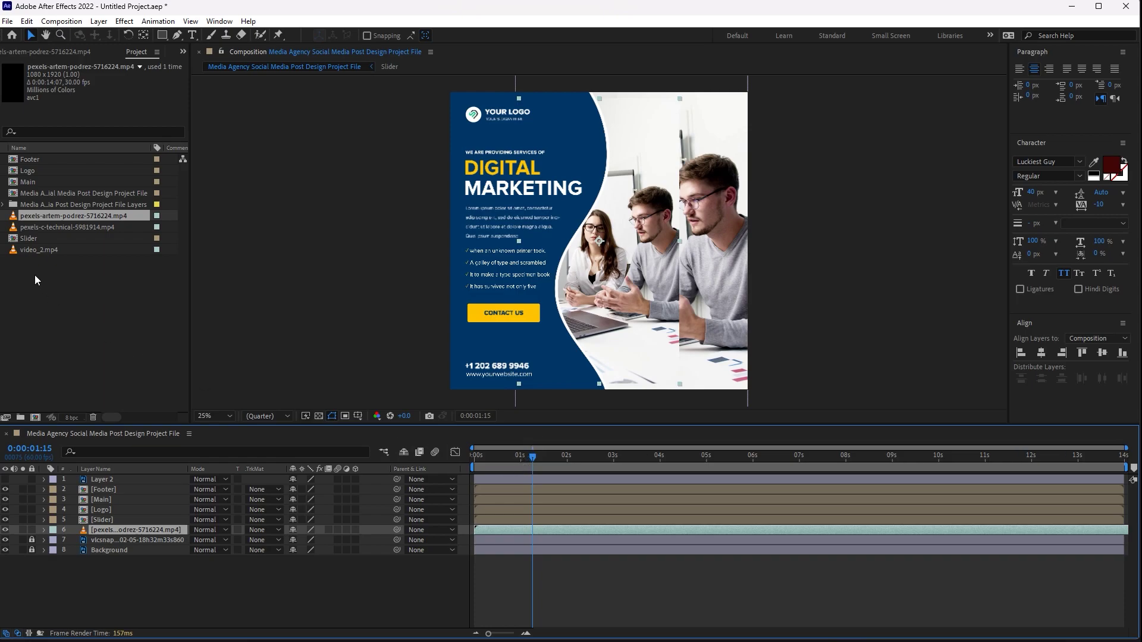
Scale the video layer to 140% and reposition it slightly right and up
click(44, 219)
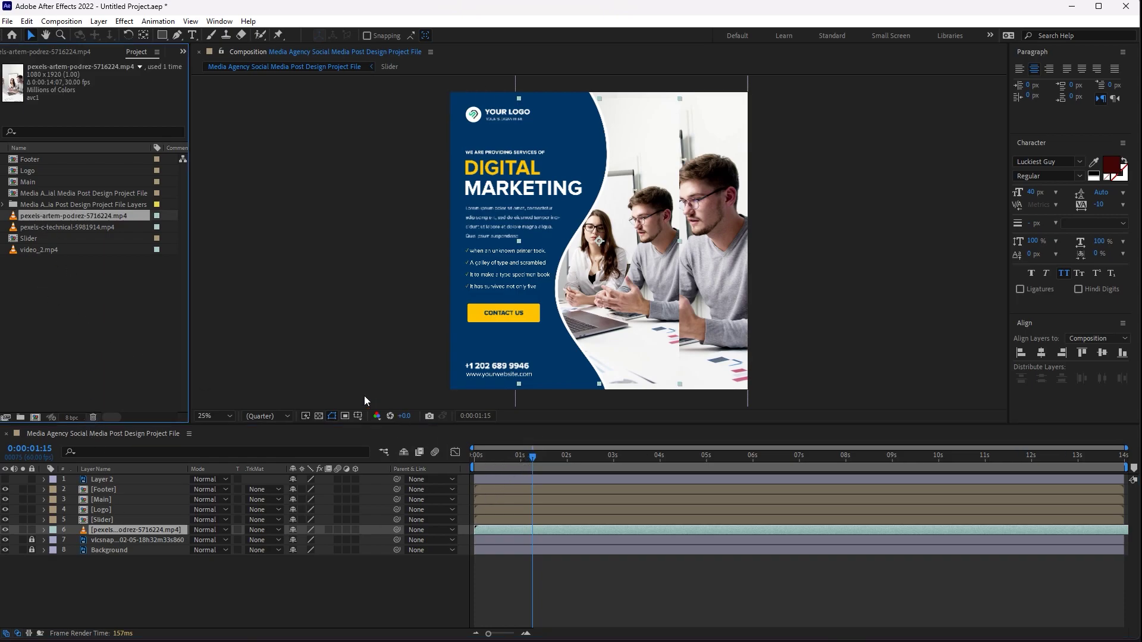
drag(629, 280, 664, 281)
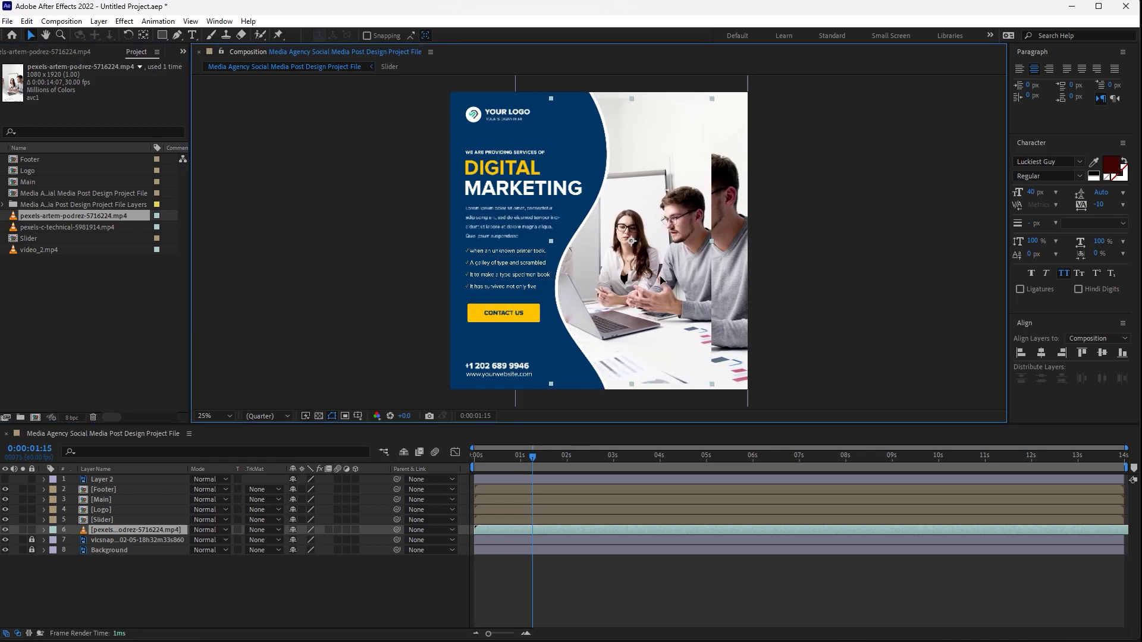
key(s)
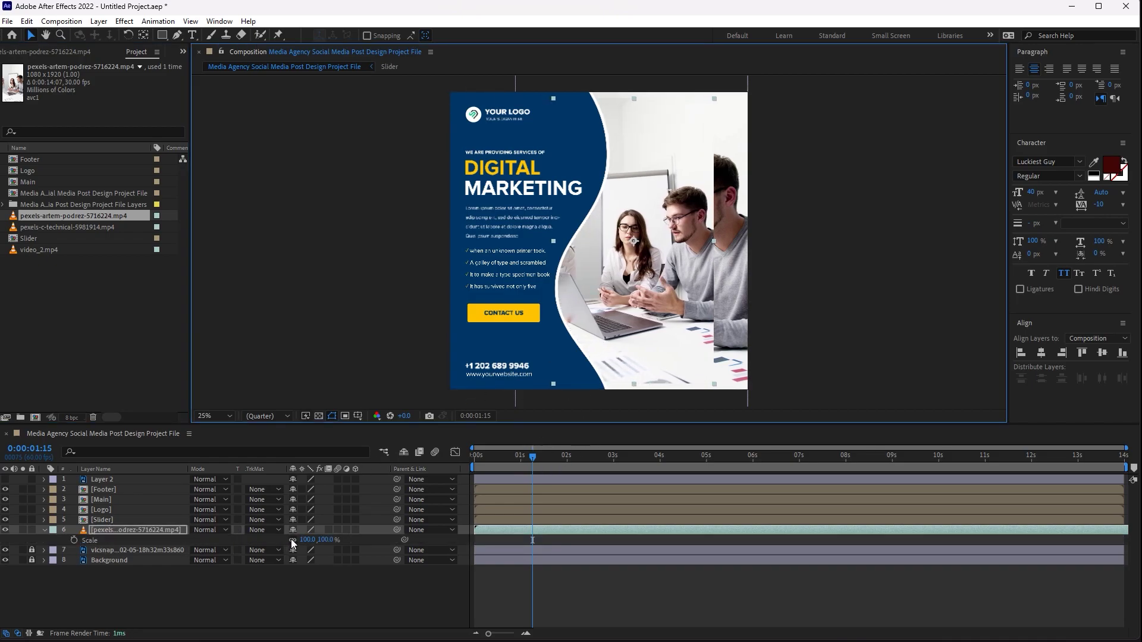
drag(316, 540, 335, 544)
drag(337, 546, 338, 546)
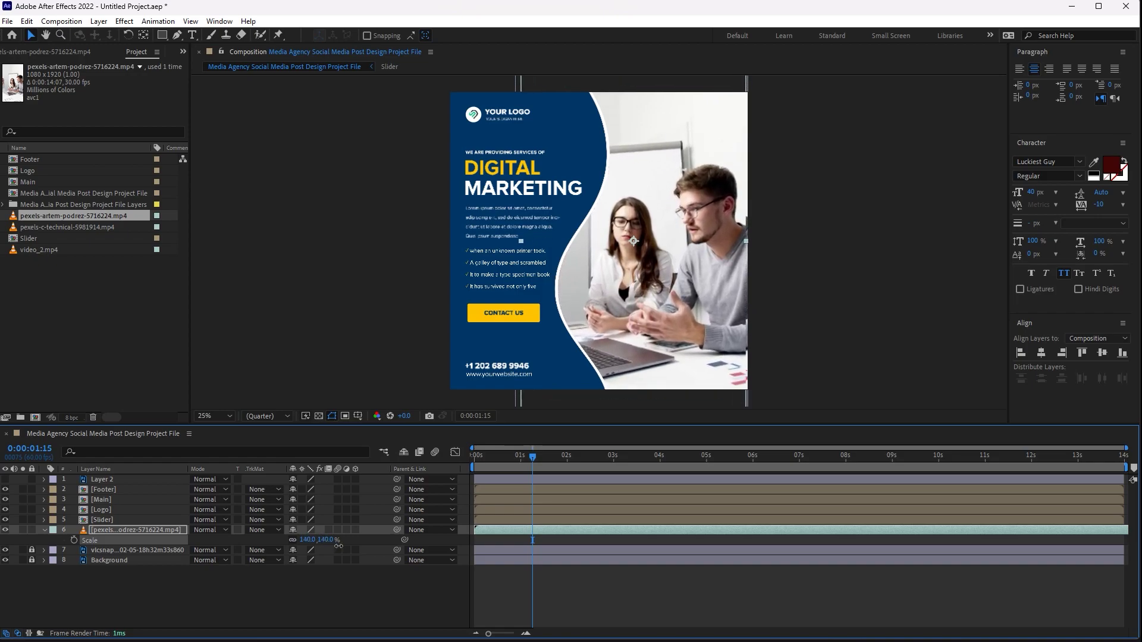
drag(658, 344, 671, 323)
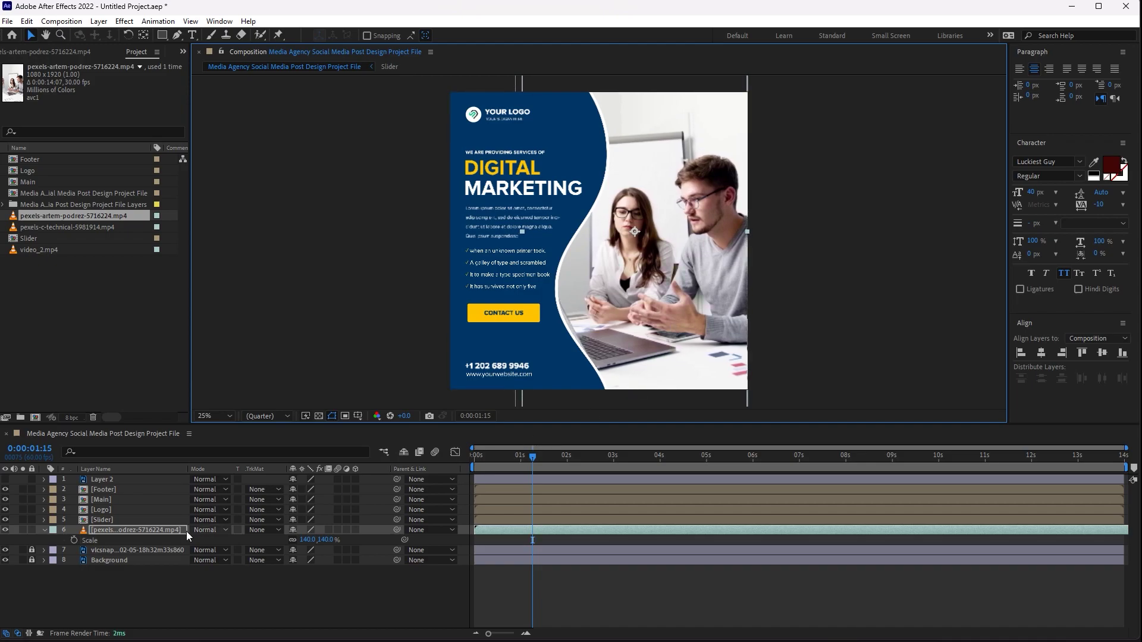
Delete the old vlcsnap snapshot layer and lock the video layer
click(32, 550)
click(116, 547)
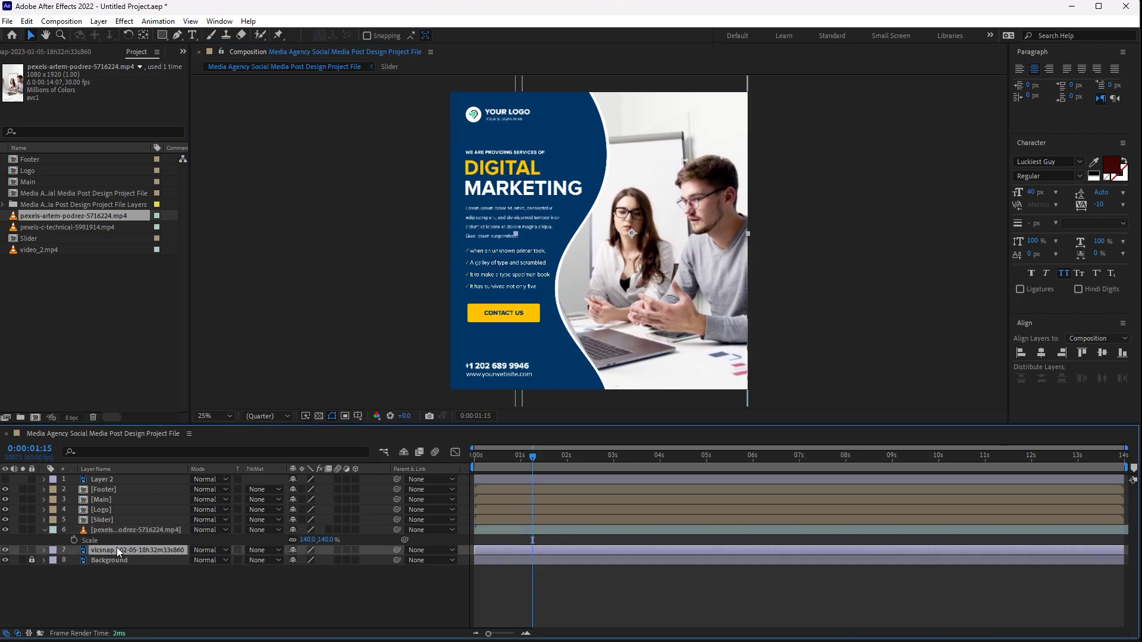
key(Delete)
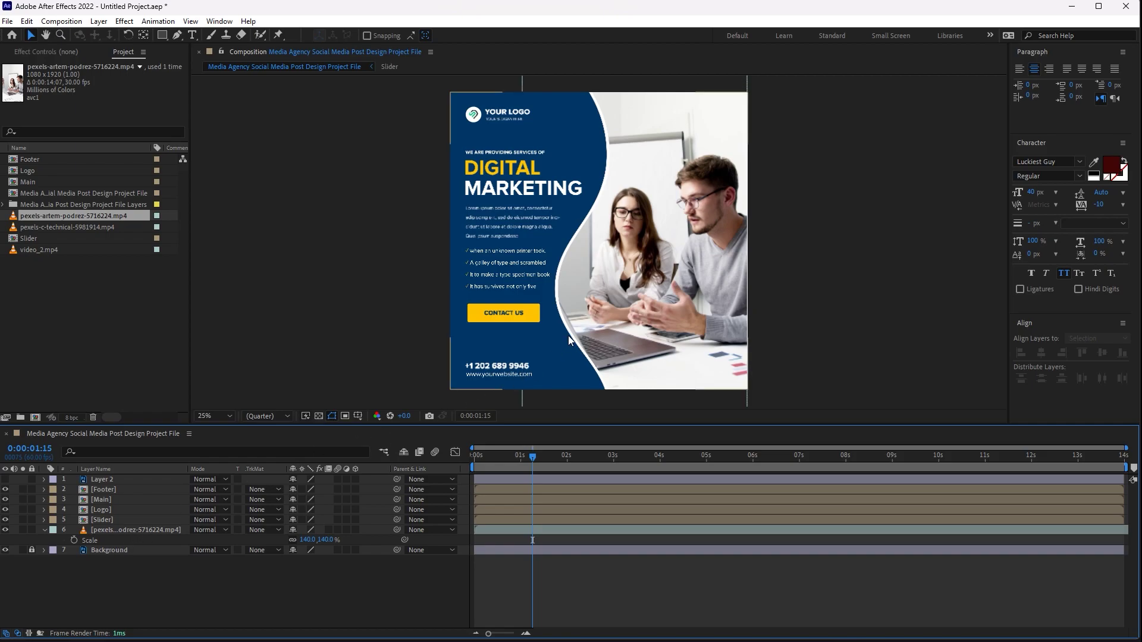
mouse_move(486, 458)
mouse_down()
mouse_move(655, 463)
mouse_move(501, 465)
mouse_up()
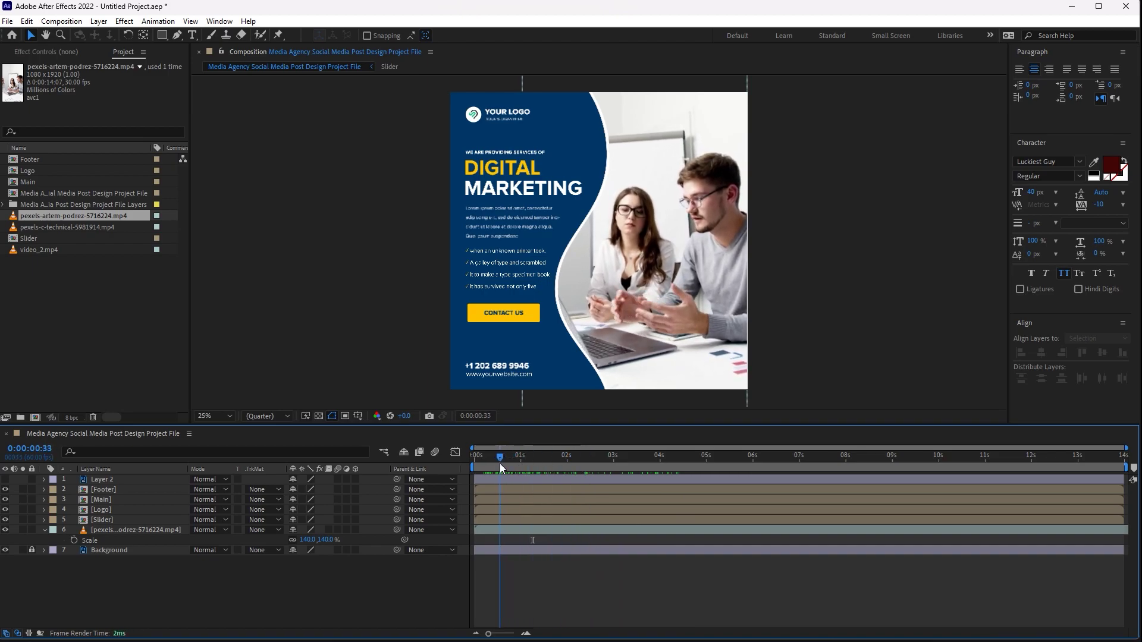
click(123, 530)
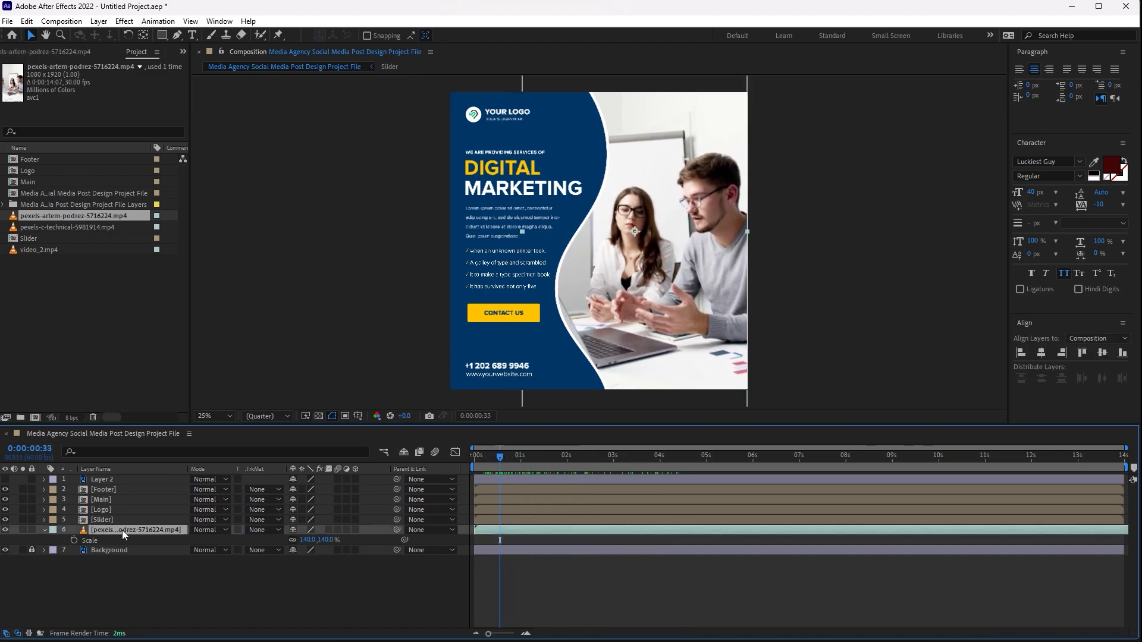
click(44, 530)
click(32, 530)
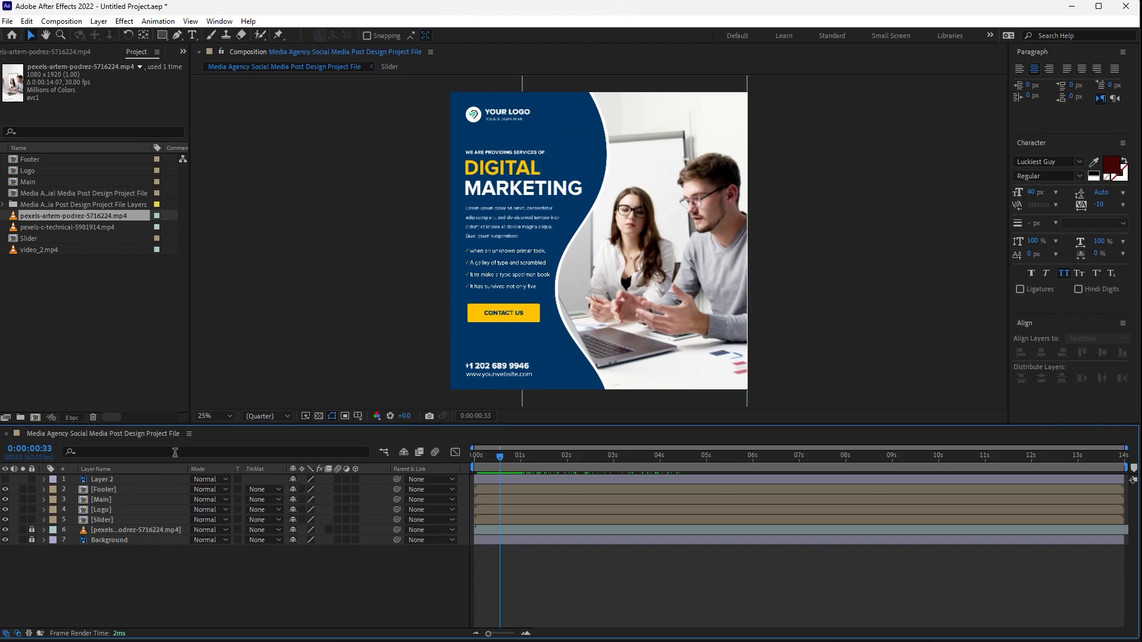
Open the Slider precomp and reveal Position for both Layer 1 and Layer 1 copy
double_click(81, 520)
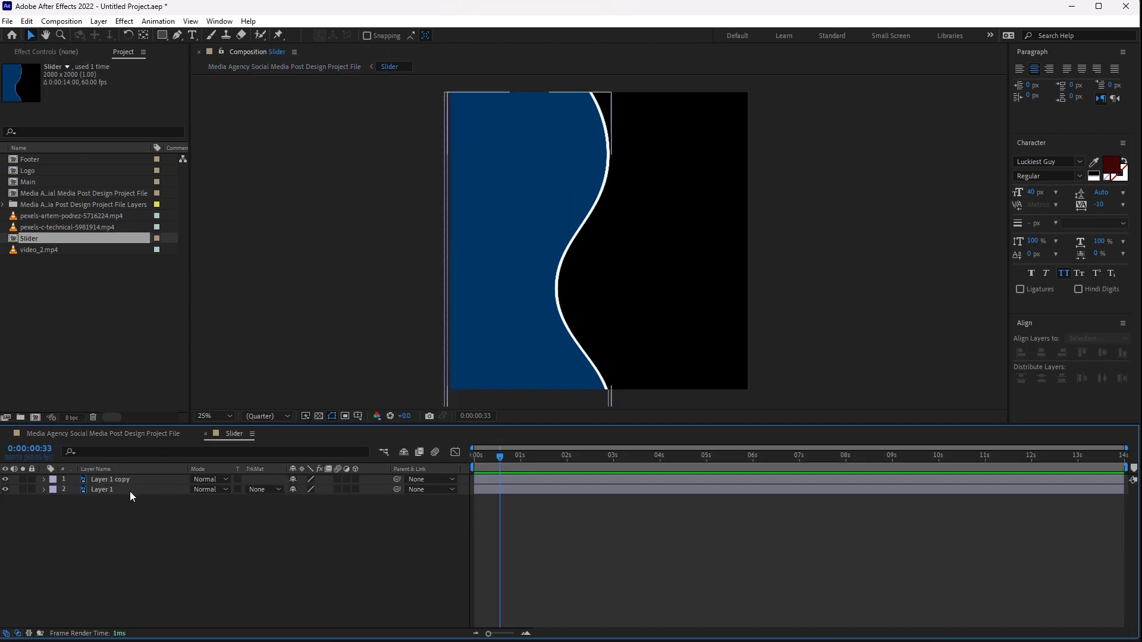
click(101, 489)
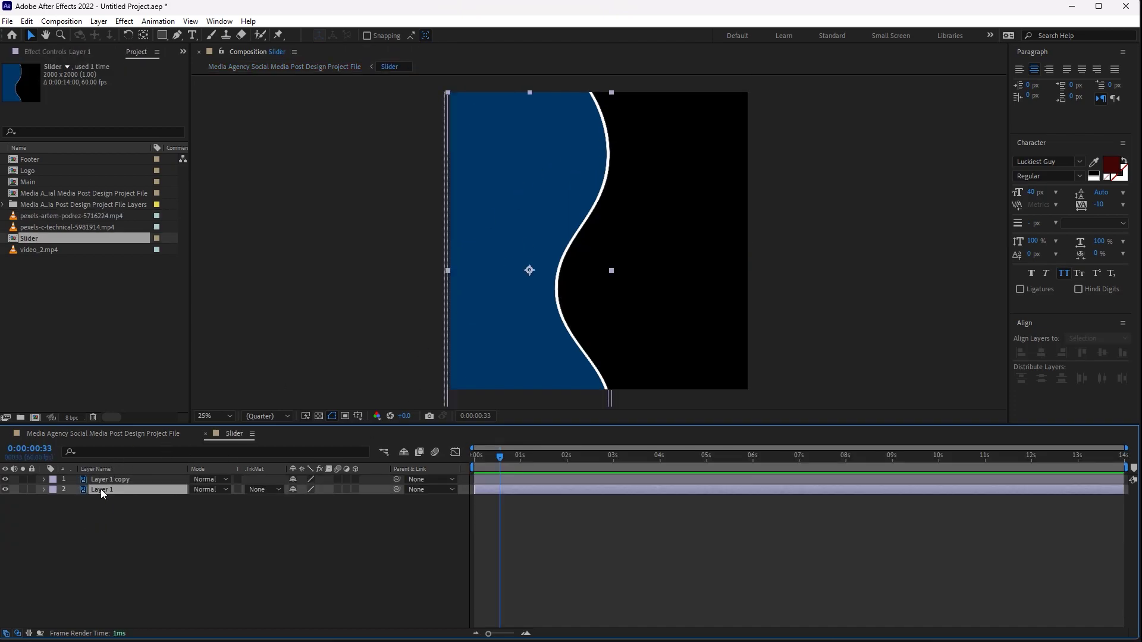
click(116, 481)
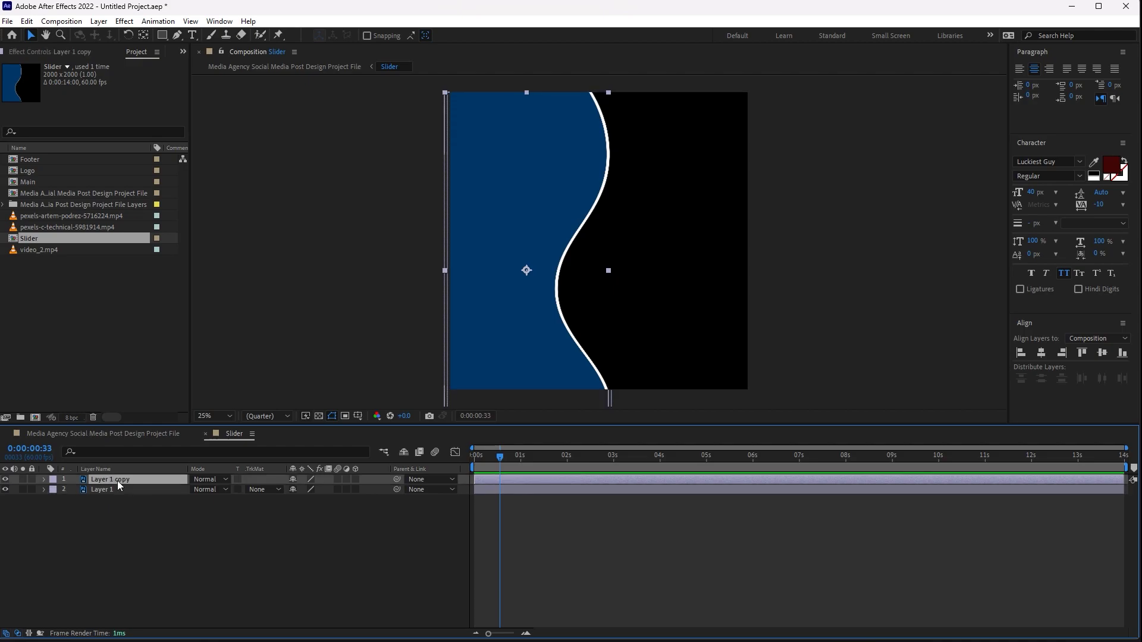
click(101, 490)
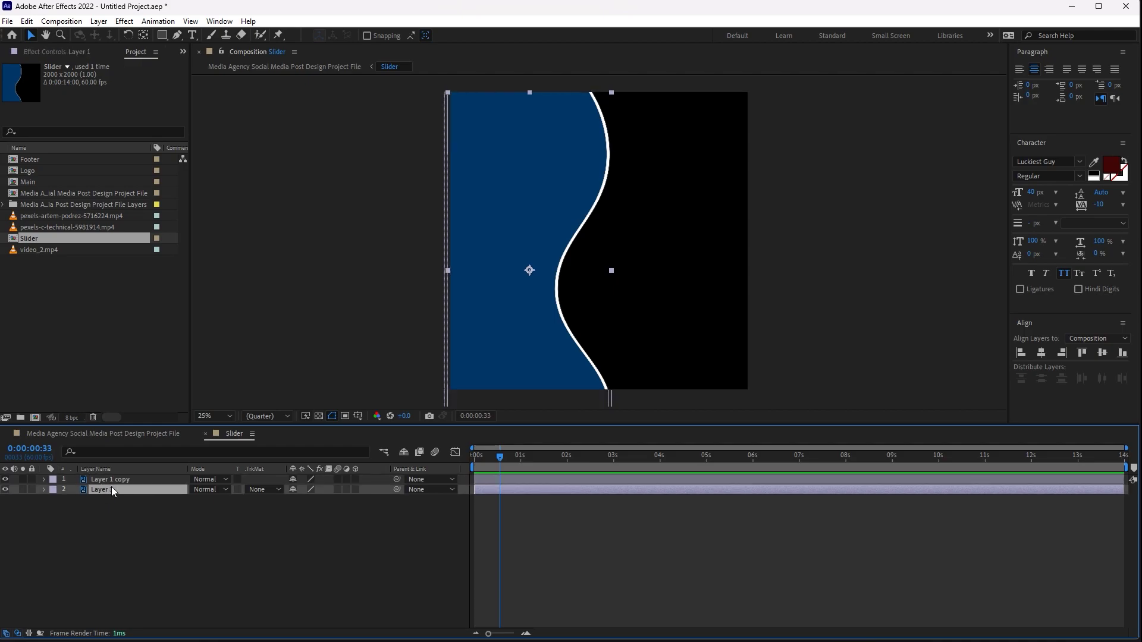
key(ctrl+a)
key(p)
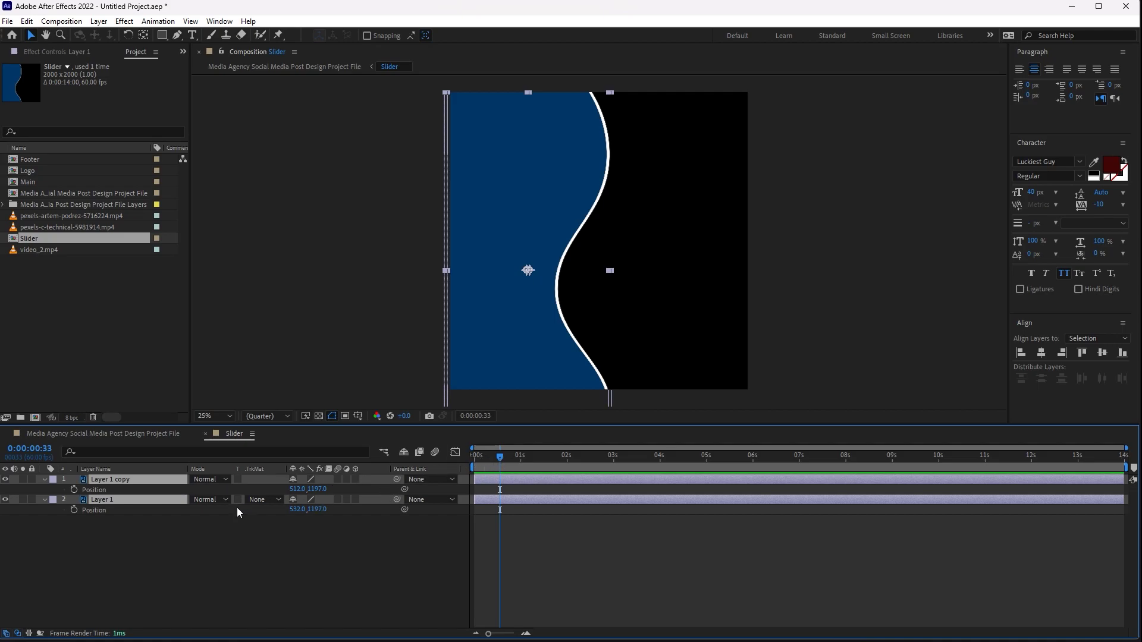
Keyframe both panels sliding in from X -585/-565 to 512/532 and adjust easing in the Graph Editor
click(74, 489)
drag(499, 491, 539, 493)
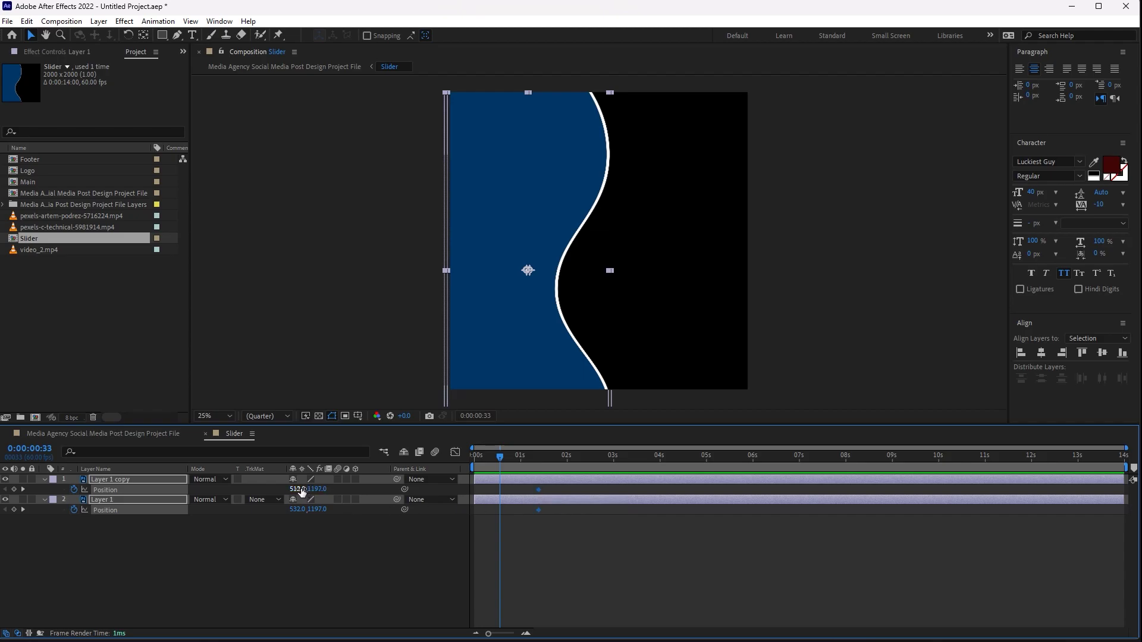
mouse_move(296, 489)
mouse_down()
mouse_move(337, 489)
mouse_move(281, 505)
mouse_move(146, 477)
mouse_up()
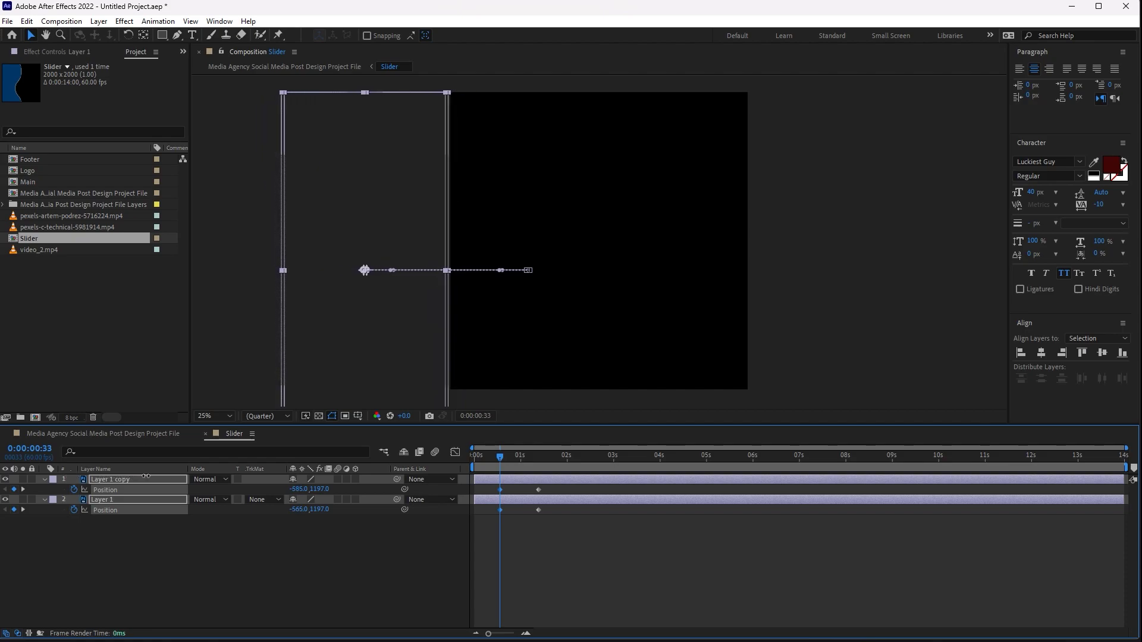
click(545, 488)
mouse_move(544, 488)
mouse_down()
mouse_move(534, 512)
mouse_move(552, 510)
mouse_move(491, 483)
mouse_up()
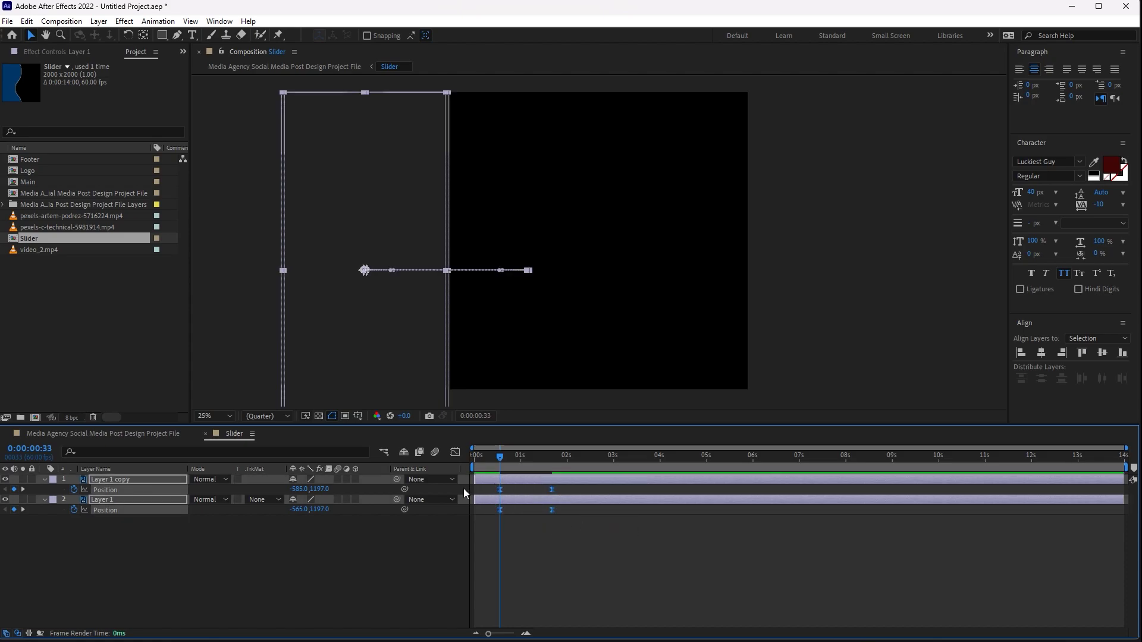
click(455, 452)
mouse_move(539, 609)
mouse_down()
mouse_move(546, 602)
mouse_move(526, 599)
mouse_up()
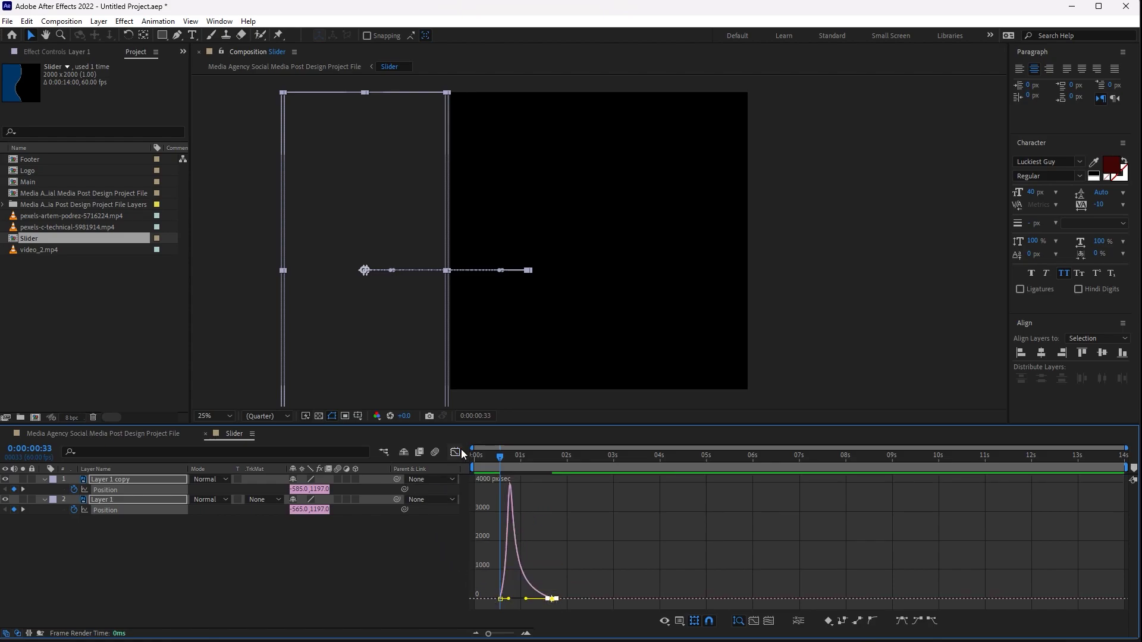
Offset Layer 1 copy's Position keyframes a few frames later and preview the staggered slide
click(461, 452)
key(space)
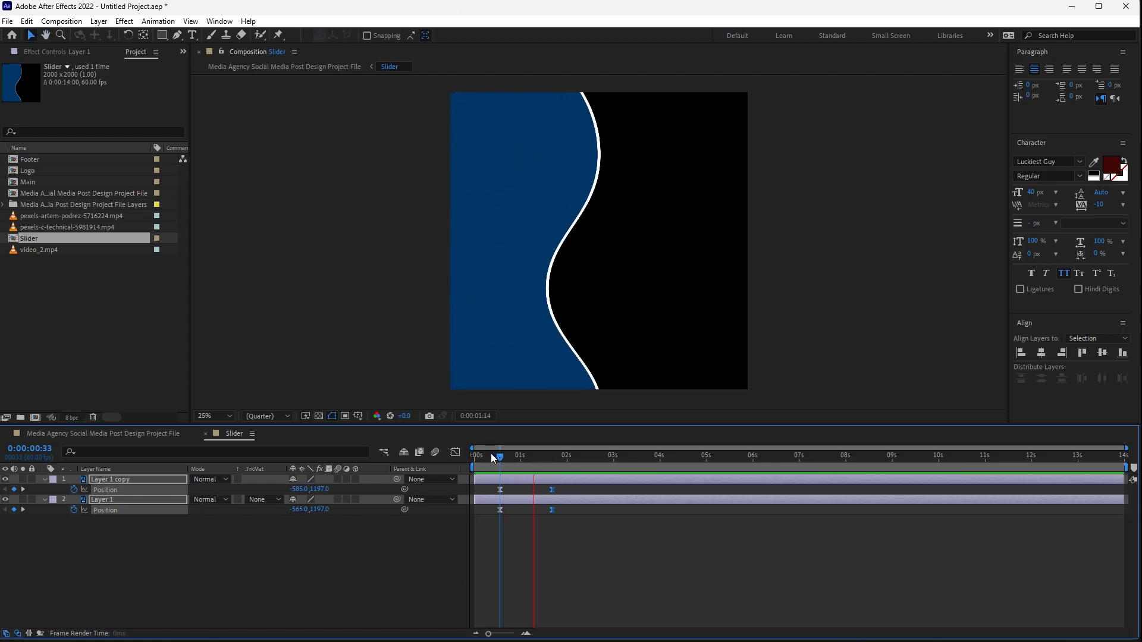
key(space)
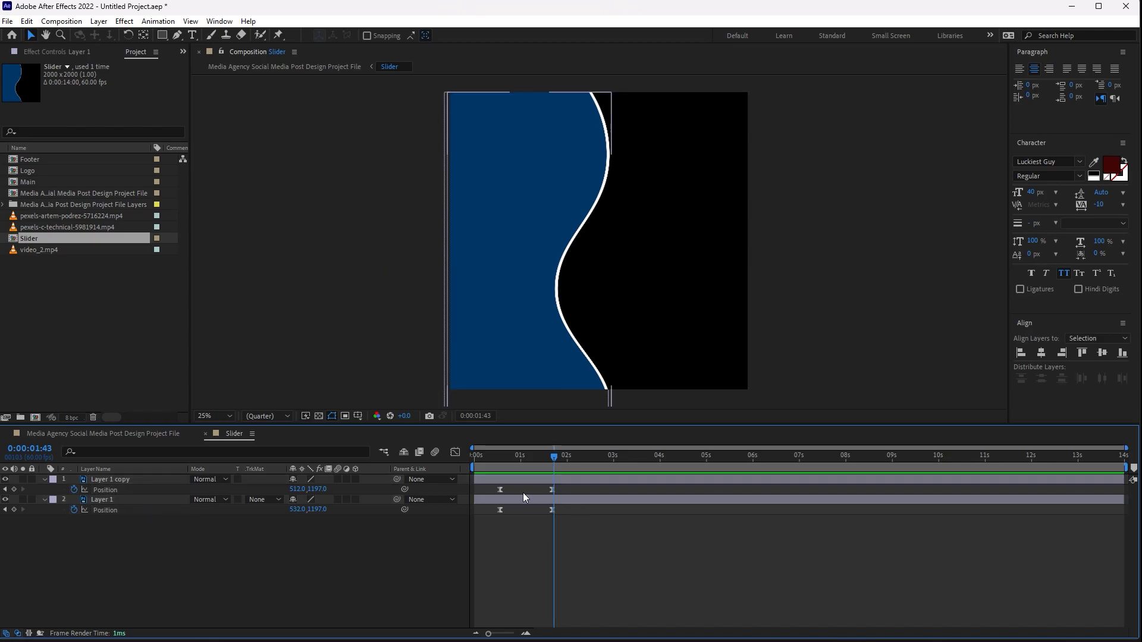
drag(523, 493, 480, 483)
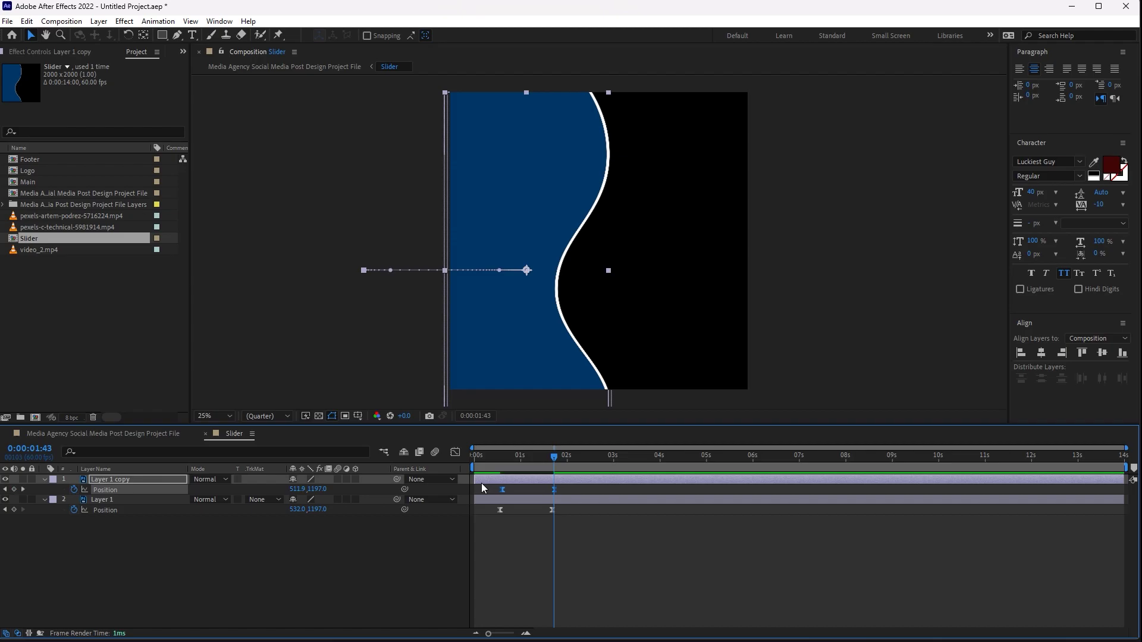
drag(517, 466, 482, 456)
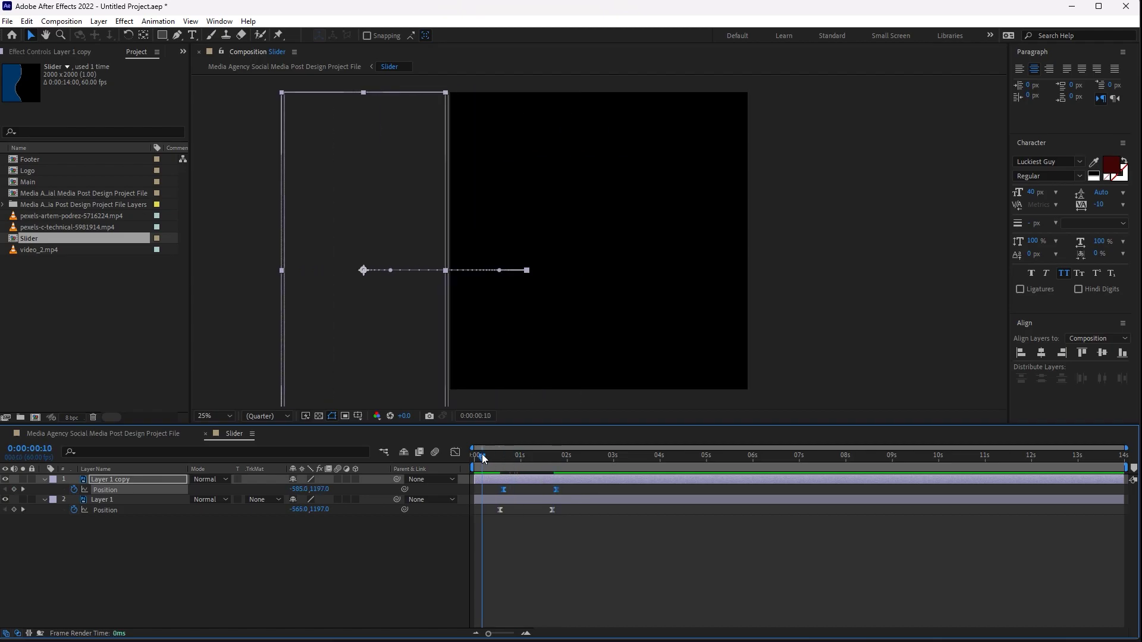
key(space)
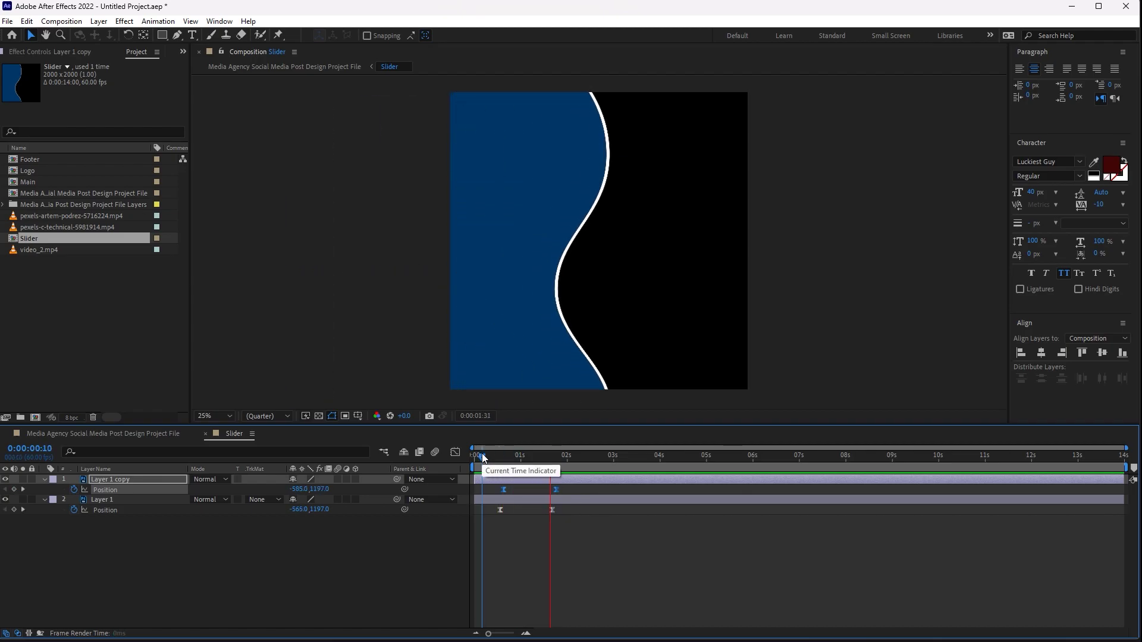
Cancel the Save As dialog and return to the main post composition
key(ctrl+s)
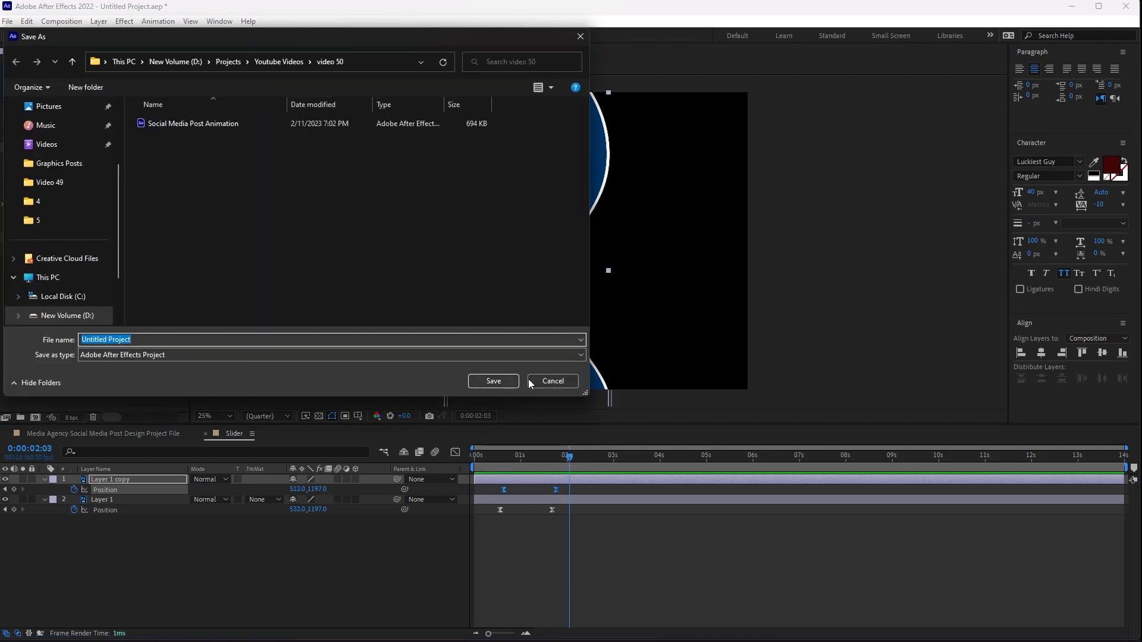
click(548, 380)
click(159, 434)
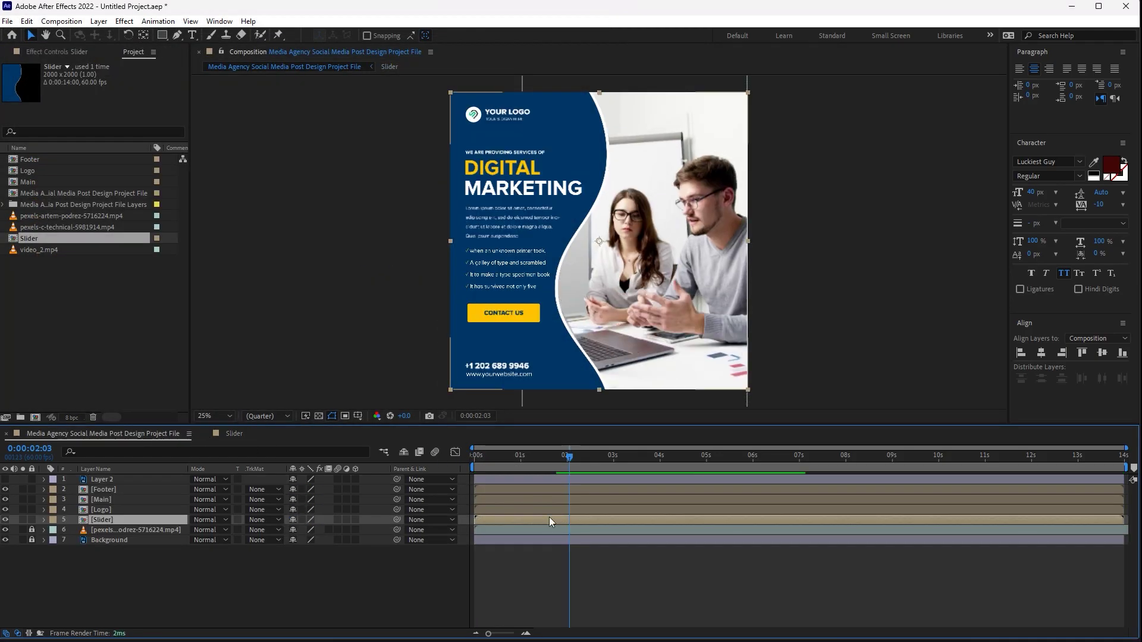
Keyframe the pexels-artem-podrez video's Opacity from 0% at the start up to 100% and preview
mouse_move(531, 462)
mouse_down()
mouse_move(518, 458)
mouse_move(583, 457)
mouse_move(504, 456)
mouse_up()
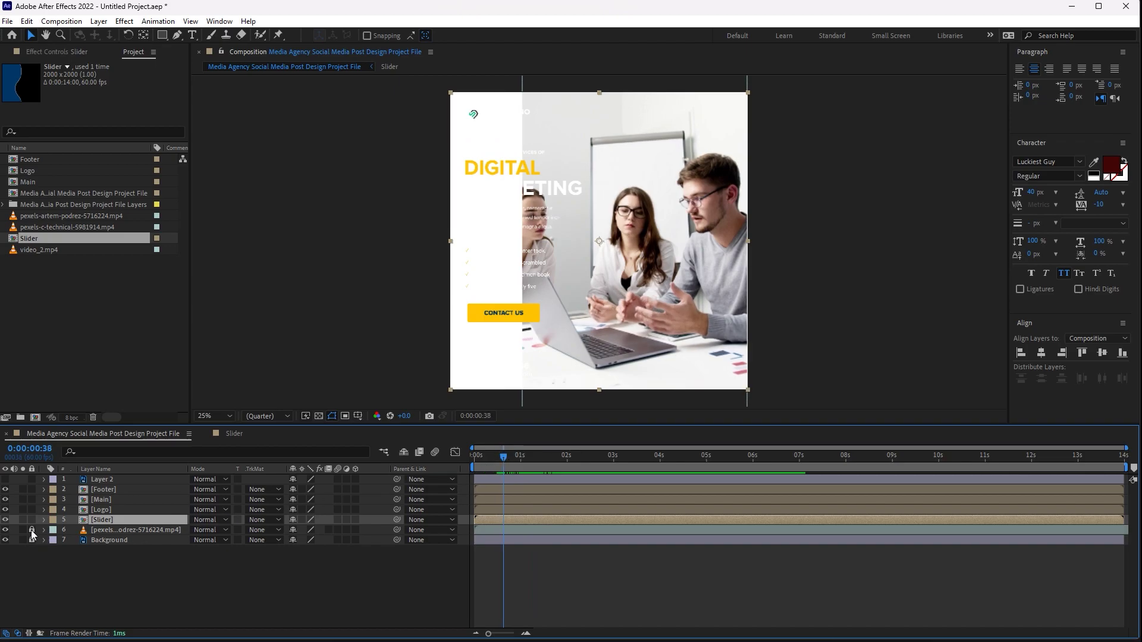
click(115, 528)
key(t)
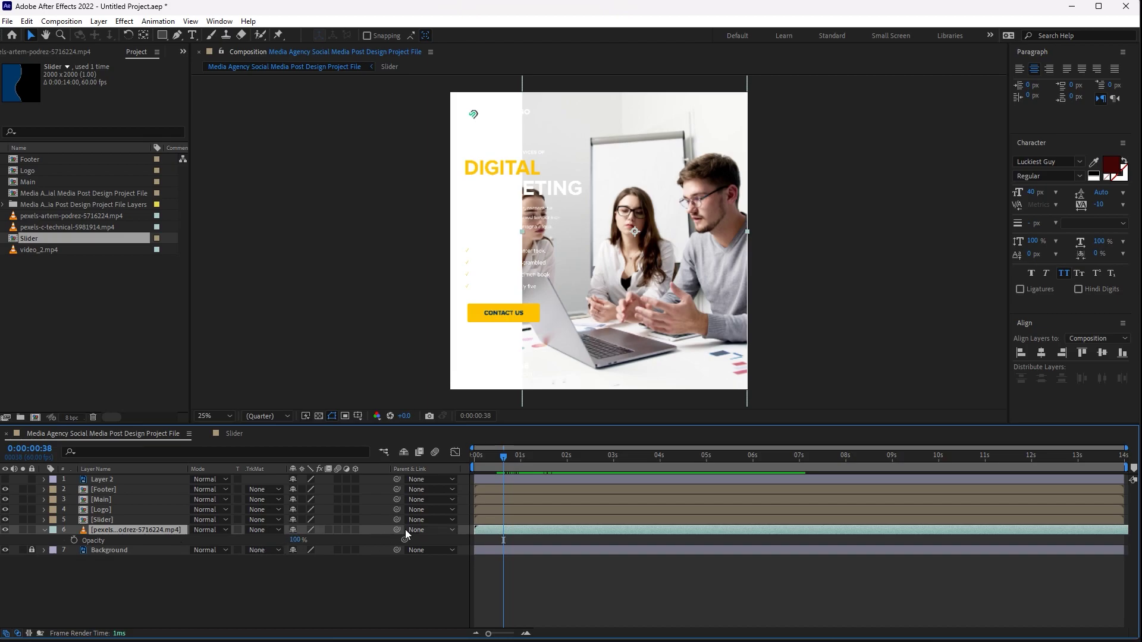
click(74, 539)
drag(481, 455, 477, 457)
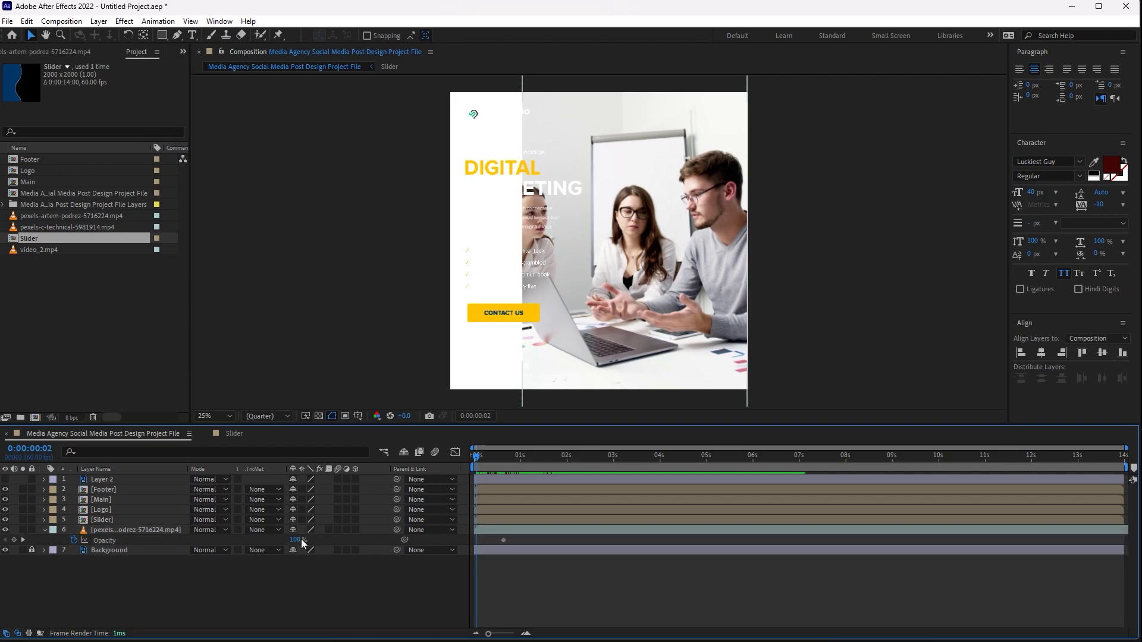
drag(293, 540, 219, 523)
key(space)
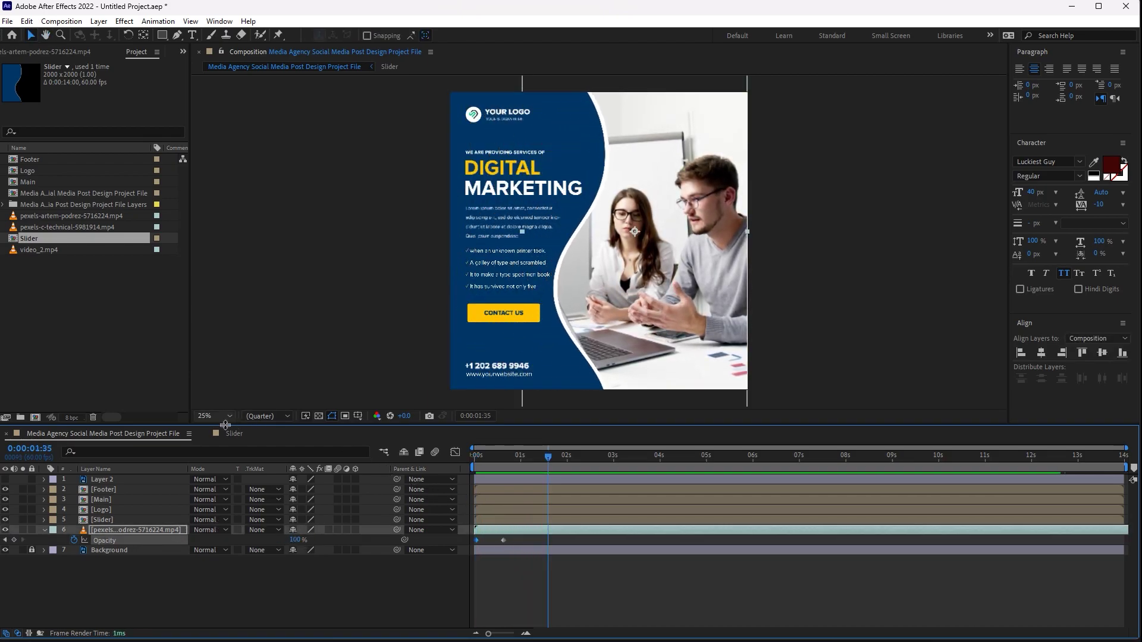
Select the wave Position keyframes in the Slider comp and preview the main poster animation
double_click(523, 226)
drag(568, 529, 491, 489)
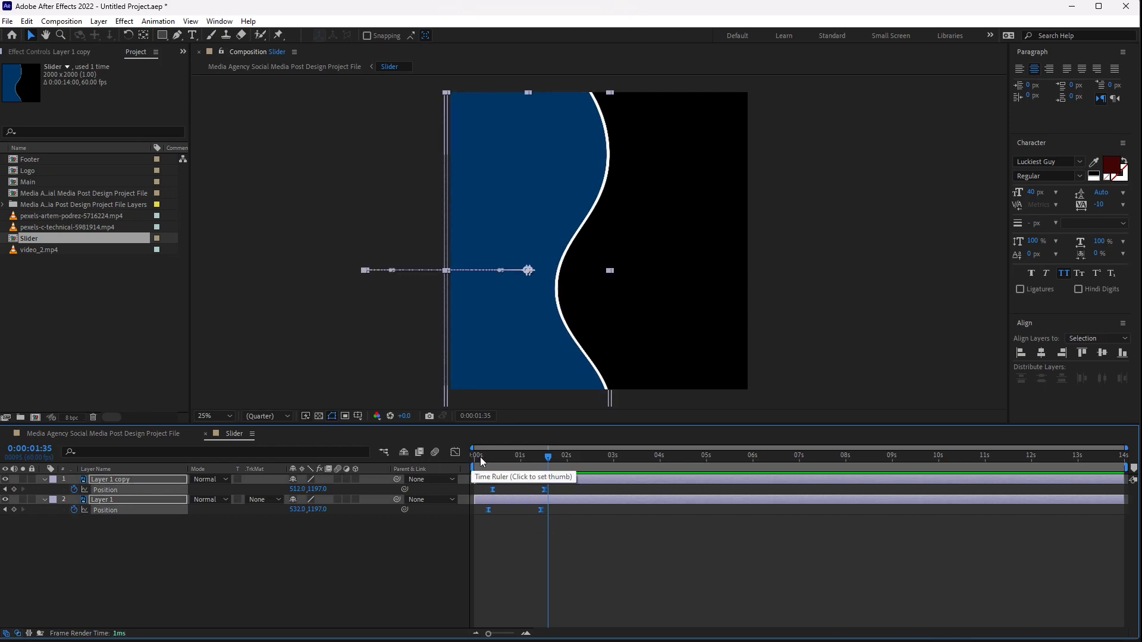
key(Home)
click(166, 433)
key(space)
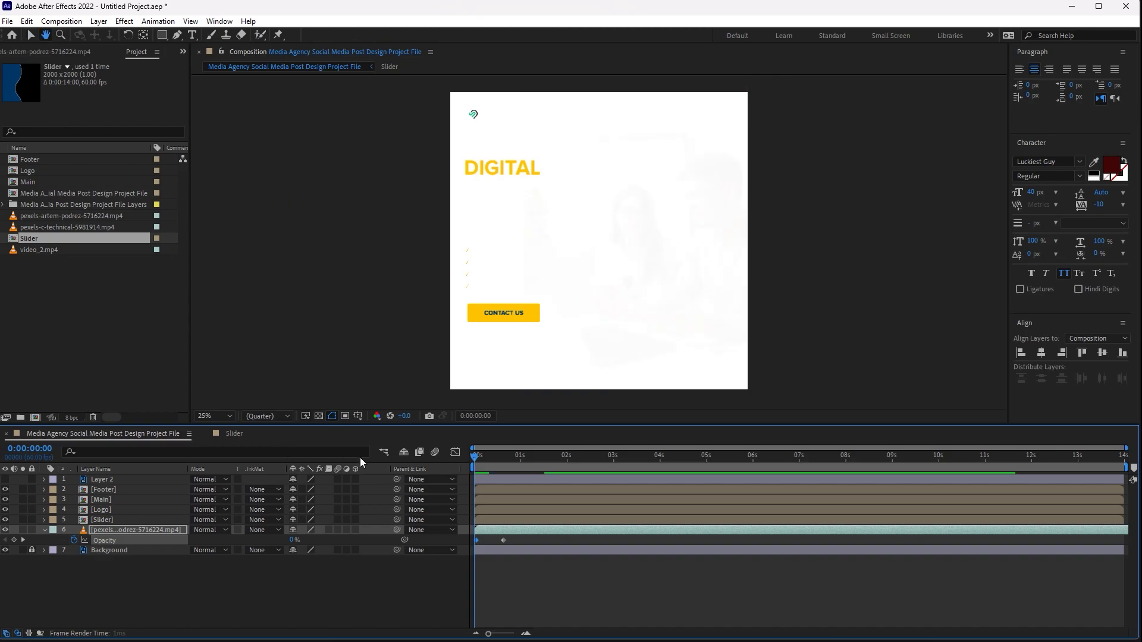
Pull the wave layers' keyframes earlier in Slider, previewing the poster after each change
click(241, 433)
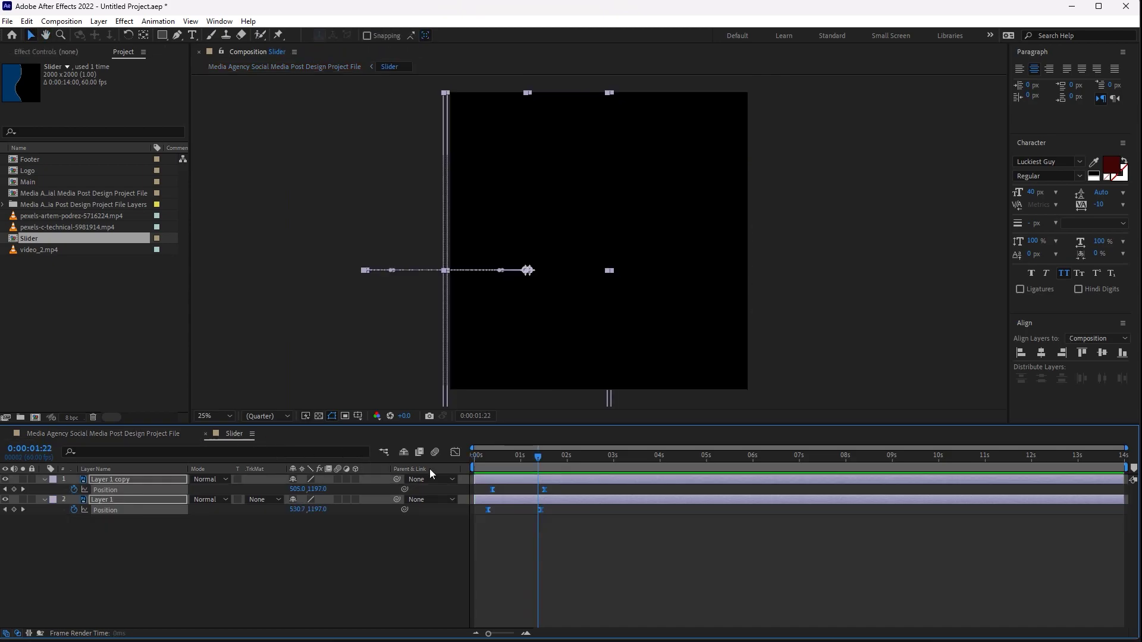
drag(541, 512, 533, 512)
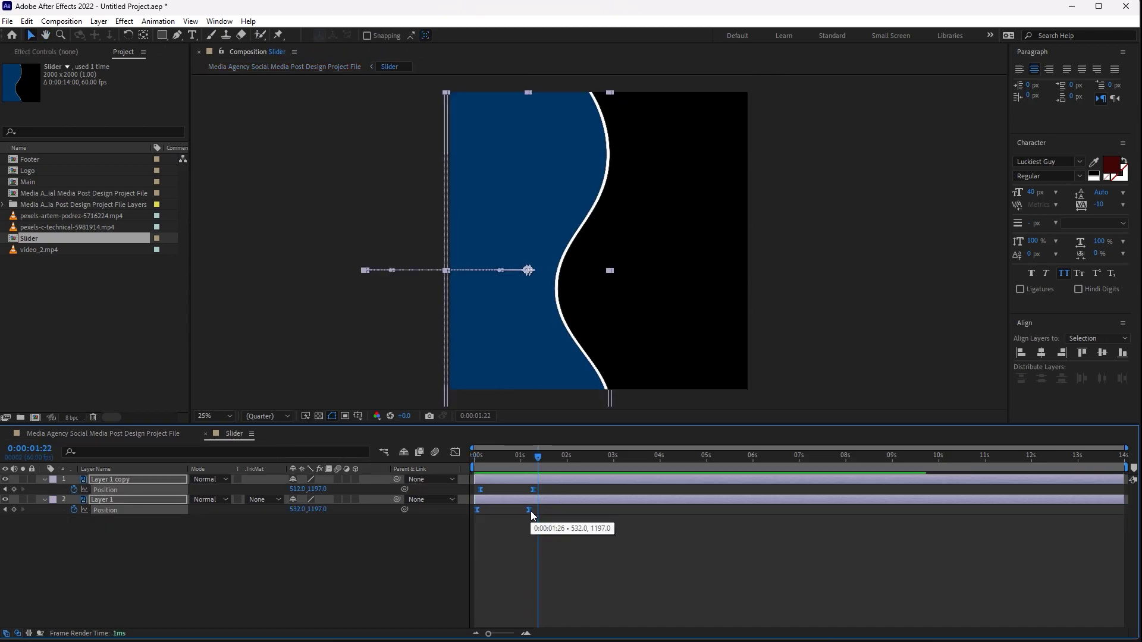
click(156, 439)
click(470, 461)
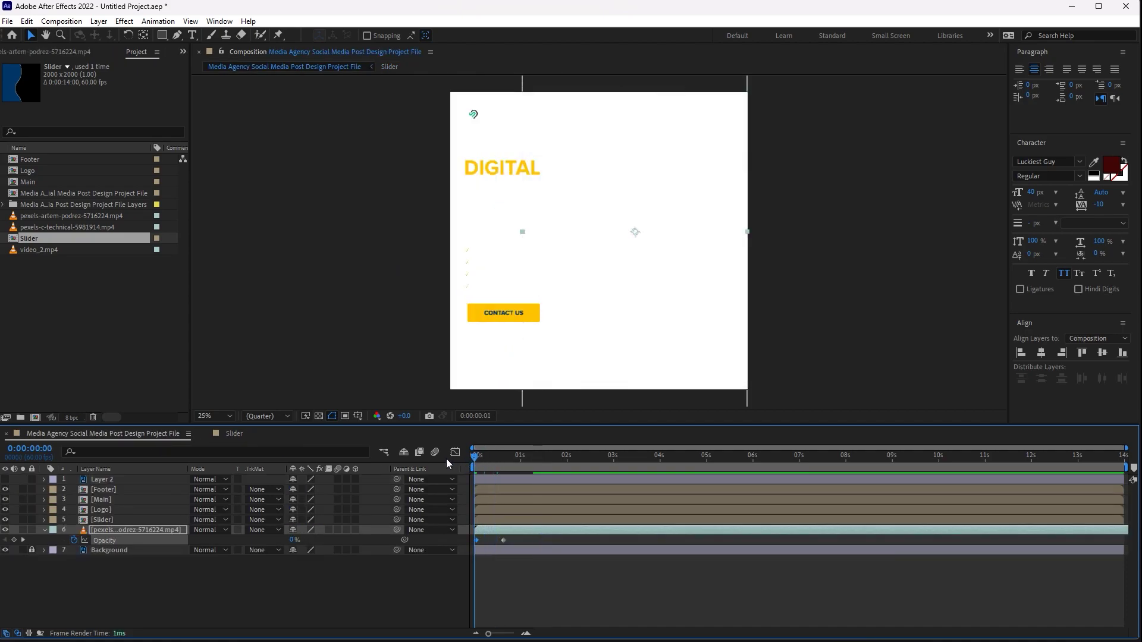
key(space)
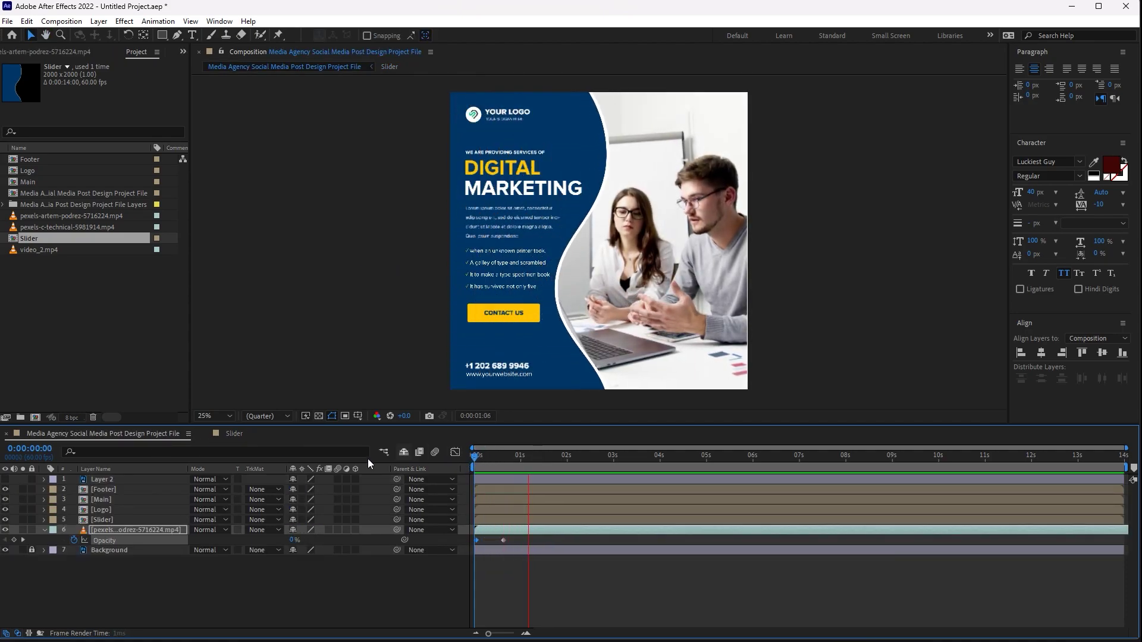
click(232, 434)
drag(478, 512, 473, 512)
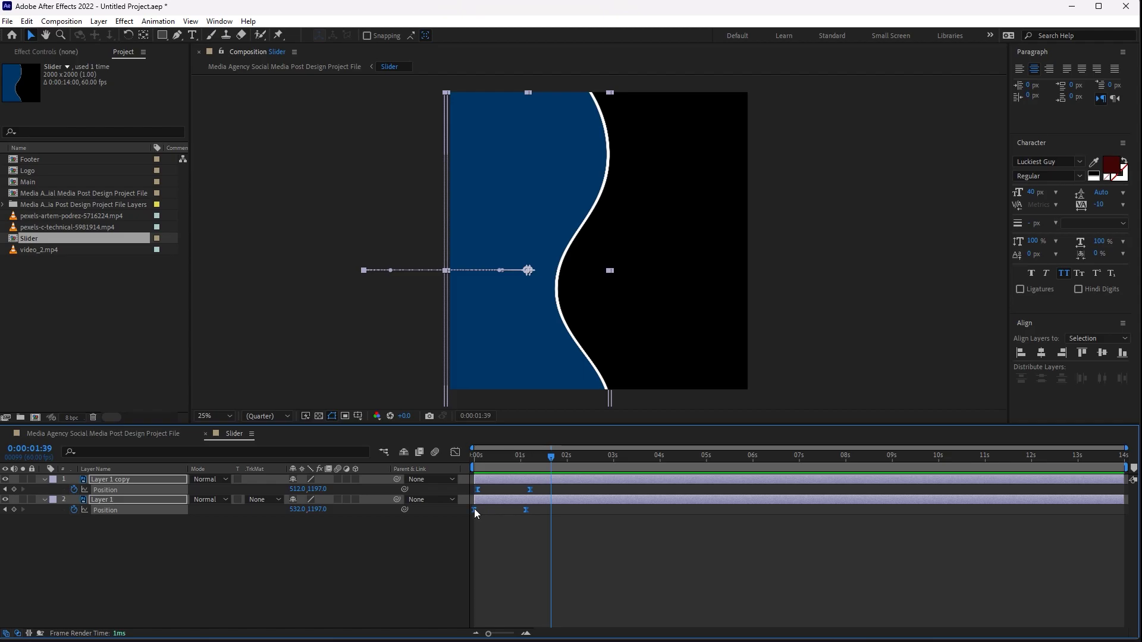
click(154, 433)
drag(480, 459, 468, 461)
key(space)
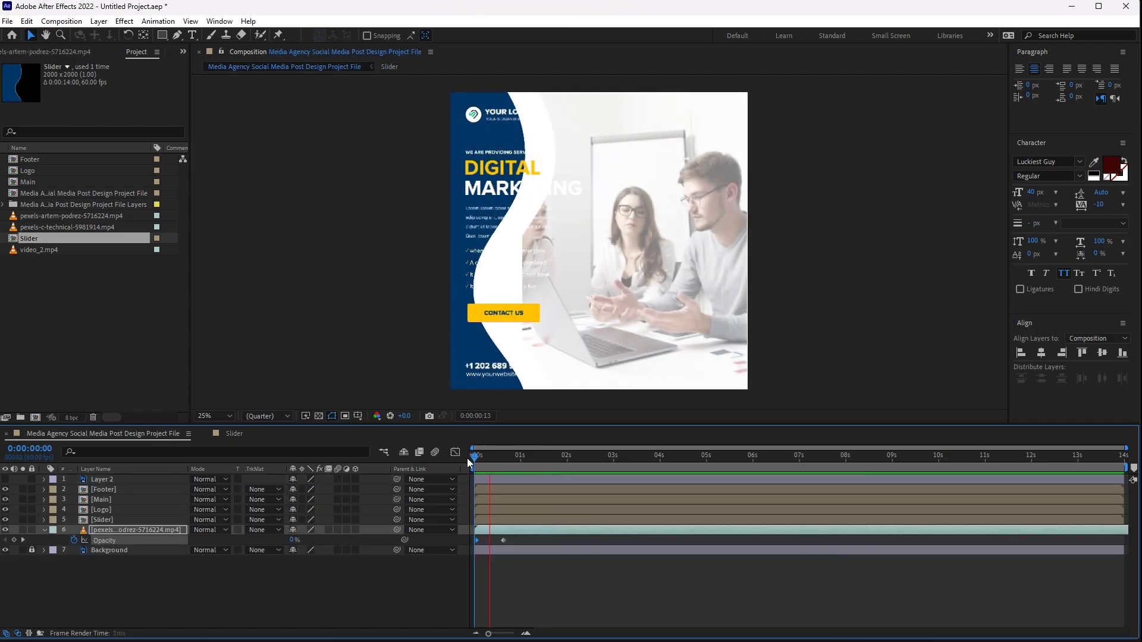
mouse_move(477, 455)
mouse_down()
mouse_move(549, 465)
mouse_move(529, 493)
mouse_up()
Move Layer 1 copy's end keyframe to 0:00:01:11 and delay the video's fade-in slightly
click(233, 433)
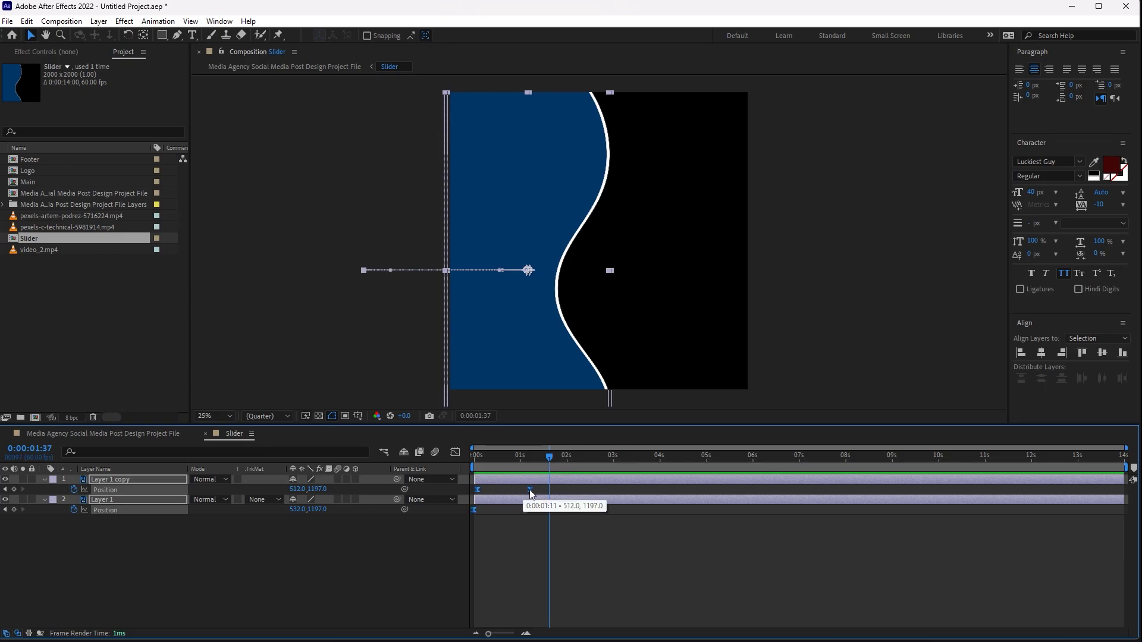
drag(529, 494, 528, 494)
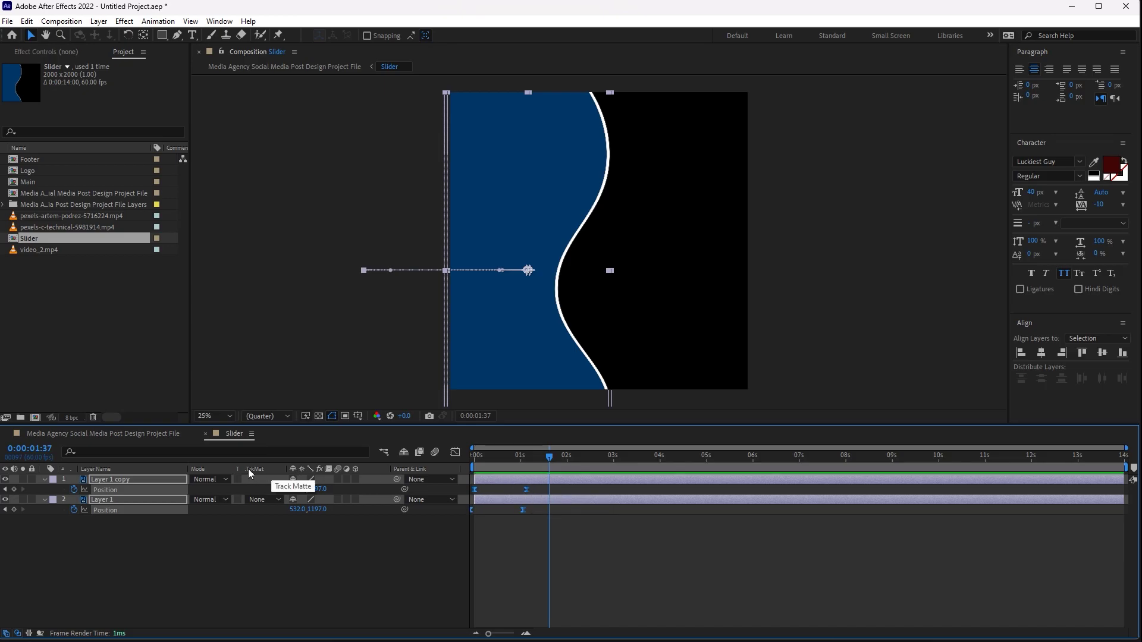
click(160, 439)
drag(475, 455, 492, 461)
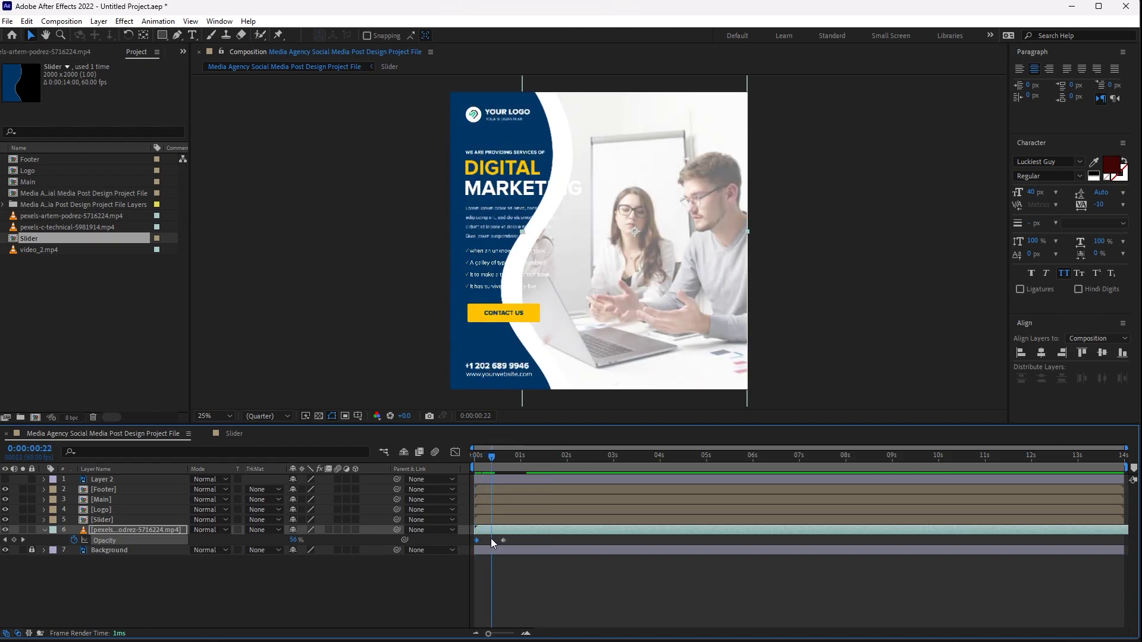
mouse_move(511, 544)
mouse_down()
mouse_move(473, 537)
mouse_move(488, 542)
mouse_up()
drag(486, 470, 520, 468)
Preview the poster from the start, then reopen Slider and collapse its Position properties with U
click(228, 434)
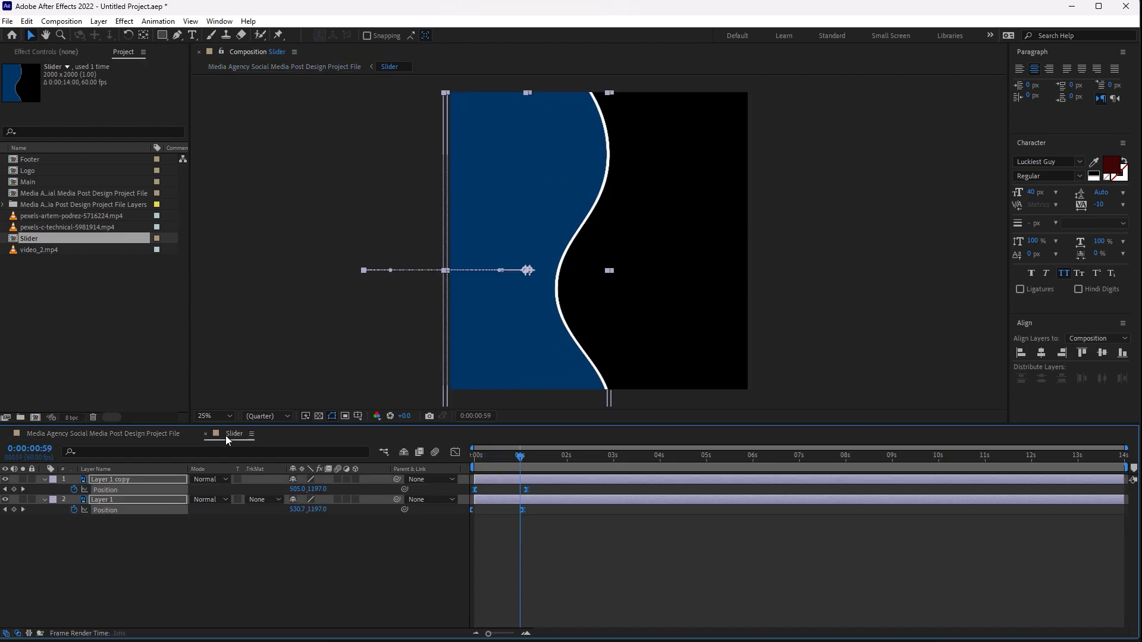
click(131, 437)
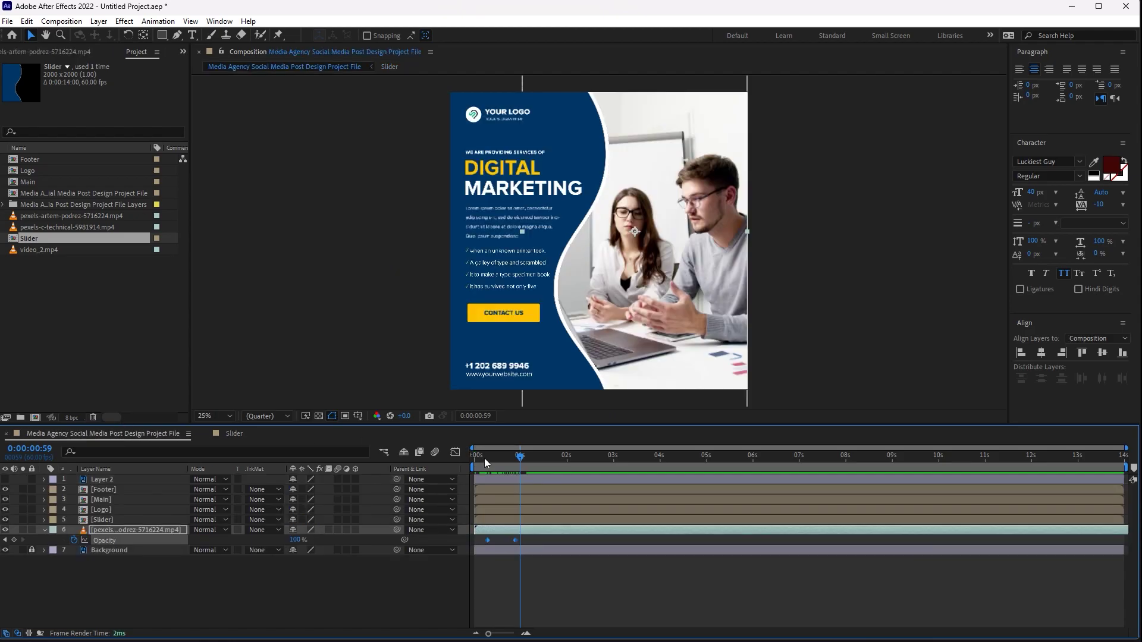
key(Home)
key(space)
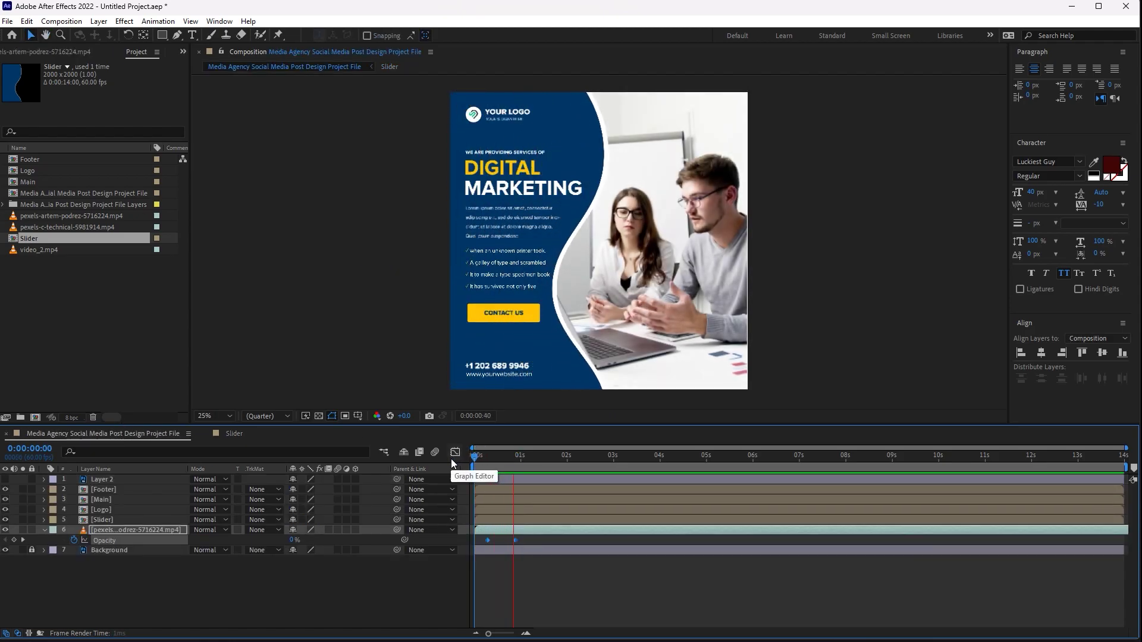
key(space)
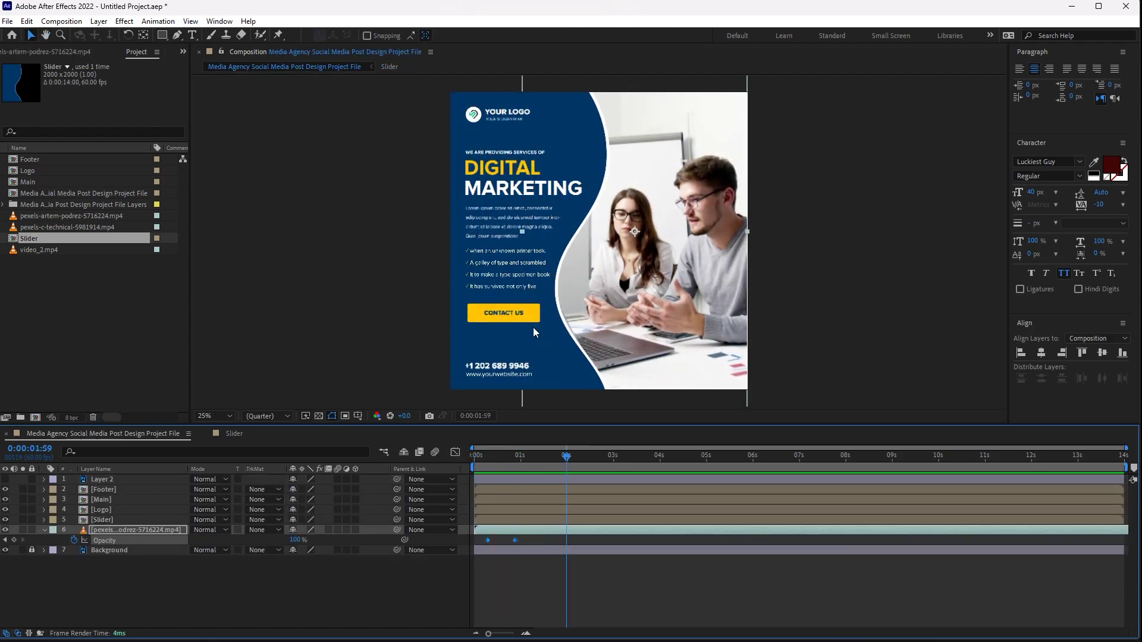
click(232, 433)
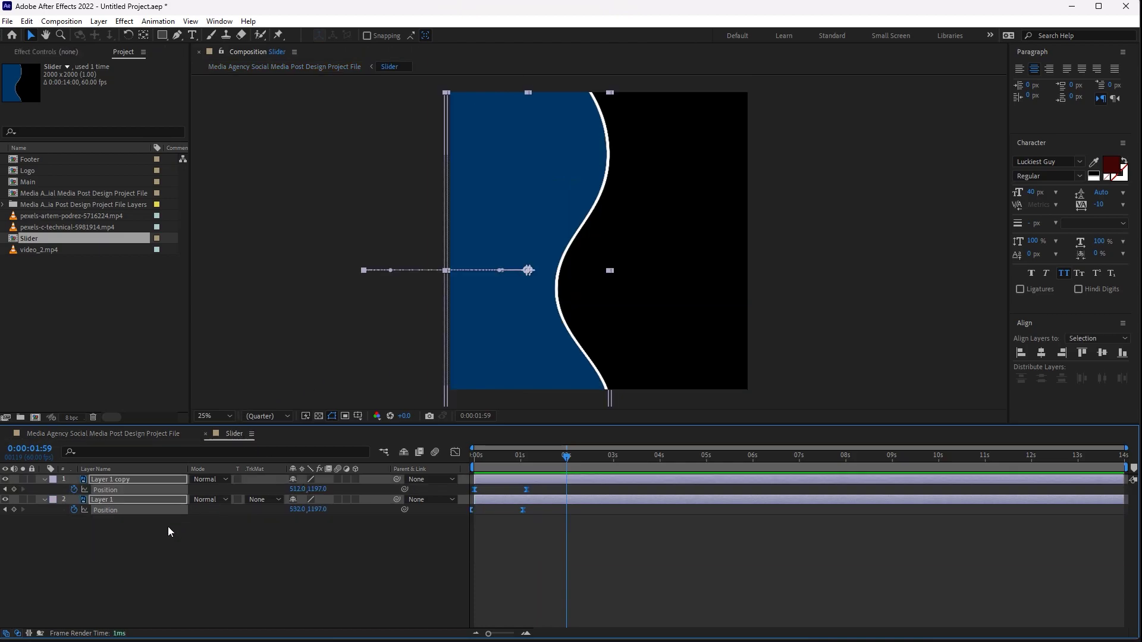
key(u)
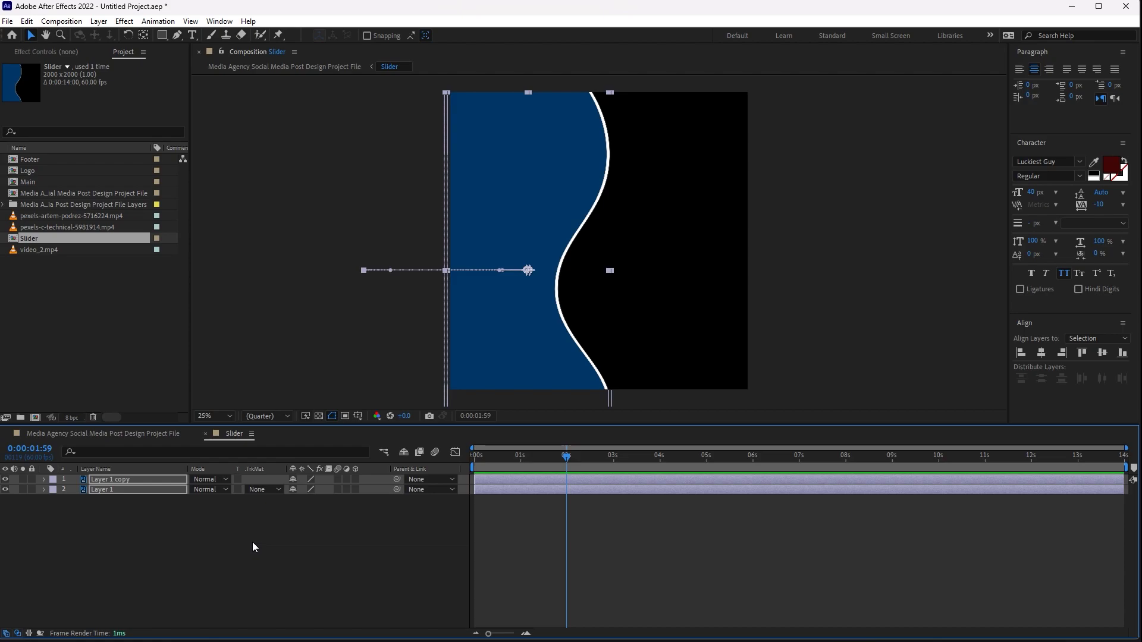
Keyframe both curved layers' Position at 3:04 and push them off the right edge by about 4:14
key(u)
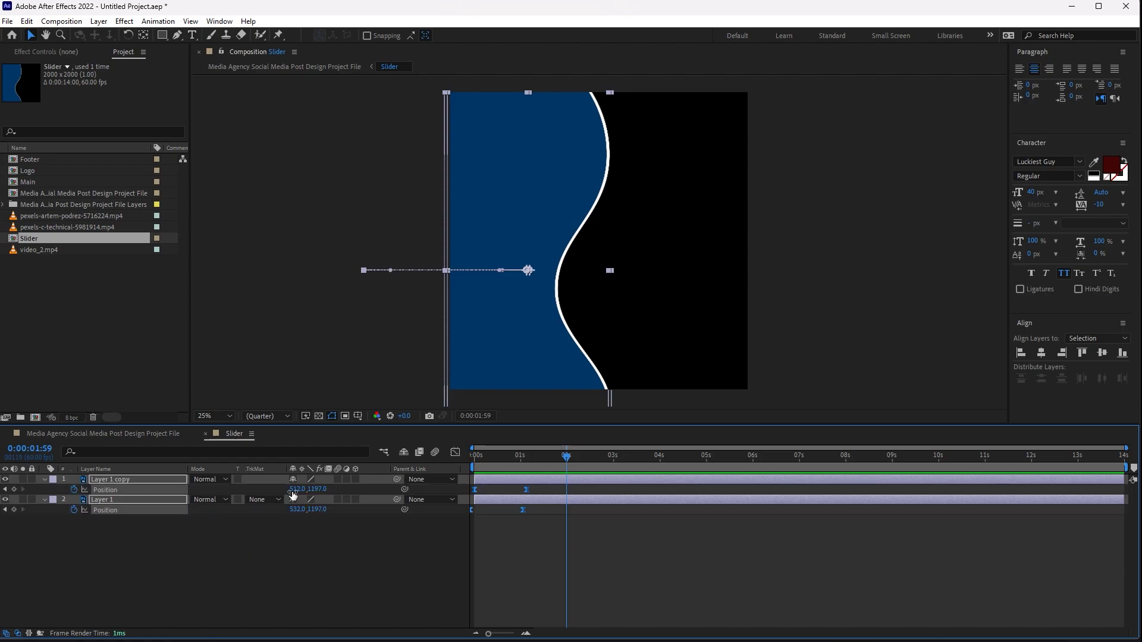
drag(575, 464, 621, 467)
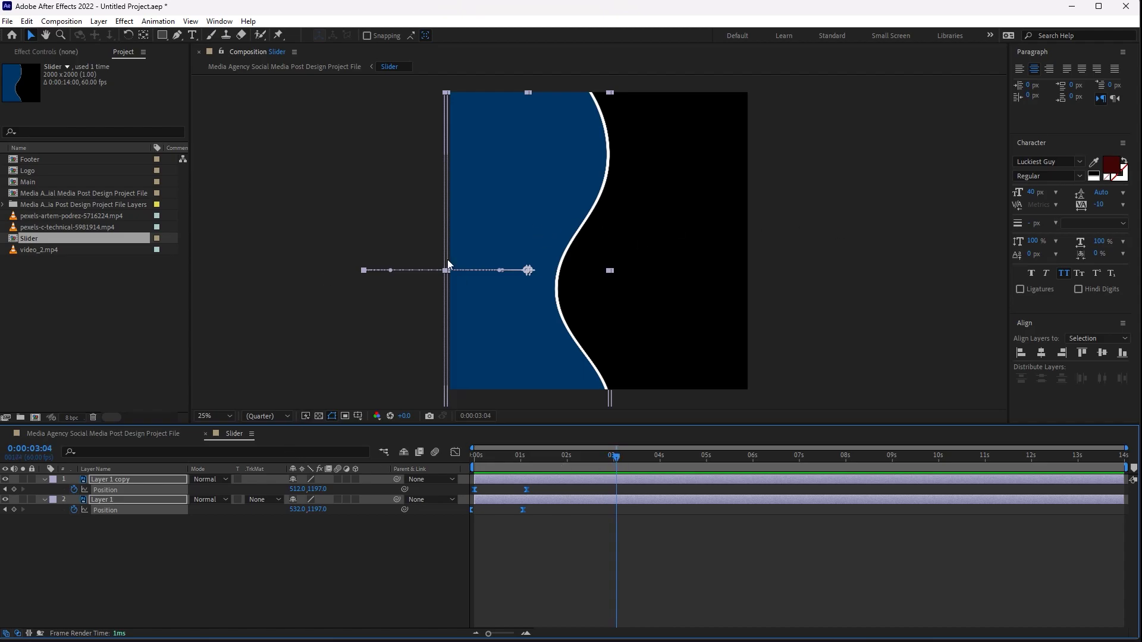
click(15, 489)
drag(616, 461, 672, 463)
drag(295, 489, 464, 489)
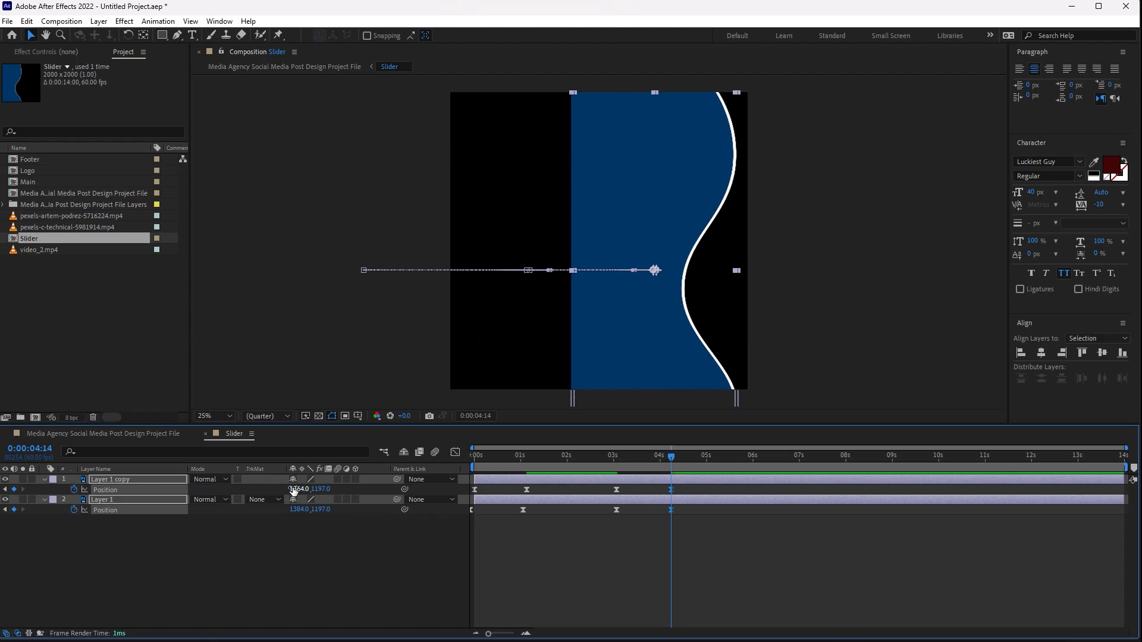
drag(295, 489, 521, 509)
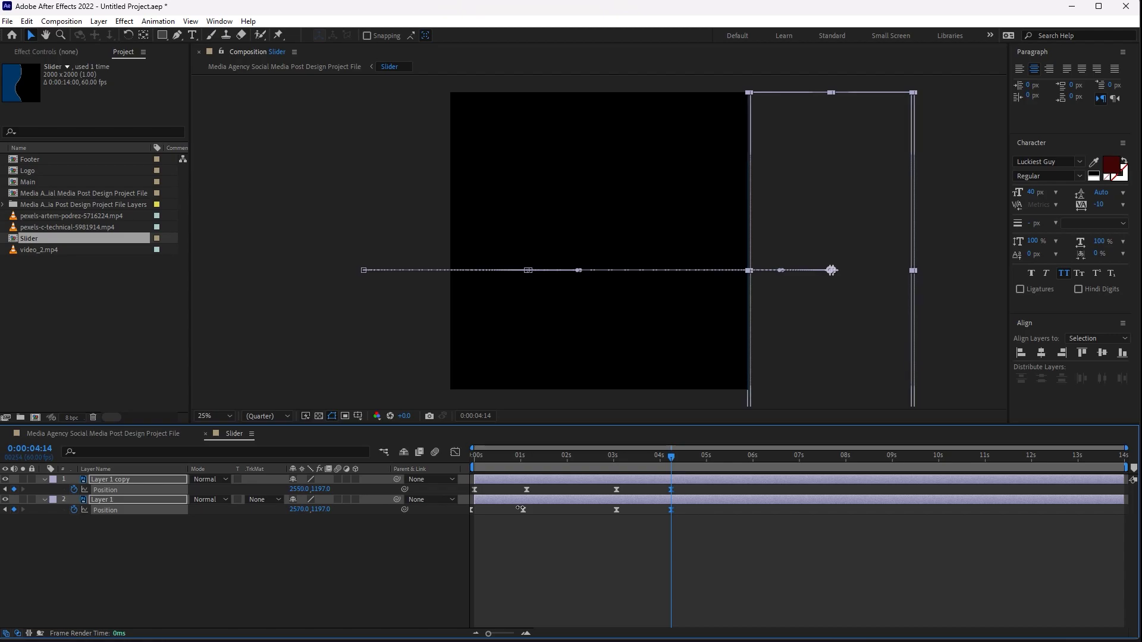
Sharpen the exit keyframes' speed curve in the Graph Editor and preview from the start
drag(693, 527, 601, 493)
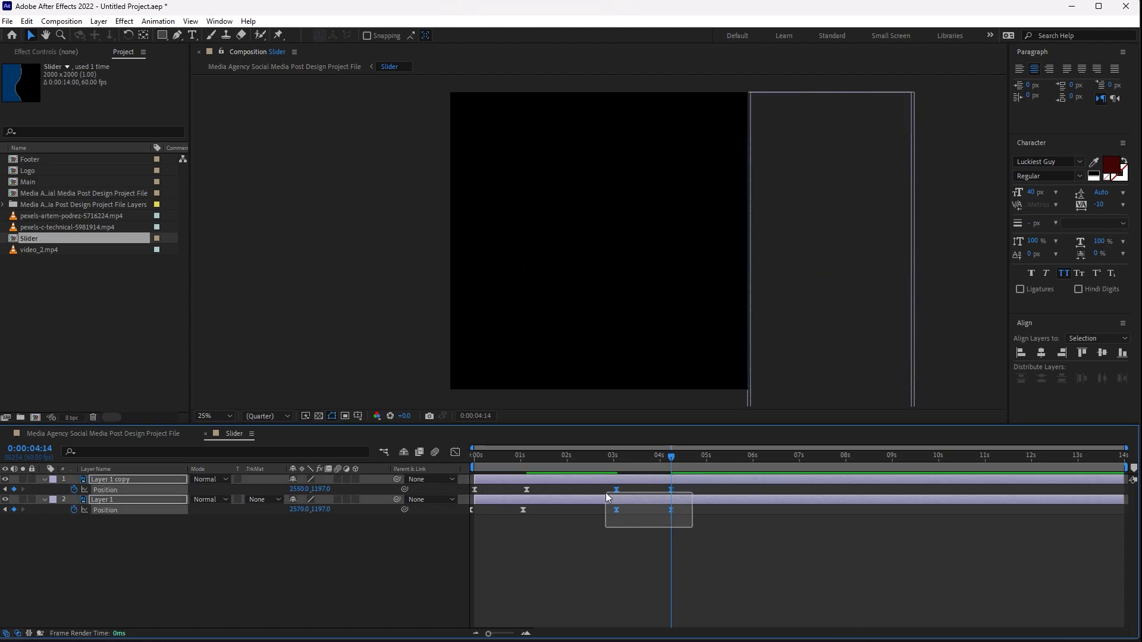
click(455, 452)
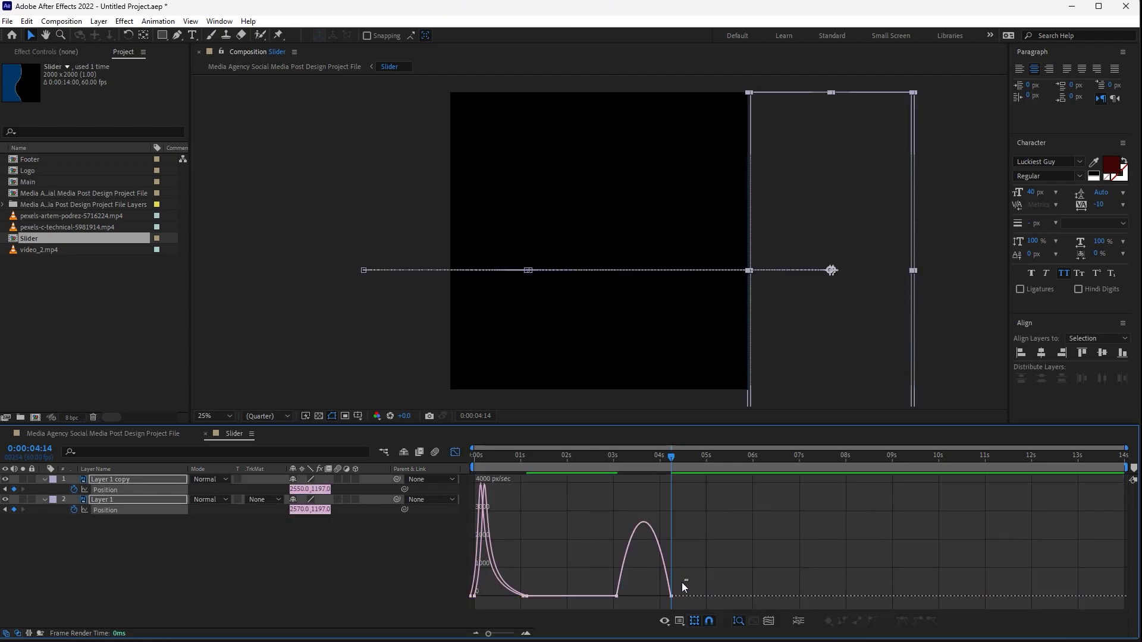
drag(661, 600, 625, 597)
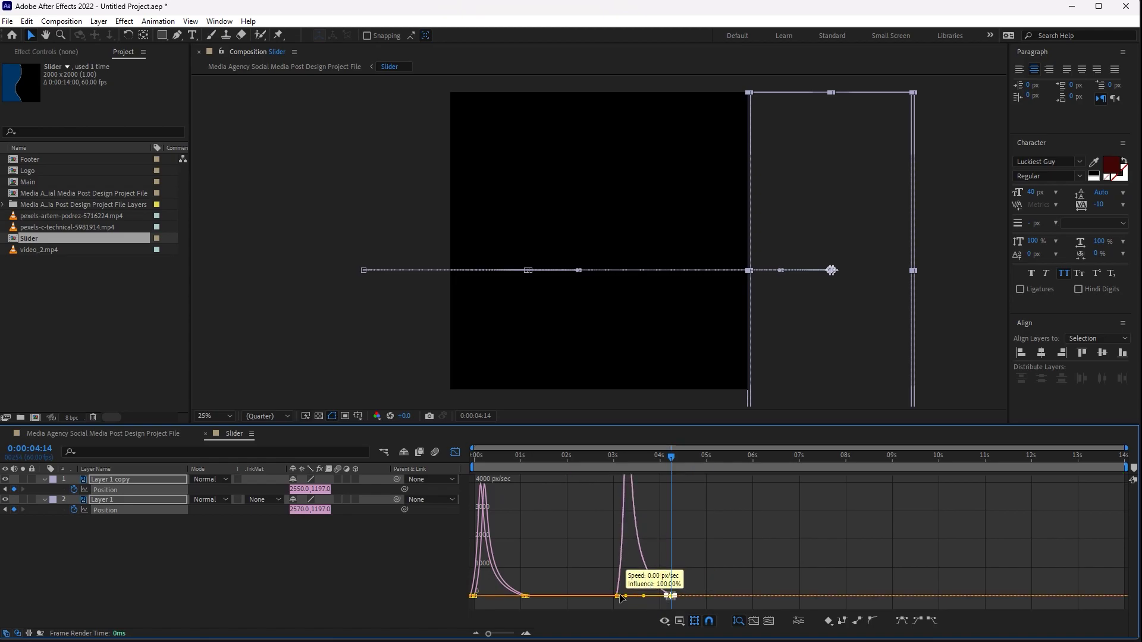
click(455, 453)
drag(519, 455, 462, 468)
key(space)
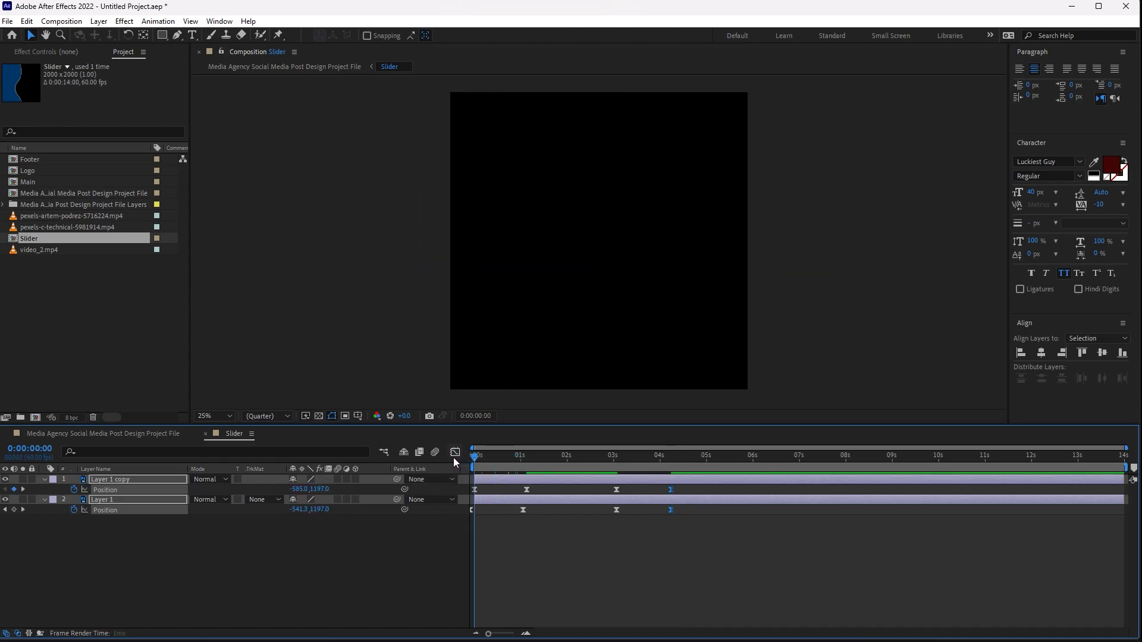
Delay Layer 1 copy's exit keyframes slightly so it leaves after the other layer, and preview
drag(693, 496, 605, 487)
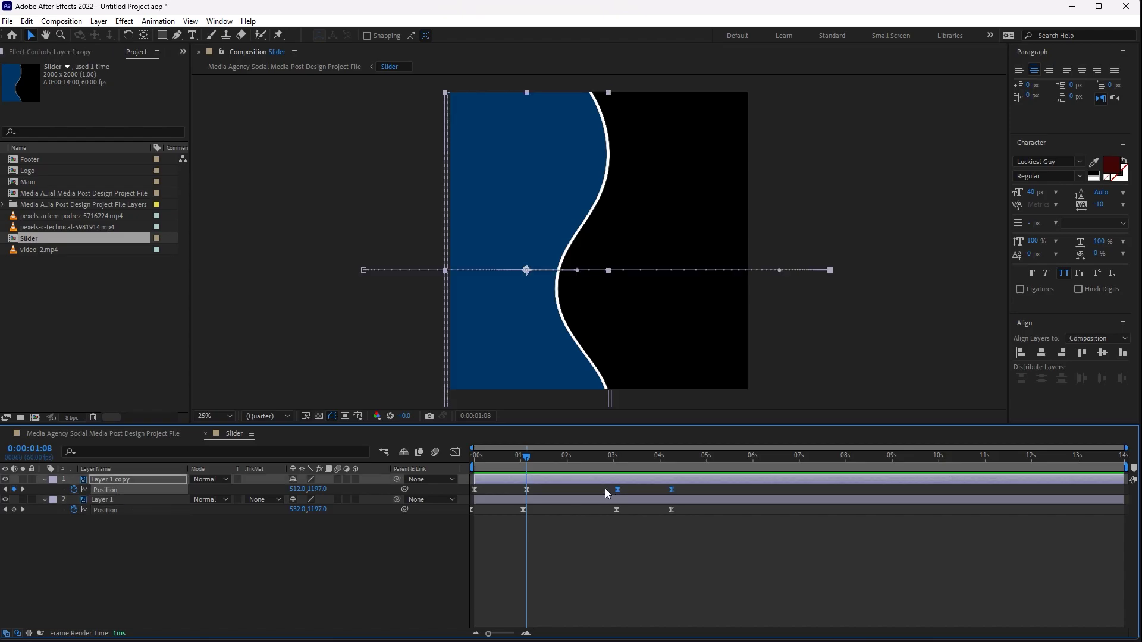
key(alt+Right)
key(space)
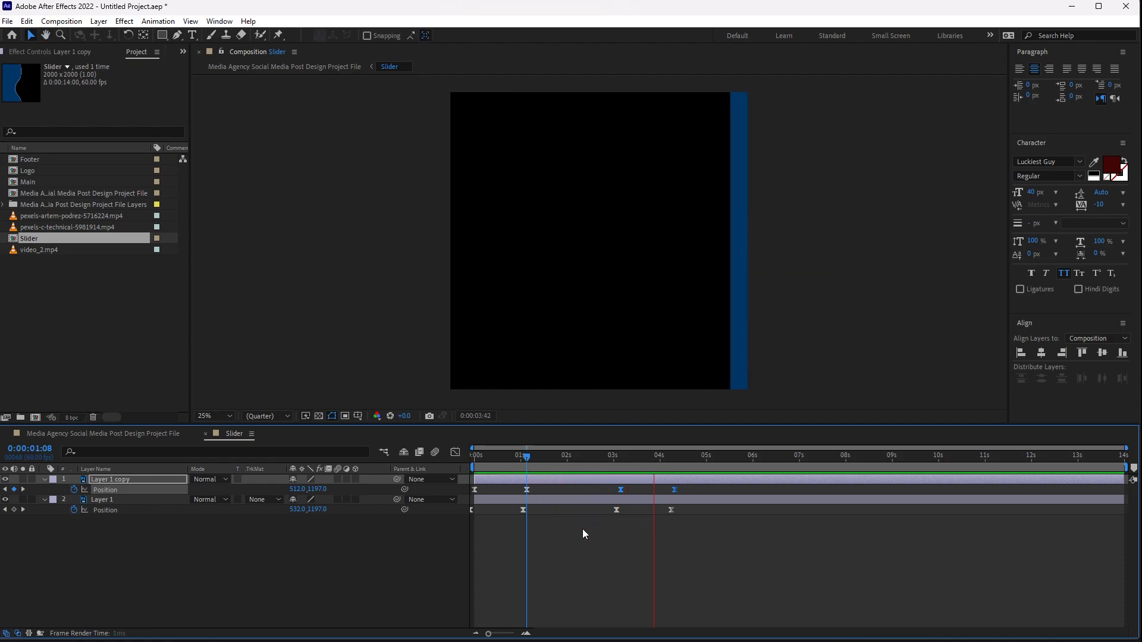
key(space)
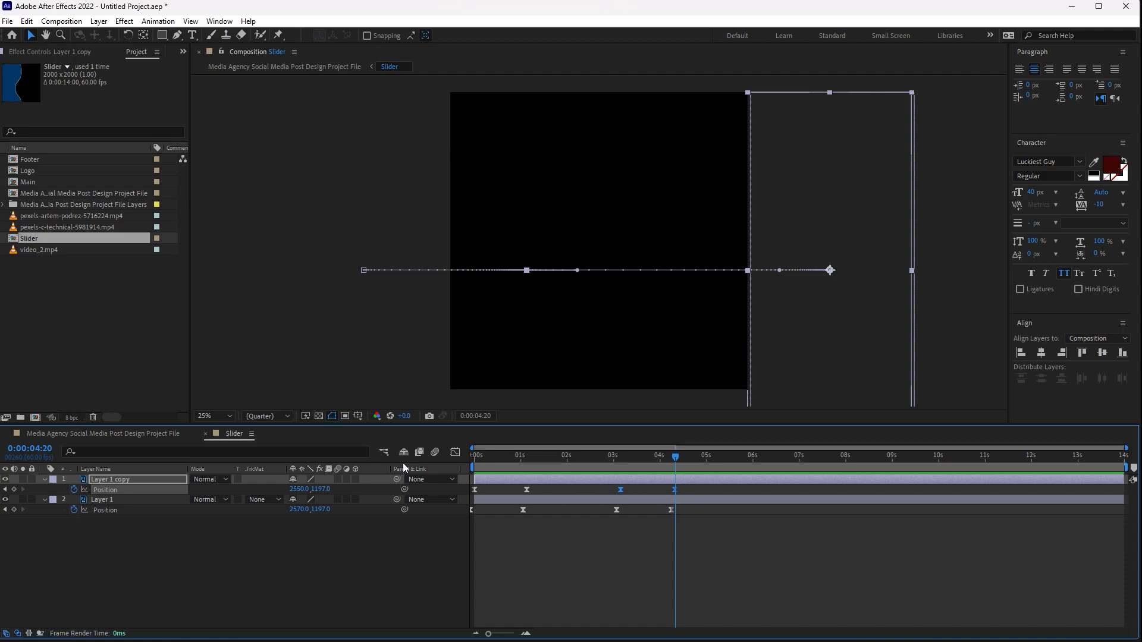
key(ctrl+s)
click(548, 377)
key(ctrl+a)
Duplicate both curved layers, place Layer 2 second, and remove the duplicates' Position keyframes
key(u)
click(217, 558)
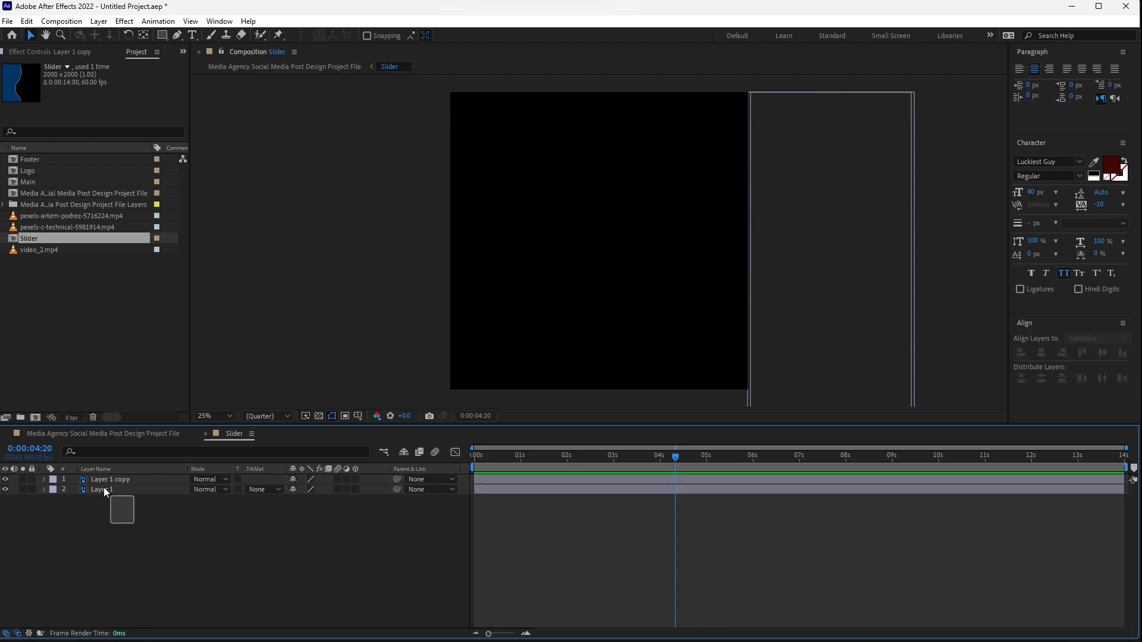
drag(103, 489, 98, 479)
key(ctrl+d)
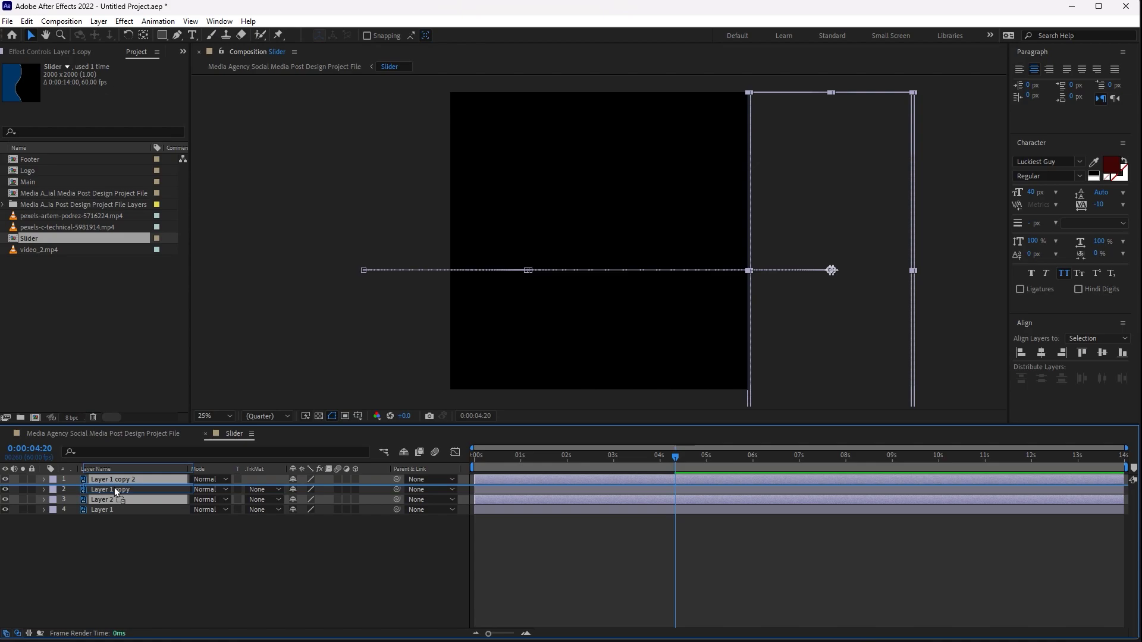
drag(109, 497, 114, 487)
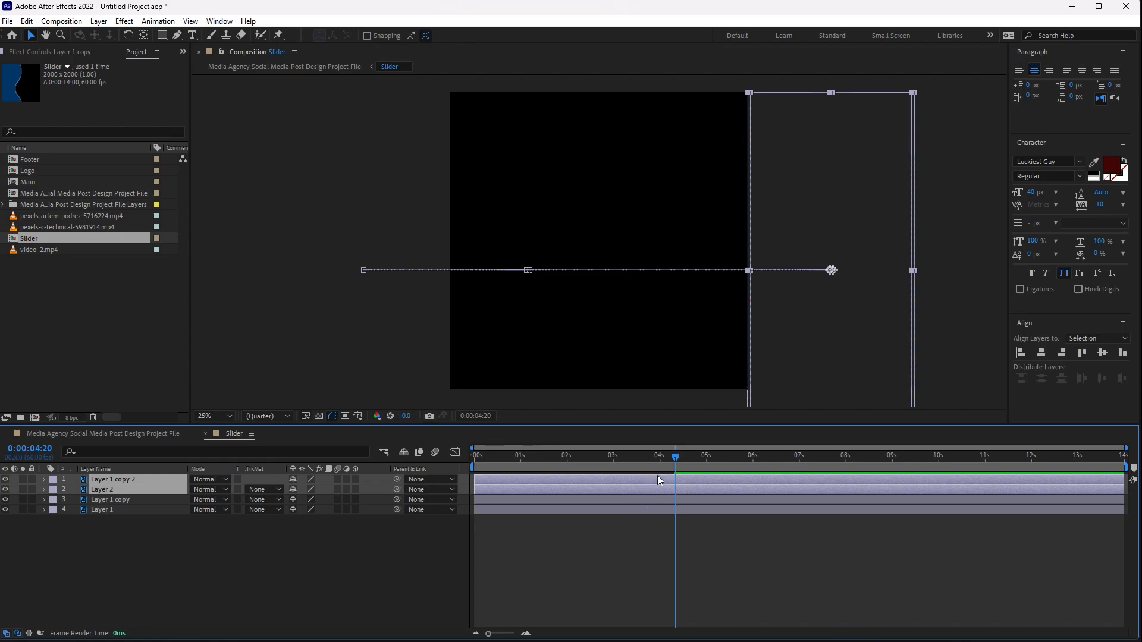
key(u)
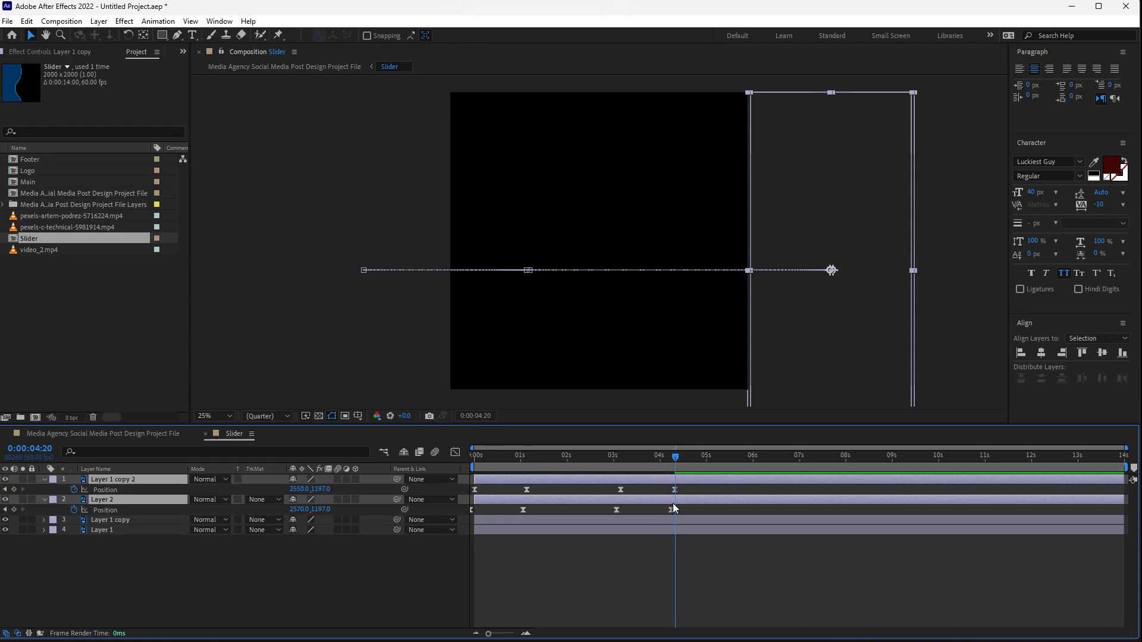
drag(686, 515, 467, 484)
key(Delete)
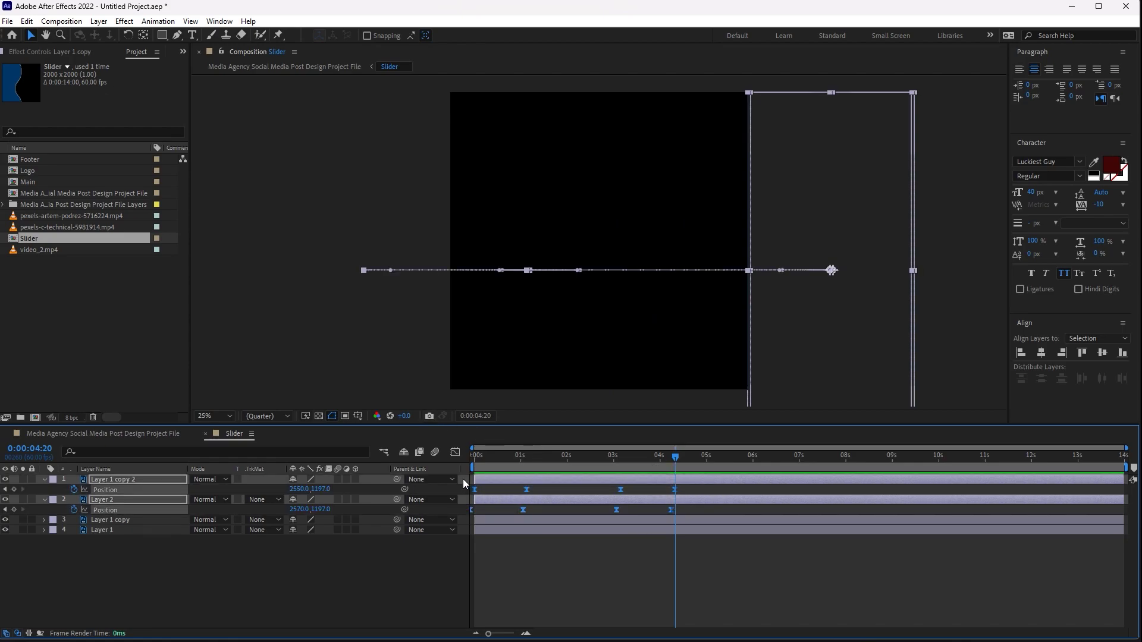
drag(677, 456, 674, 458)
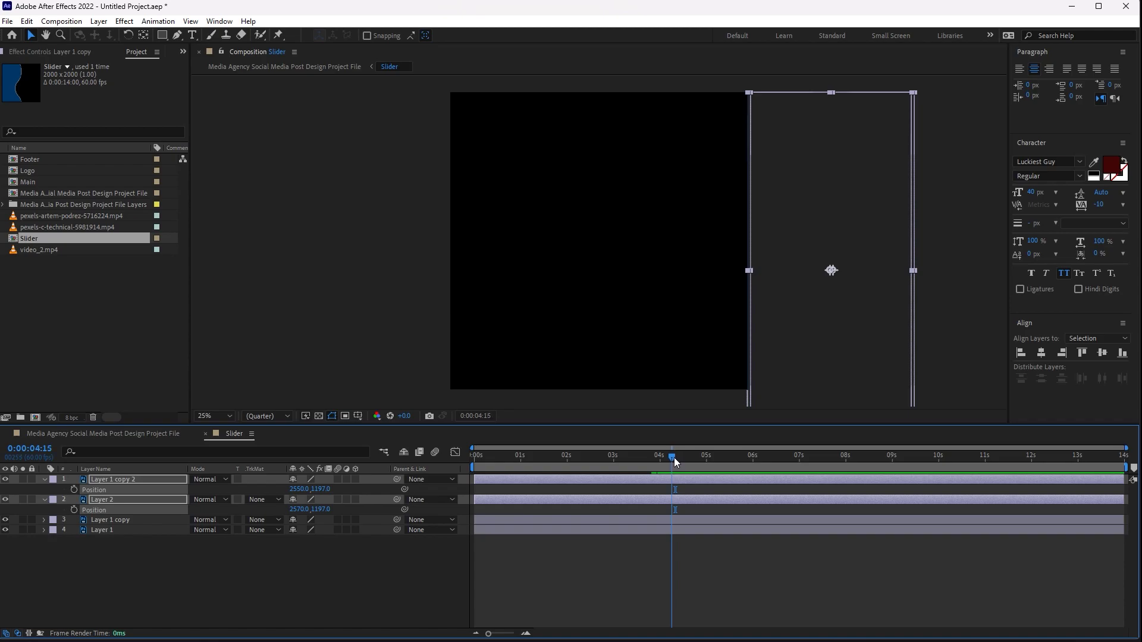
Keyframe the duplicates' Position at 4:15 and slide them in from the right, ending near X 1489/1433 at 5:20
right_click(571, 477)
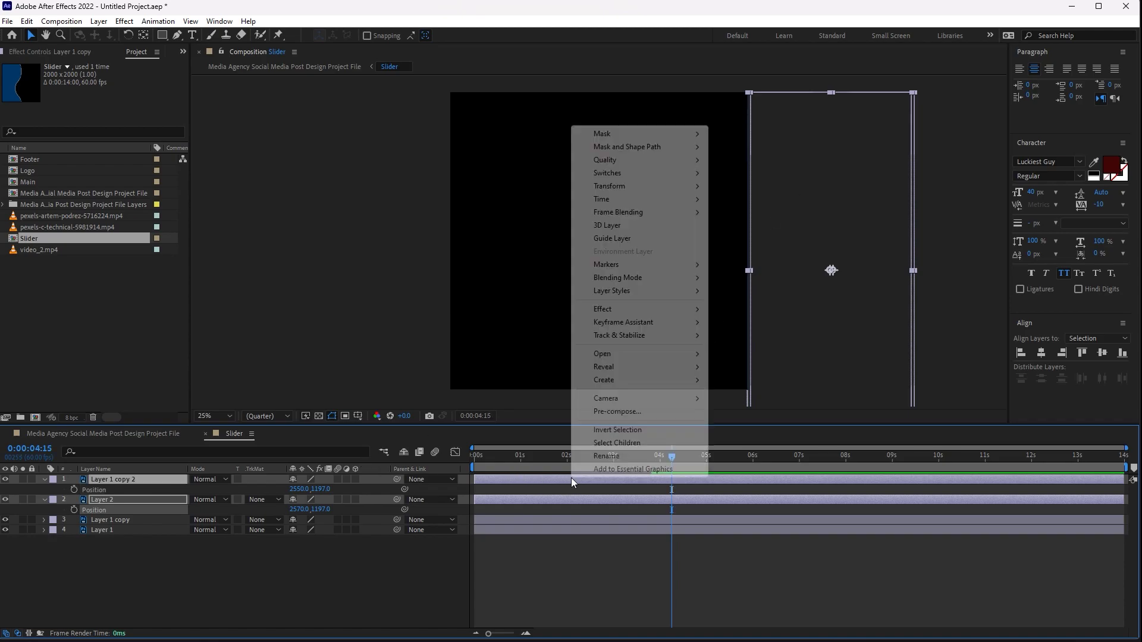
mouse_move(653, 207)
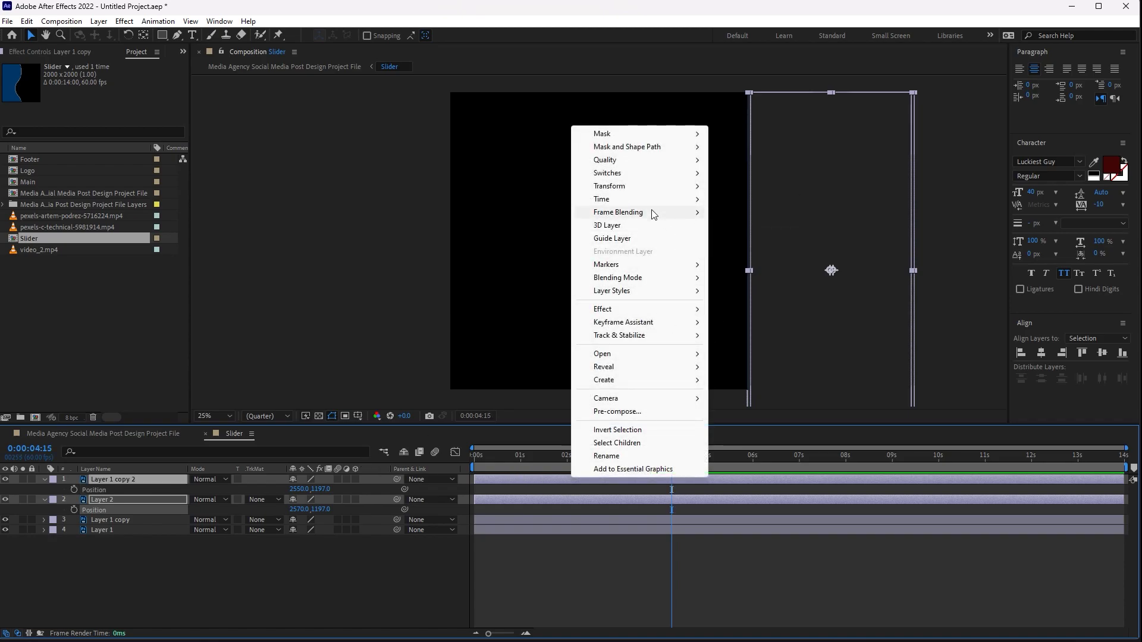
mouse_move(644, 186)
click(750, 289)
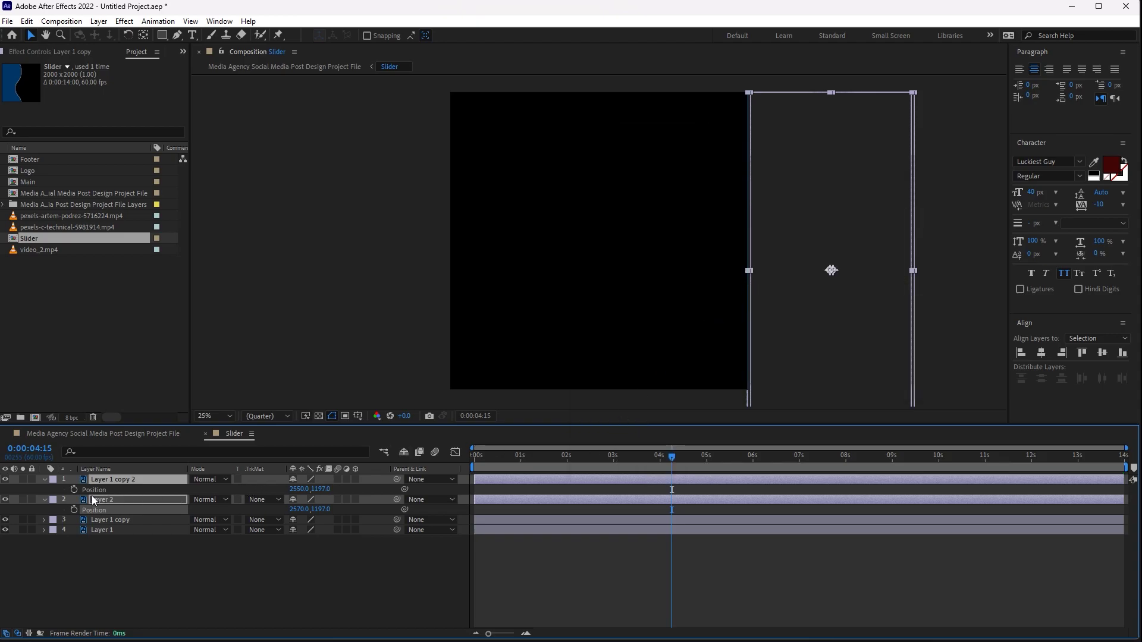
click(74, 490)
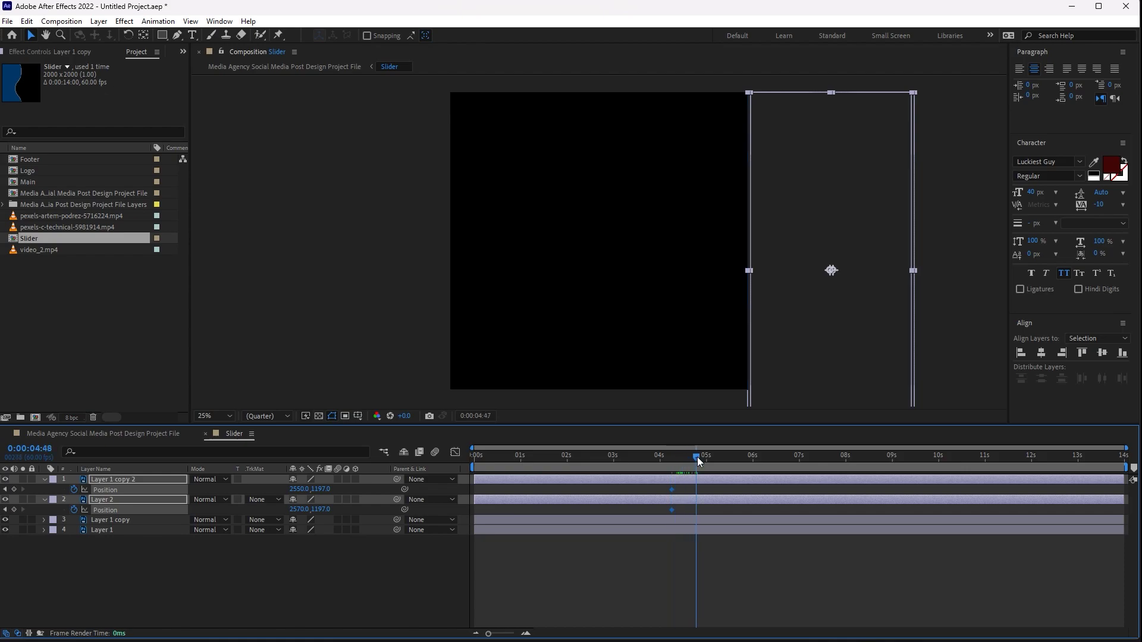
drag(722, 458, 723, 458)
drag(307, 489, 32, 495)
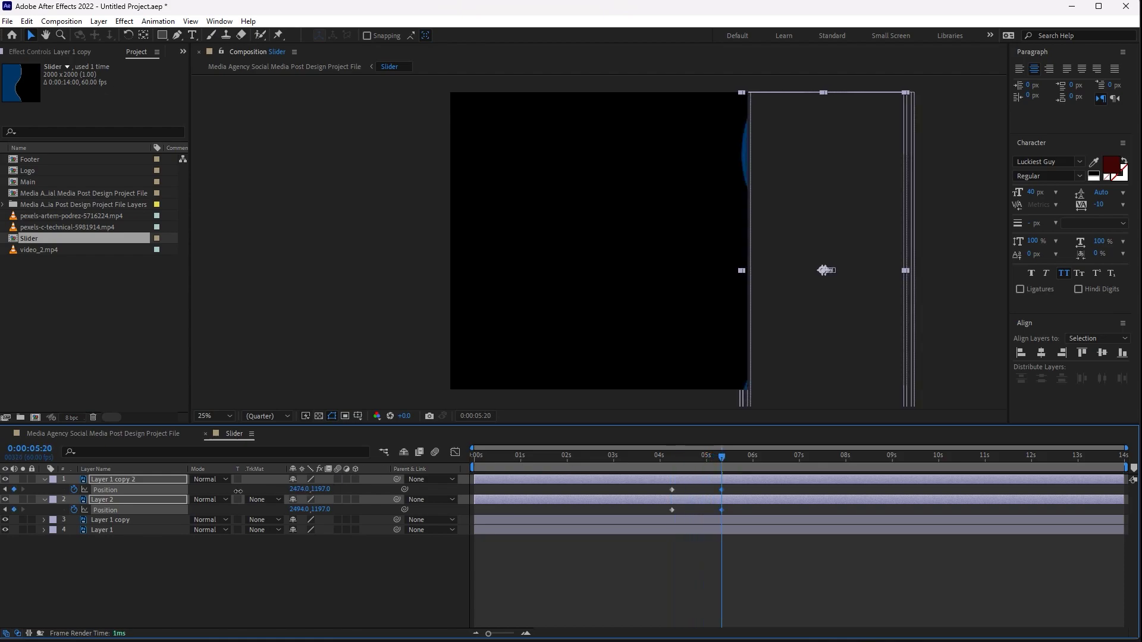
mouse_move(309, 489)
mouse_down()
mouse_move(155, 491)
mouse_move(164, 491)
mouse_up()
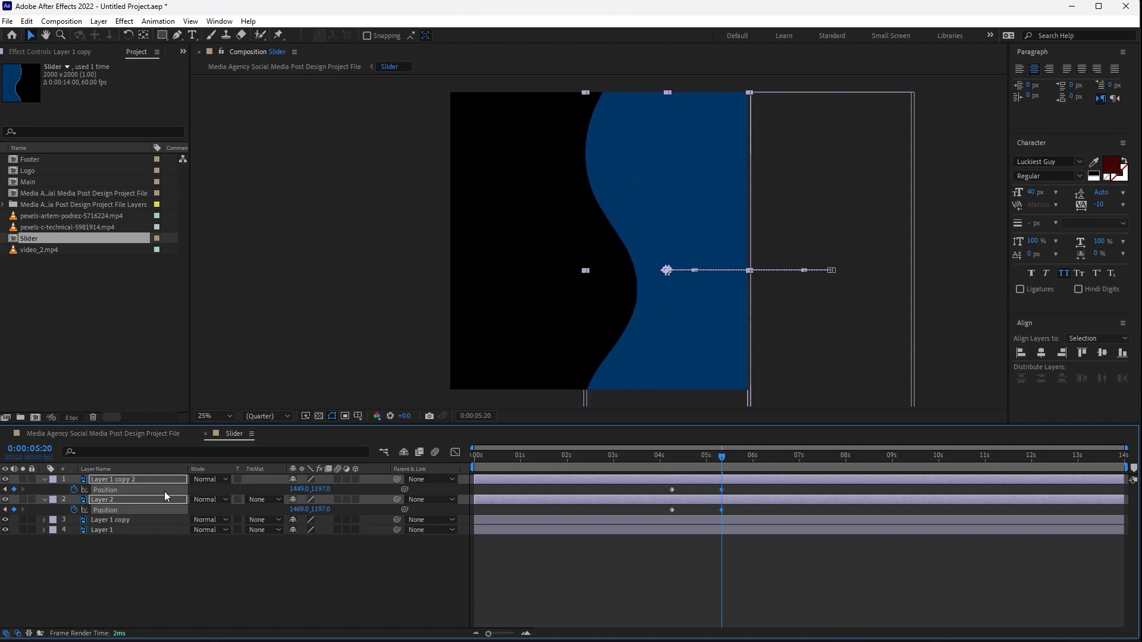
click(135, 541)
click(118, 500)
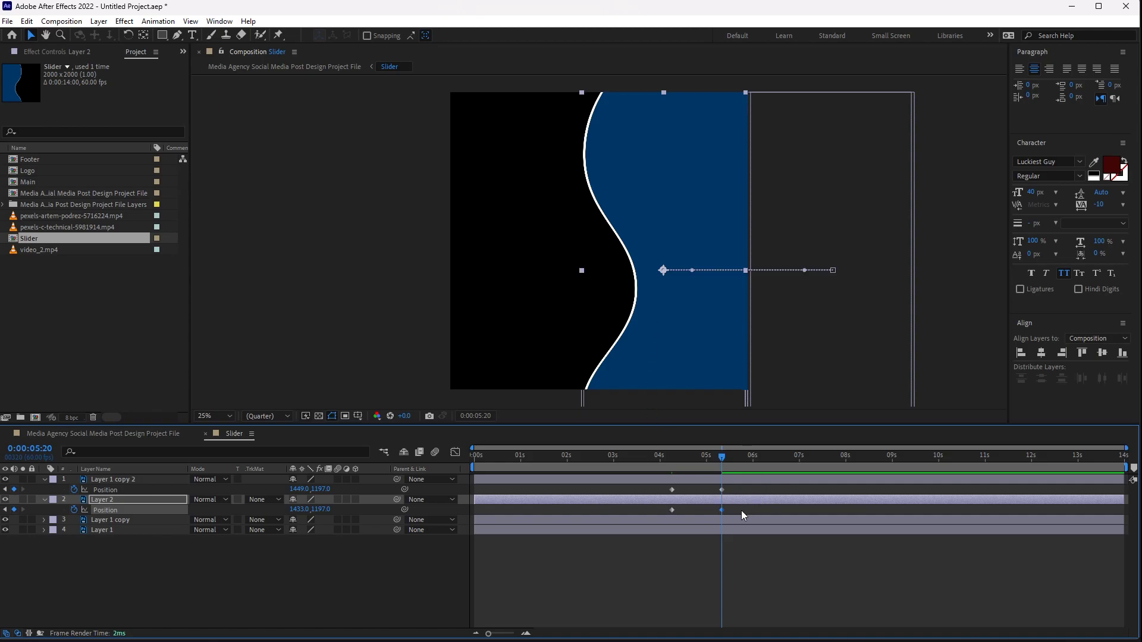
Apply Easy Ease to the four new Position keyframes, sharpen the entry speed curve, and preview
drag(741, 511, 627, 481)
key(F9)
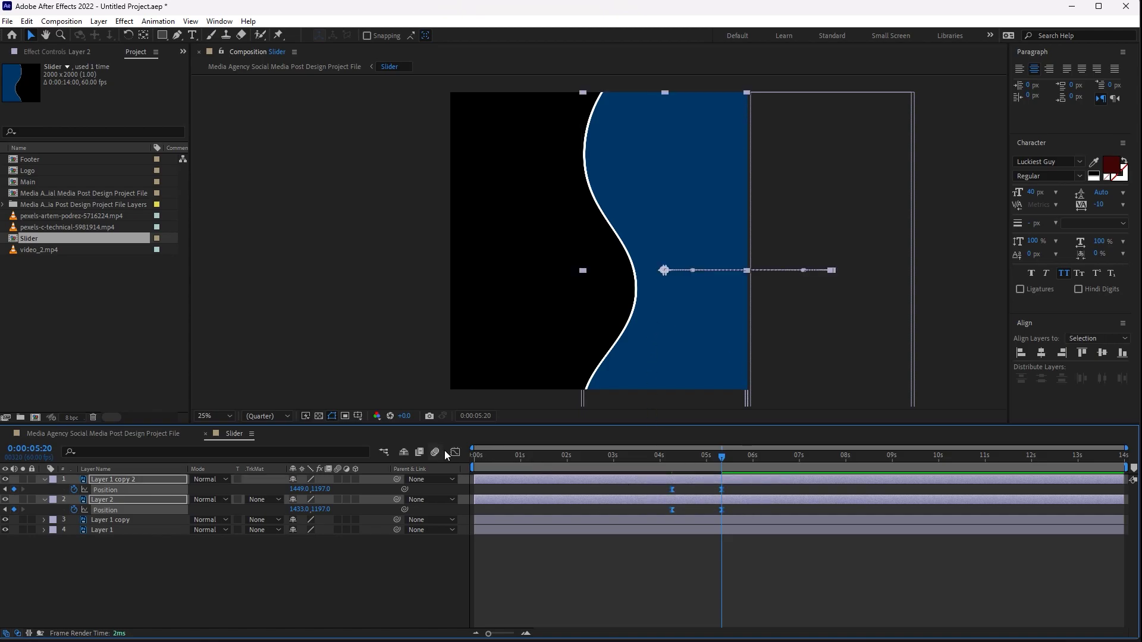
click(455, 453)
drag(753, 581, 679, 596)
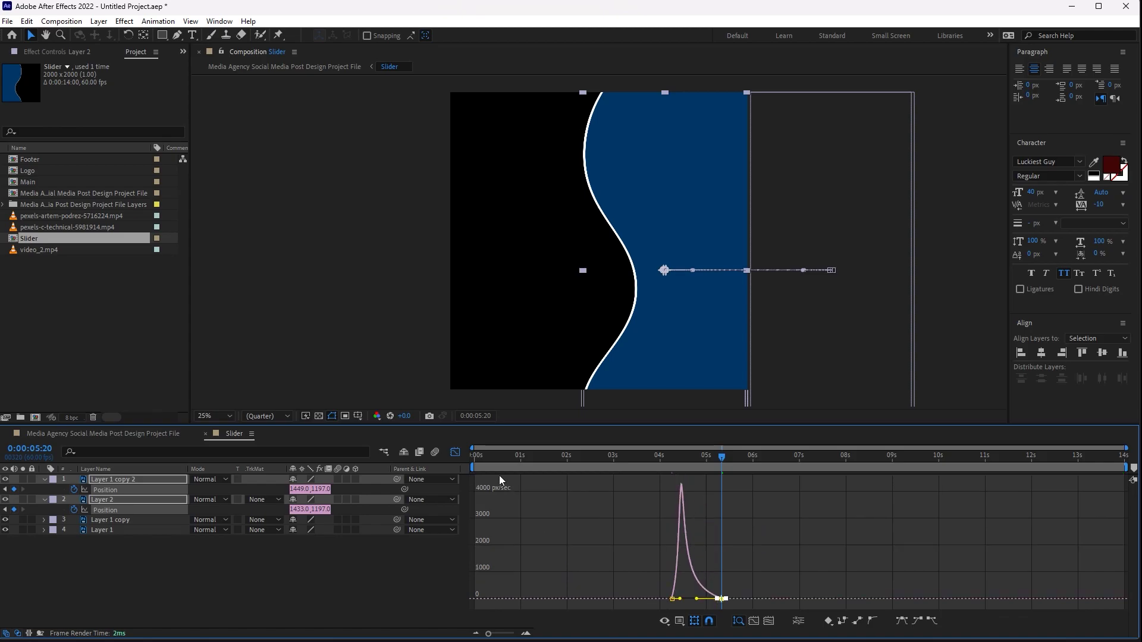
click(455, 453)
click(677, 457)
click(645, 457)
key(space)
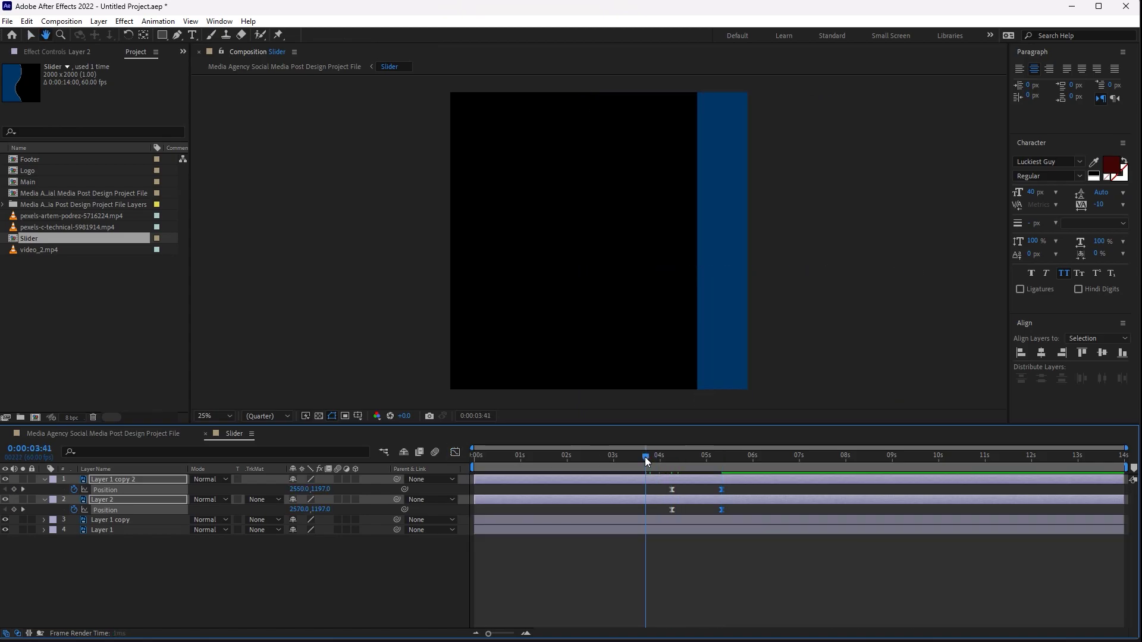
key(space)
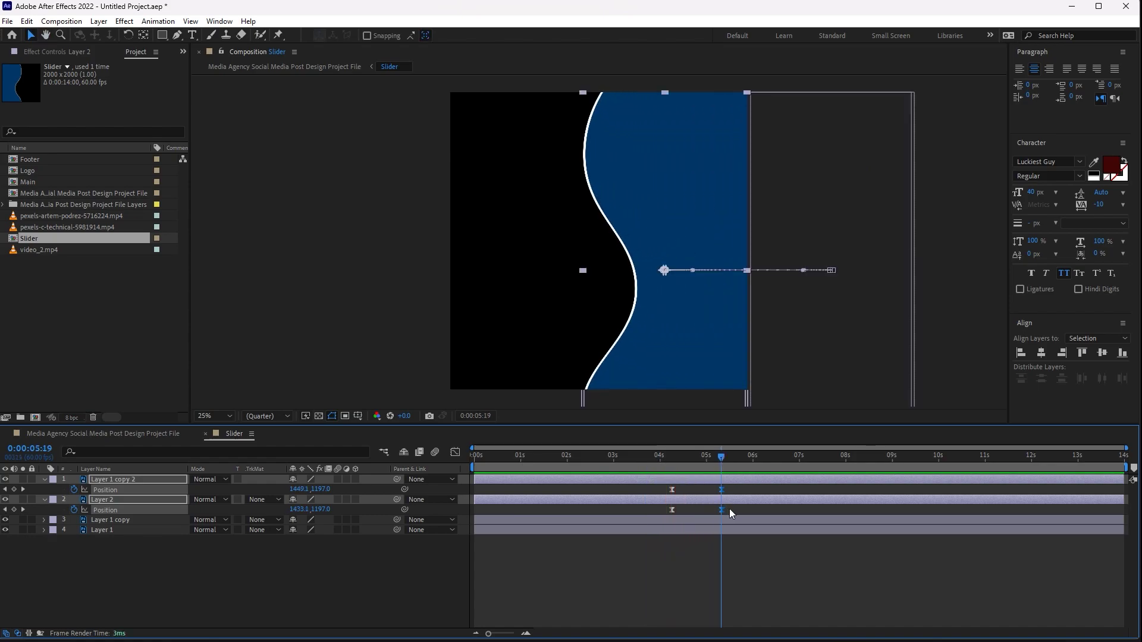
Retime both layers' slide-in keyframes slightly and preview the timing
mouse_move(737, 512)
mouse_down()
mouse_move(662, 484)
mouse_move(734, 513)
mouse_move(705, 510)
mouse_up()
click(669, 488)
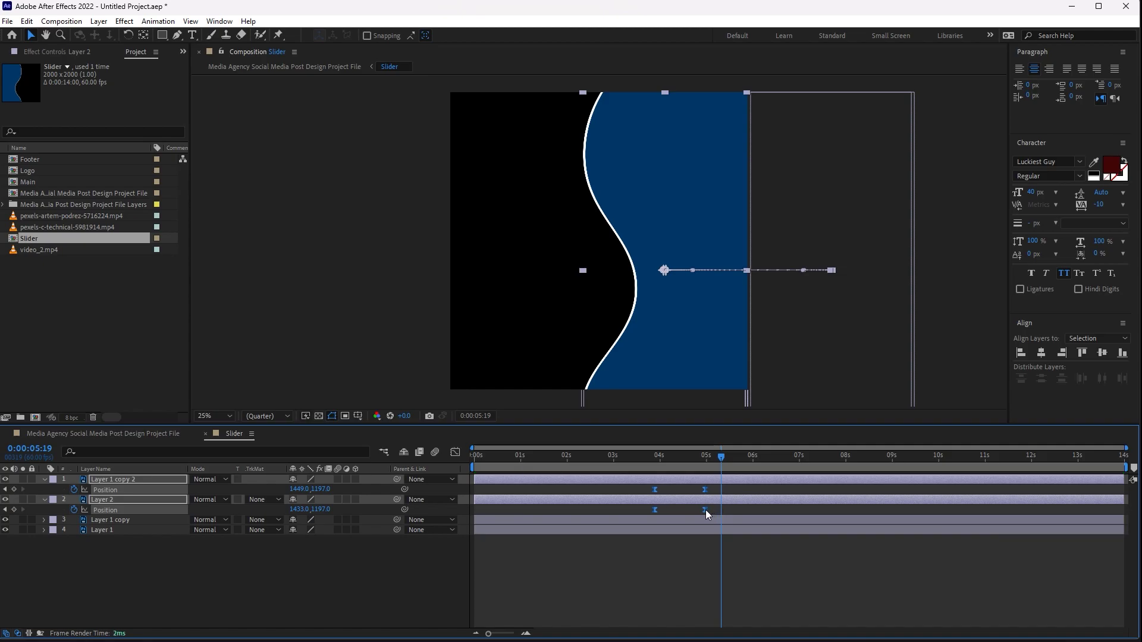
mouse_move(641, 456)
mouse_down()
mouse_move(666, 465)
mouse_move(650, 466)
mouse_up()
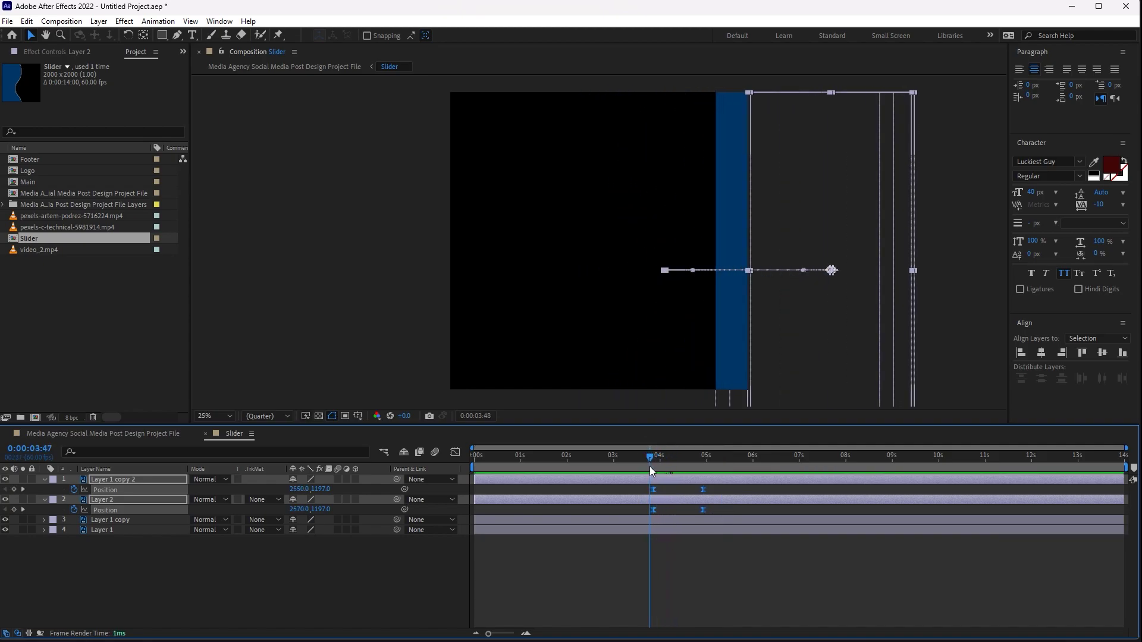
drag(655, 490, 664, 464)
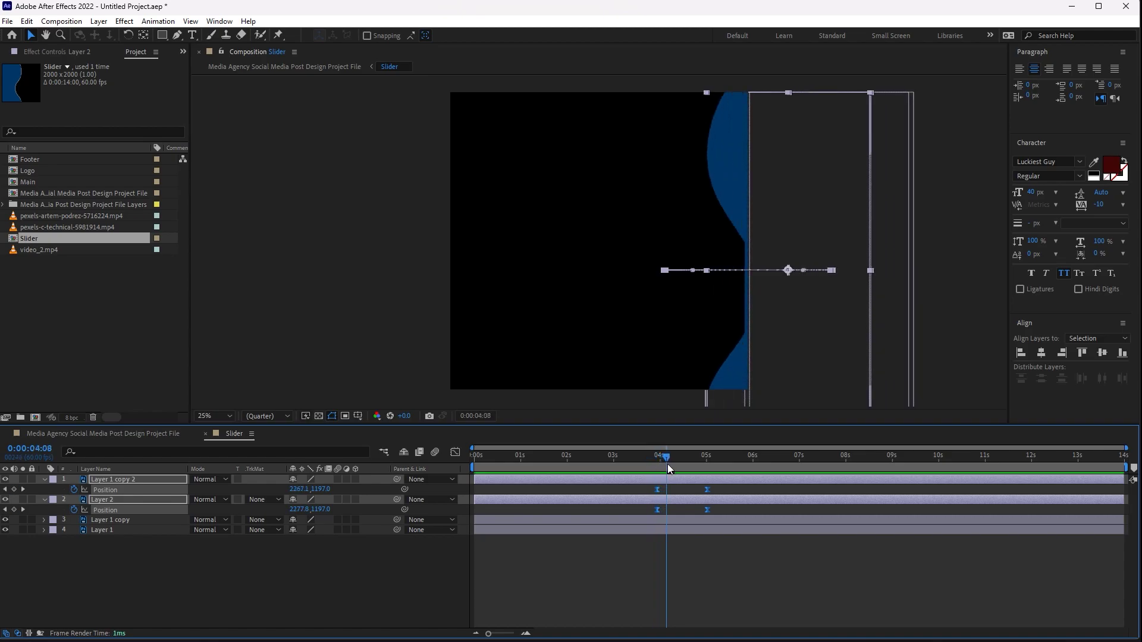
key(space)
click(615, 462)
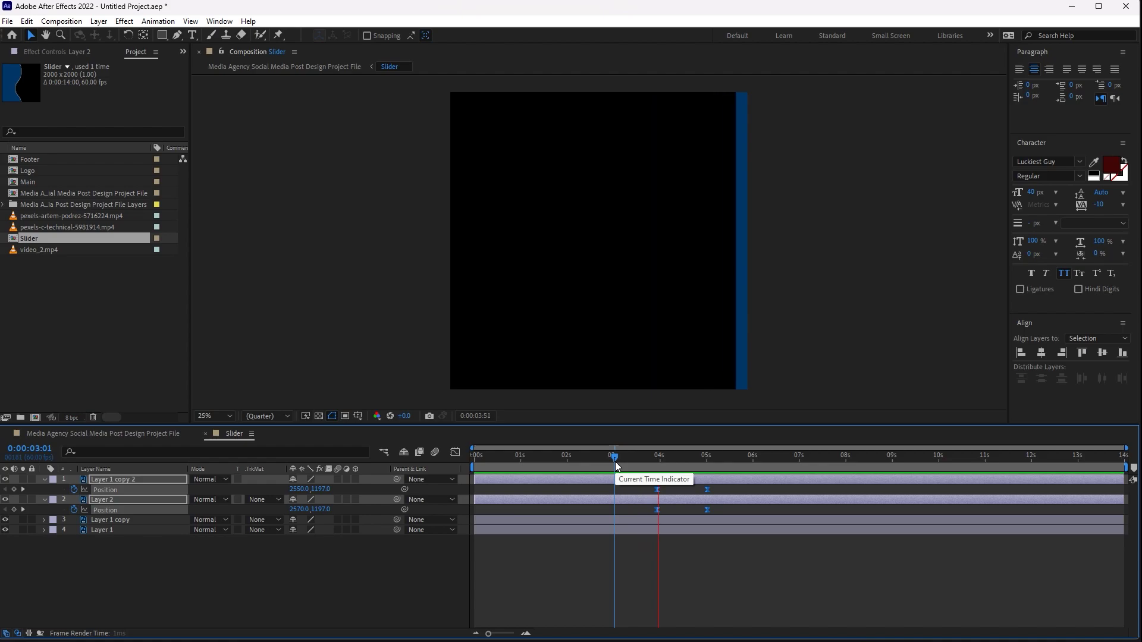
drag(657, 490, 646, 489)
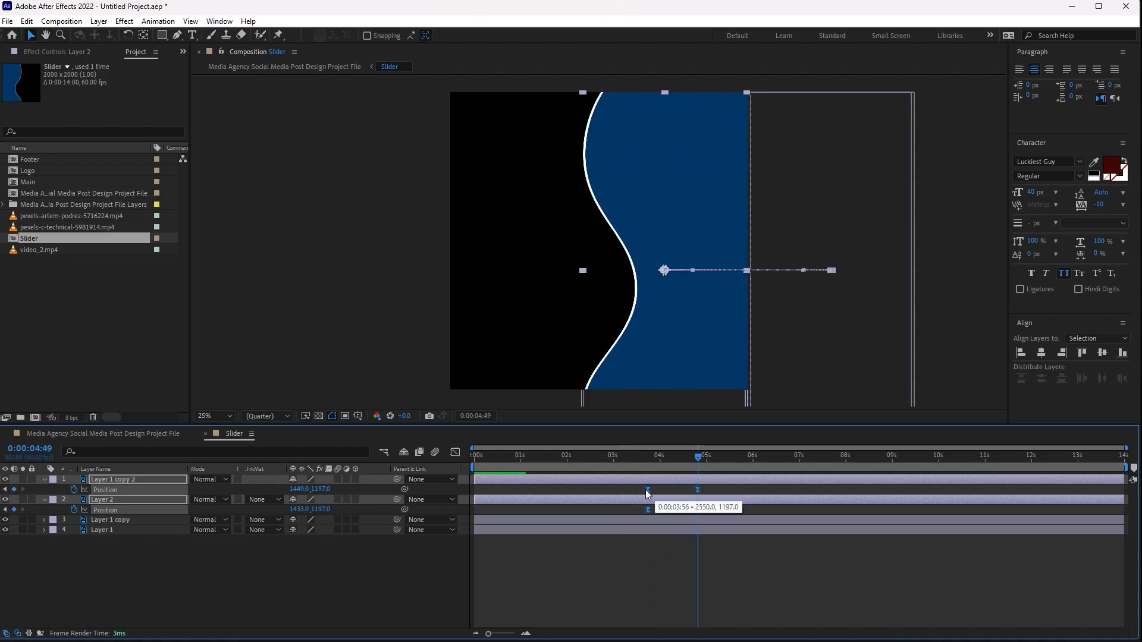
click(617, 460)
key(space)
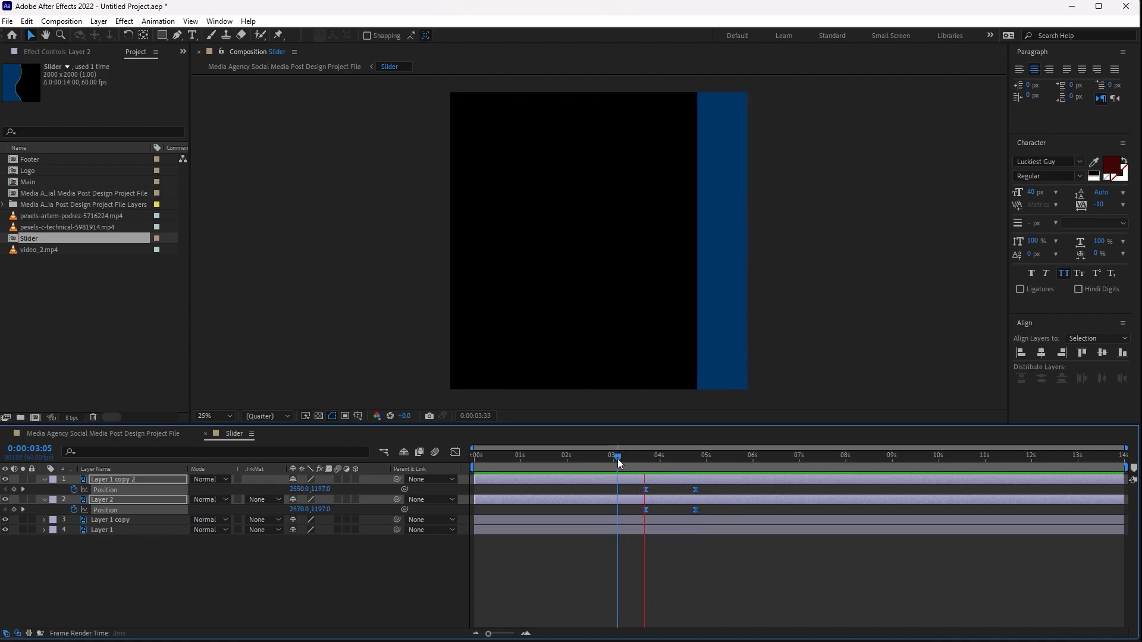
key(space)
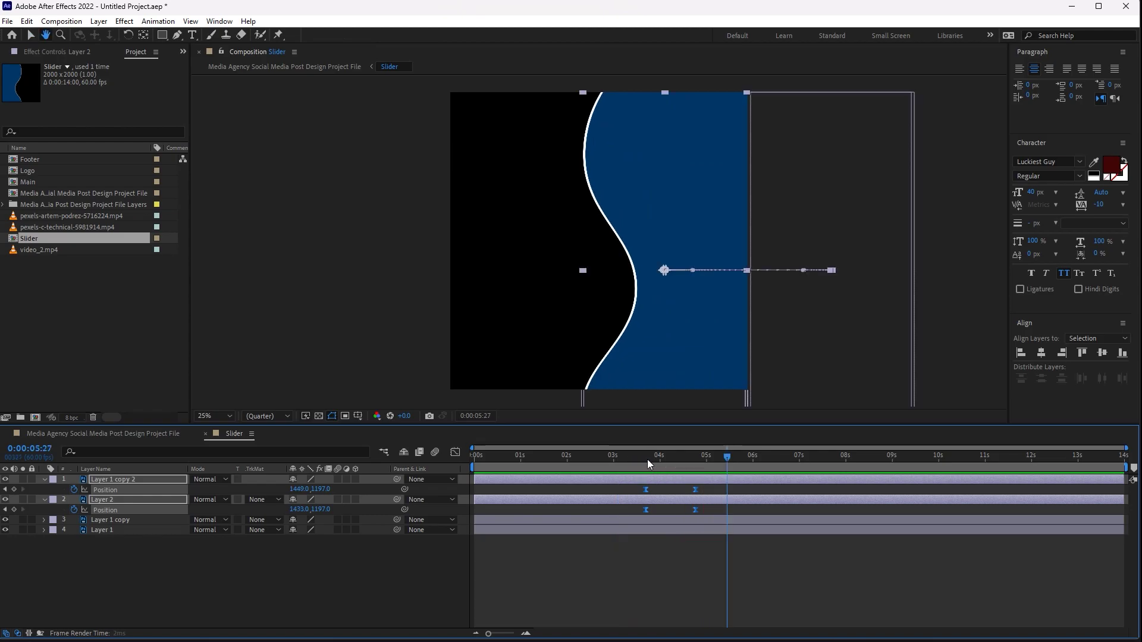
Offset and ease Layer 1 copy 2's Position keyframes so it trails Layer 2, then preview
drag(629, 487, 712, 499)
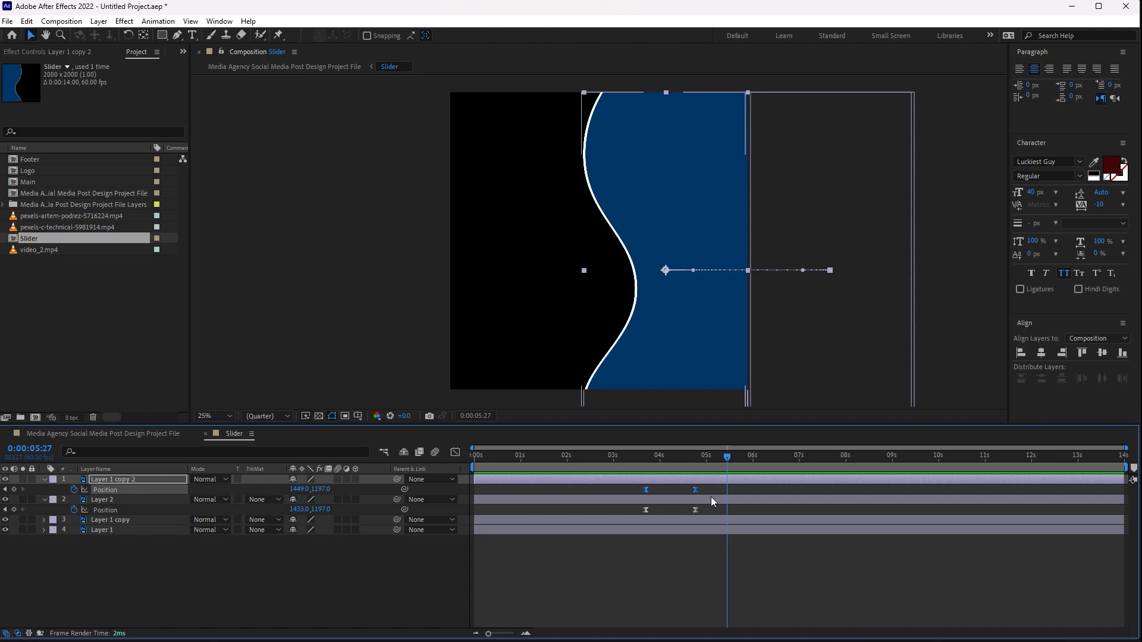
key(F9)
click(637, 456)
key(space)
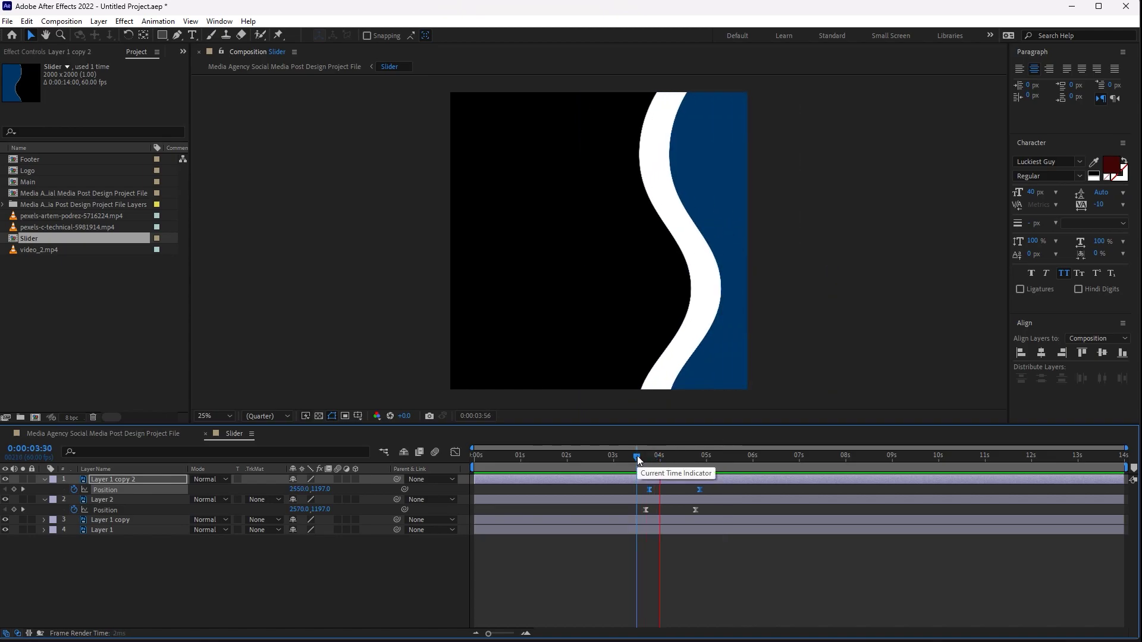
key(space)
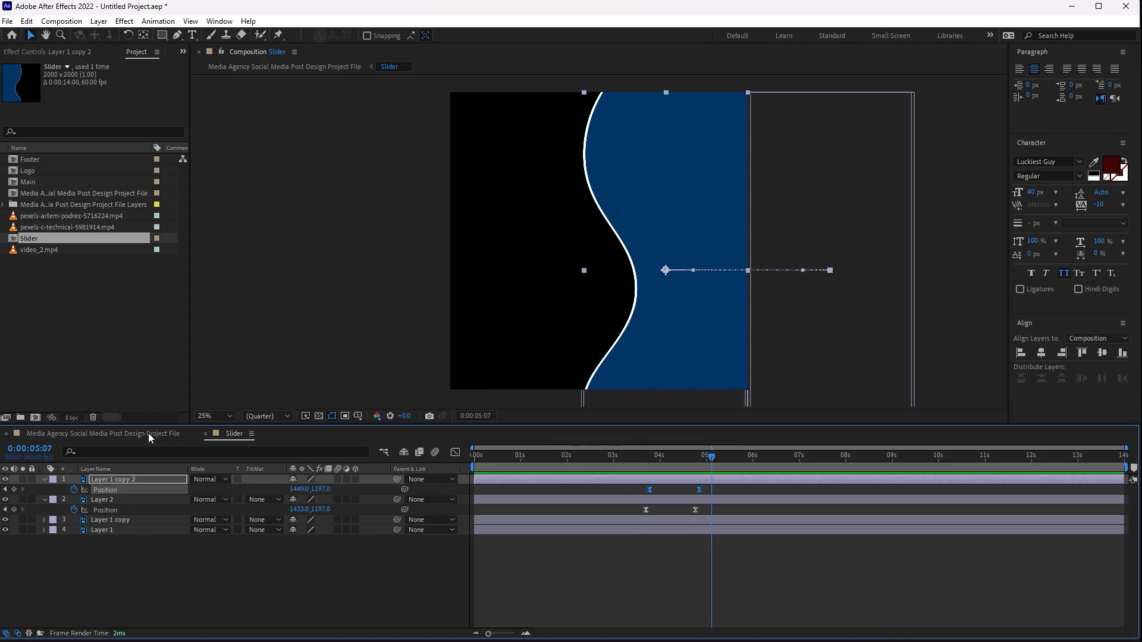
click(149, 434)
Preview the main comp, then drag both Slider keyframe pairs earlier to start around 3 seconds
click(506, 456)
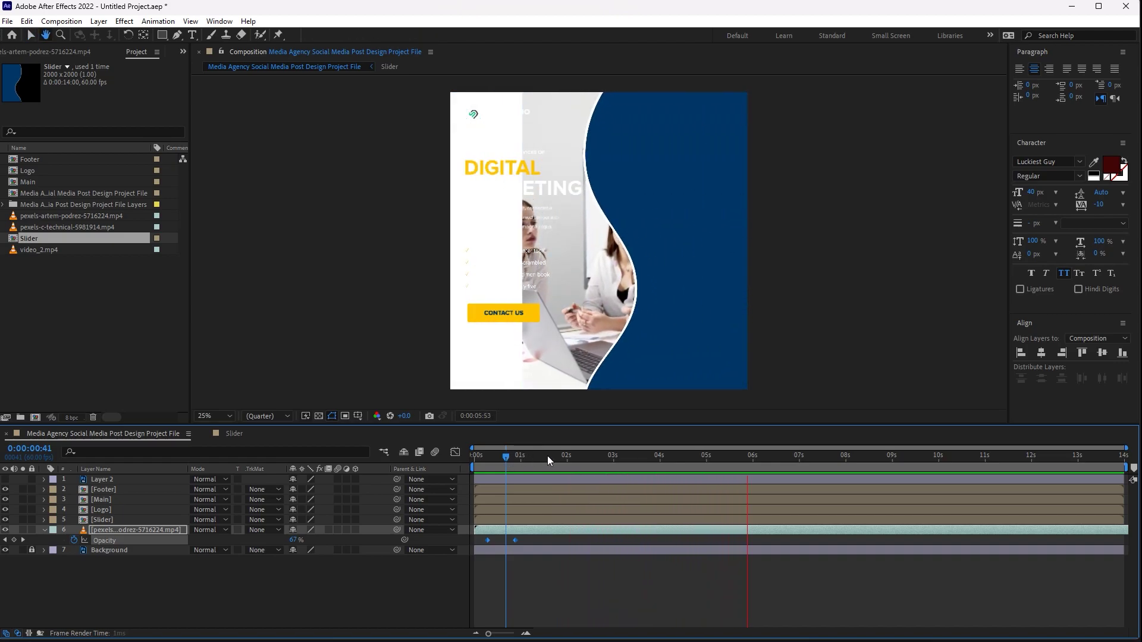
key(space)
click(220, 430)
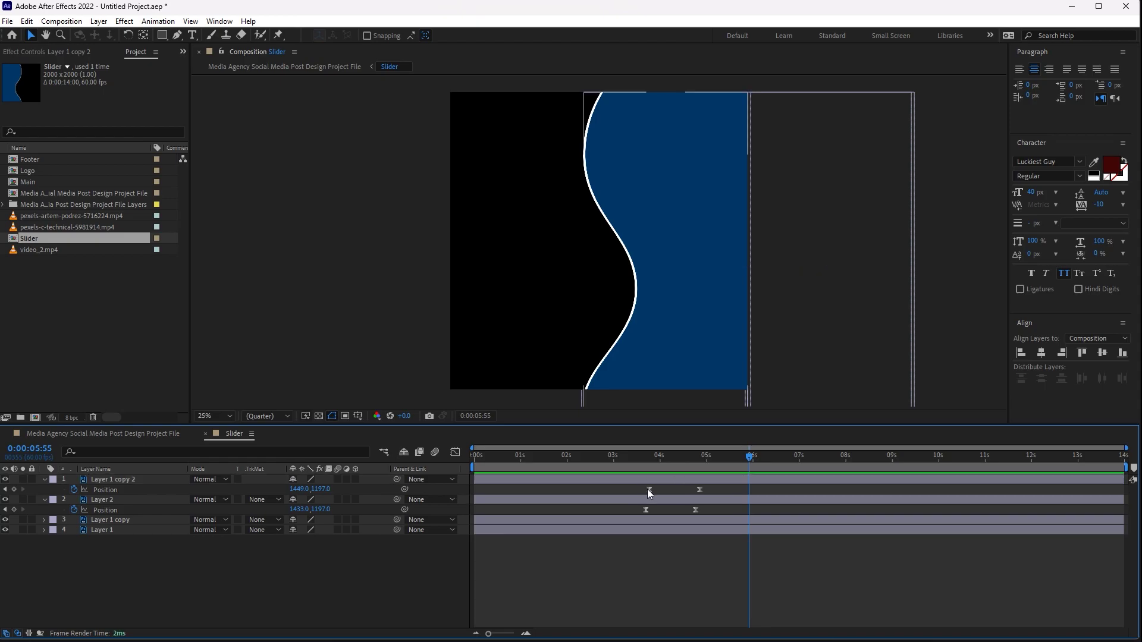
mouse_move(629, 485)
mouse_down()
mouse_move(710, 510)
mouse_move(688, 511)
mouse_up()
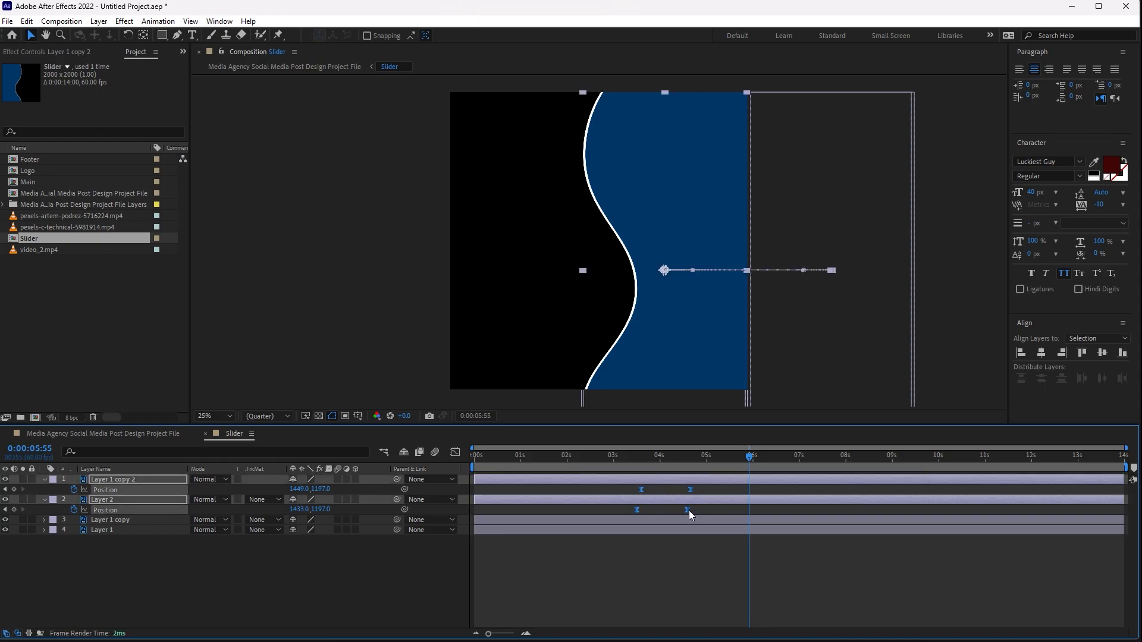
drag(577, 455, 570, 455)
key(space)
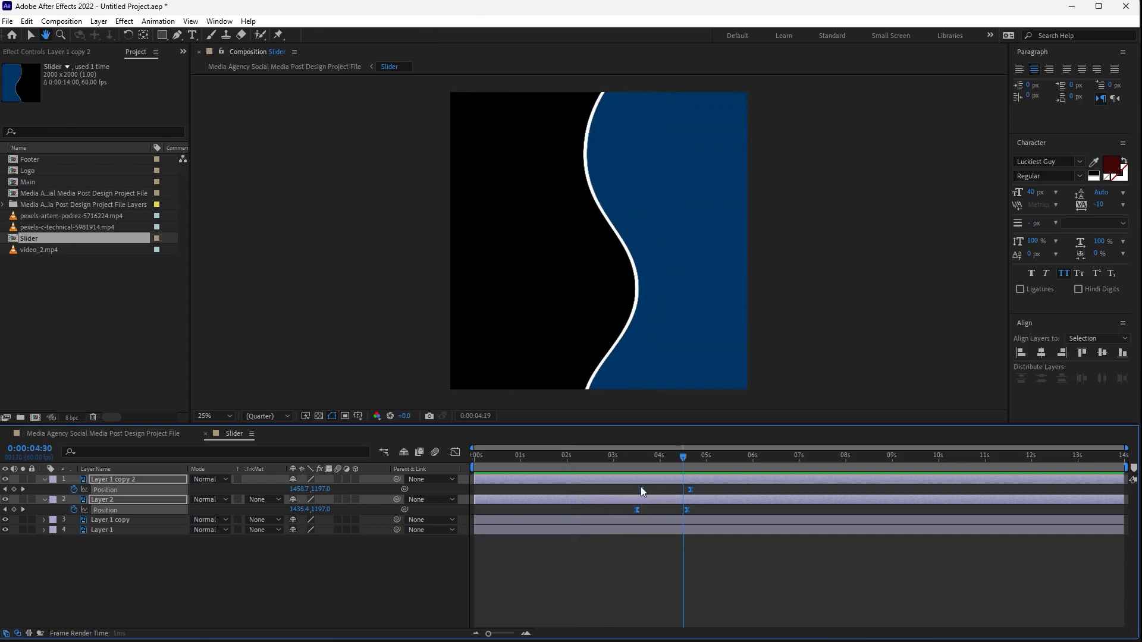
mouse_move(641, 487)
mouse_down()
mouse_move(629, 488)
mouse_move(649, 470)
mouse_move(586, 464)
mouse_up()
click(612, 462)
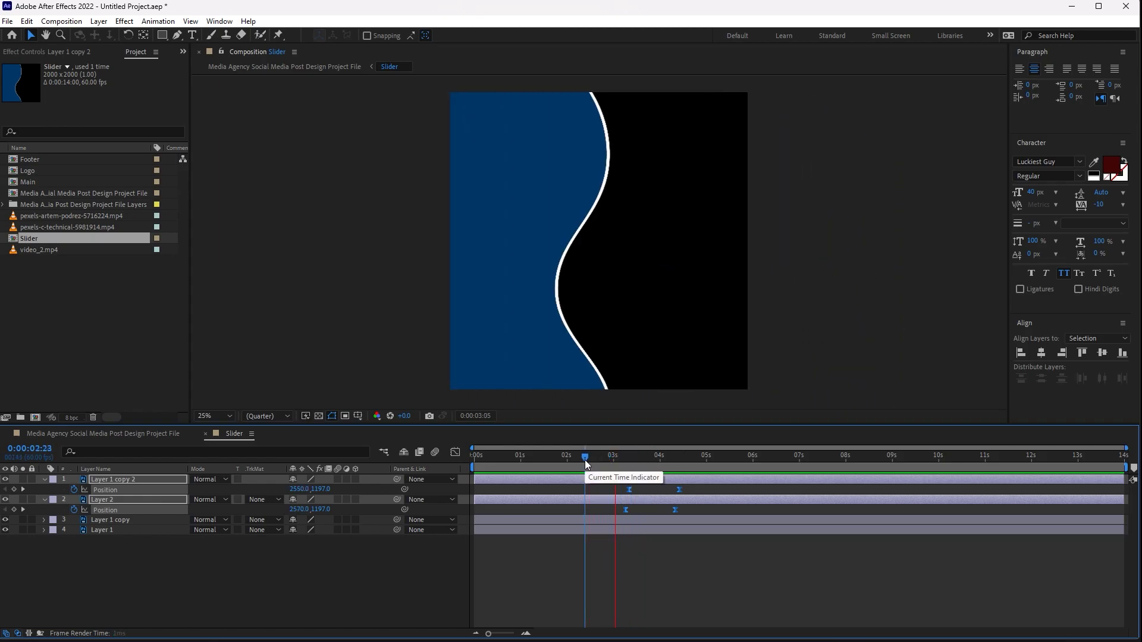
Bring up the Save As dialog for the project, after one cancelled attempt
key(ctrl+s)
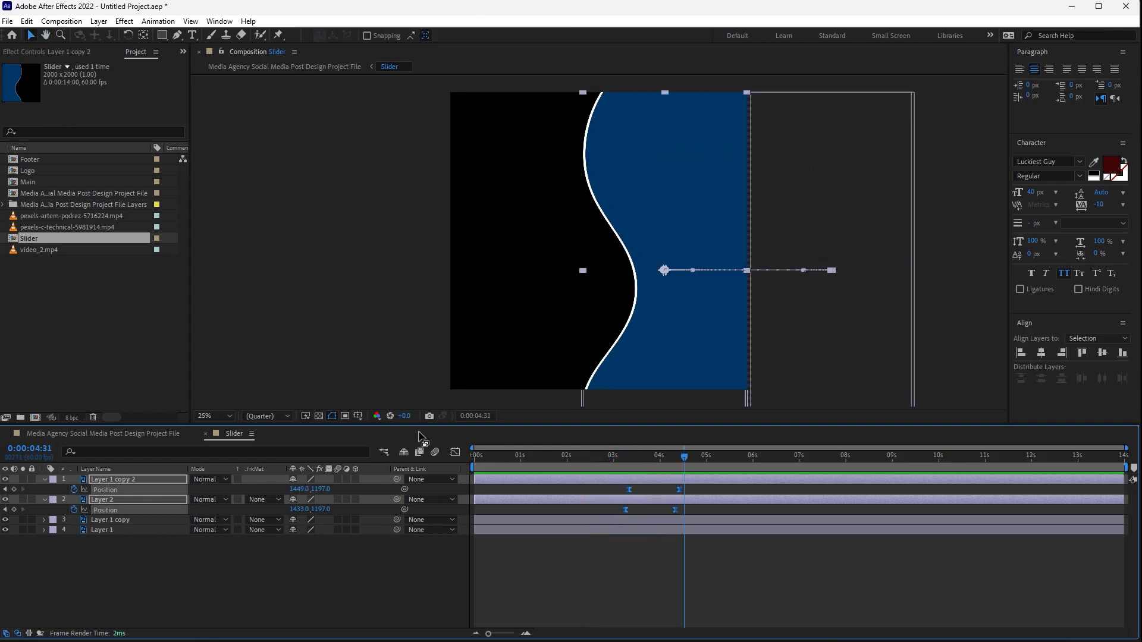
click(559, 385)
drag(698, 459, 768, 464)
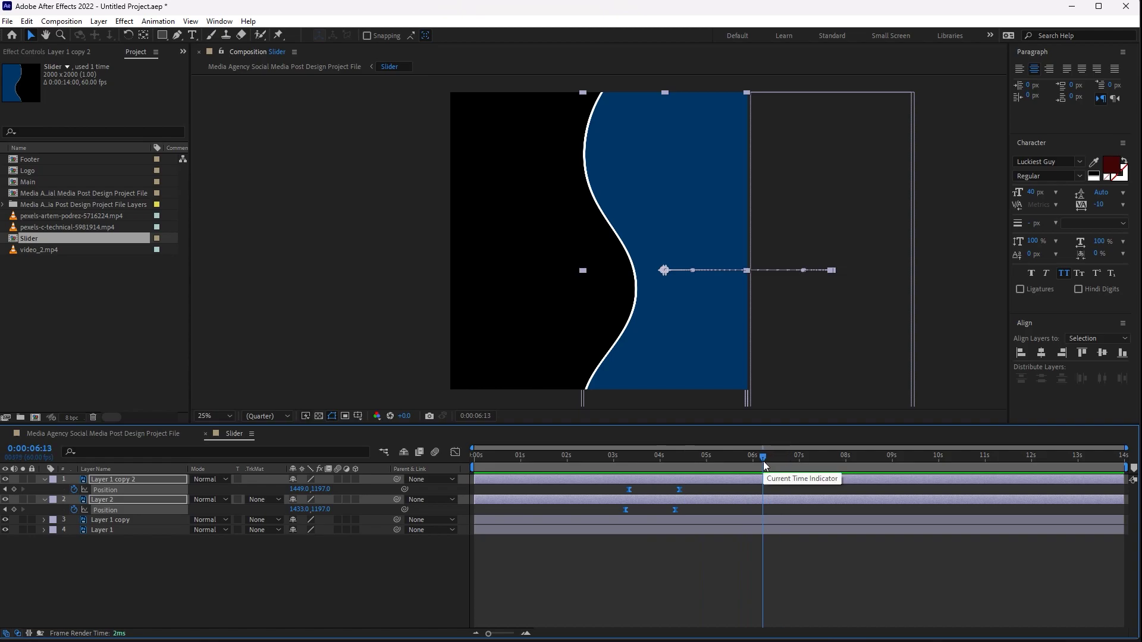
key(ctrl+s)
scroll(99, 290, down, 2)
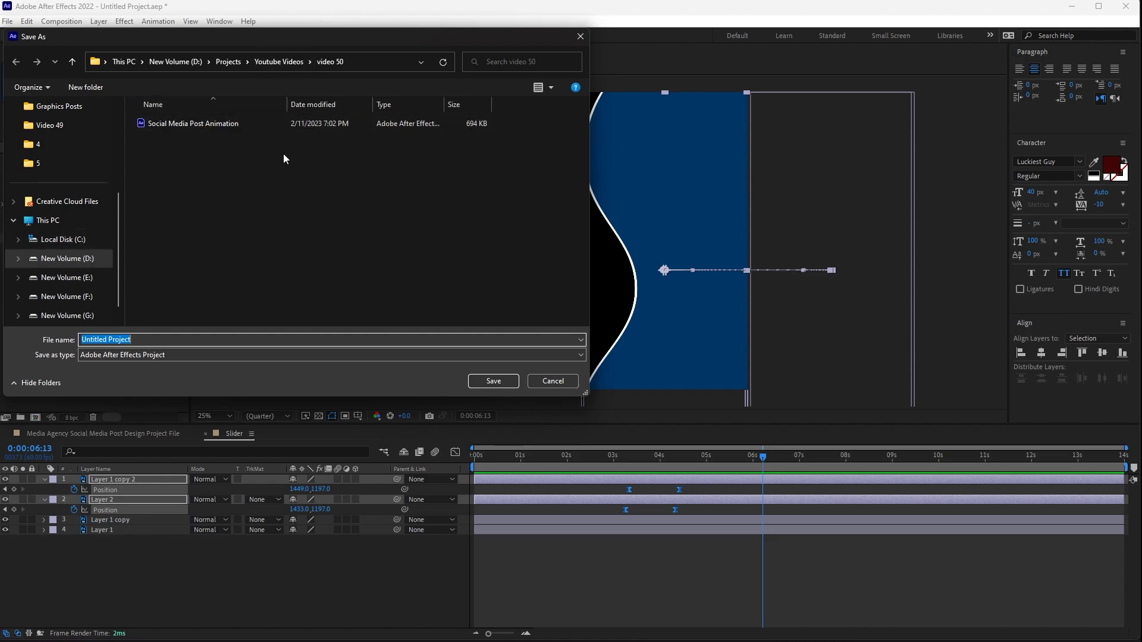
Save the project as Untitled Project.aep in the video 50 folder and scrub the timeline to review
key(Return)
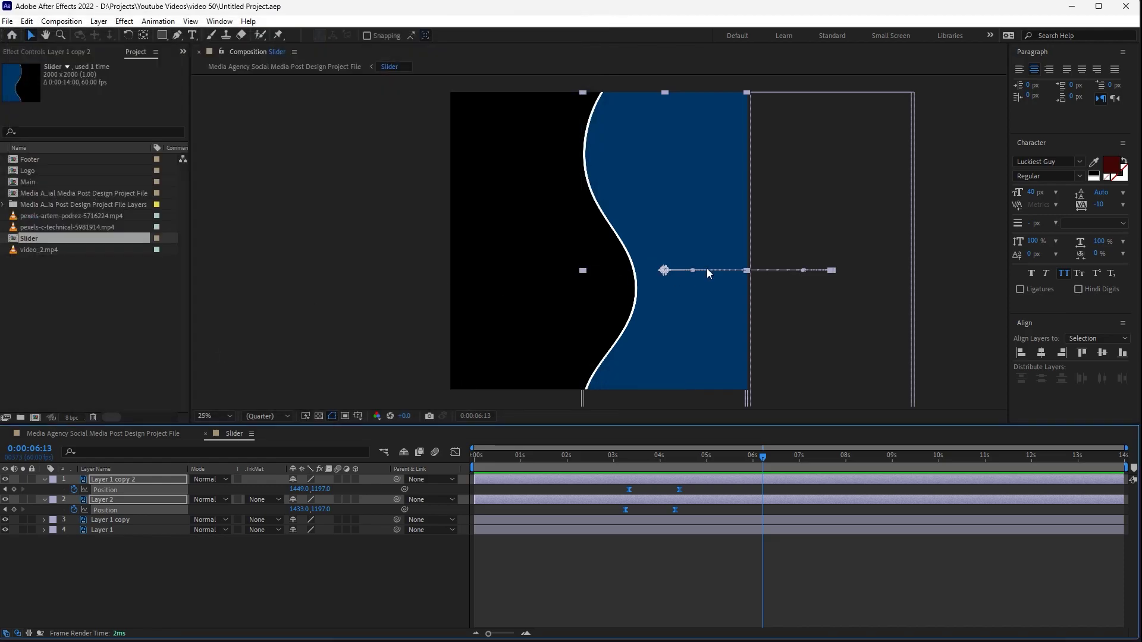
mouse_move(763, 455)
mouse_down()
mouse_move(619, 450)
mouse_move(735, 458)
mouse_up()
mouse_move(786, 459)
mouse_down()
mouse_move(754, 458)
mouse_move(783, 459)
mouse_up()
Duplicate Layer 1 copy and Layer 1 as Layer 1 copy 3 and Layer 3 at the top, and select their Position keyframes
click(121, 520)
shift+click(114, 530)
key(ctrl+d)
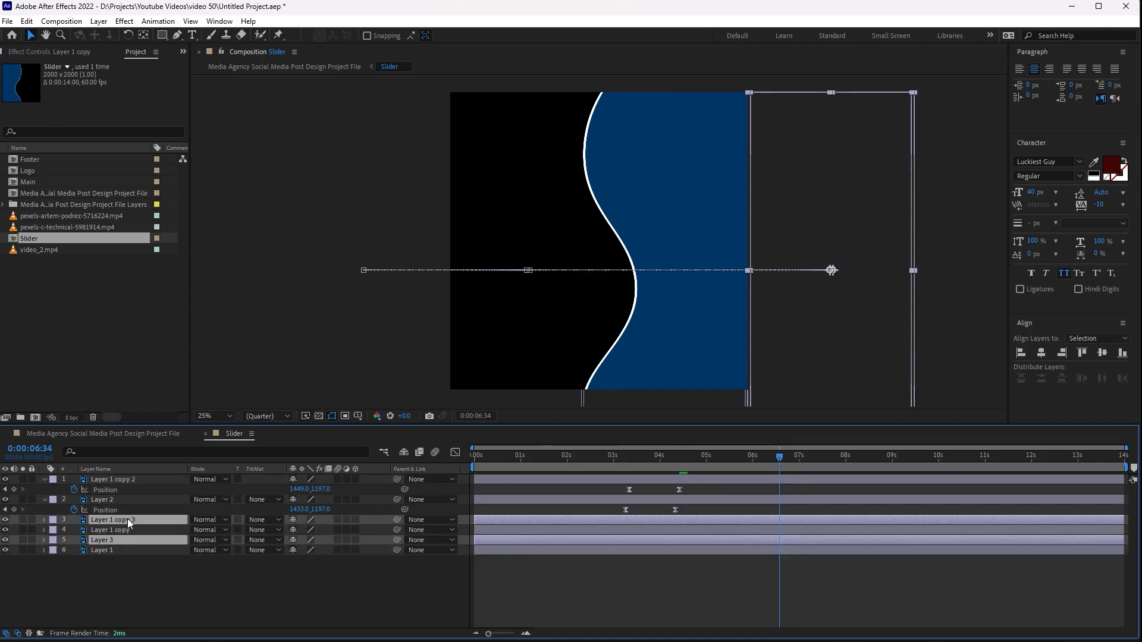
drag(134, 519, 138, 476)
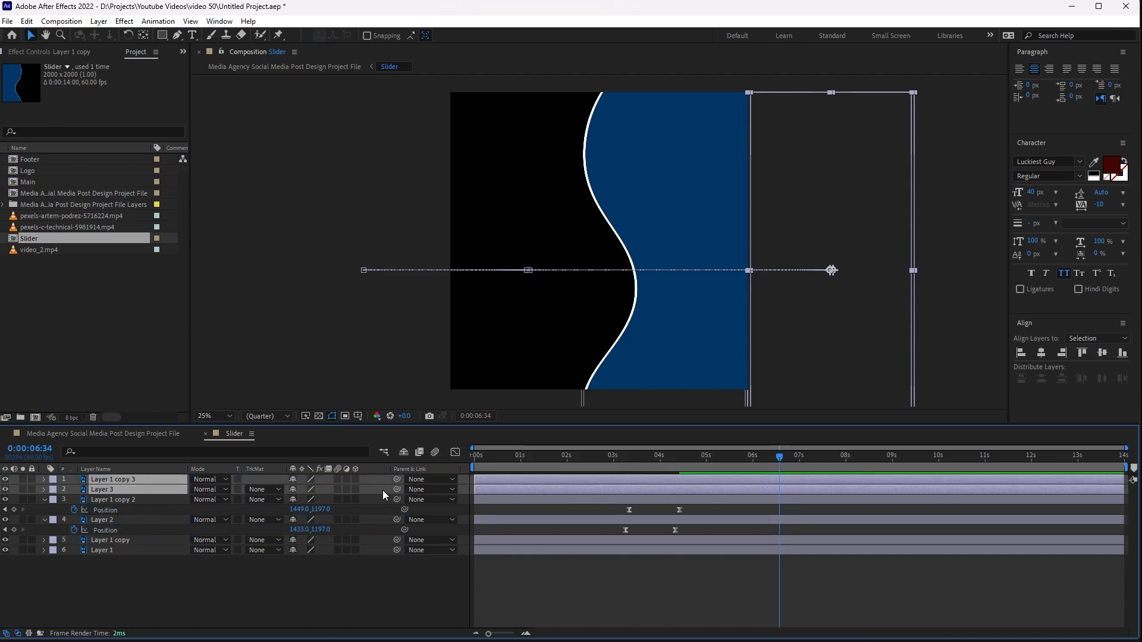
key(u)
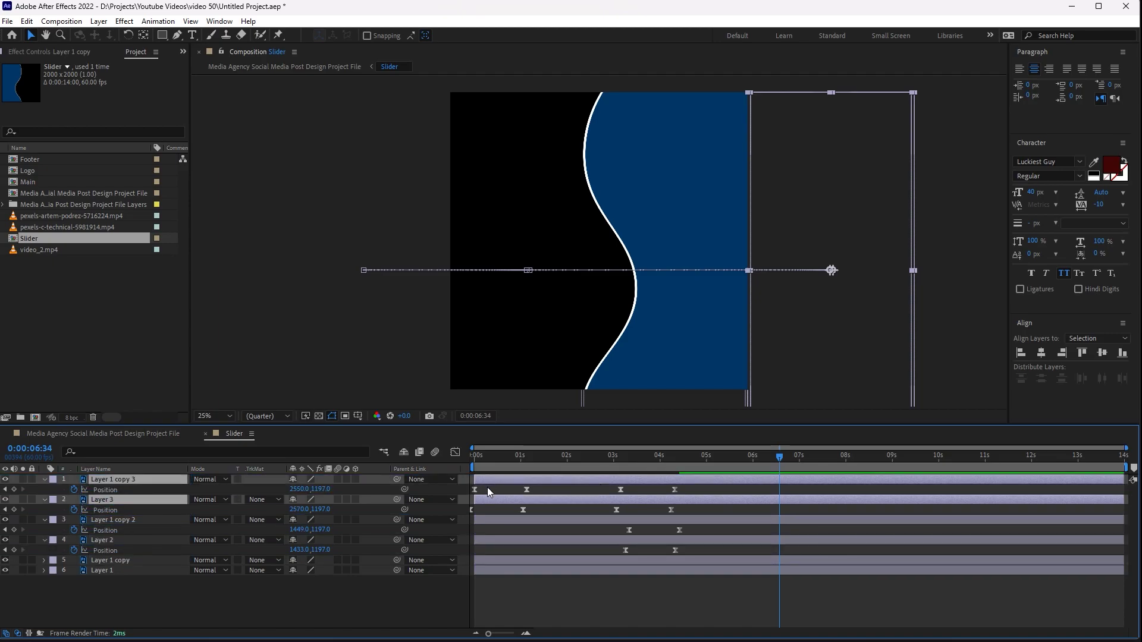
mouse_move(694, 513)
mouse_down()
mouse_move(470, 475)
mouse_move(787, 509)
mouse_up()
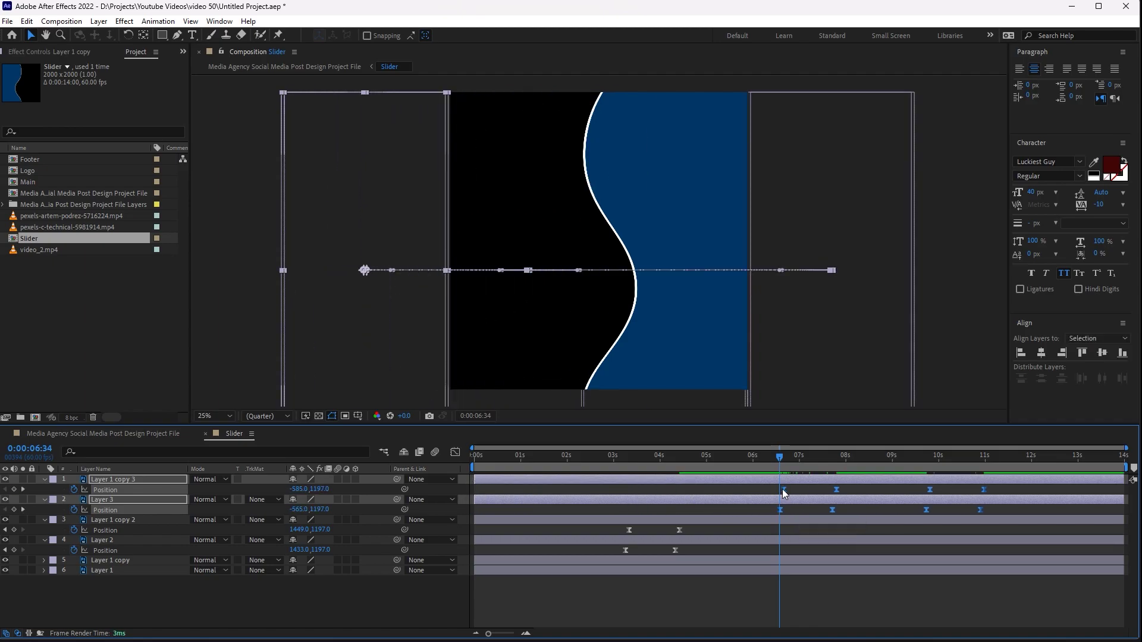
Keyframe Layer 1 copy 2 and Layer 2 at 6:34, sliding them off left to X -566/-582 by 7:44
click(671, 520)
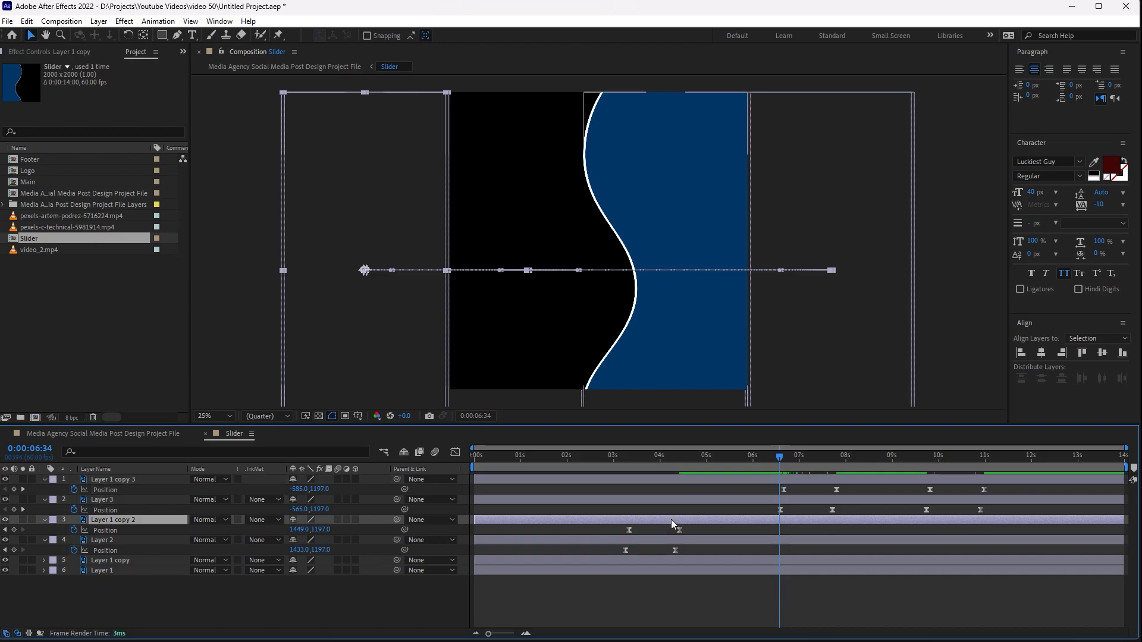
shift+click(685, 541)
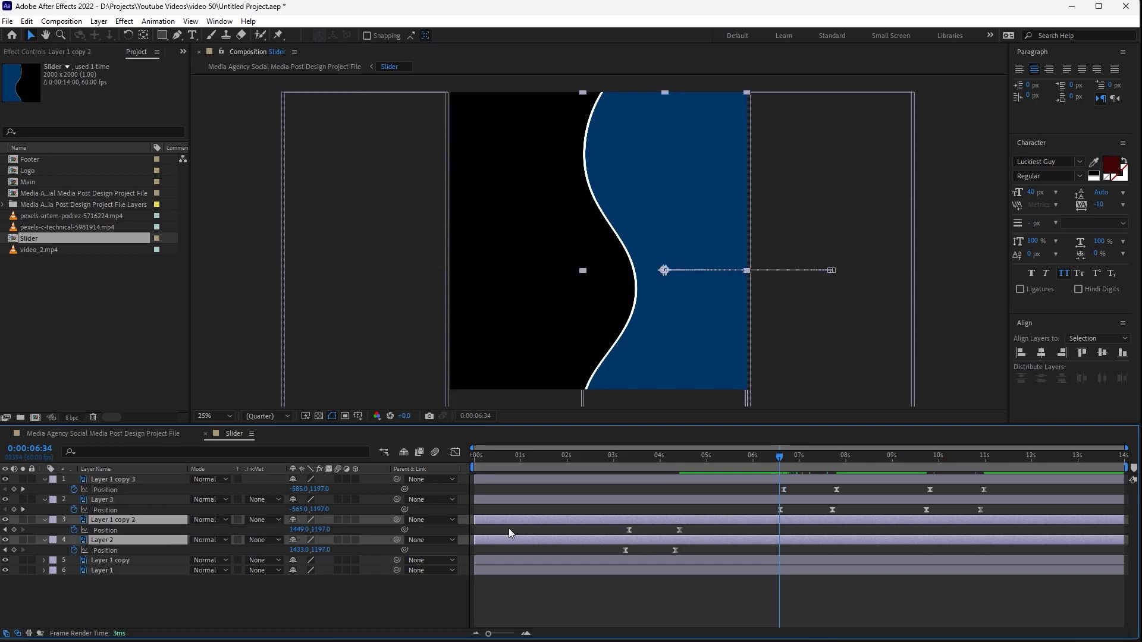
click(13, 529)
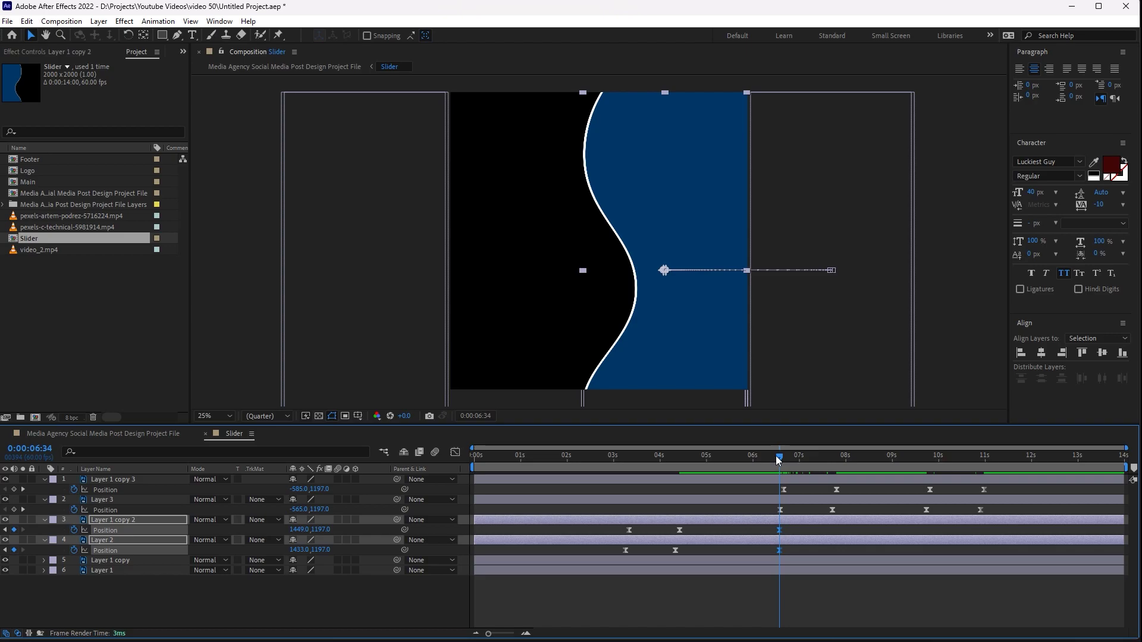
drag(779, 460, 832, 464)
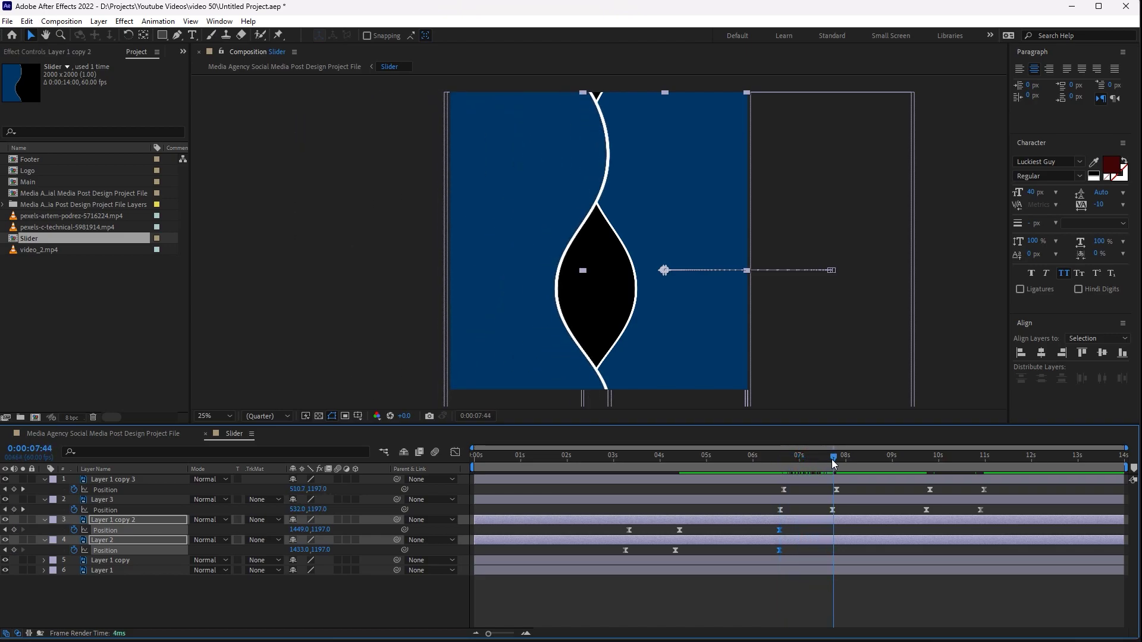
mouse_move(301, 530)
mouse_down()
mouse_move(80, 526)
mouse_move(323, 530)
mouse_move(47, 522)
mouse_up()
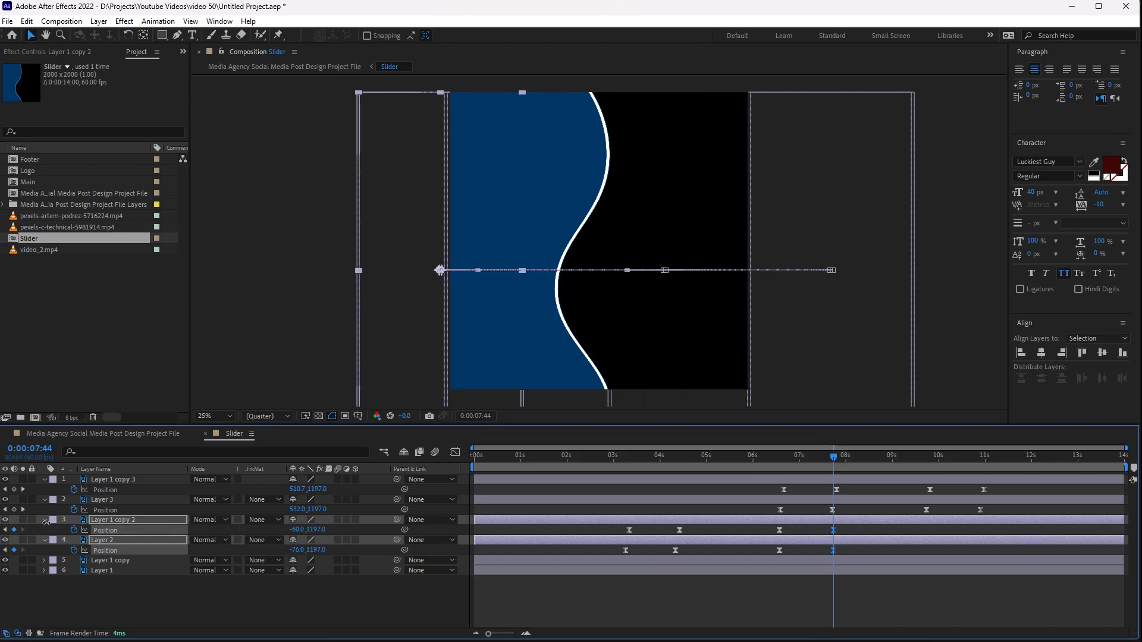
drag(298, 531, 217, 531)
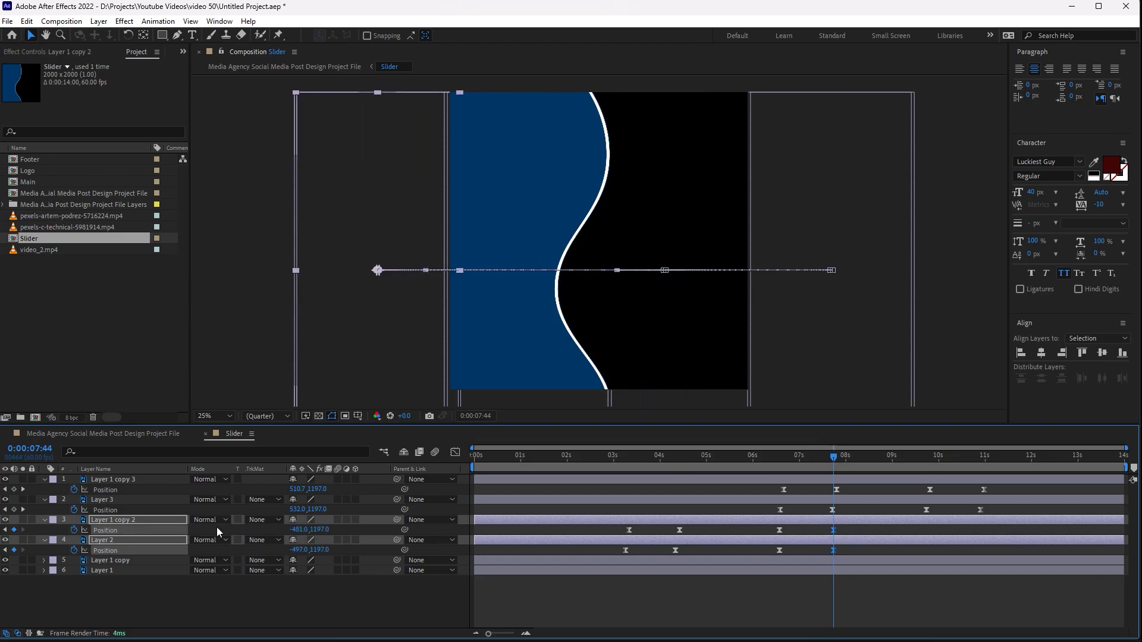
drag(292, 531, 237, 523)
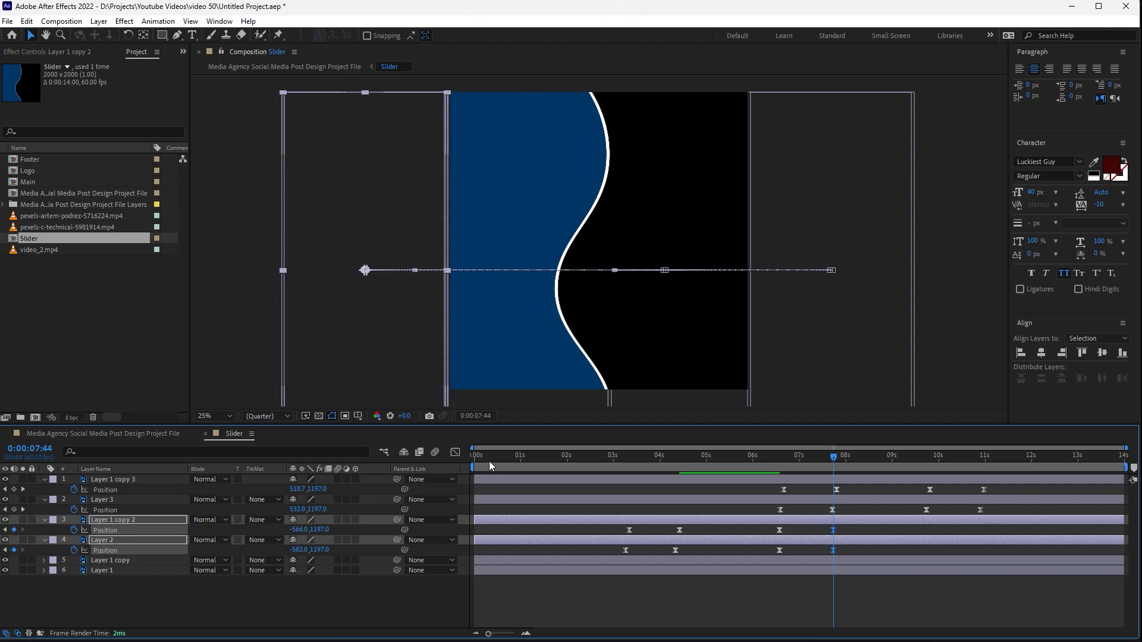
drag(489, 461, 467, 462)
Turn the 6–8 s Position keyframes' speed curve into a sharp spike in the Graph Editor and preview
drag(855, 550, 754, 524)
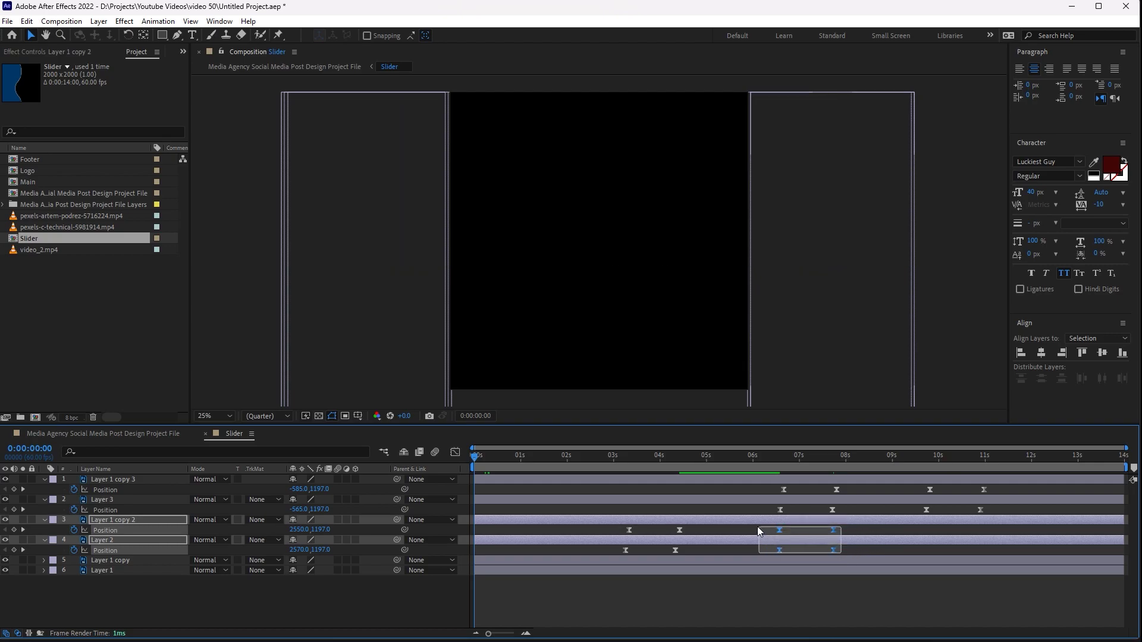
click(459, 454)
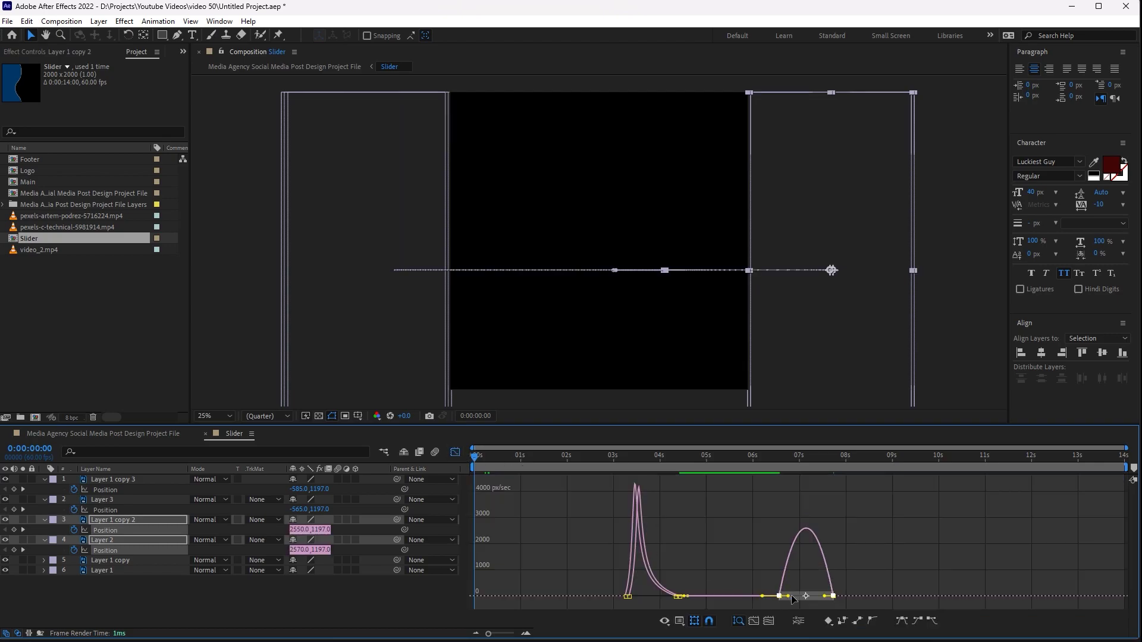
drag(822, 597, 794, 596)
click(455, 453)
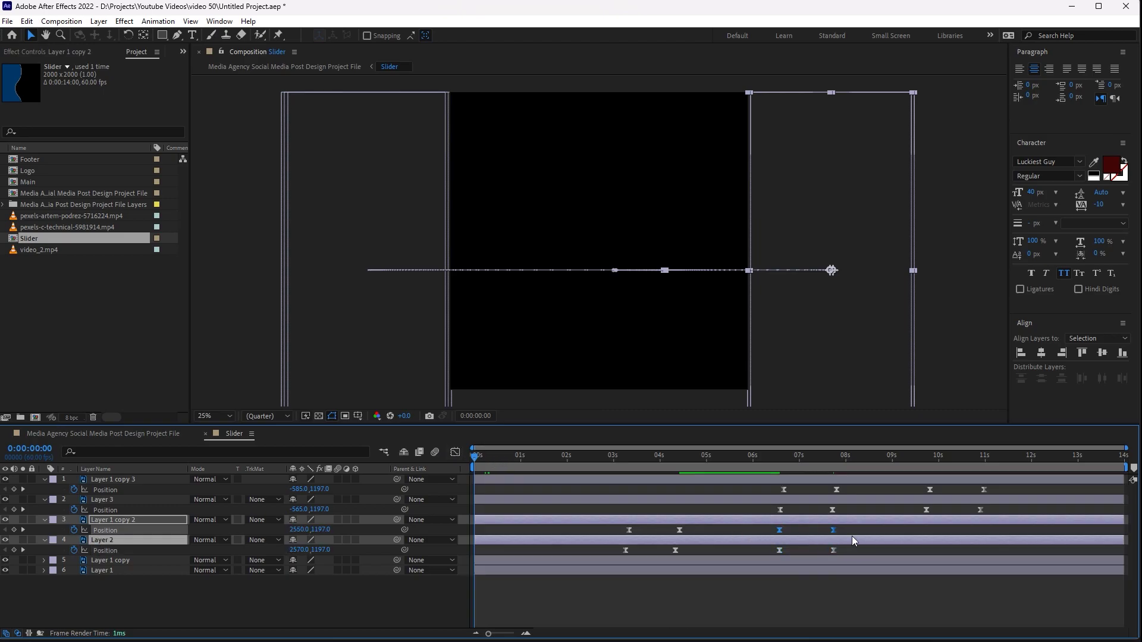
click(847, 530)
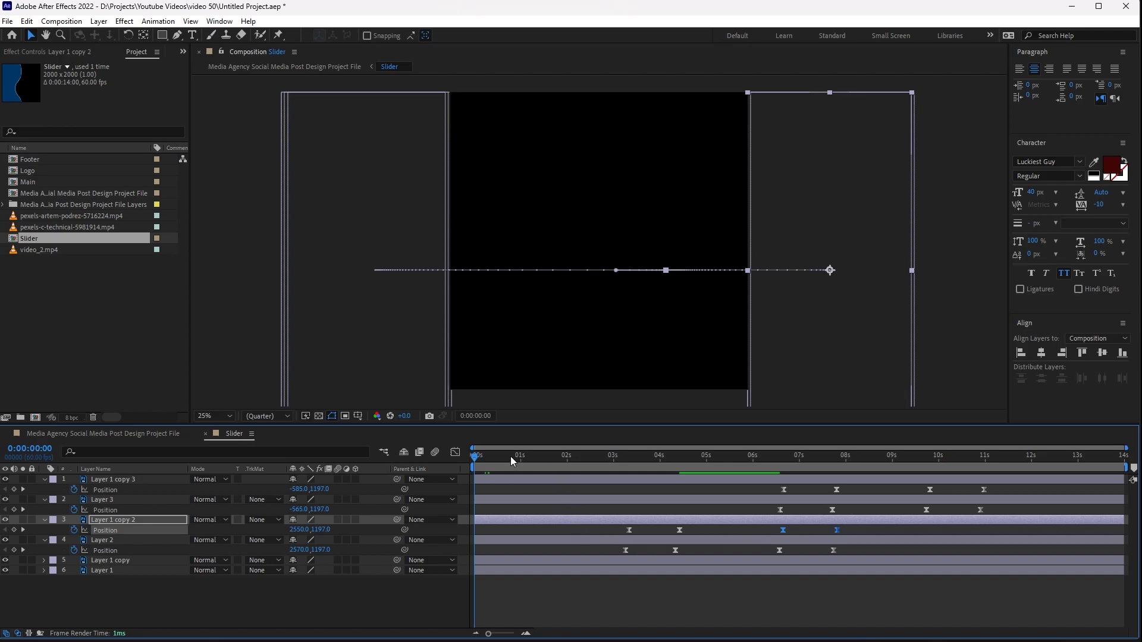
key(space)
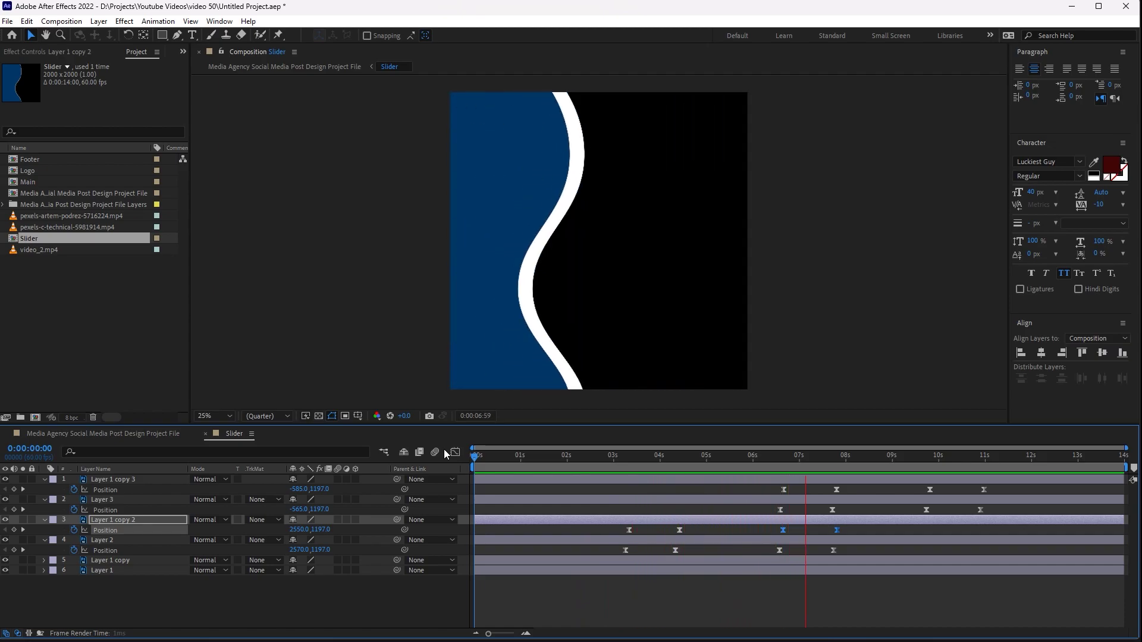
Delete the 10–11 s Position keyframes on Layer 1 copy 3 and Layer 3
key(space)
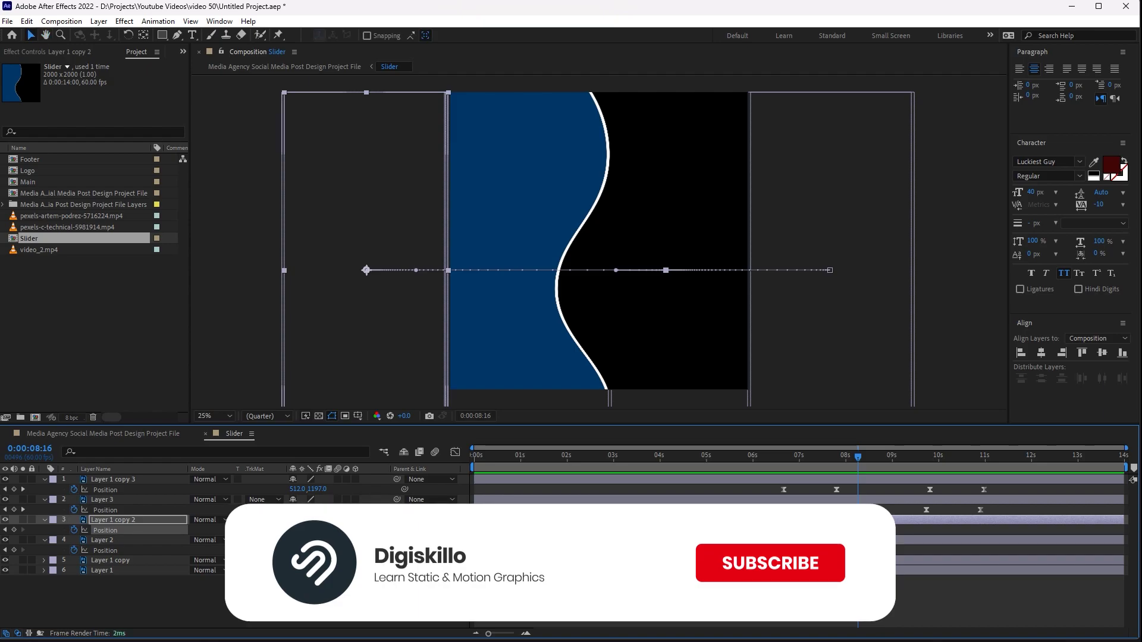
ctrl+click(102, 540)
drag(761, 460, 920, 465)
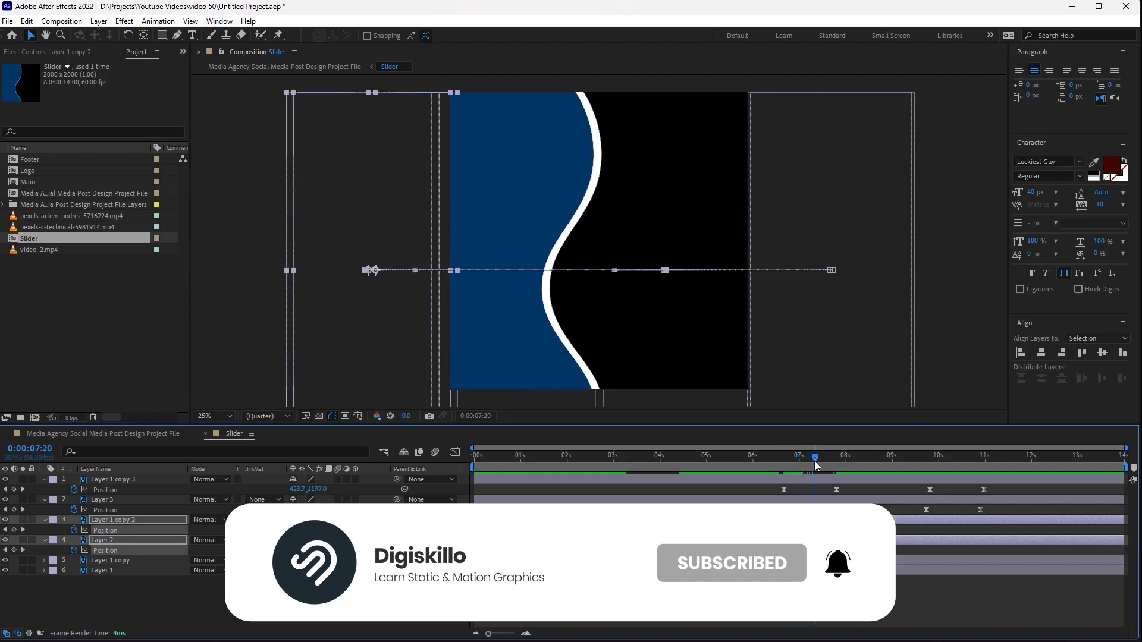
drag(1001, 511, 910, 479)
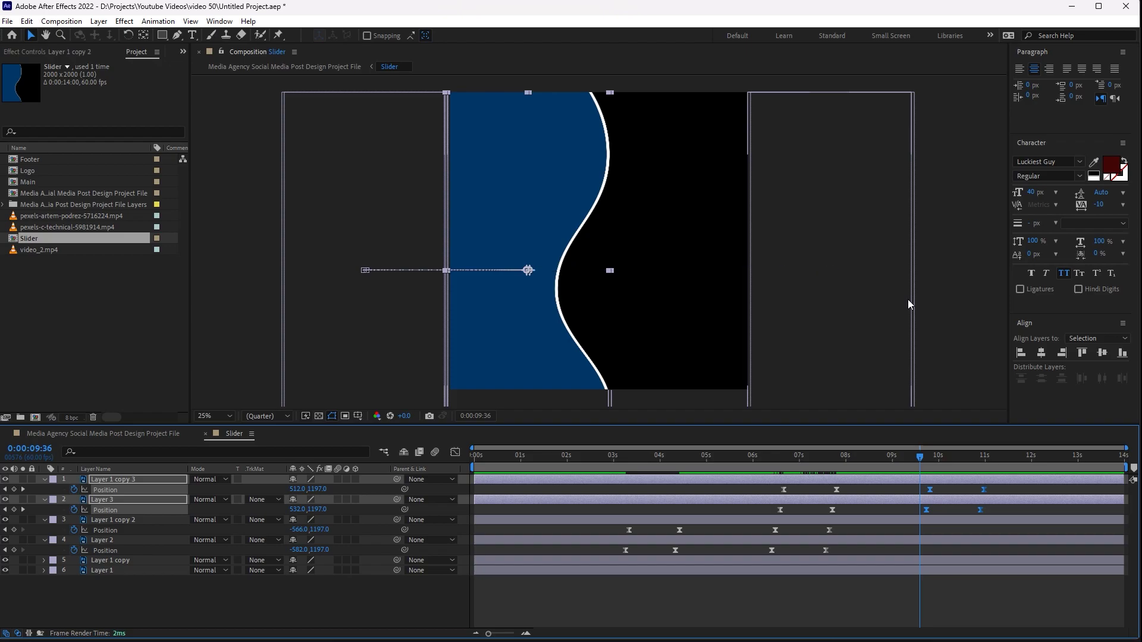
key(Delete)
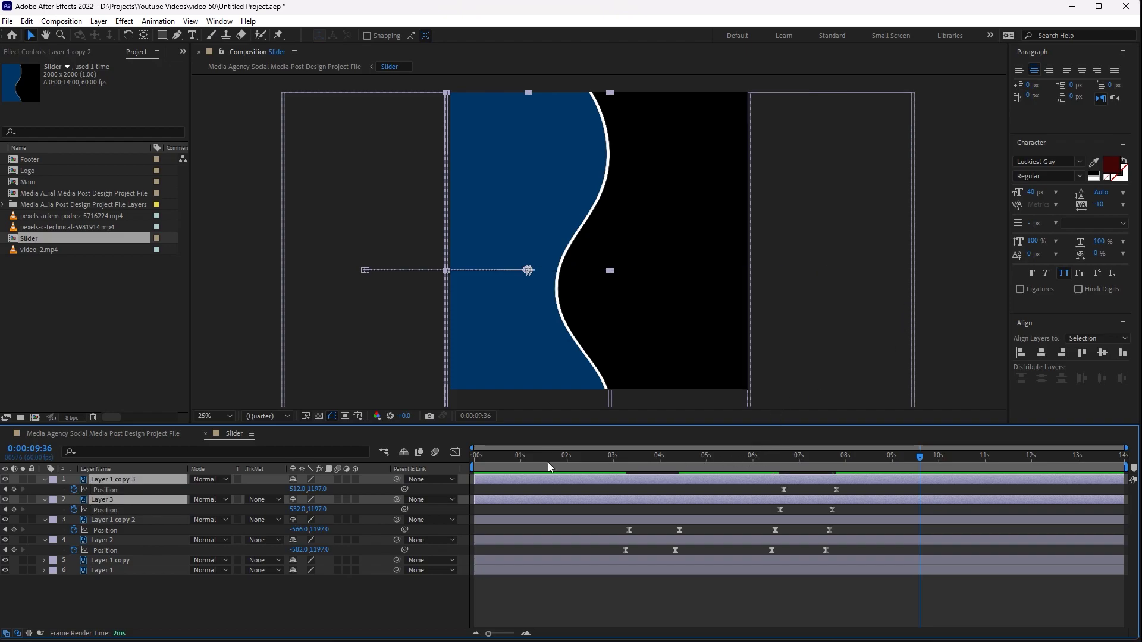
click(88, 434)
Save the project and preview the full post from the start
key(ctrl+s)
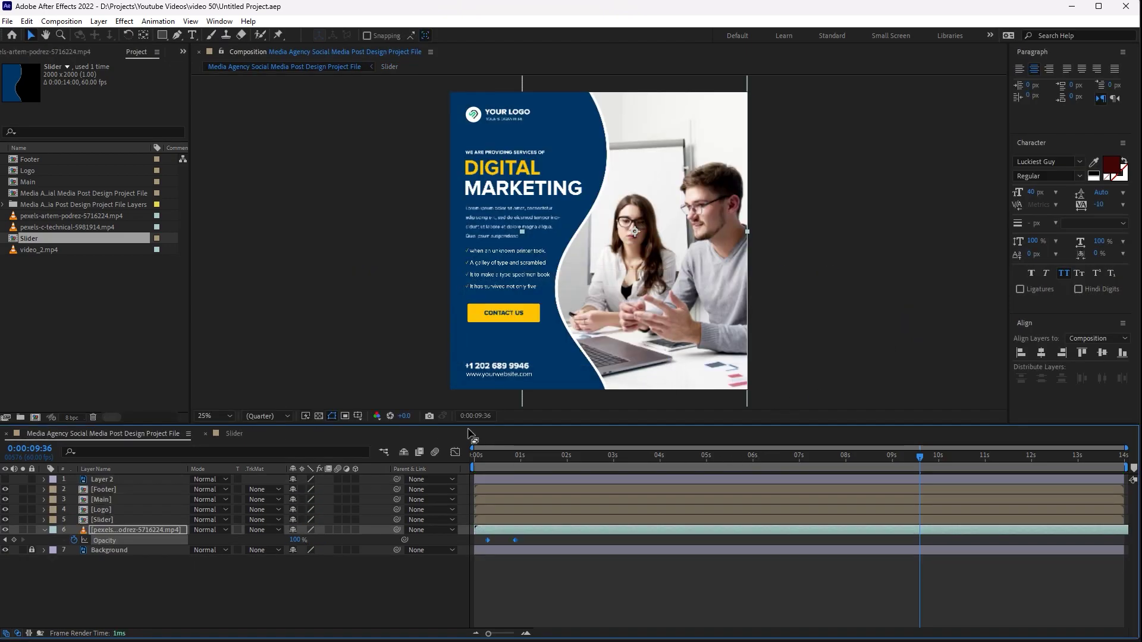
drag(520, 455, 442, 452)
key(space)
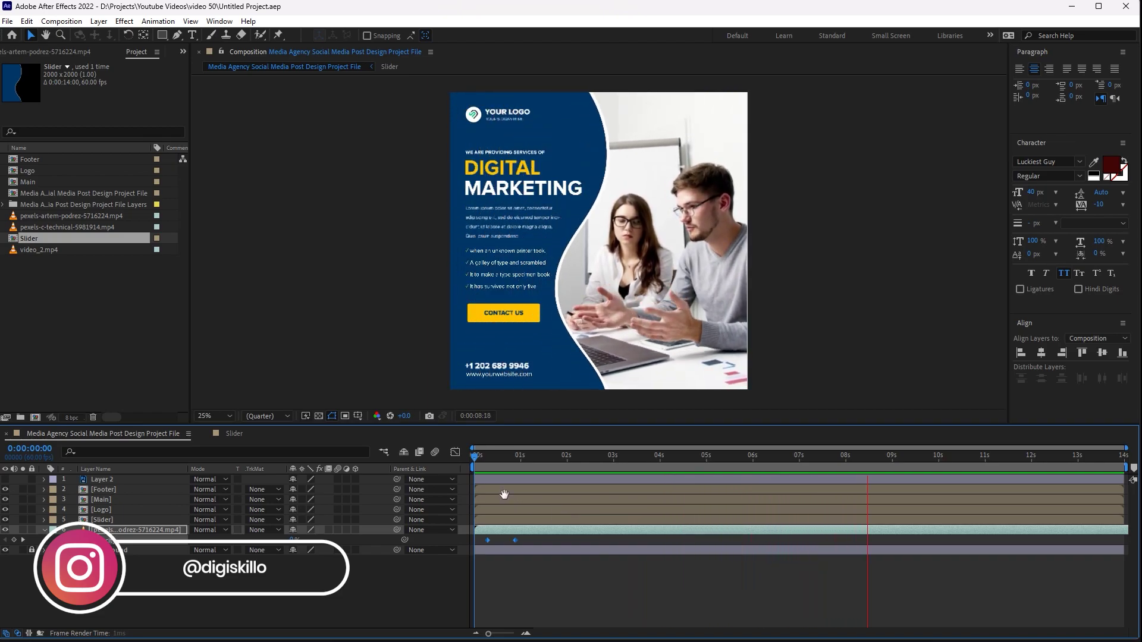
key(space)
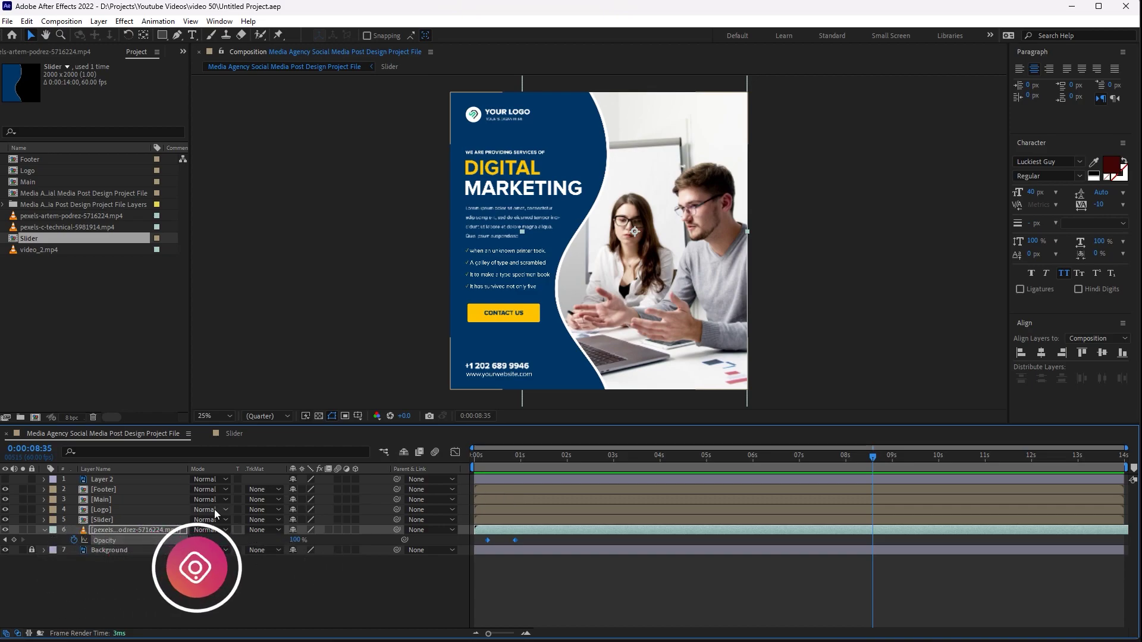
Lock the pexels-artem-podrez layer and select pexels-c-technical-5981914.mp4 in the Project panel
key(t)
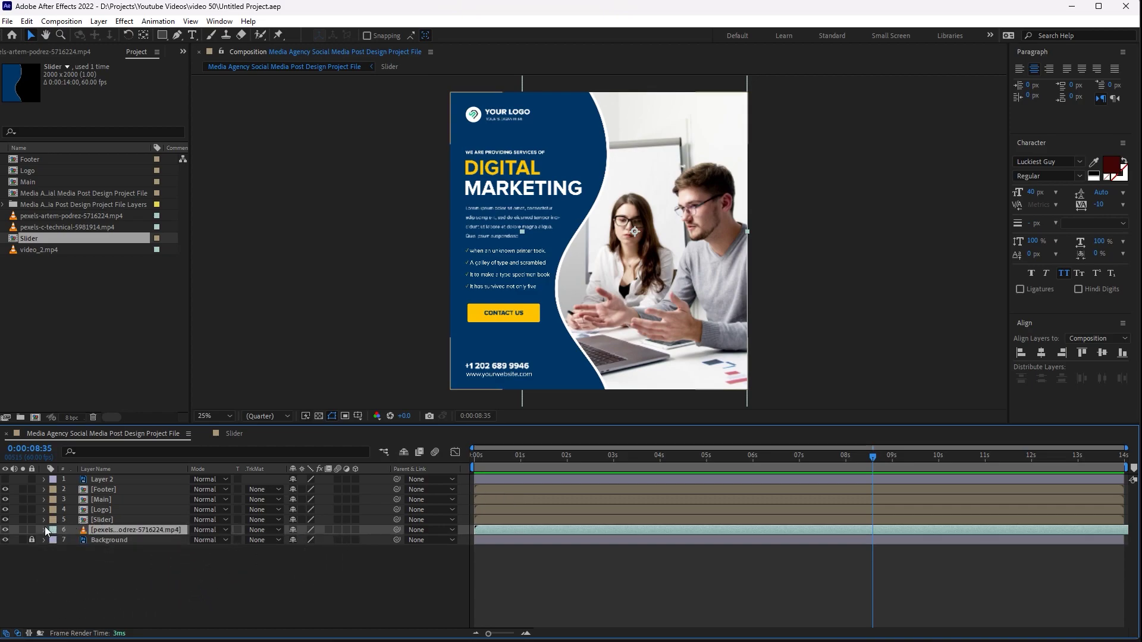
click(31, 530)
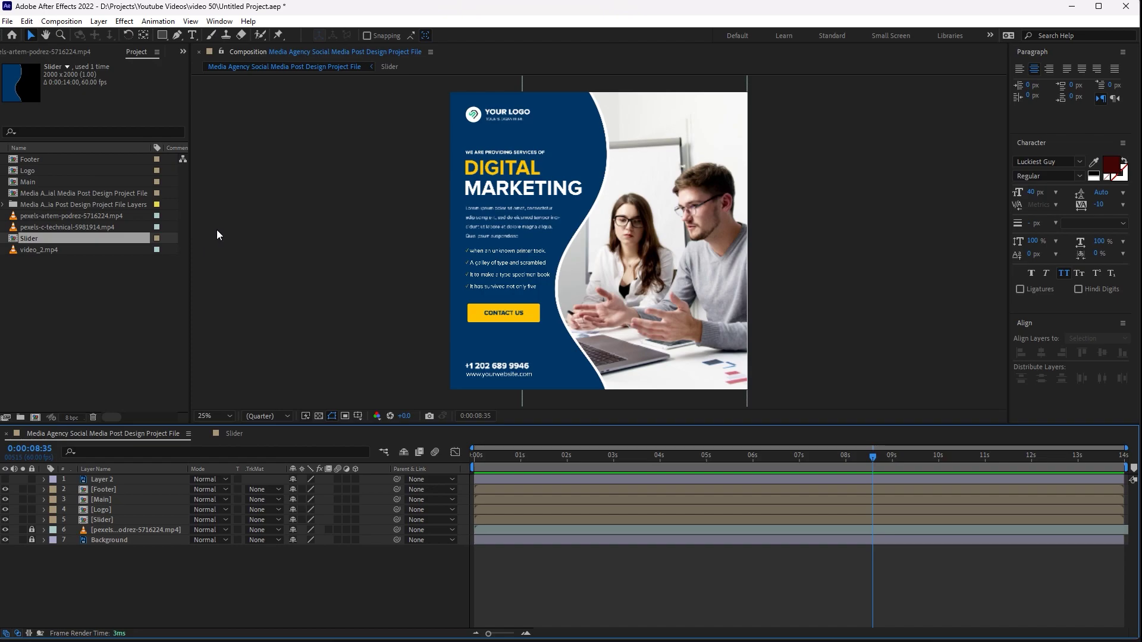
mouse_move(604, 459)
mouse_down()
mouse_move(682, 458)
mouse_move(607, 456)
mouse_up()
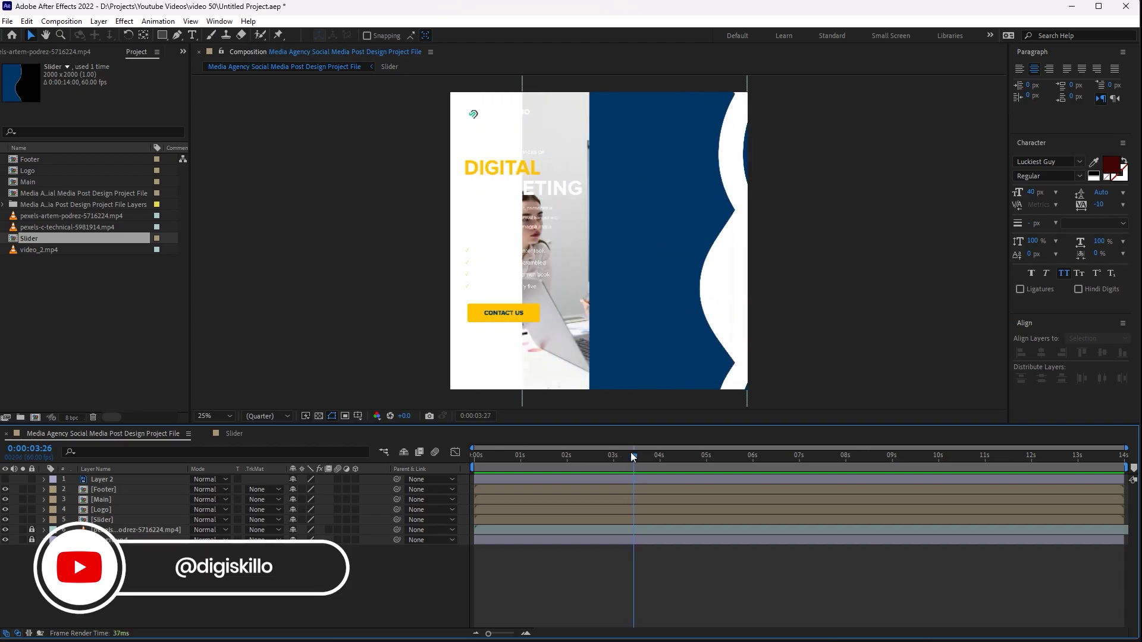
click(45, 229)
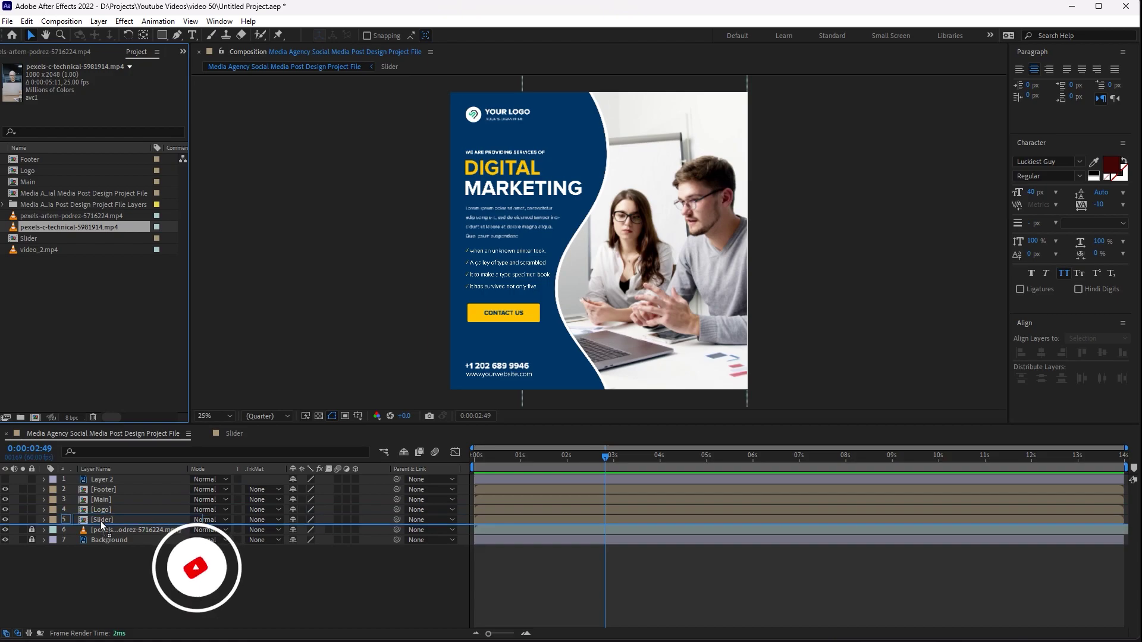
Add the pexels-c-technical clip to the comp, scale it to 128% and position it
drag(47, 227, 101, 523)
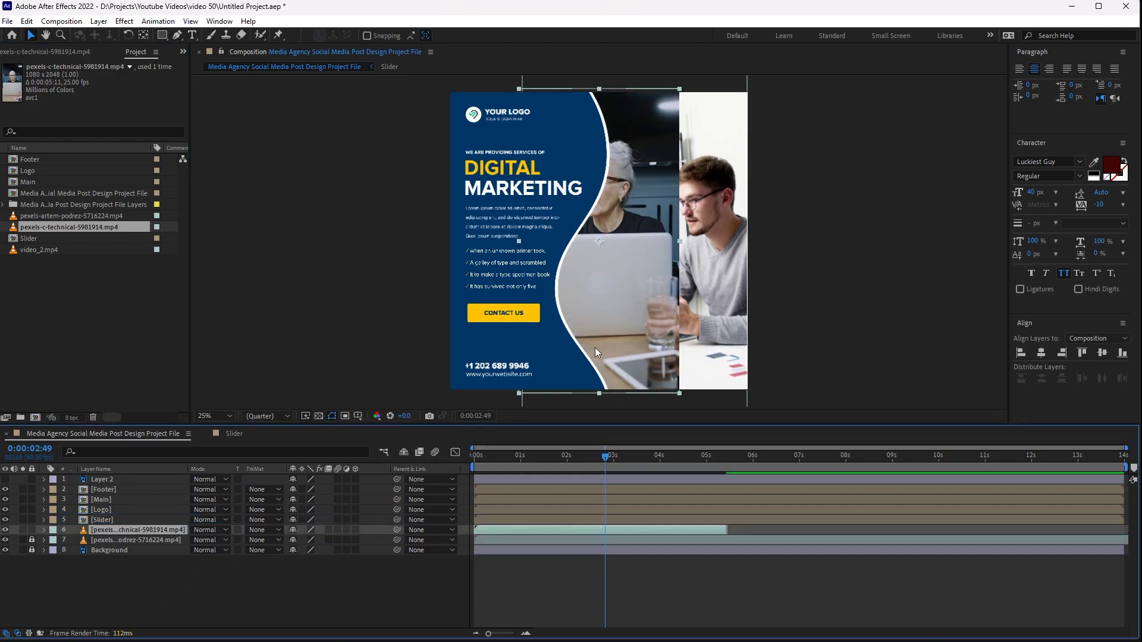
drag(595, 348, 557, 329)
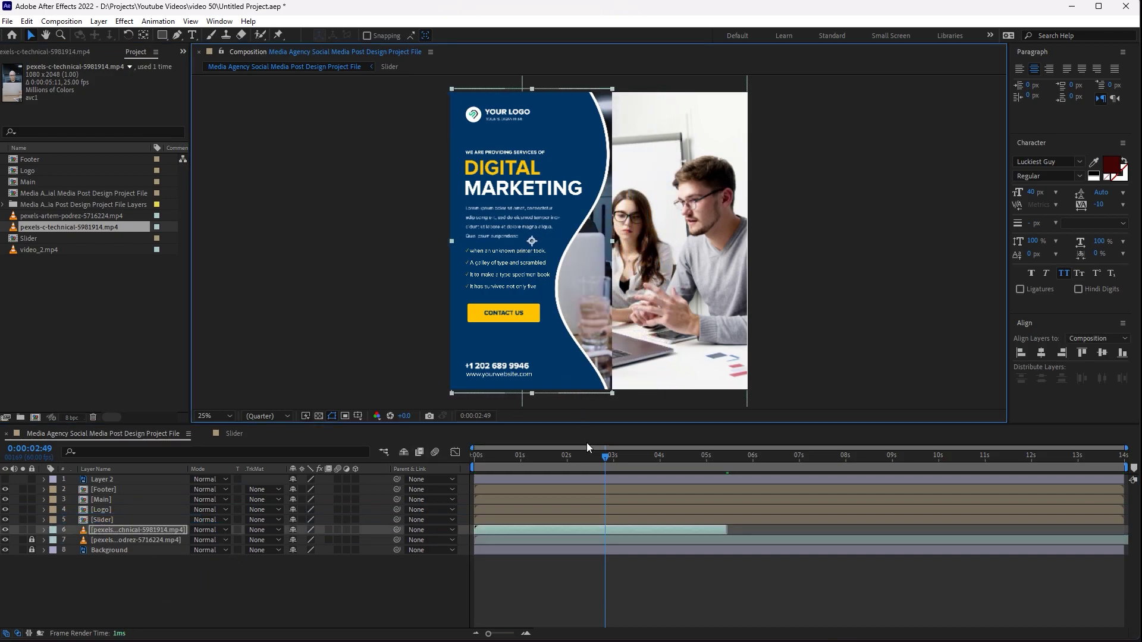
drag(586, 447, 675, 461)
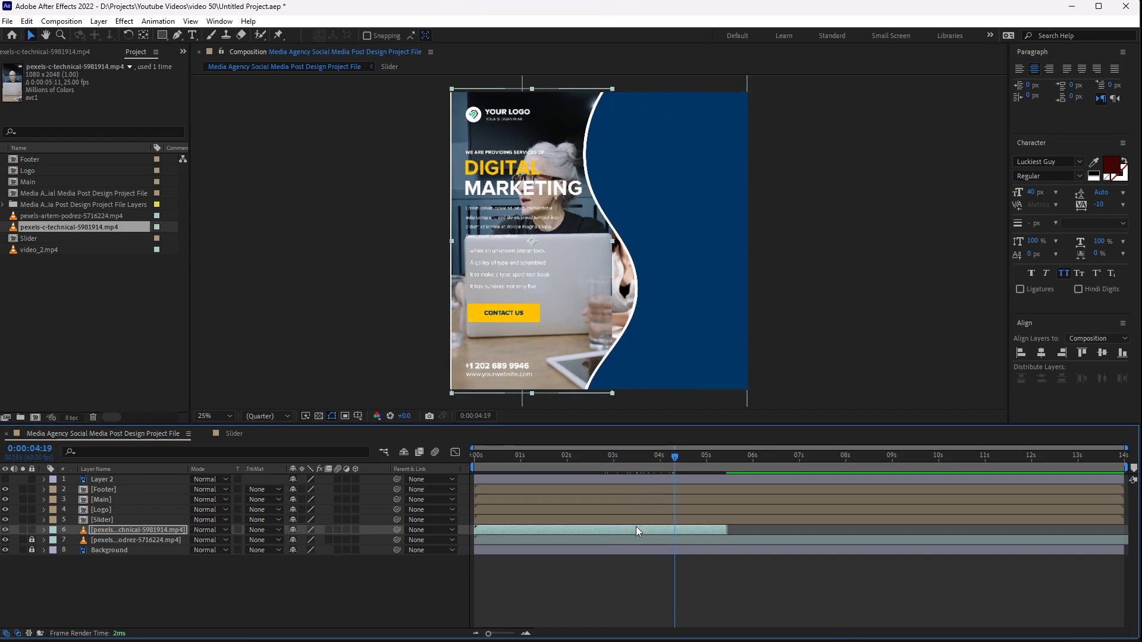
drag(636, 529, 769, 538)
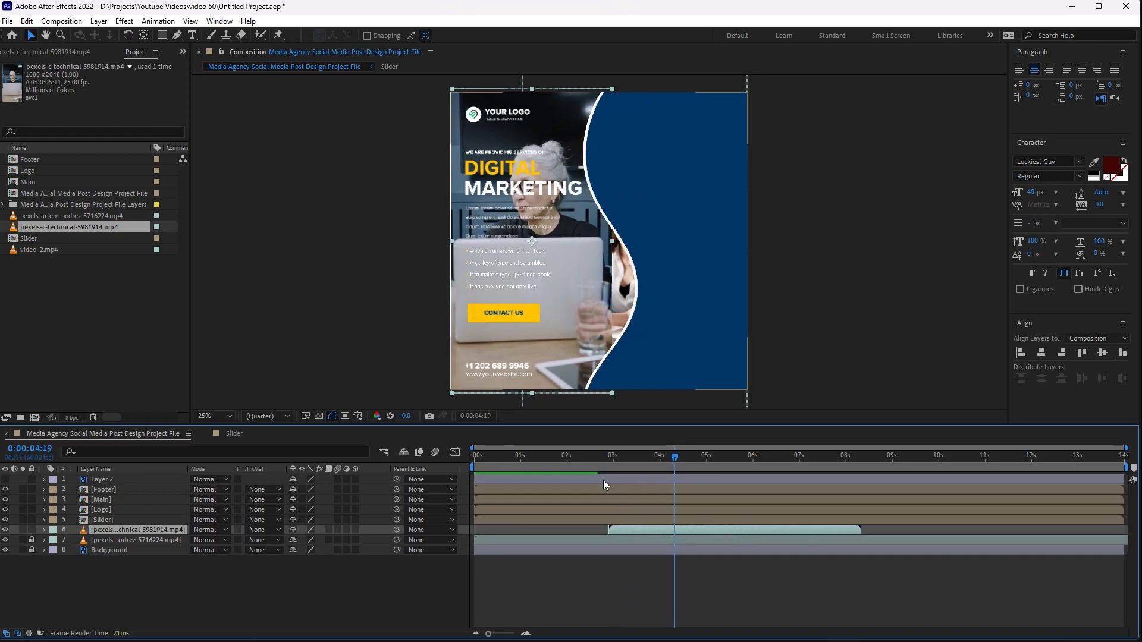
key(s)
drag(313, 541, 327, 540)
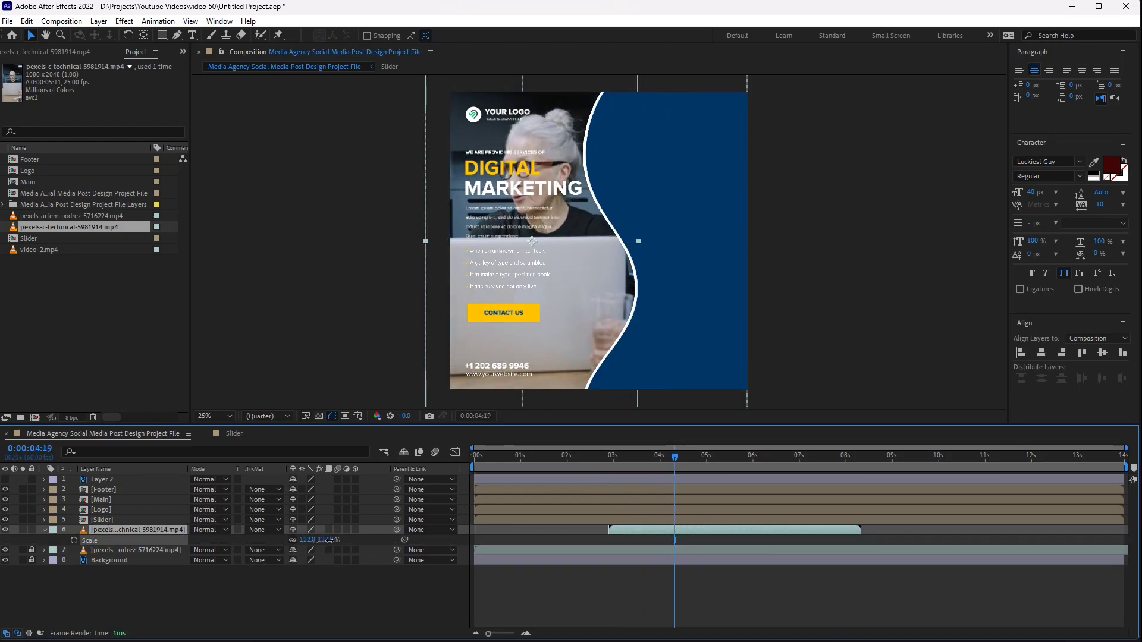
drag(570, 327, 588, 338)
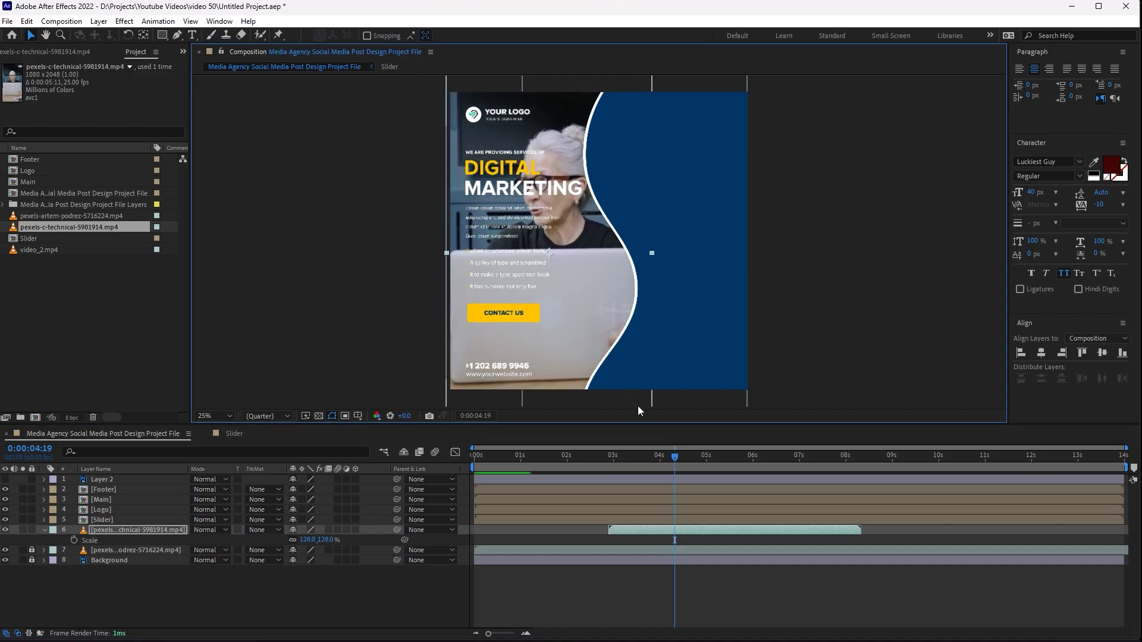
Fine-tune the pexels-c-technical clip's start time so it lines up with the slider transition
drag(681, 459, 633, 457)
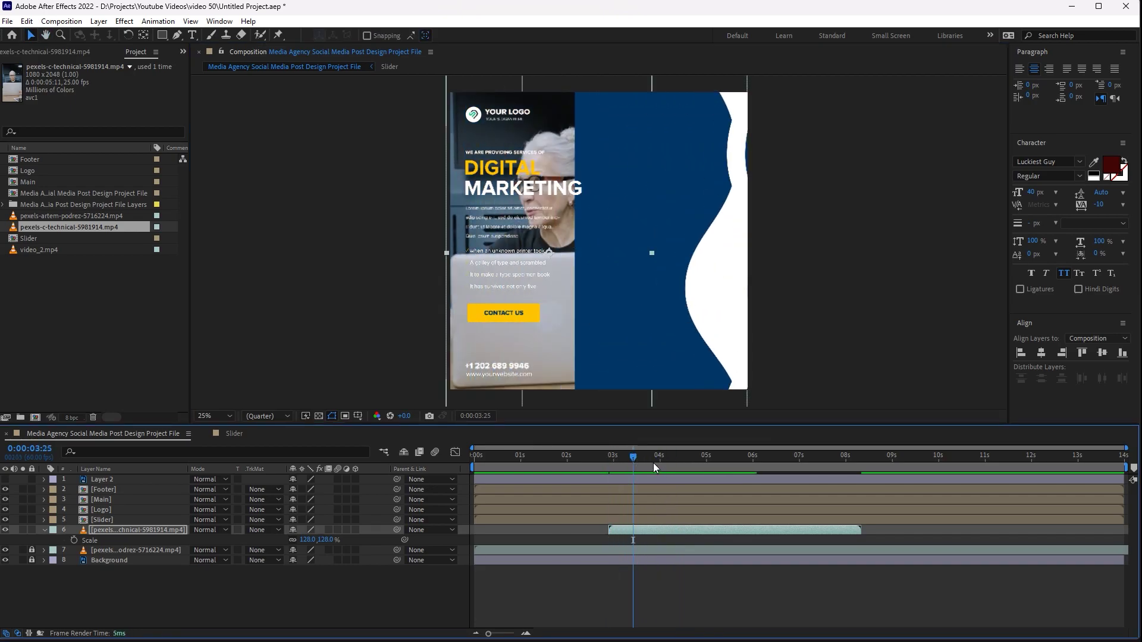
click(622, 457)
drag(676, 530, 721, 530)
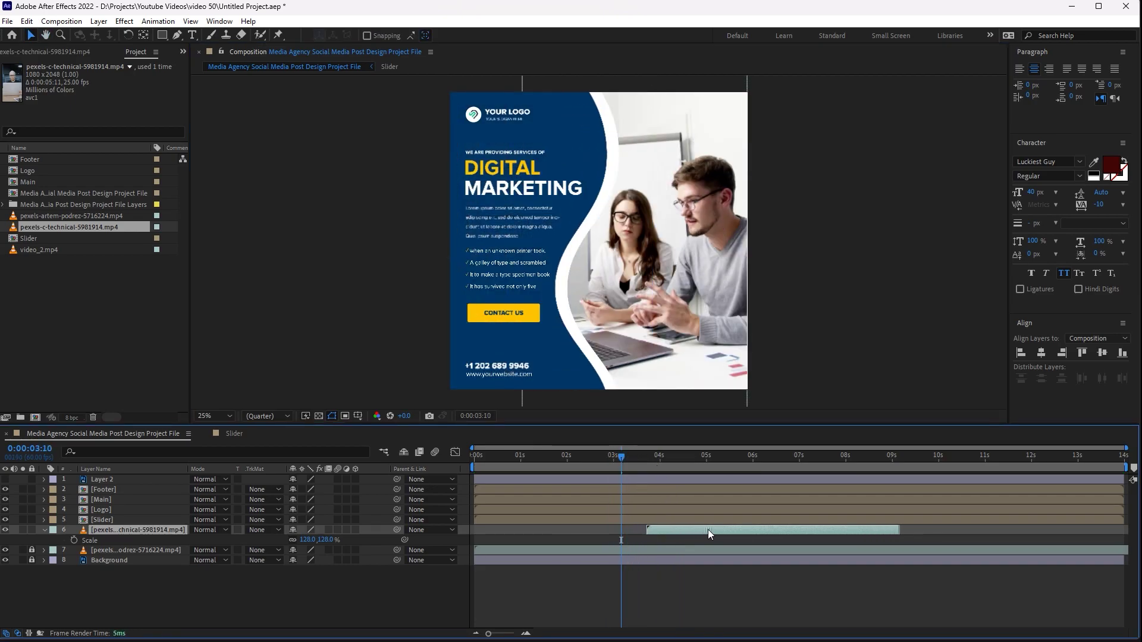
click(643, 456)
drag(648, 455, 627, 454)
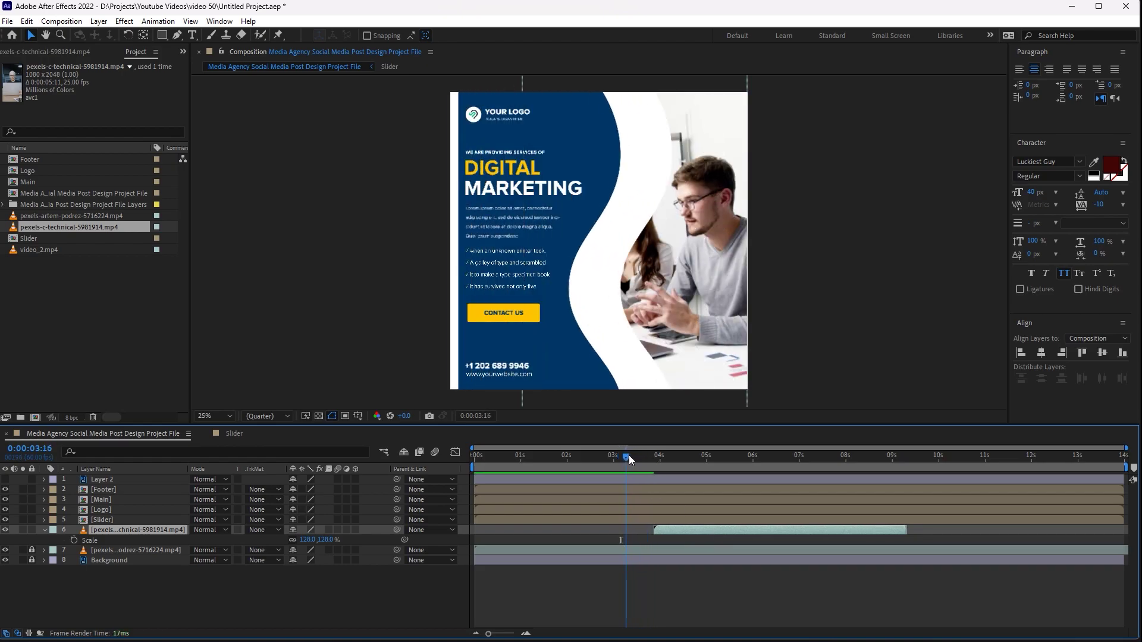
drag(698, 529, 672, 528)
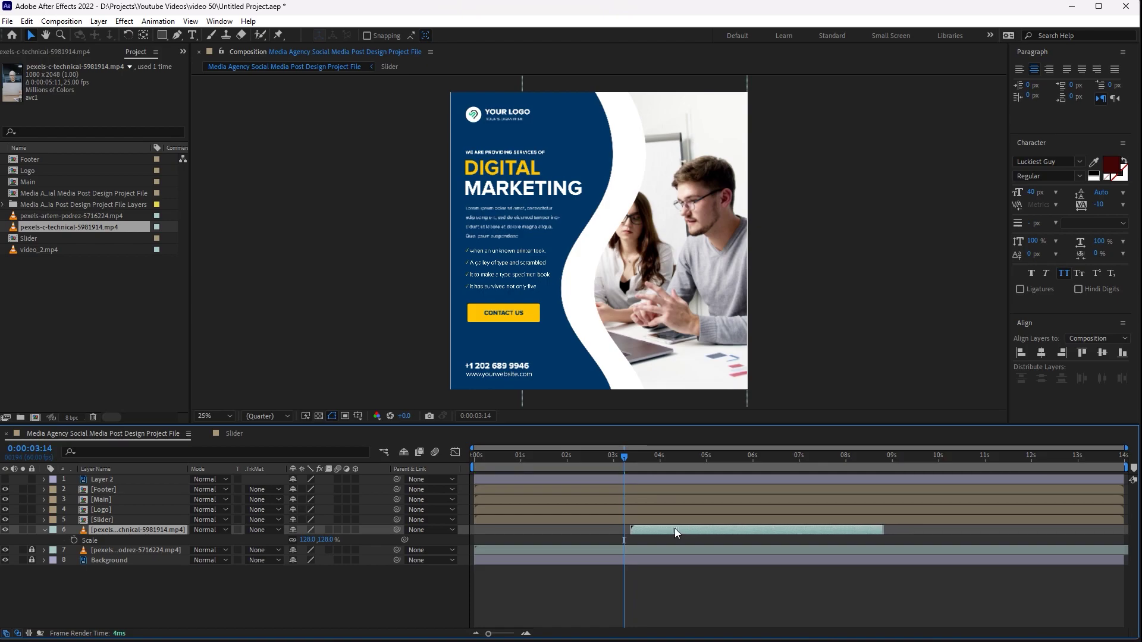
drag(623, 460, 626, 460)
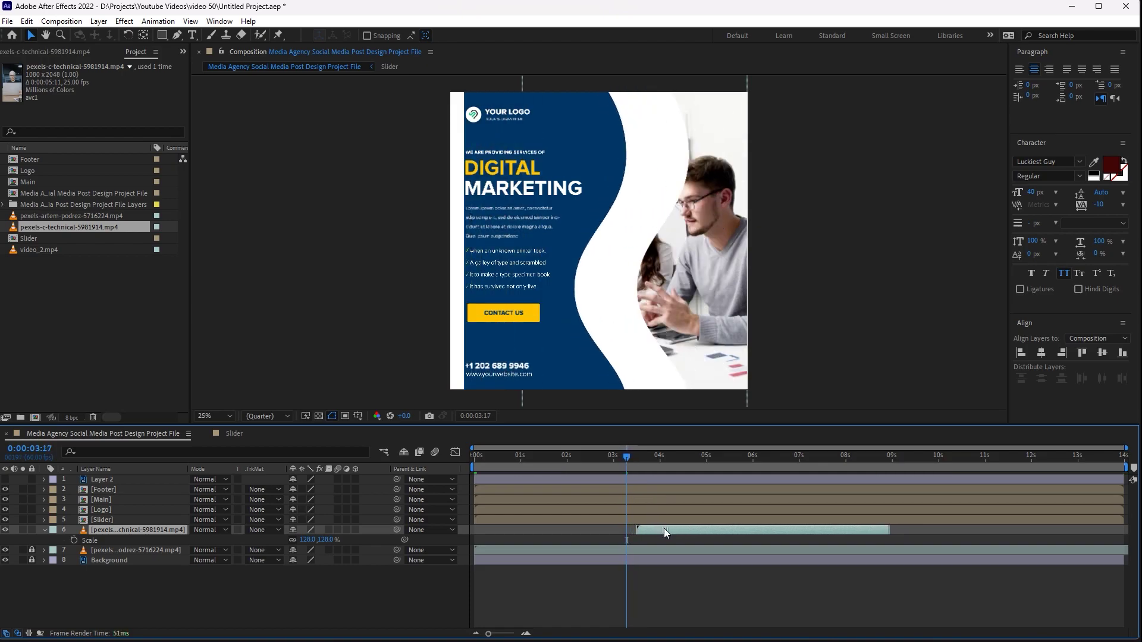
drag(664, 529, 652, 527)
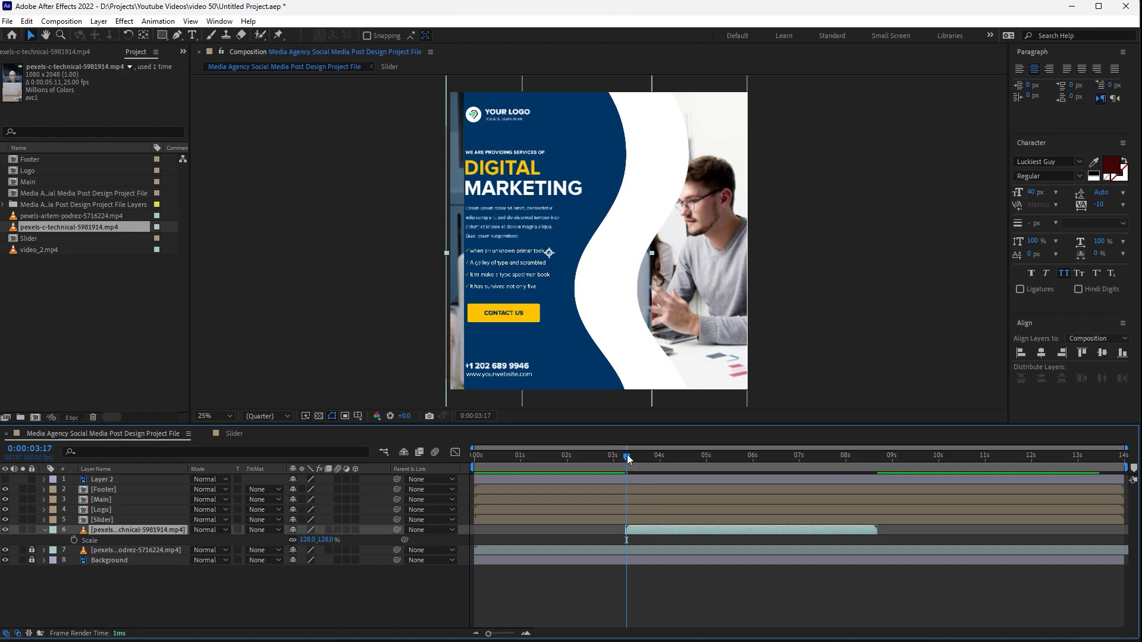
drag(627, 458, 701, 463)
click(85, 549)
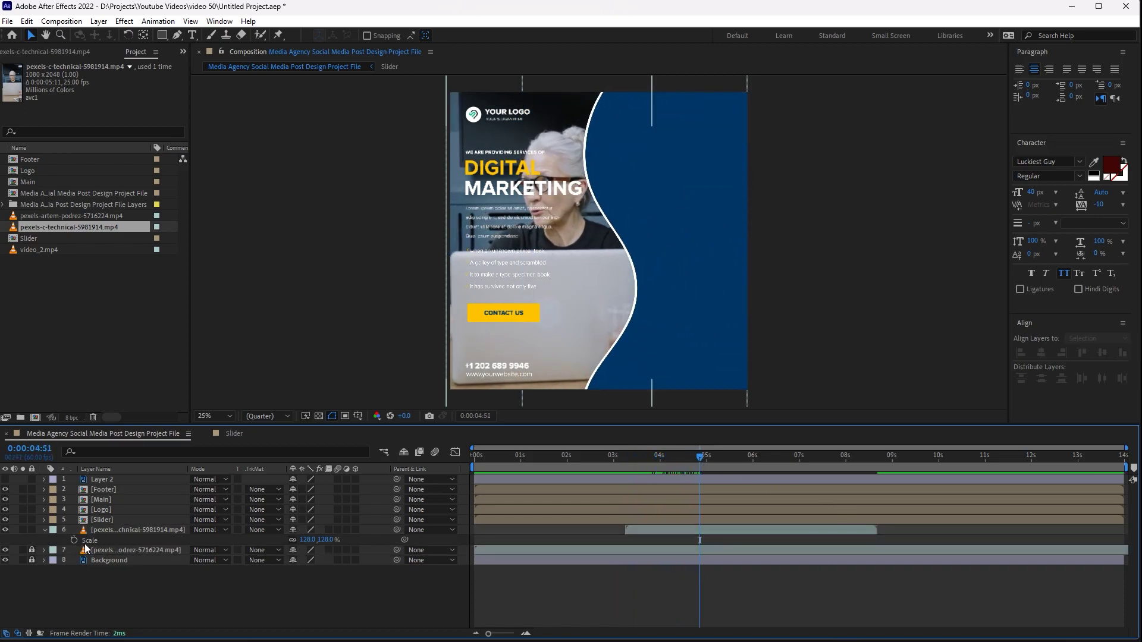
Trim pexels-artem-podrez to end near 5 seconds and add video_2.mp4 starting at 0:00:06:26
click(1101, 551)
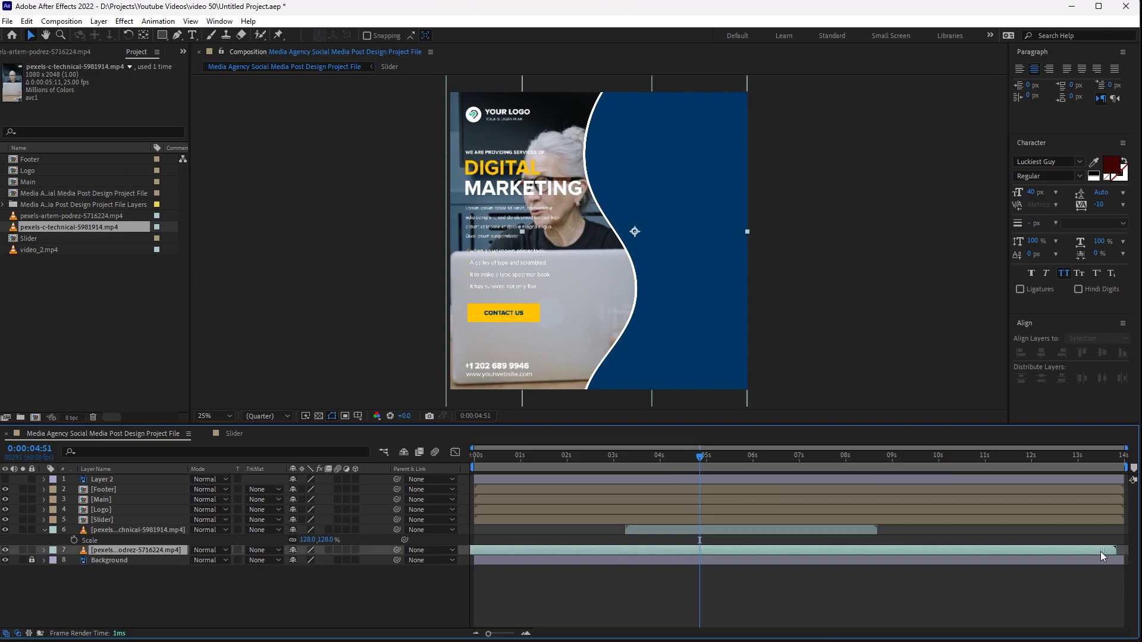
drag(1117, 550, 740, 551)
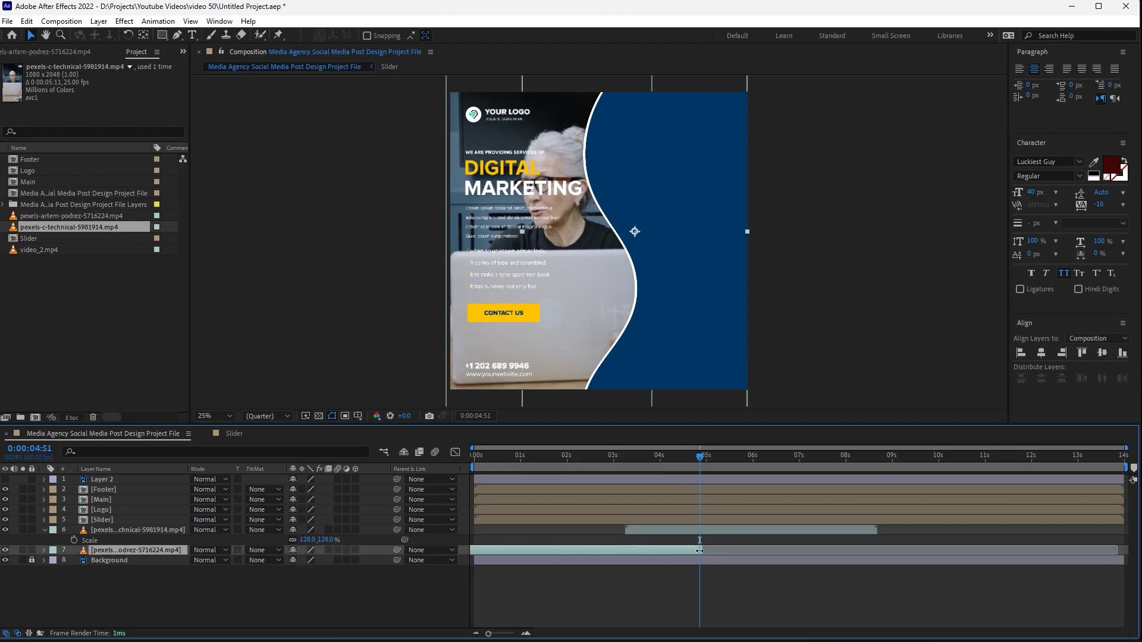
drag(656, 553, 678, 549)
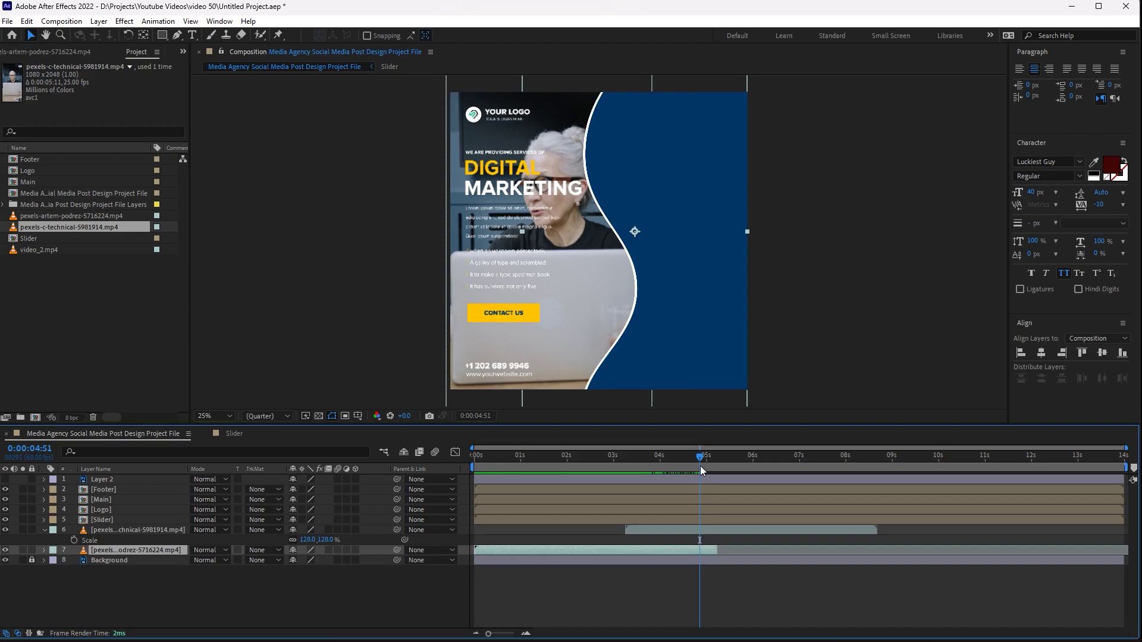
mouse_move(702, 463)
mouse_down()
mouse_move(623, 463)
mouse_move(783, 473)
mouse_move(773, 473)
mouse_up()
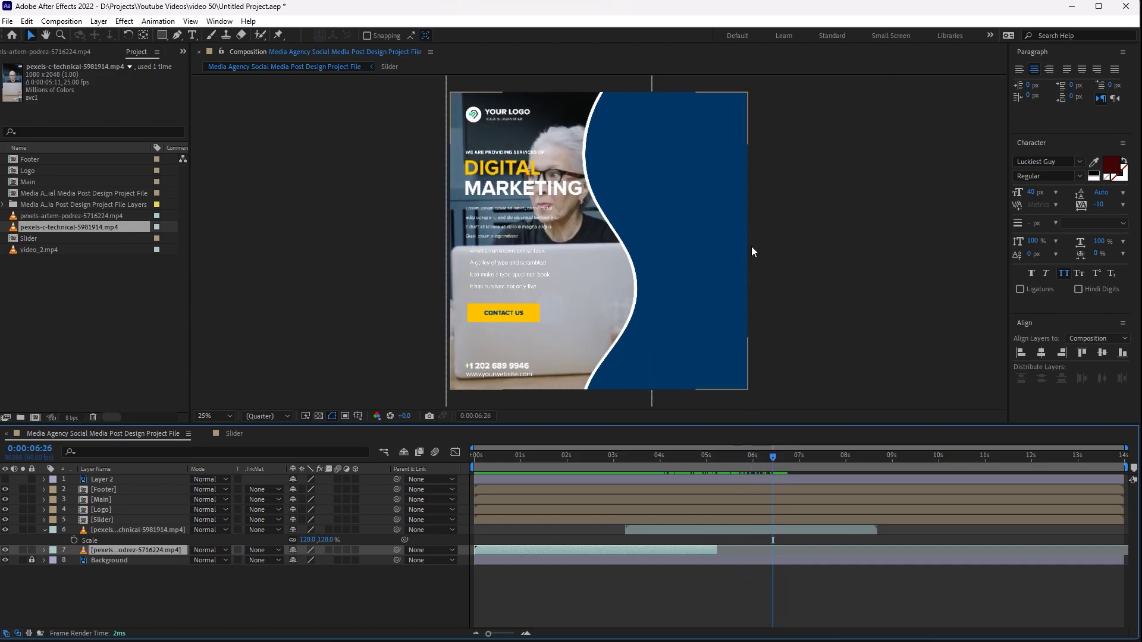
click(823, 529)
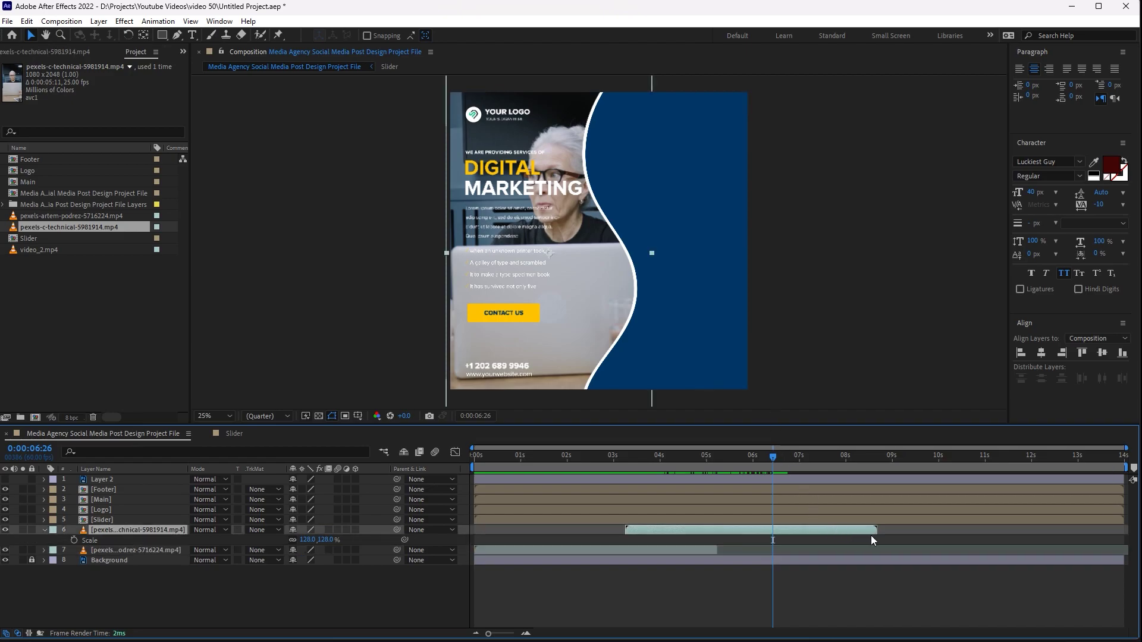
drag(786, 536, 780, 537)
drag(44, 250, 95, 521)
mouse_move(571, 532)
mouse_down()
mouse_move(877, 531)
mouse_move(867, 531)
mouse_up()
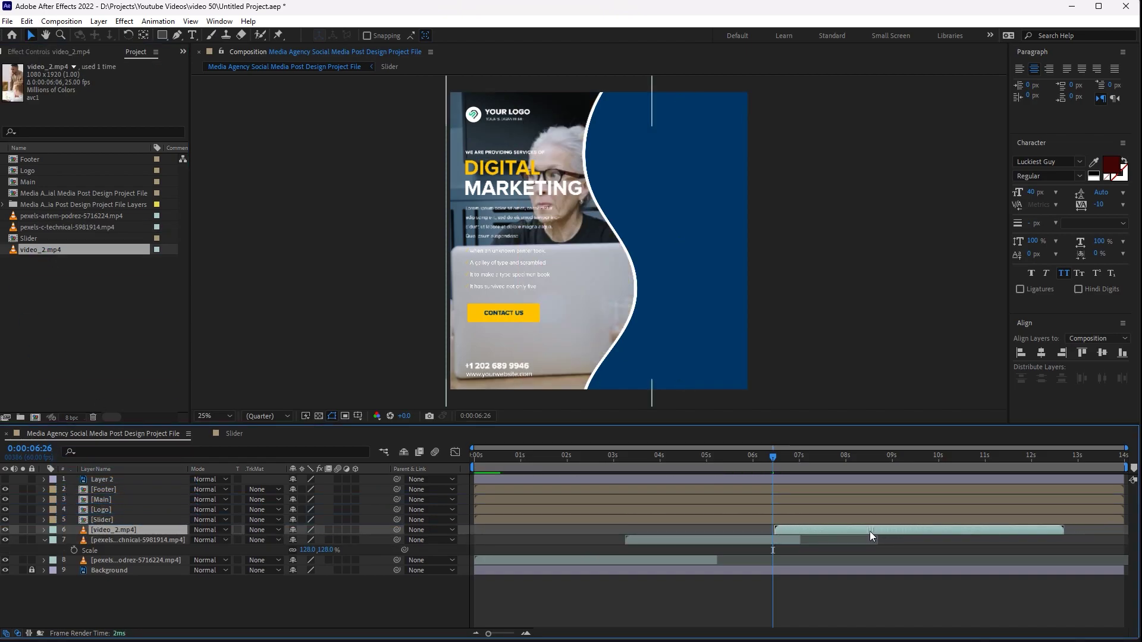
Hide the Main, Footer and Logo layers
click(6, 499)
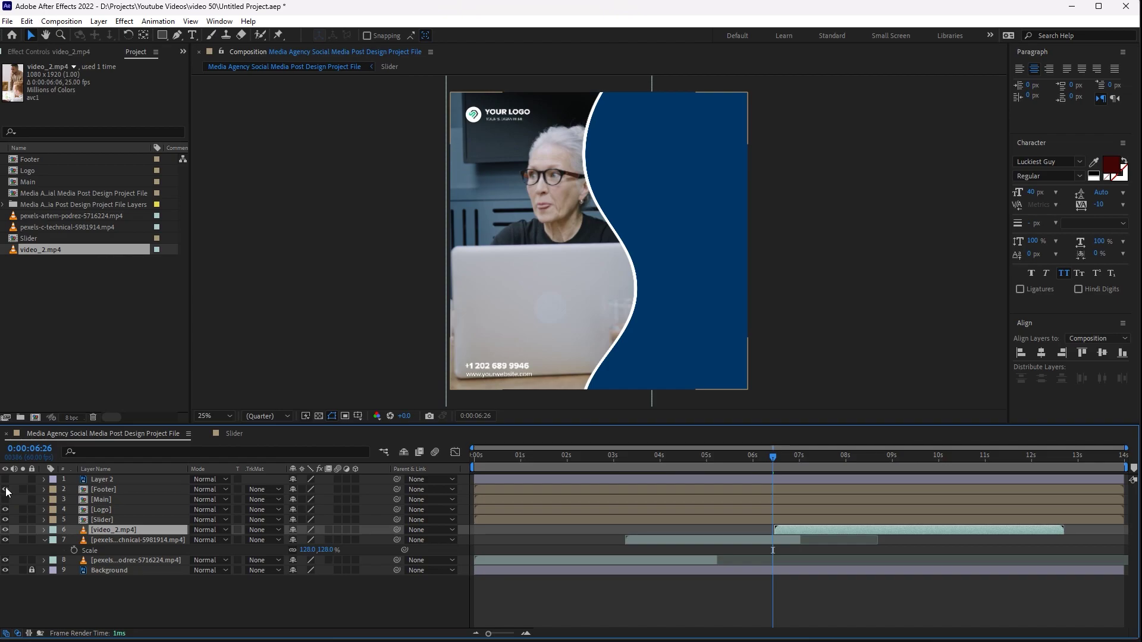
click(6, 490)
click(6, 511)
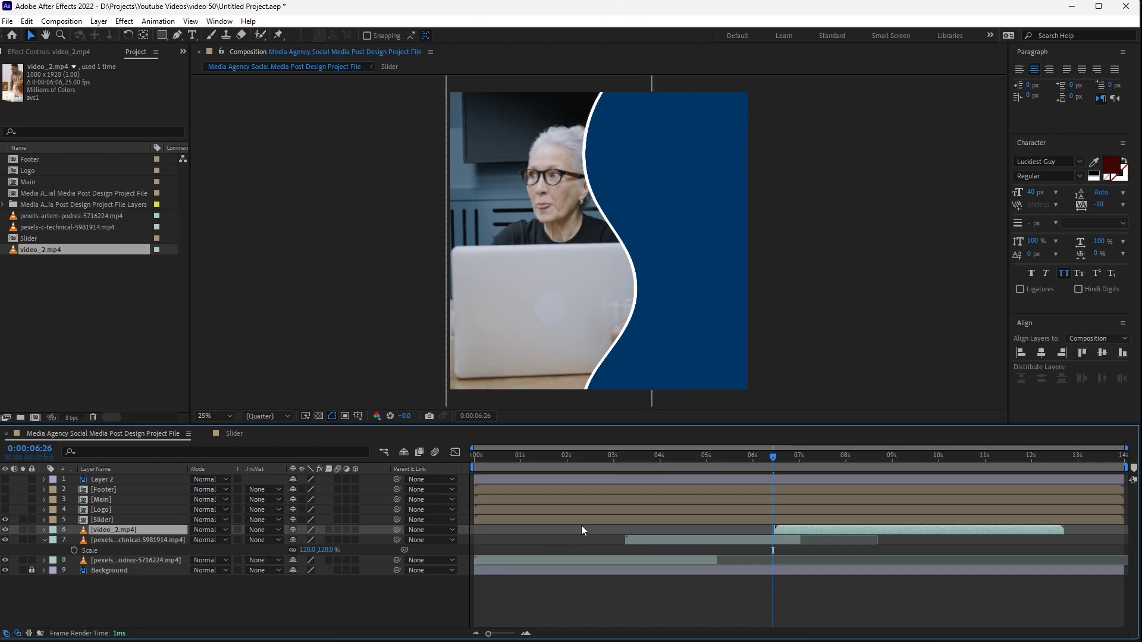
Scale video_2.mp4 to 134% and move it slightly down in the frame
drag(770, 456, 790, 467)
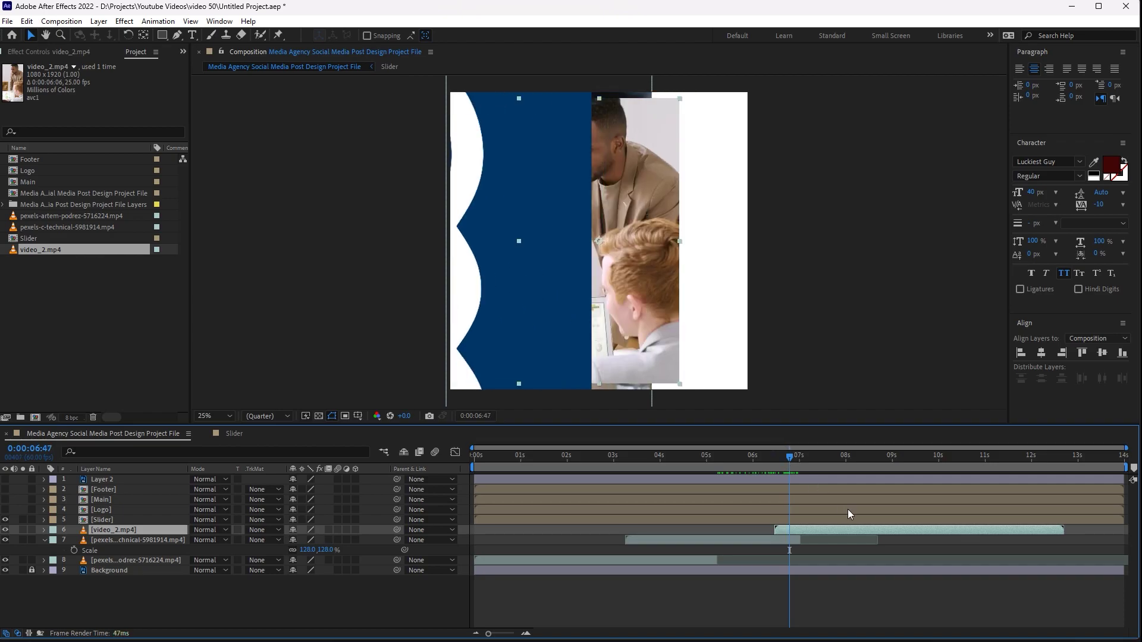
key(s)
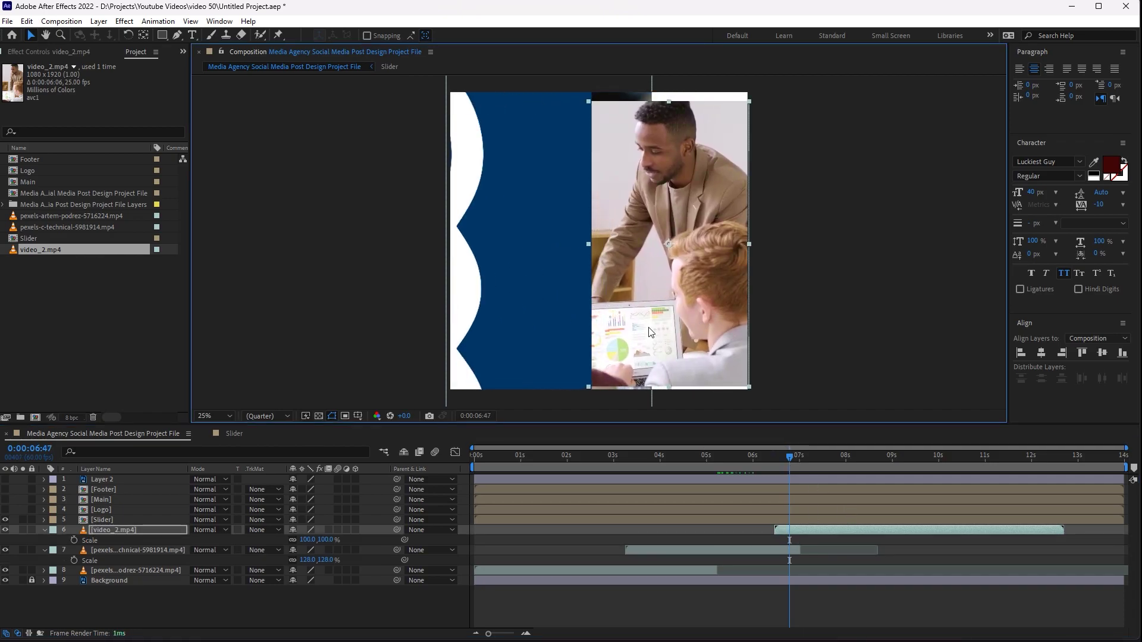
drag(308, 540, 326, 539)
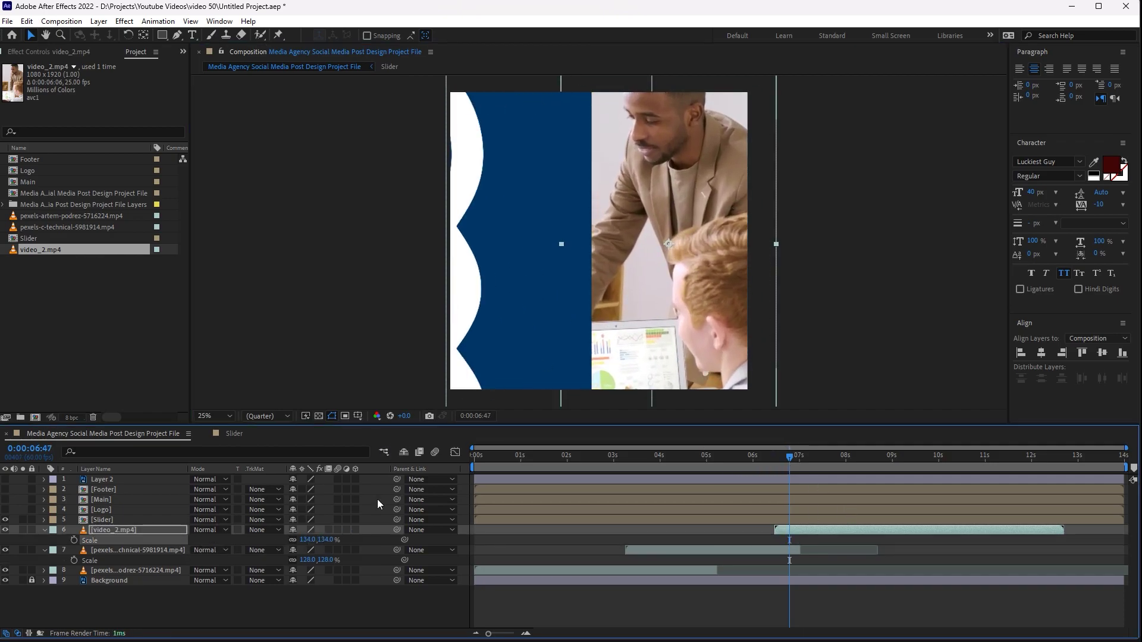
drag(601, 347, 600, 353)
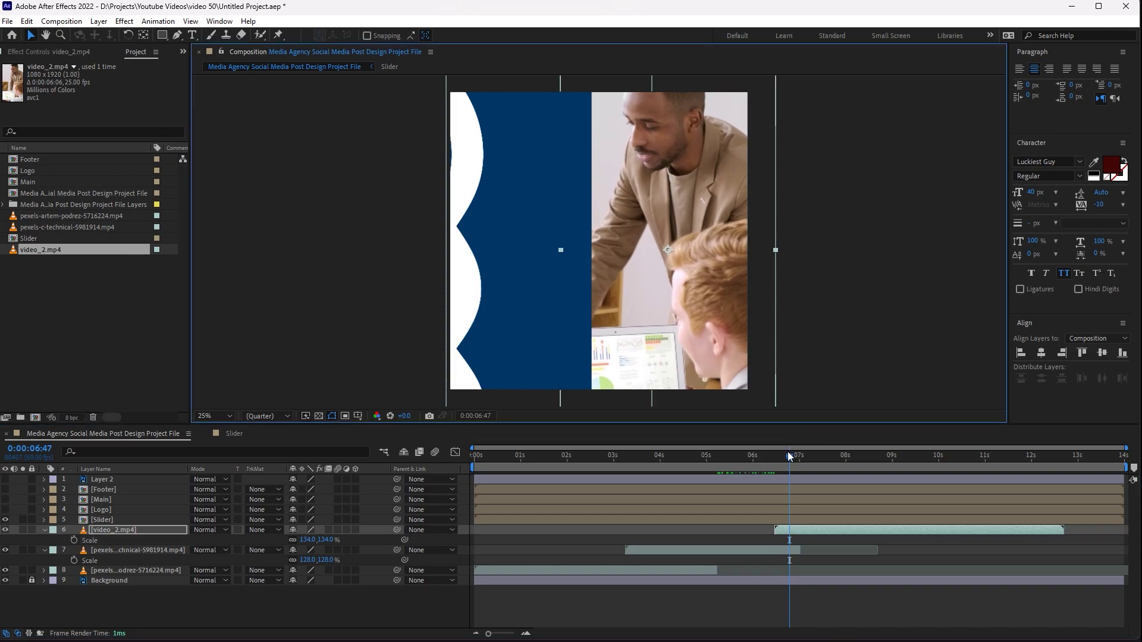
drag(790, 455, 804, 458)
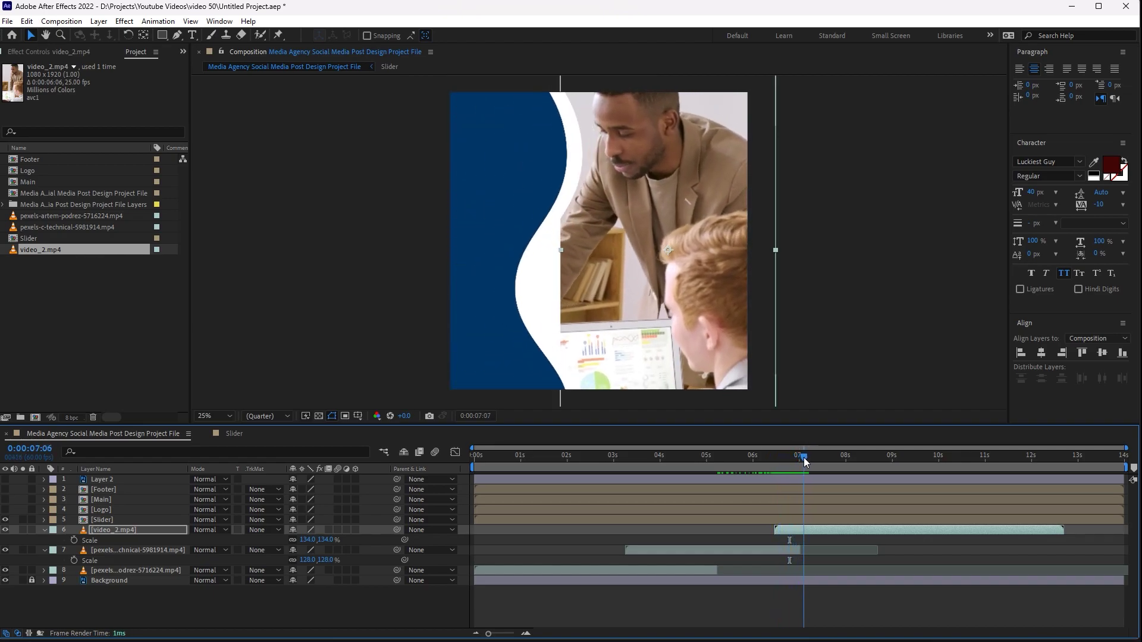
Extend the pexels-c-technical clip to end around 7 seconds, overlapping video_2's start
drag(801, 550, 814, 552)
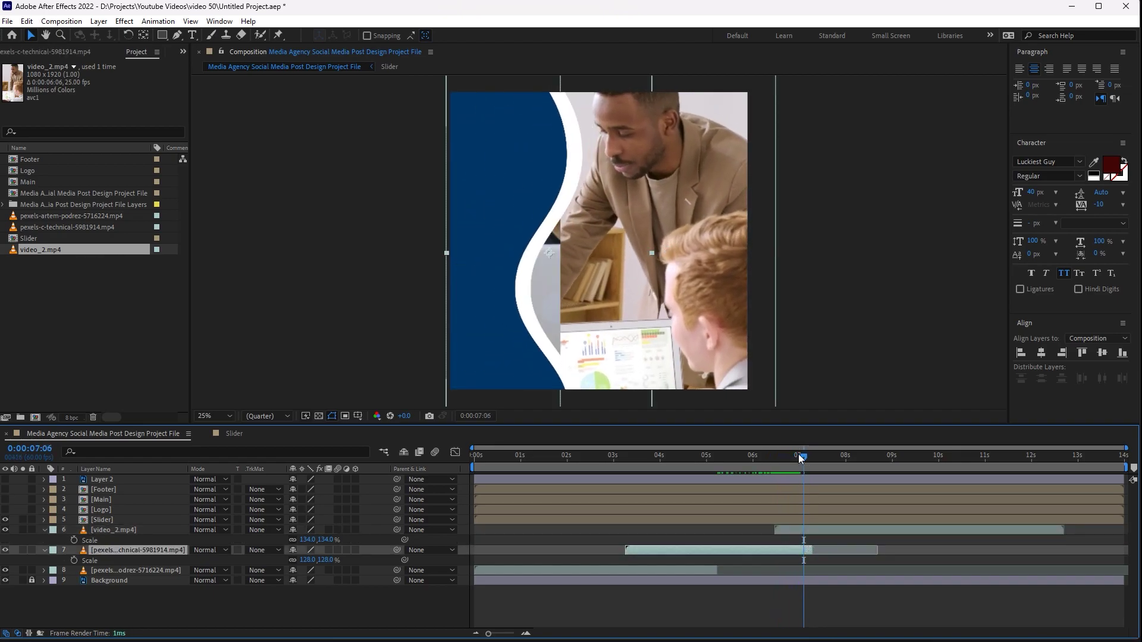
drag(798, 456, 845, 462)
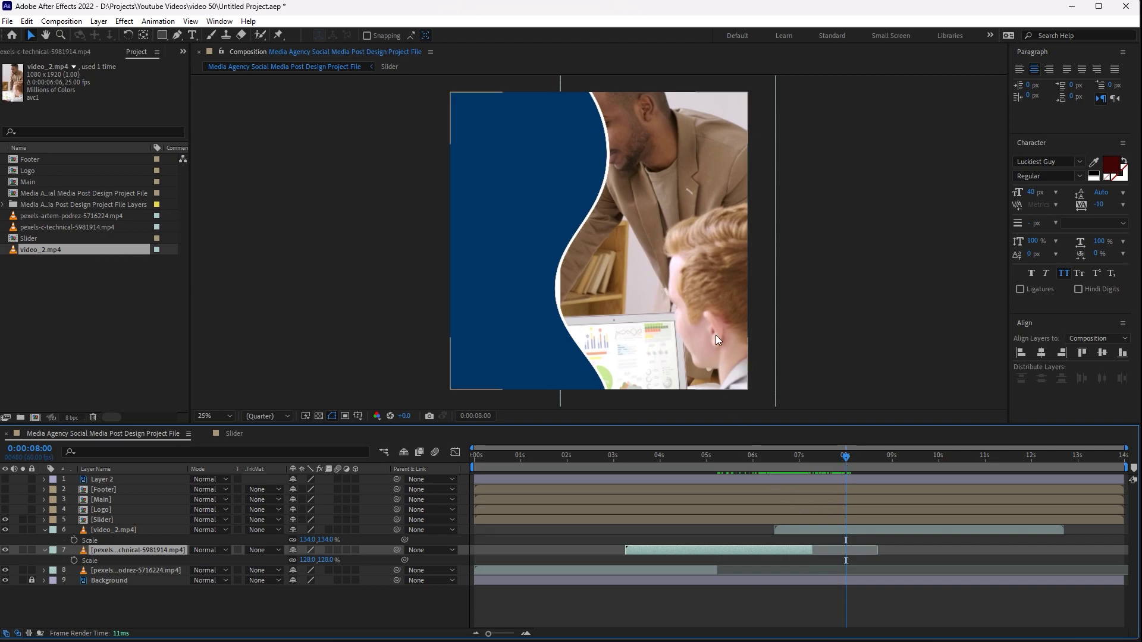
click(716, 338)
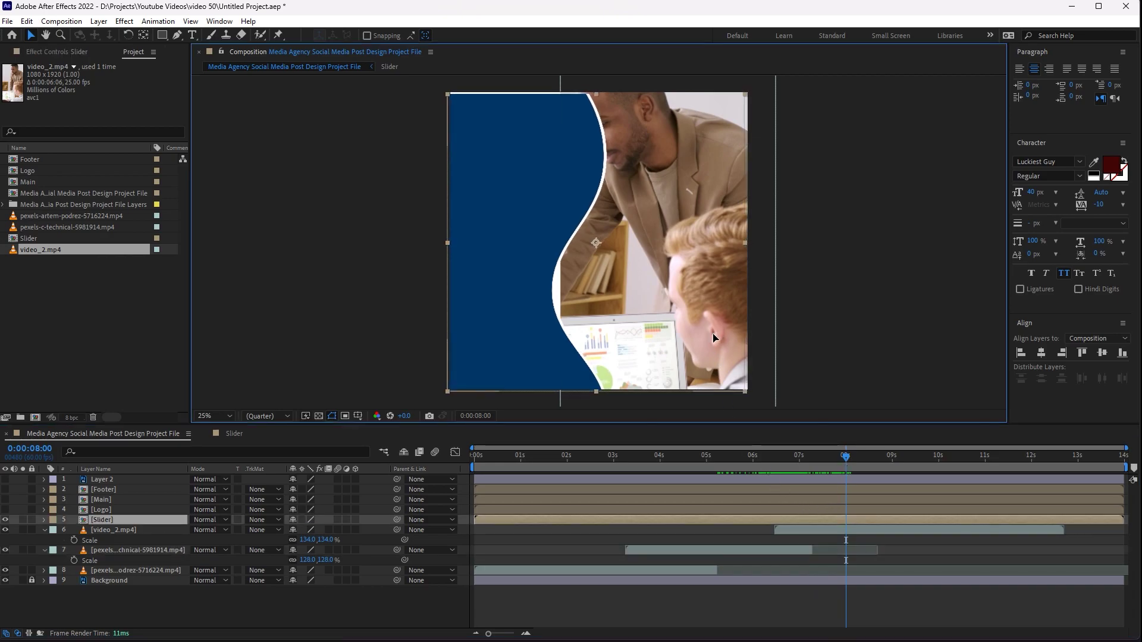
Nudge video_2.mp4 lower in the frame and slightly shift its in-point
click(812, 530)
drag(691, 310, 687, 327)
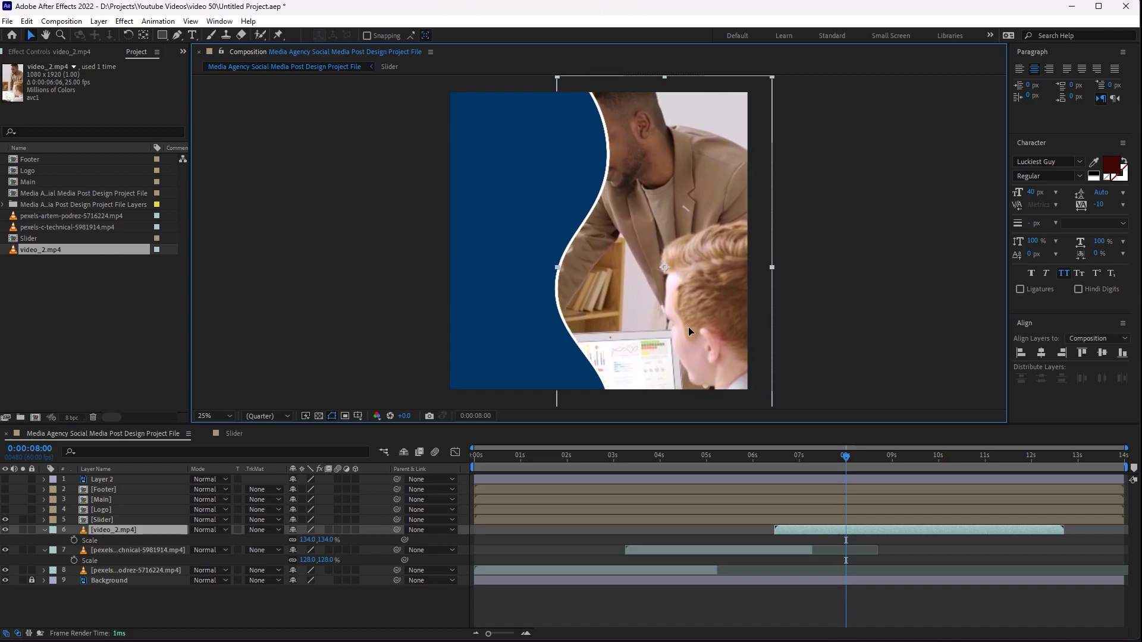
drag(816, 463, 543, 420)
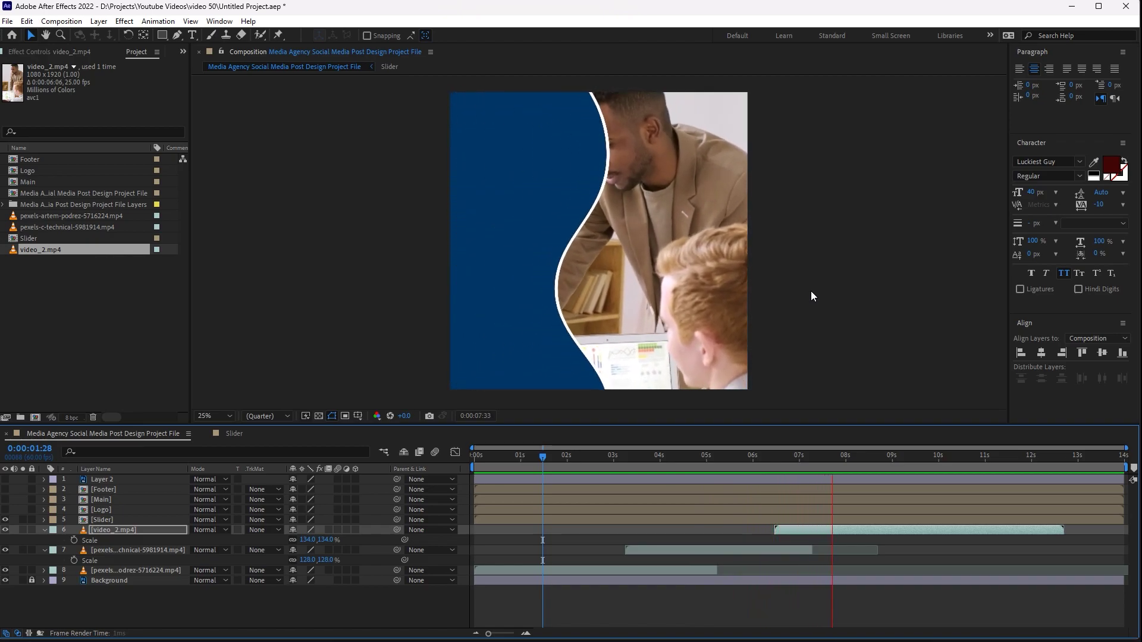
mouse_move(777, 456)
mouse_down()
mouse_move(789, 465)
mouse_move(780, 465)
mouse_up()
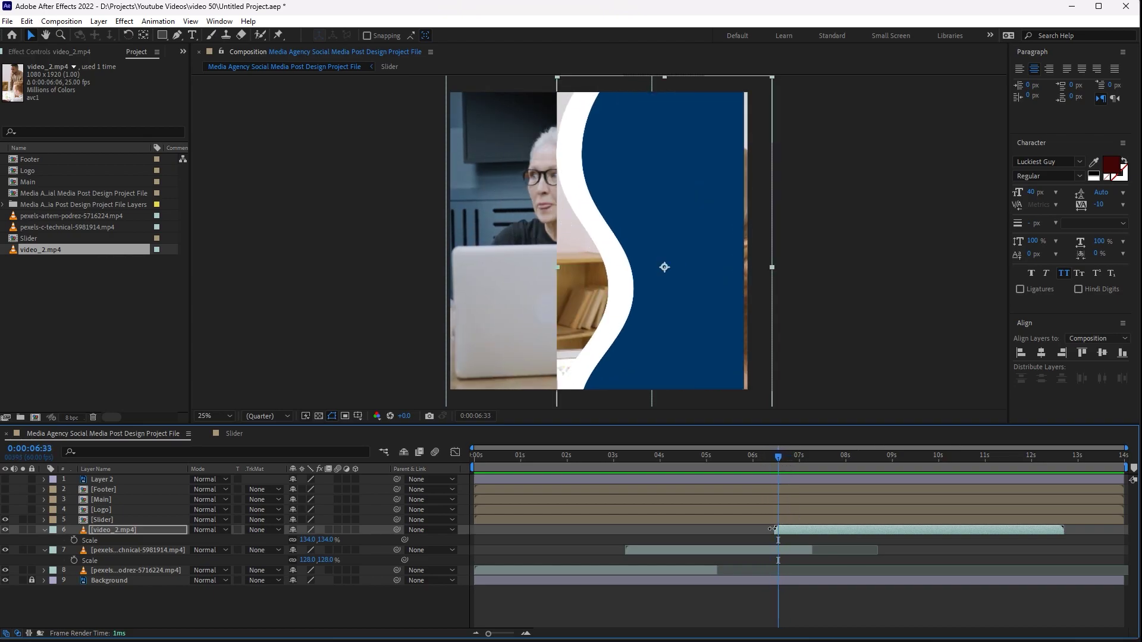
drag(773, 530, 779, 530)
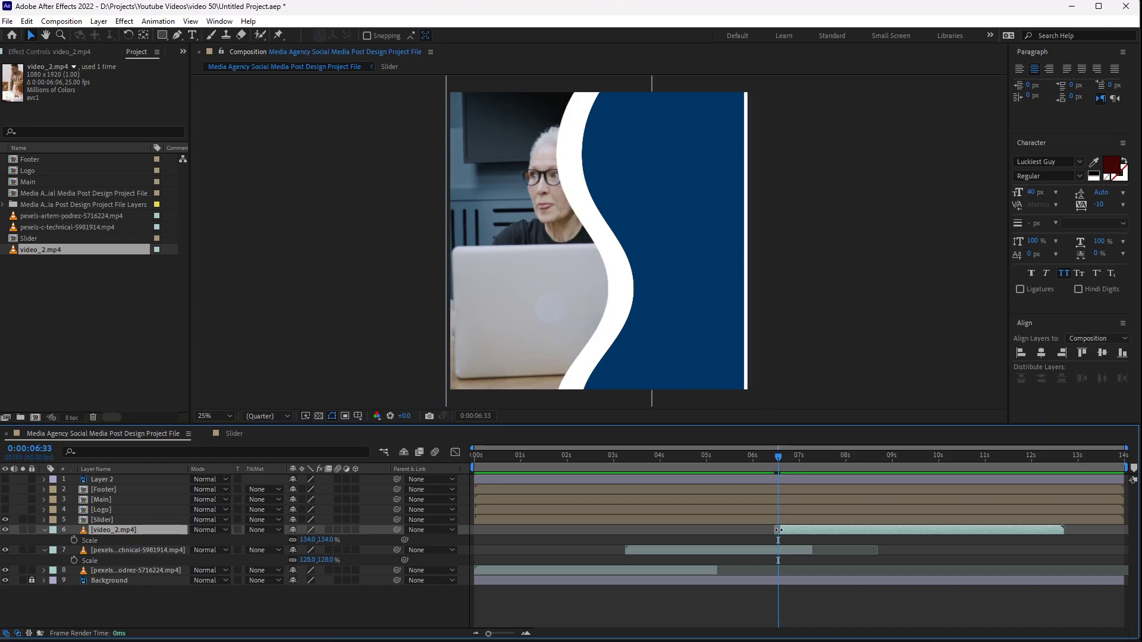
drag(783, 462, 783, 462)
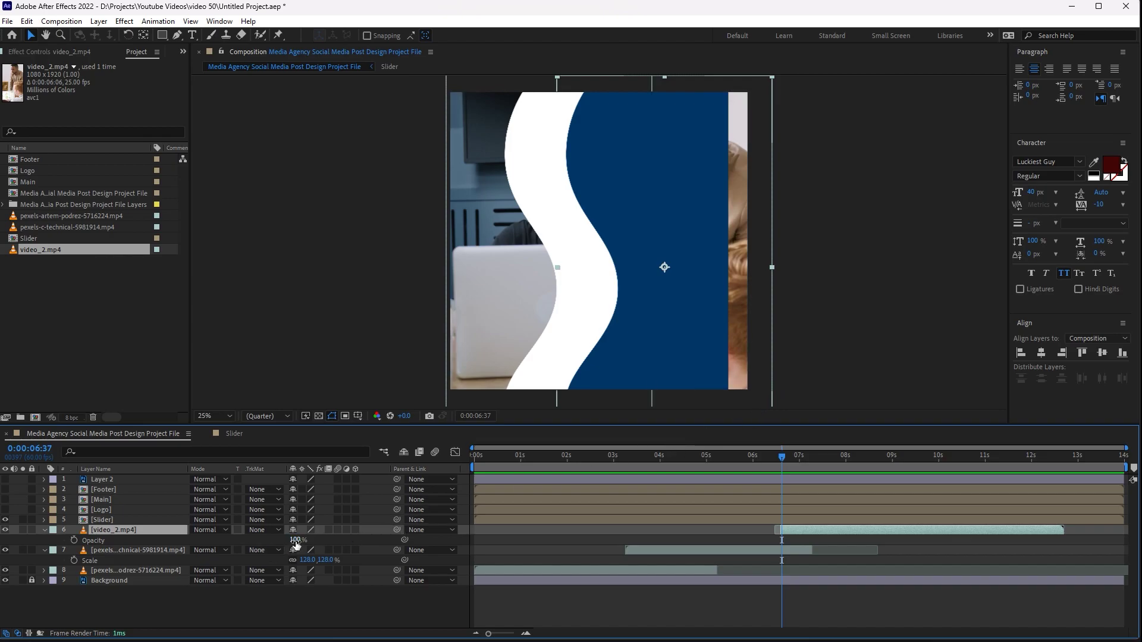
Keyframe video_2.mp4's Opacity from 0% at 0:00:06:37 to 100% at 0:00:06:45
drag(296, 540, 196, 531)
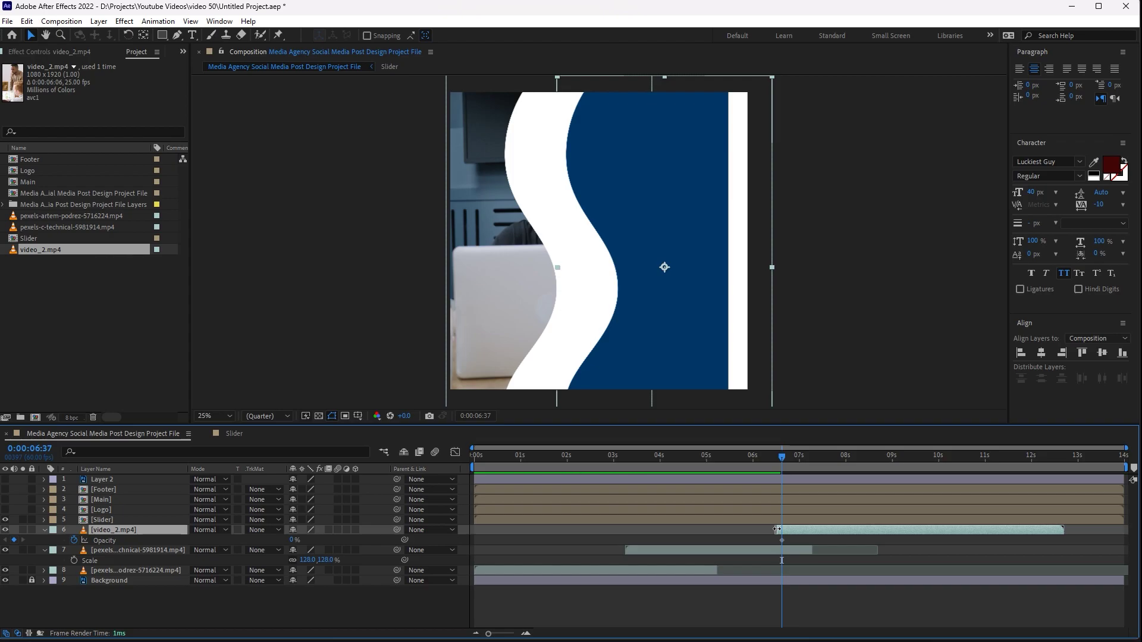
click(782, 540)
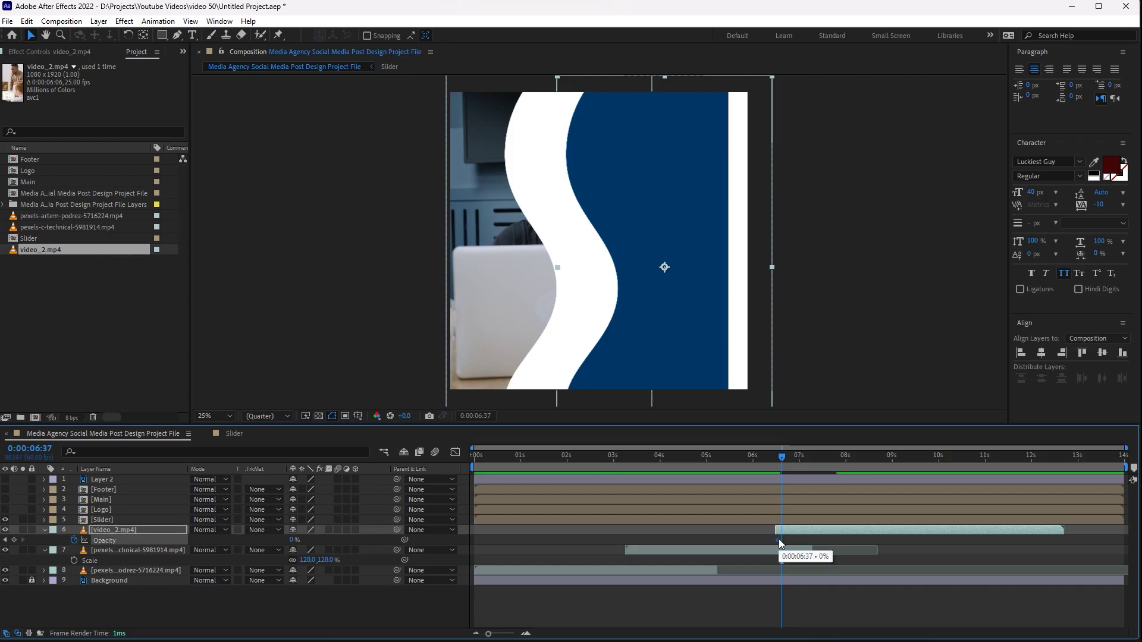
drag(783, 458, 788, 458)
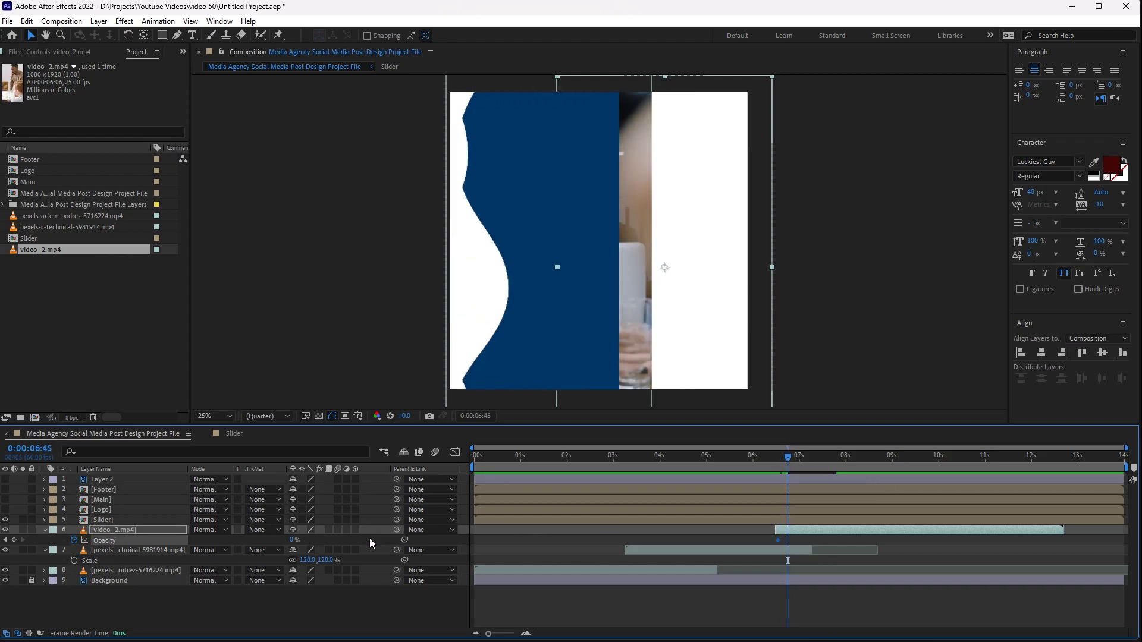
text(100)
key(Return)
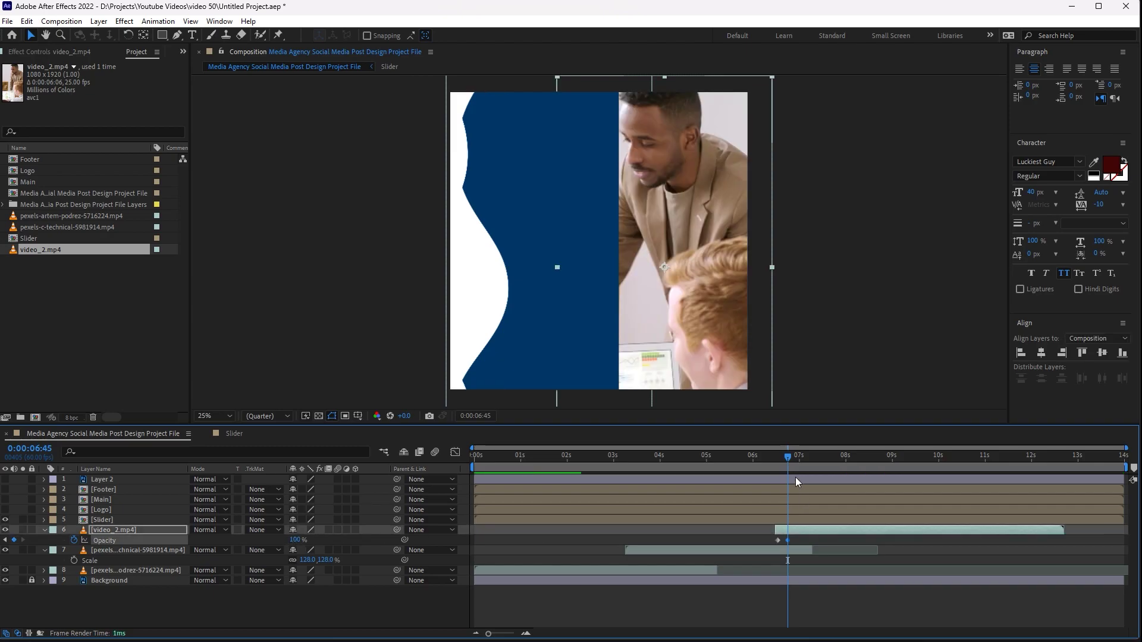
Preview the fade-in, then play the whole animation from the beginning
click(767, 459)
key(space)
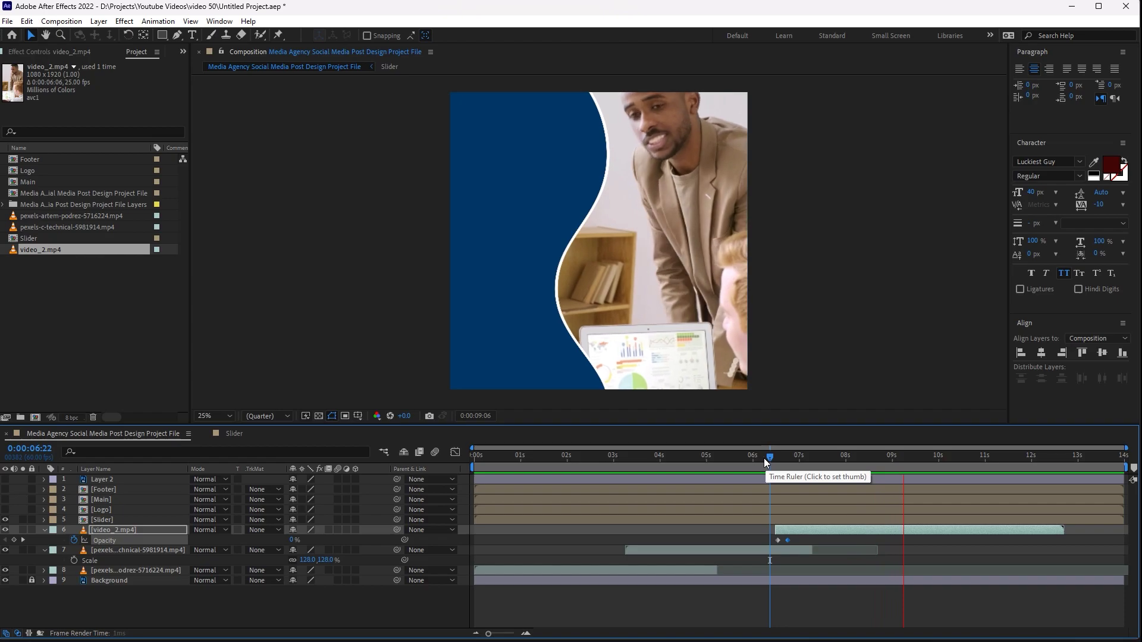
key(Home)
key(space)
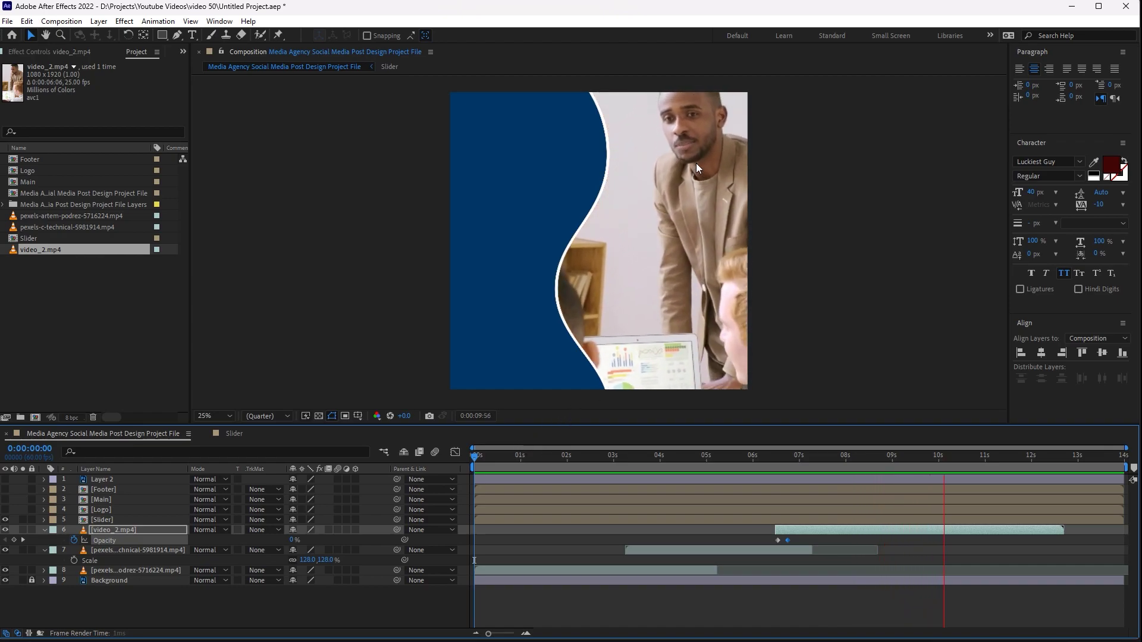
Lock the three stock video layers: video_2, pexels-c-technical and pexels-artem-podrez
key(space)
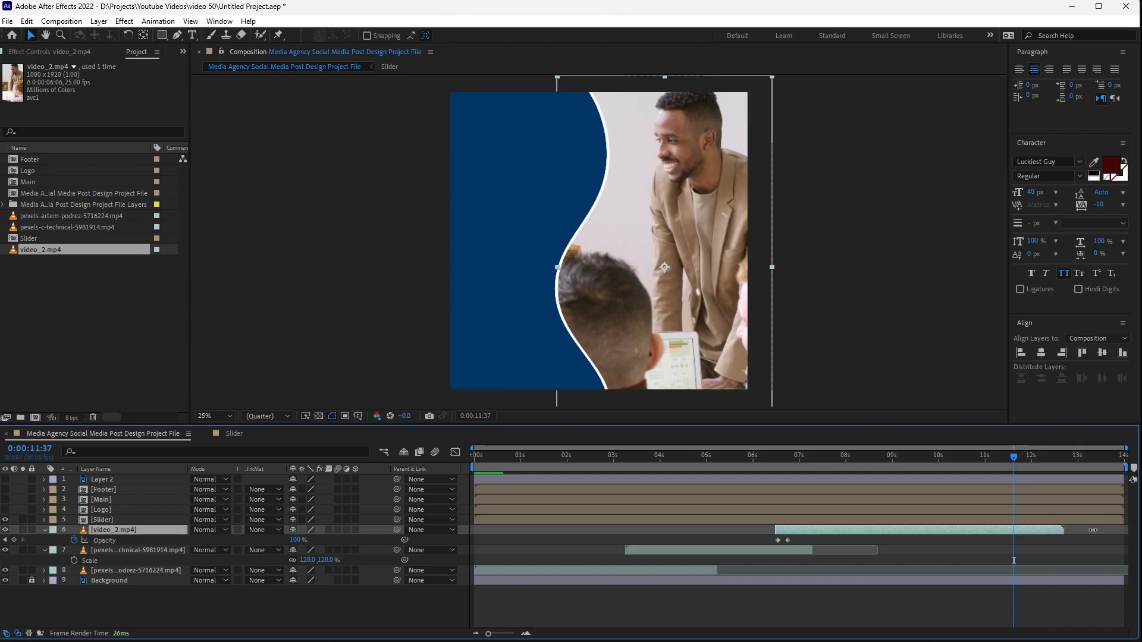
click(1048, 543)
drag(1013, 455, 1004, 455)
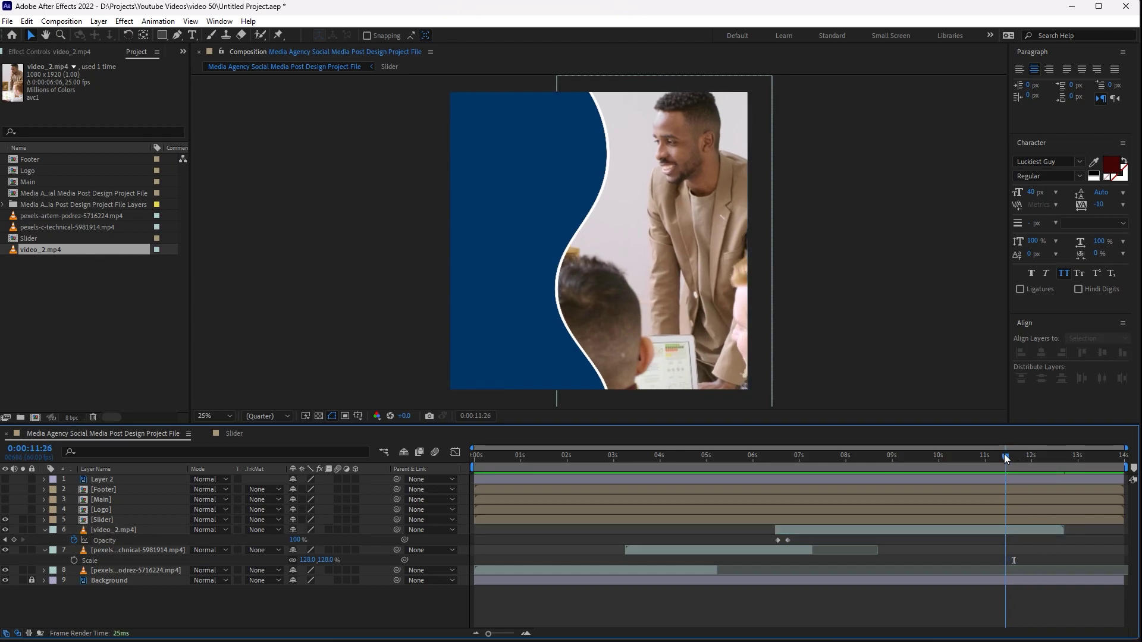
click(105, 530)
shift+click(117, 569)
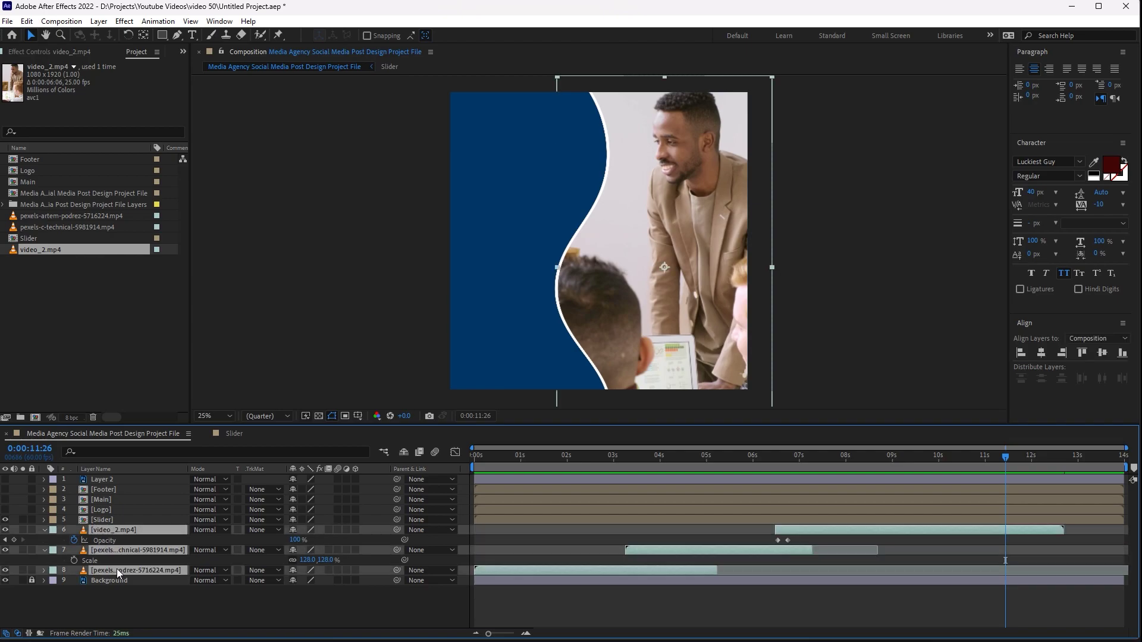
key(u)
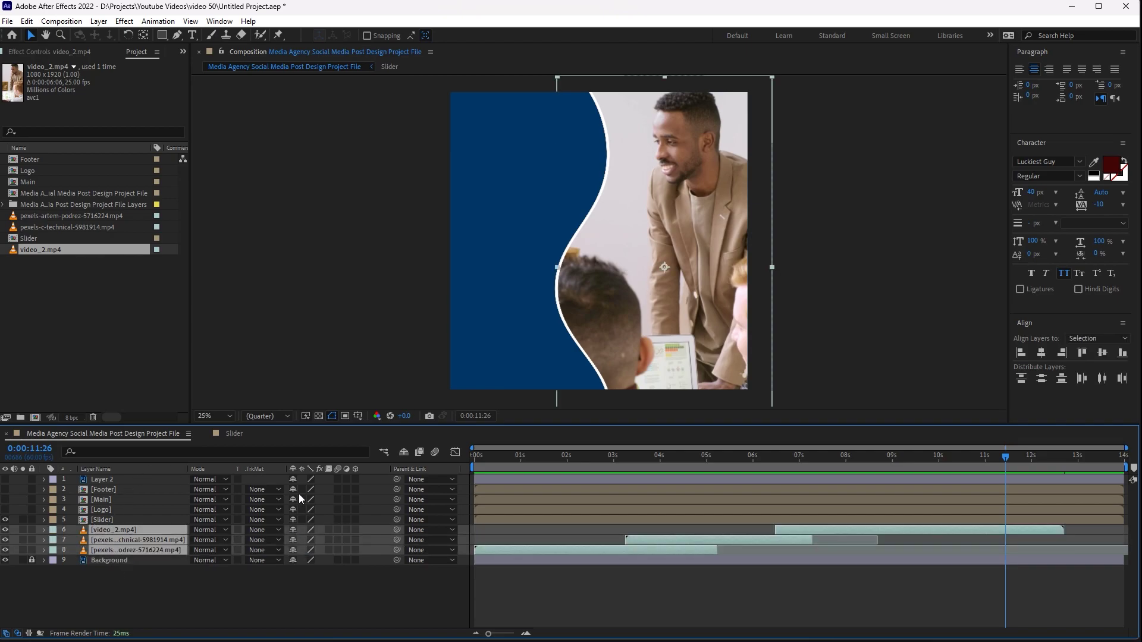
drag(32, 530, 31, 550)
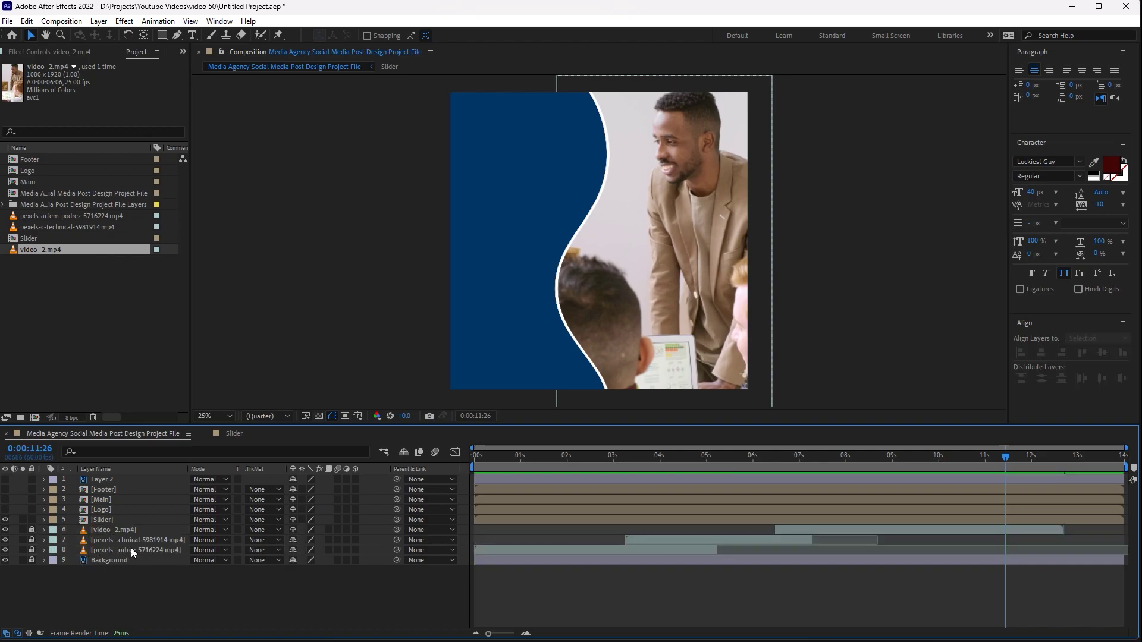
Make the Logo layer visible again and select it
click(5, 510)
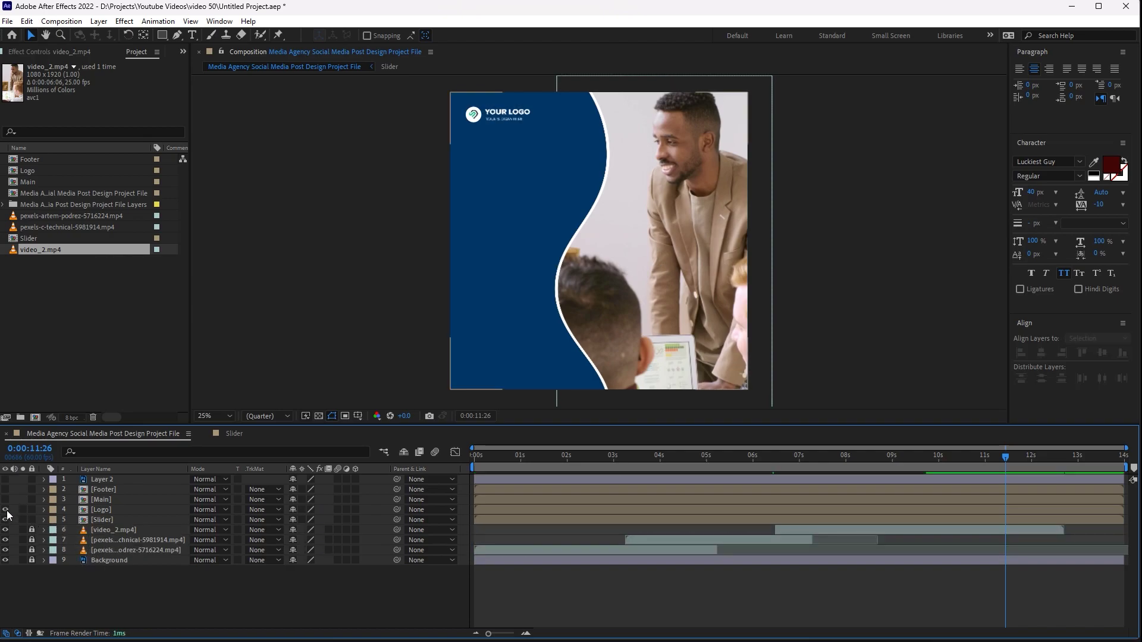
click(98, 519)
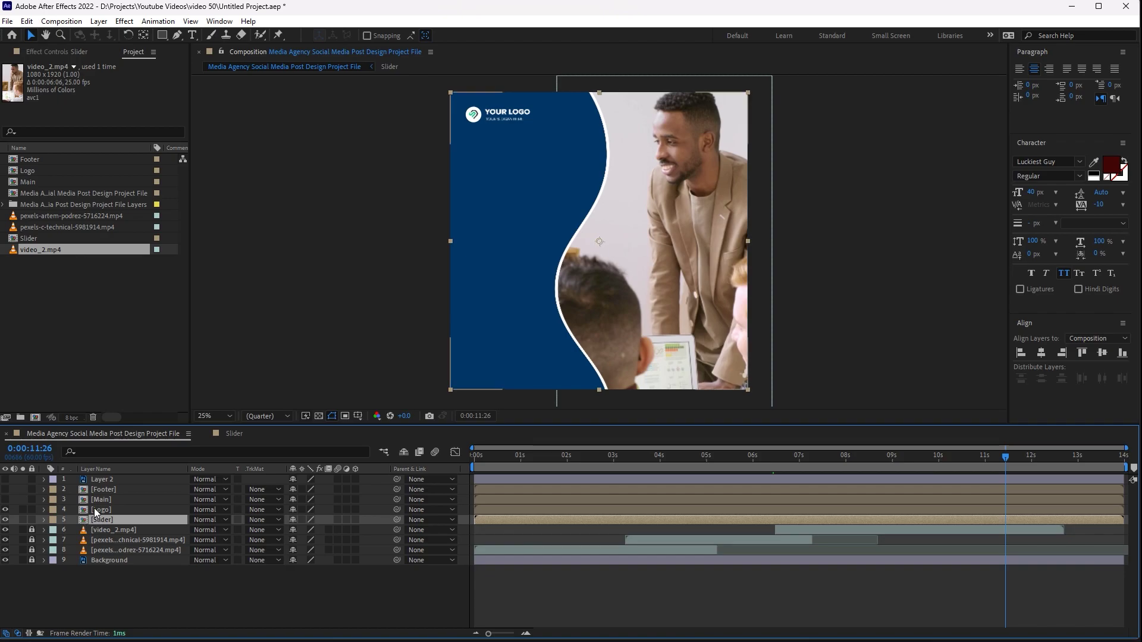
click(94, 509)
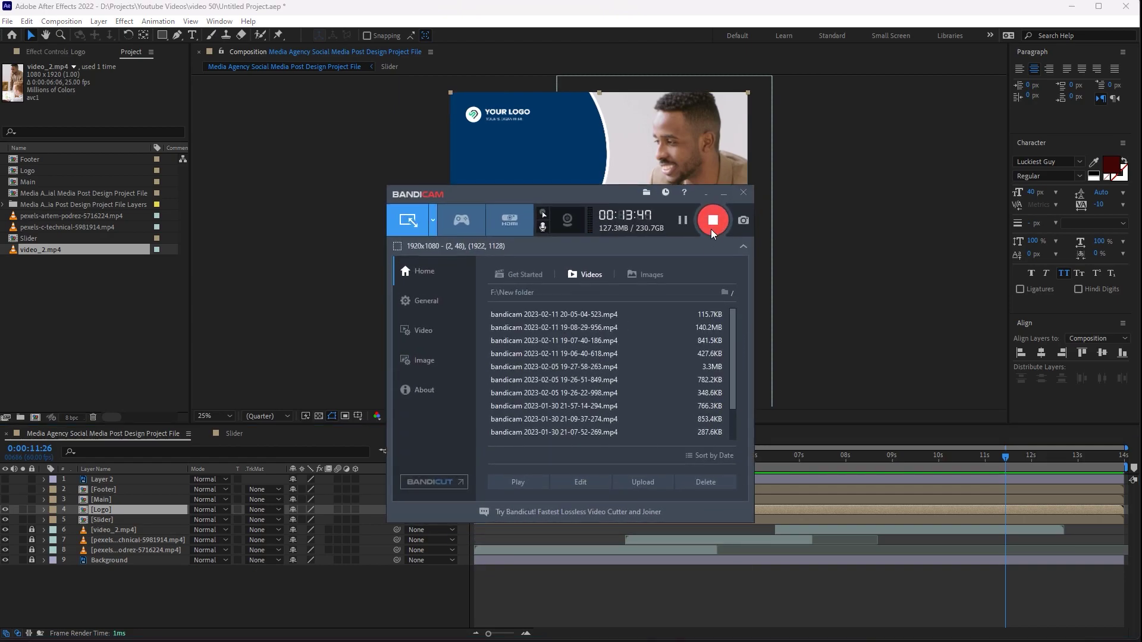
click(724, 192)
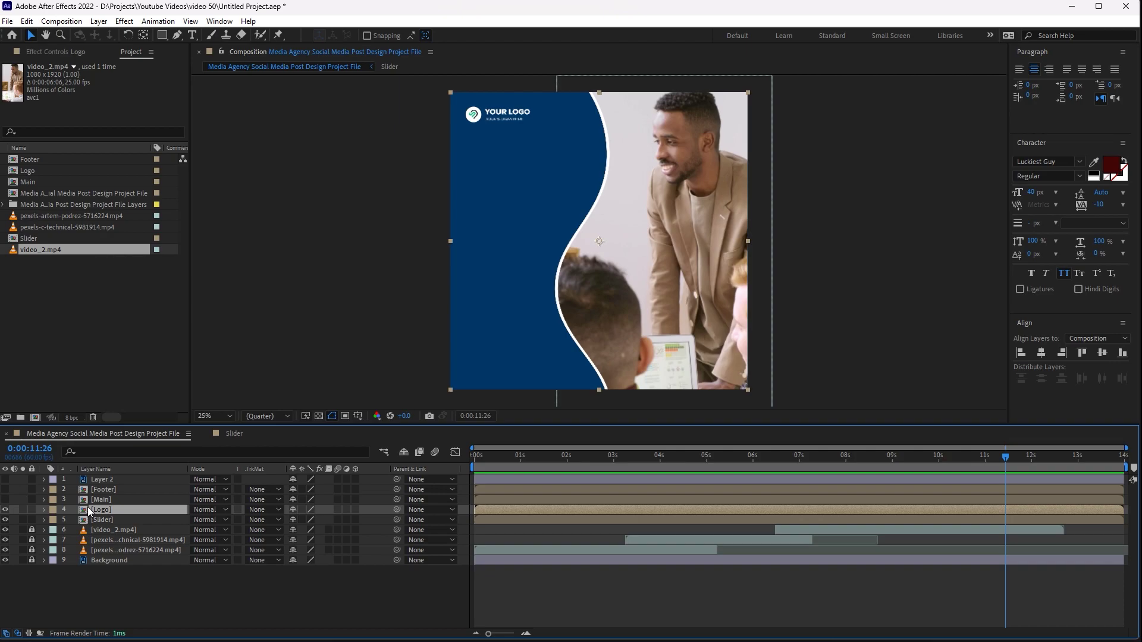
Keyframe the Logo's Position so it slides down from above the frame into place
key(p)
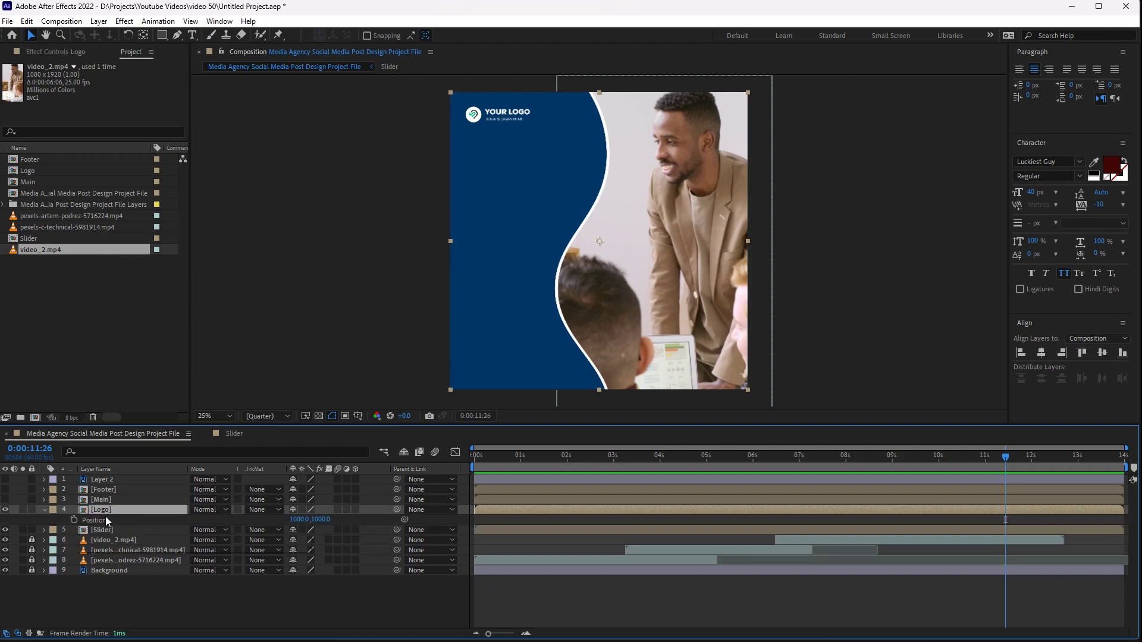
drag(522, 467, 491, 467)
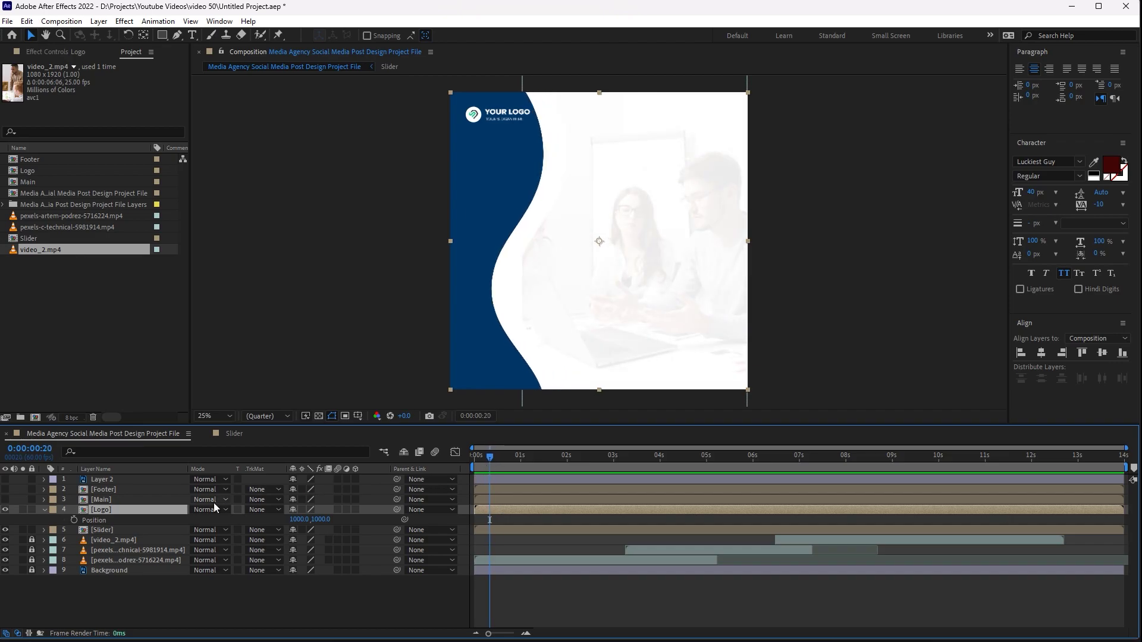
click(74, 521)
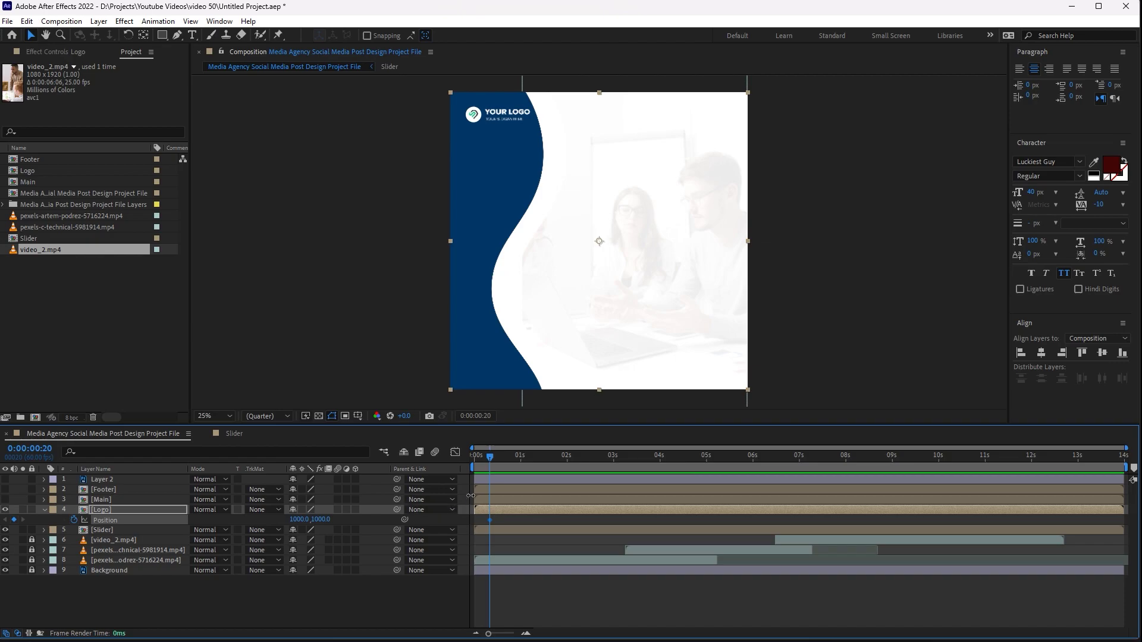
mouse_move(492, 467)
mouse_down()
mouse_move(503, 463)
mouse_move(492, 459)
mouse_up()
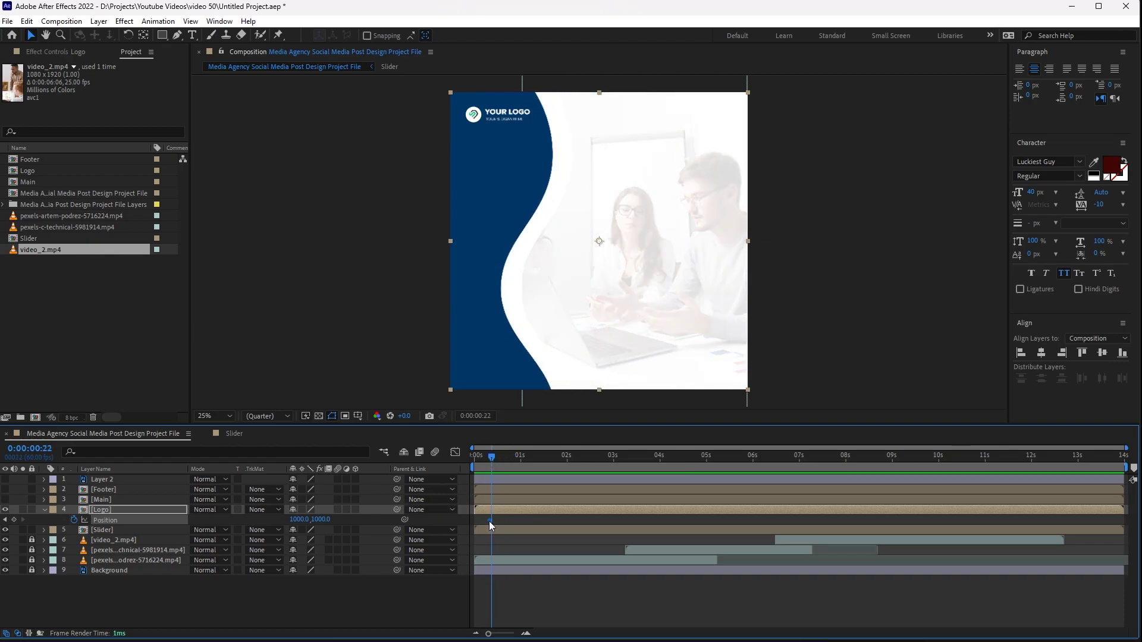
drag(489, 520, 528, 521)
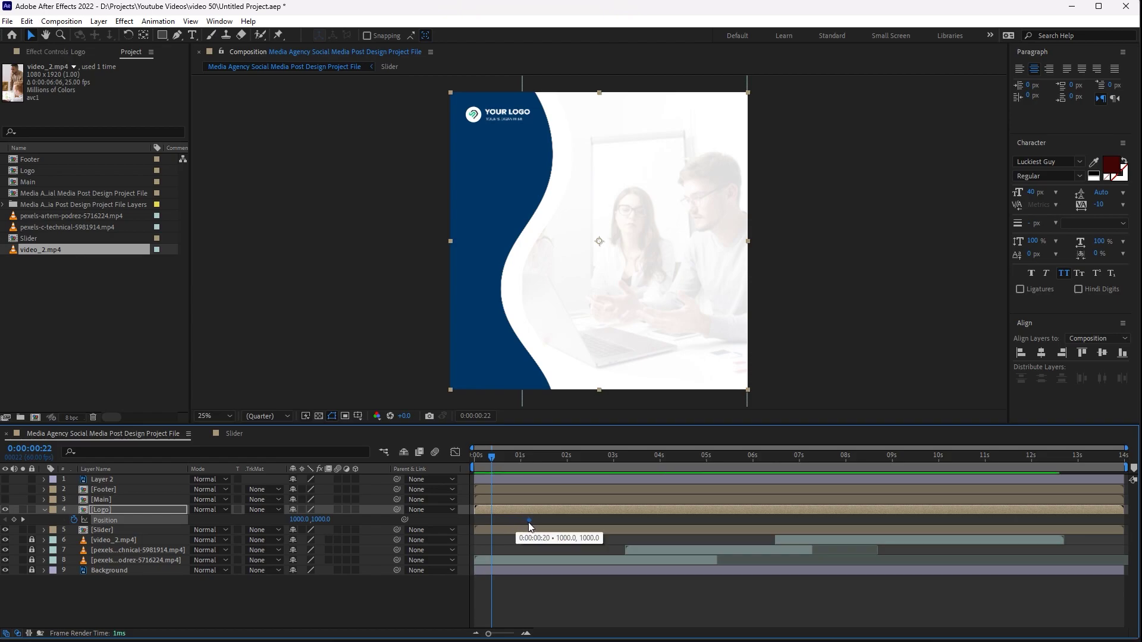
drag(308, 521, 194, 515)
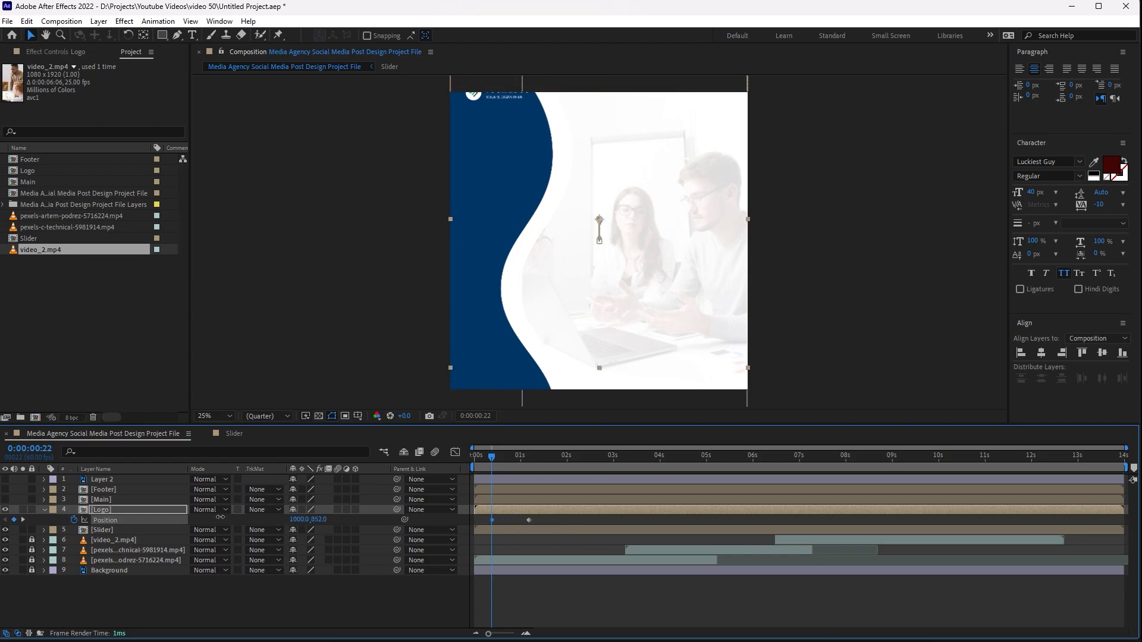
key(space)
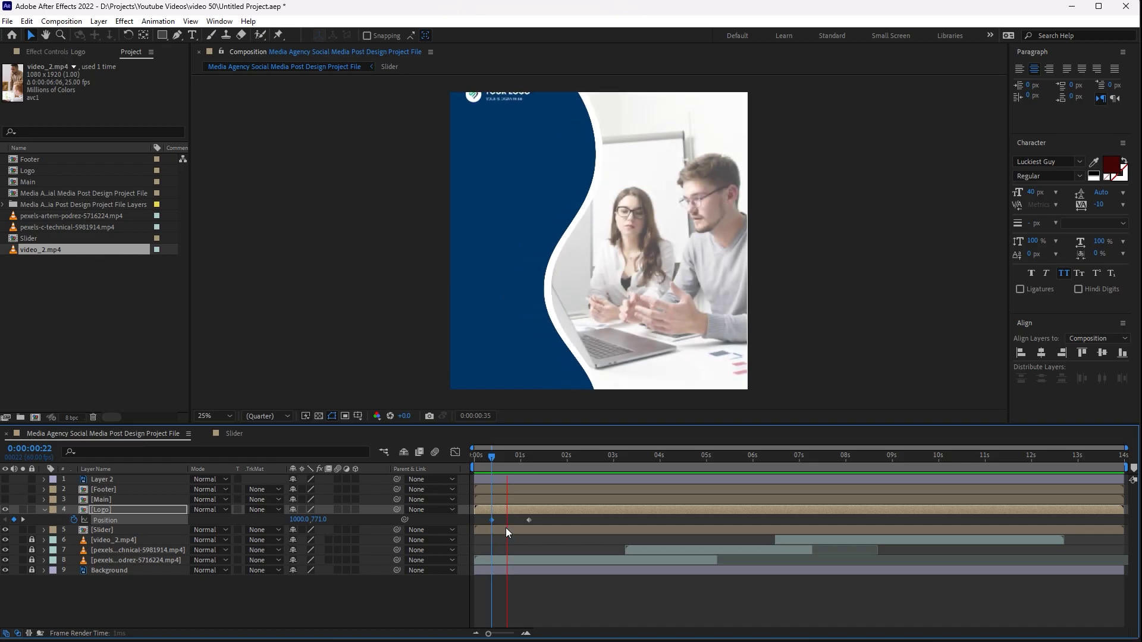
Ease the logo's Position keyframes and steepen the speed curve in the Graph Editor
click(548, 527)
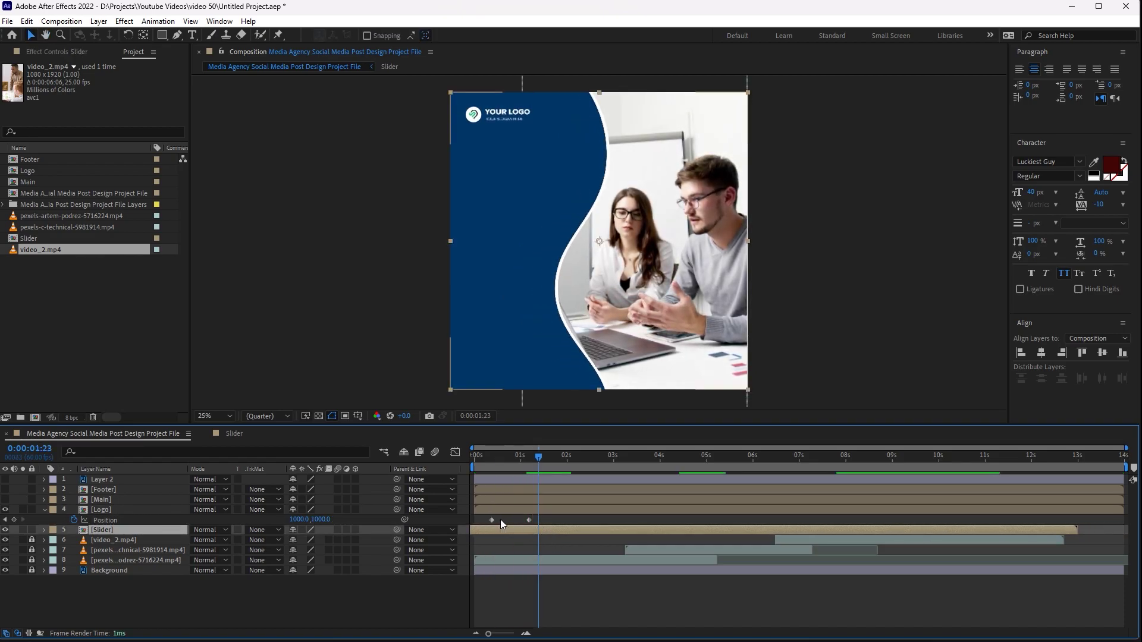
drag(548, 521, 480, 520)
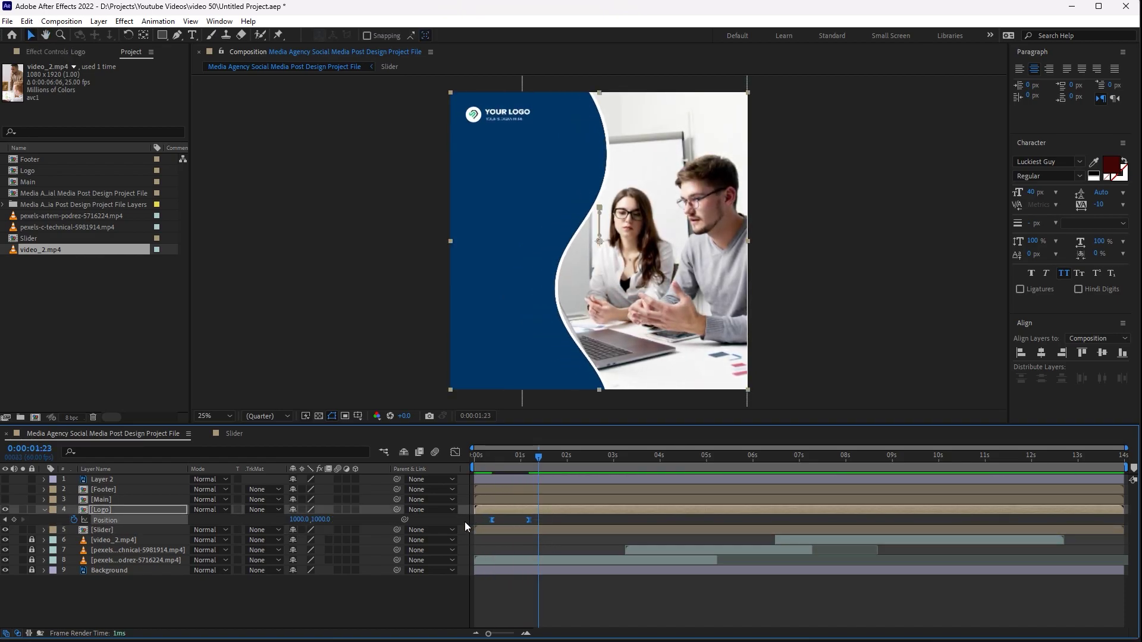
click(454, 454)
drag(526, 607, 511, 600)
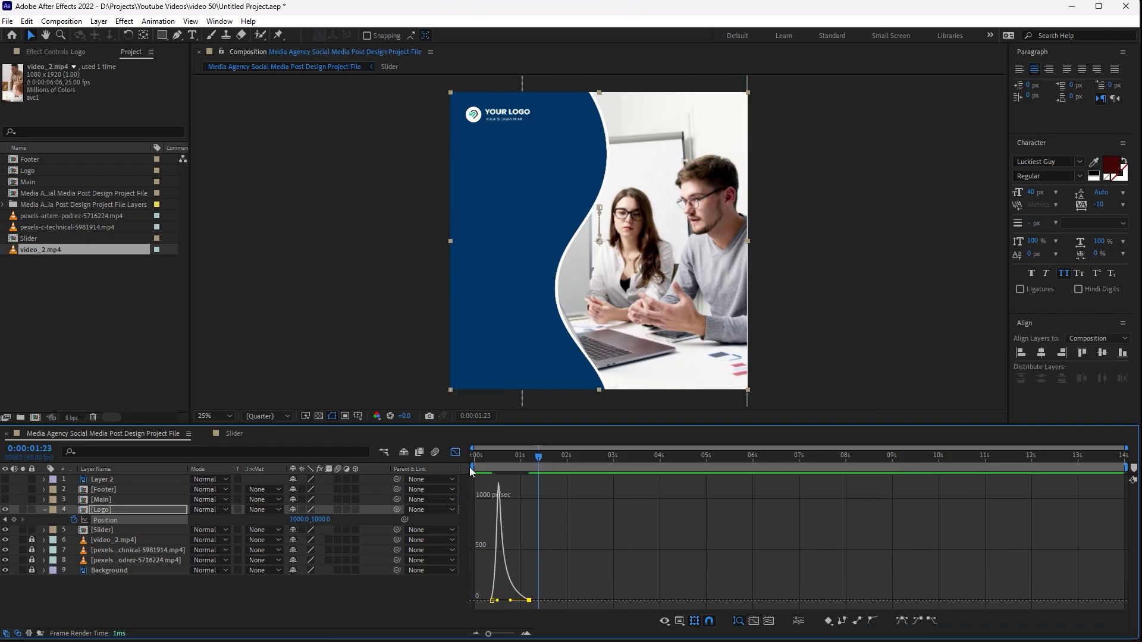
click(454, 454)
drag(485, 455, 491, 456)
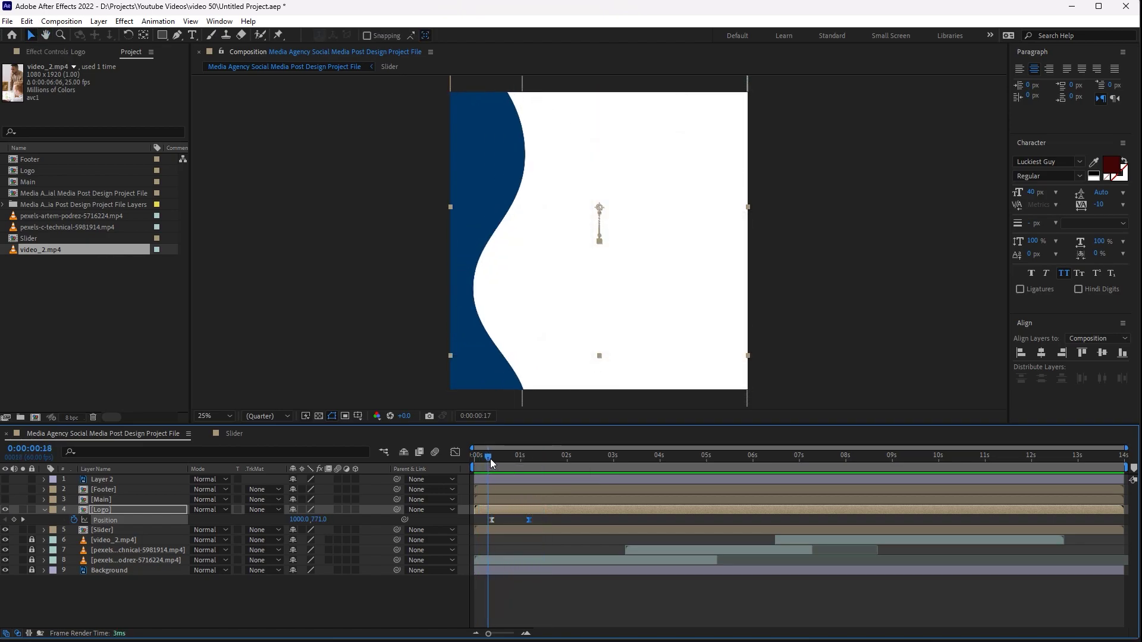
click(101, 490)
In the Footer precomp, keyframe both text lines' Position to rise from below the frame
double_click(78, 491)
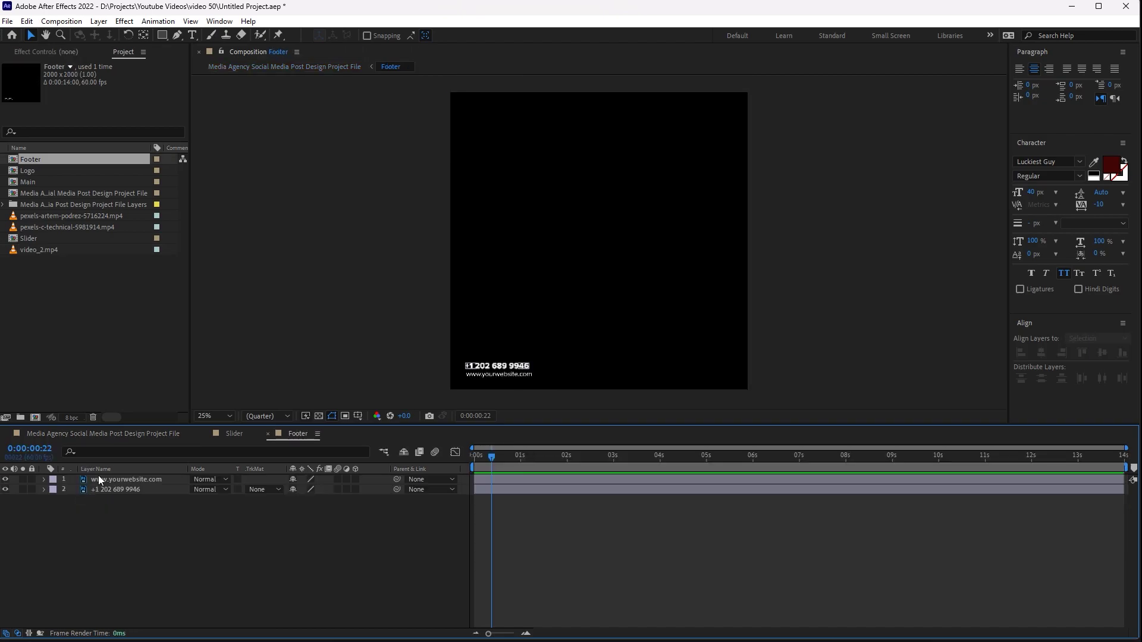
scroll(490, 375, up, 2)
mouse_move(492, 379)
mouse_down()
mouse_move(559, 360)
mouse_move(557, 295)
mouse_up()
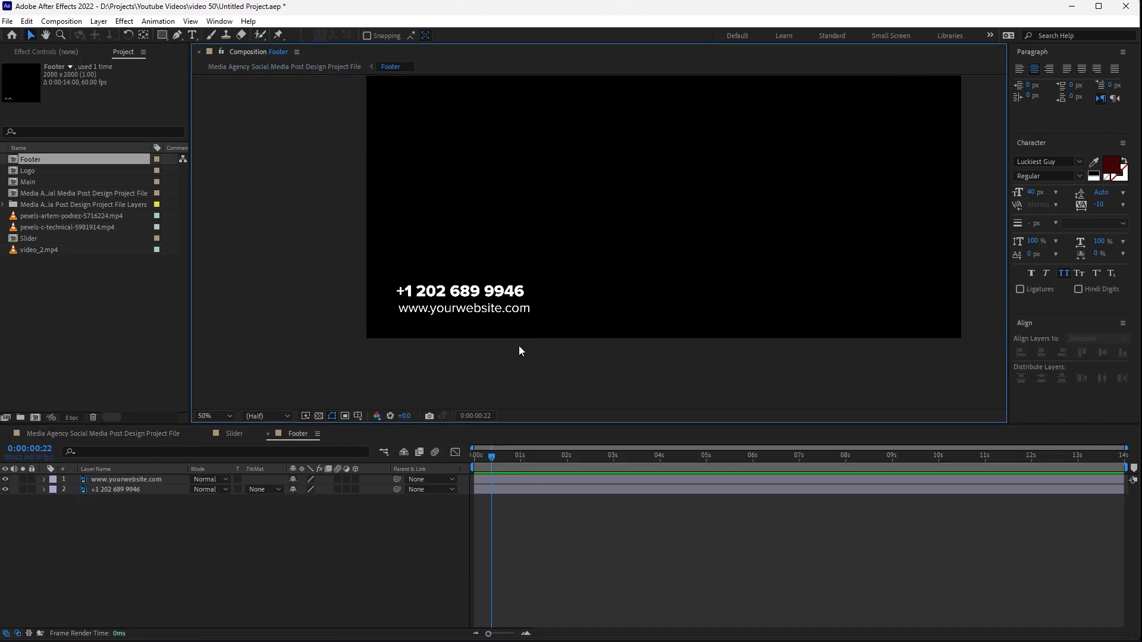
key(ctrl+a)
key(p)
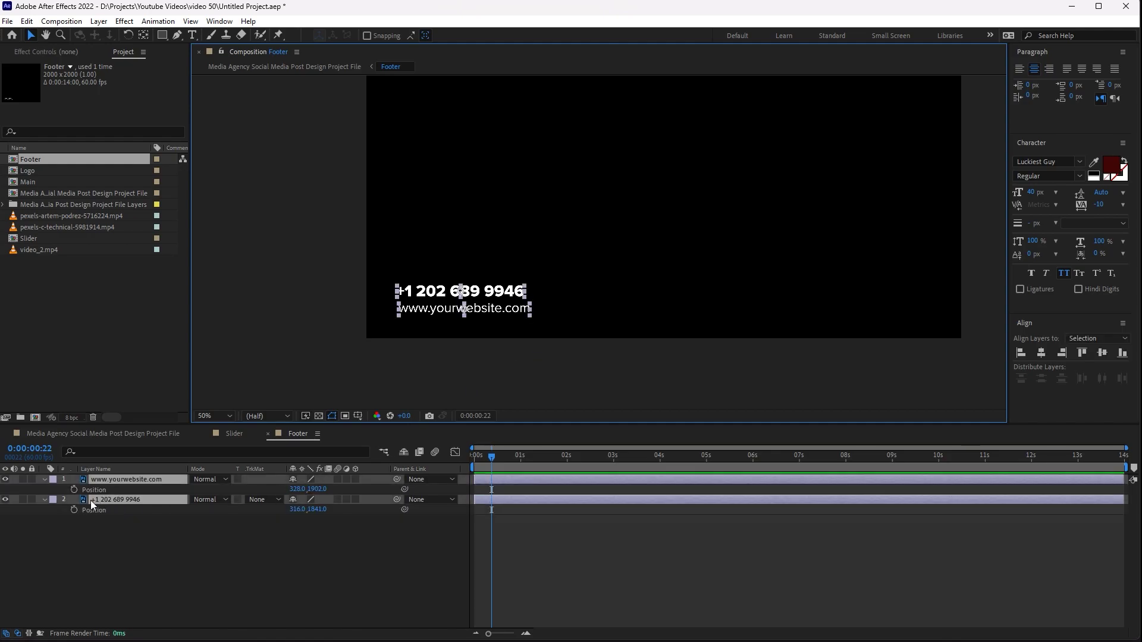
click(74, 490)
drag(491, 489, 533, 489)
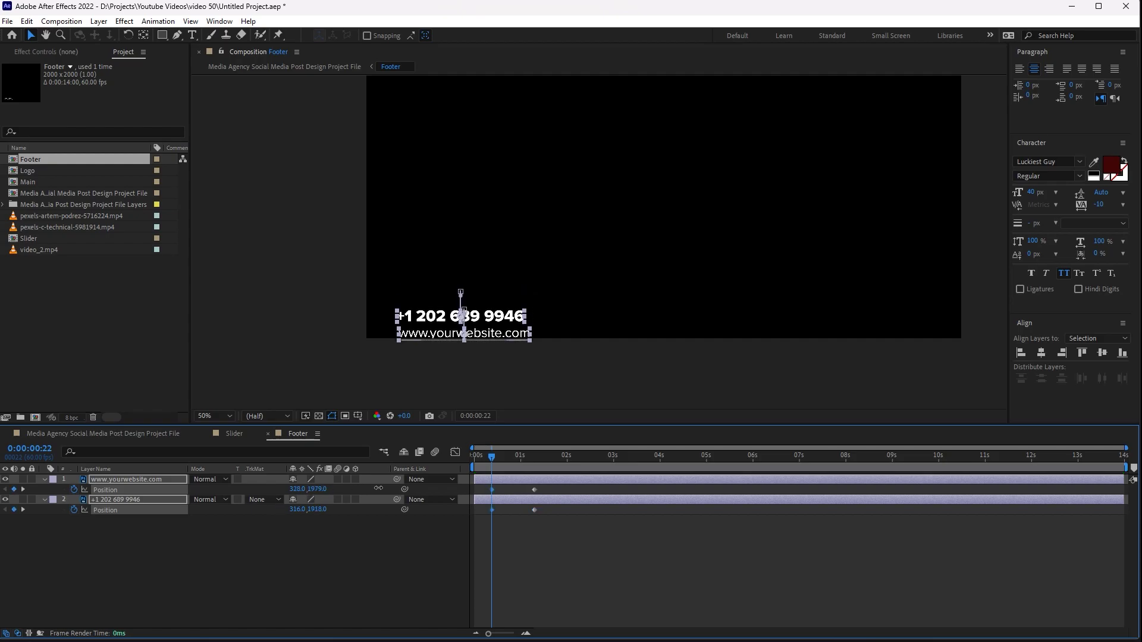
drag(318, 489, 537, 489)
Easy Ease the footer keyframes, steepen the speed graph, preview, and return to the main comp
click(548, 491)
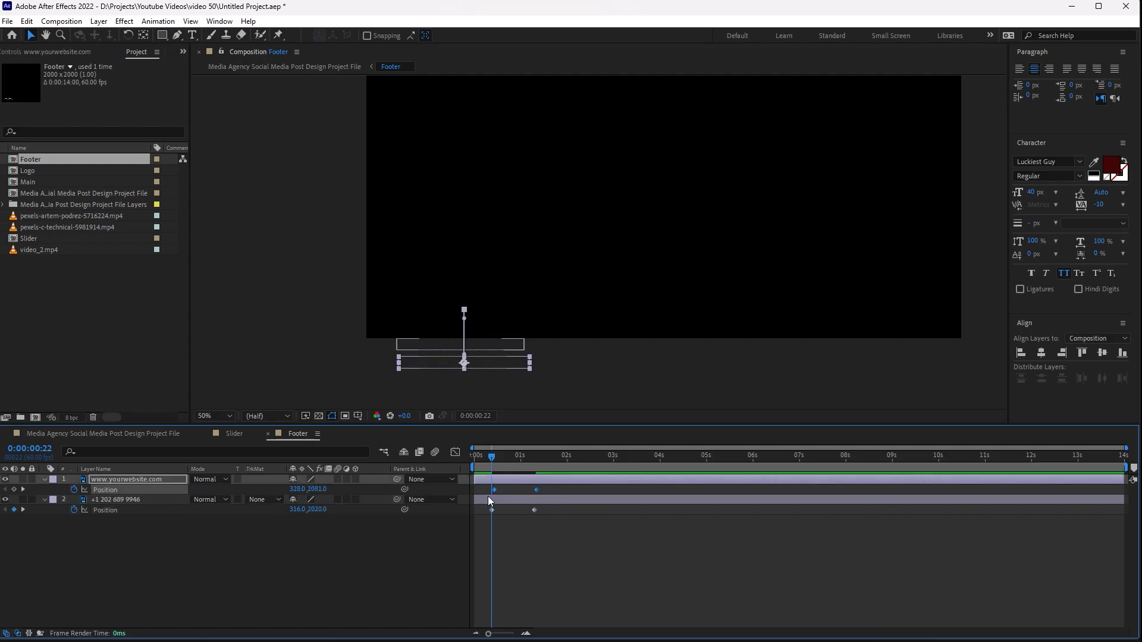
drag(557, 515, 471, 480)
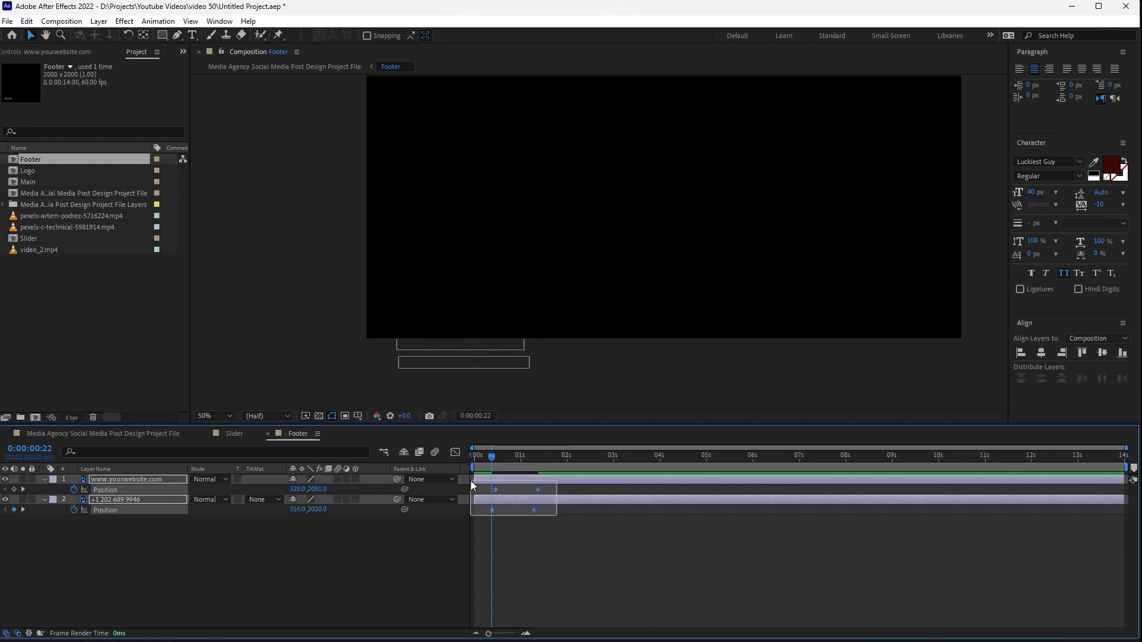
key(F9)
click(455, 452)
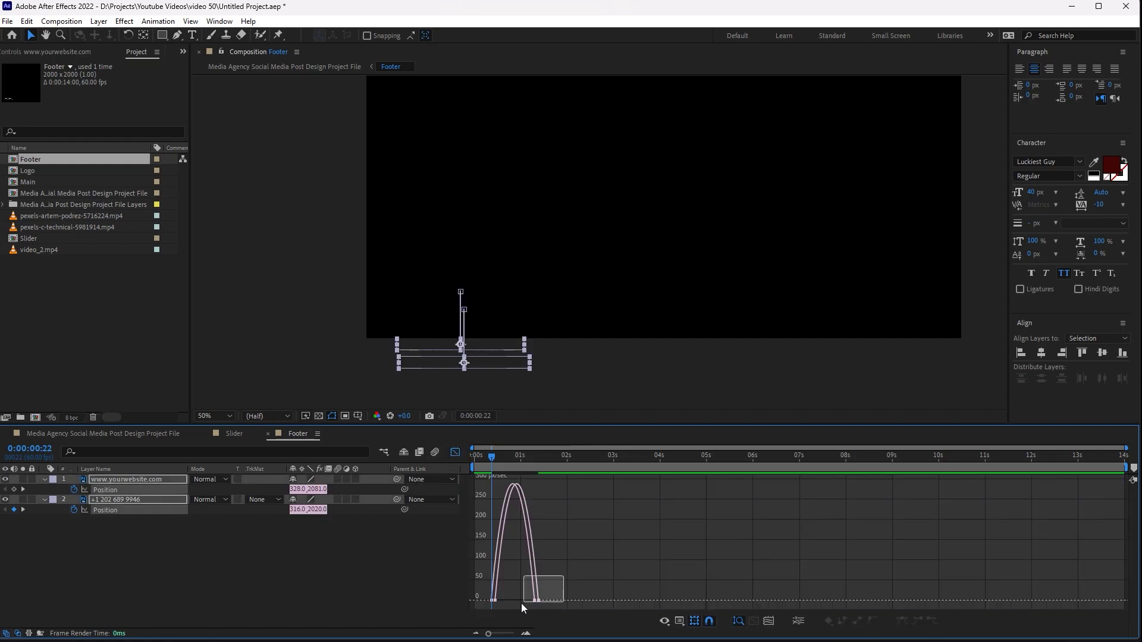
drag(522, 603, 498, 598)
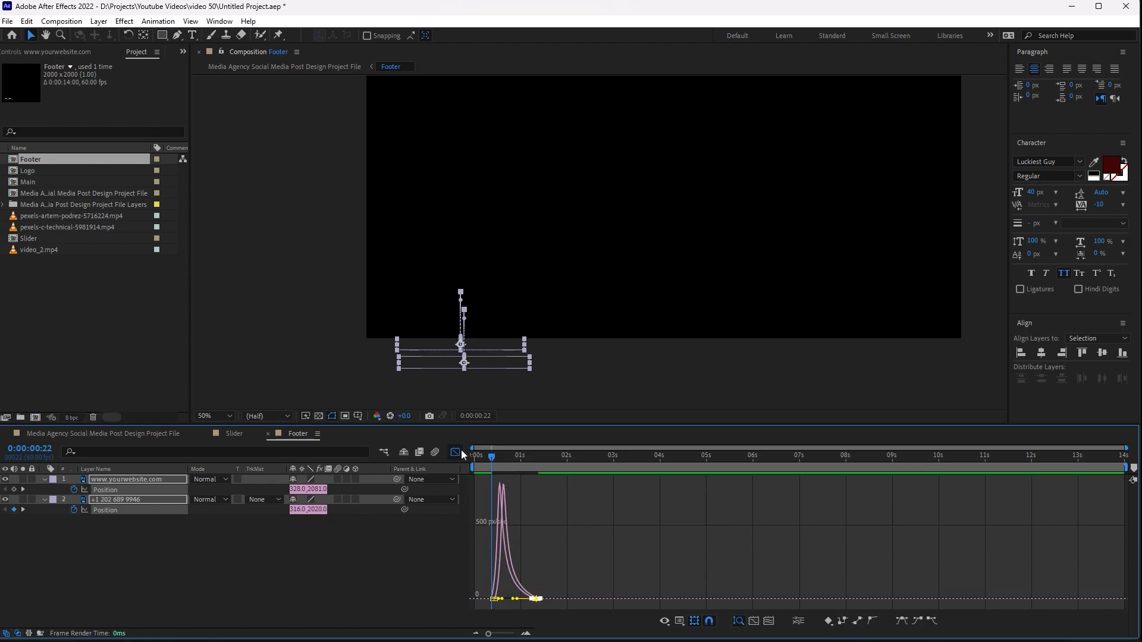
click(455, 452)
drag(501, 456, 493, 455)
key(space)
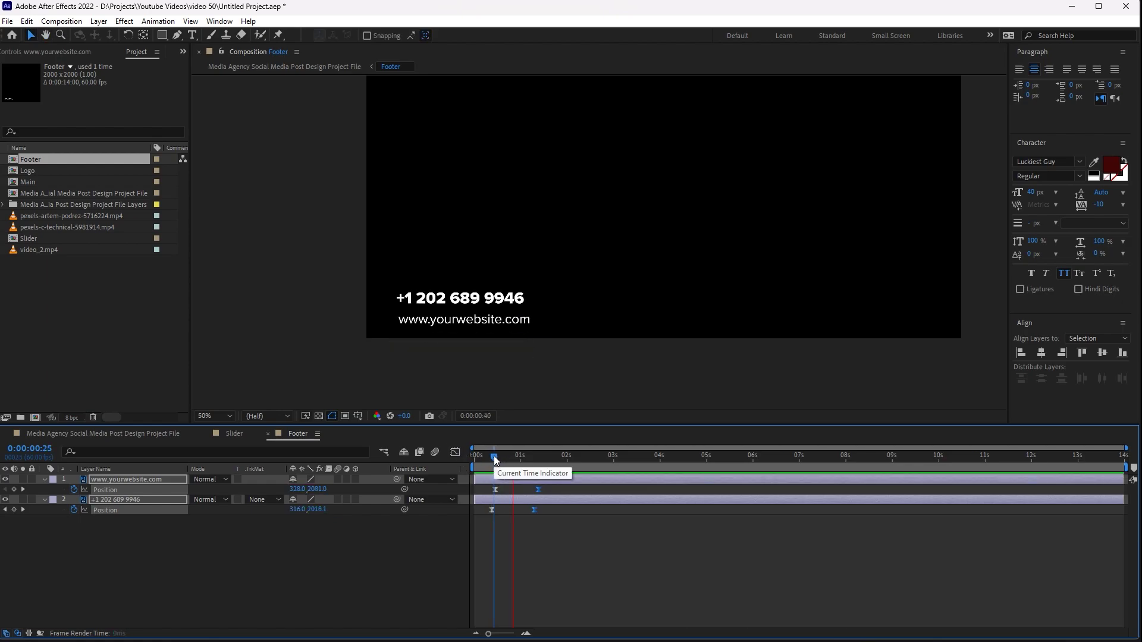
click(124, 435)
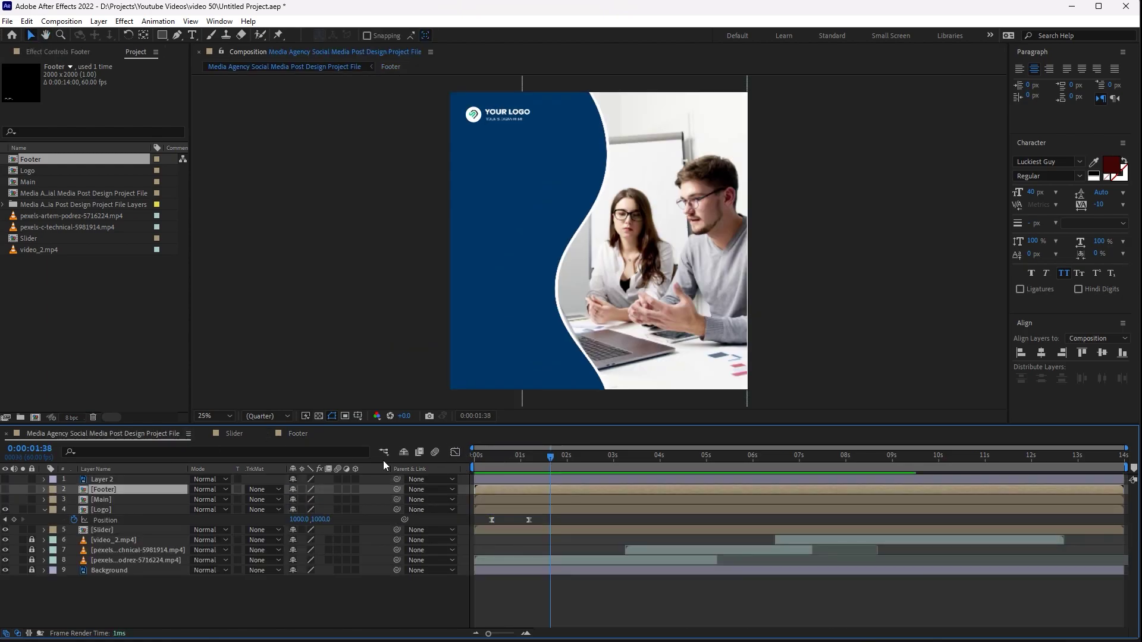
Turn the Footer and Main layers back on, previewing the footer slide-up along the way
click(488, 456)
key(space)
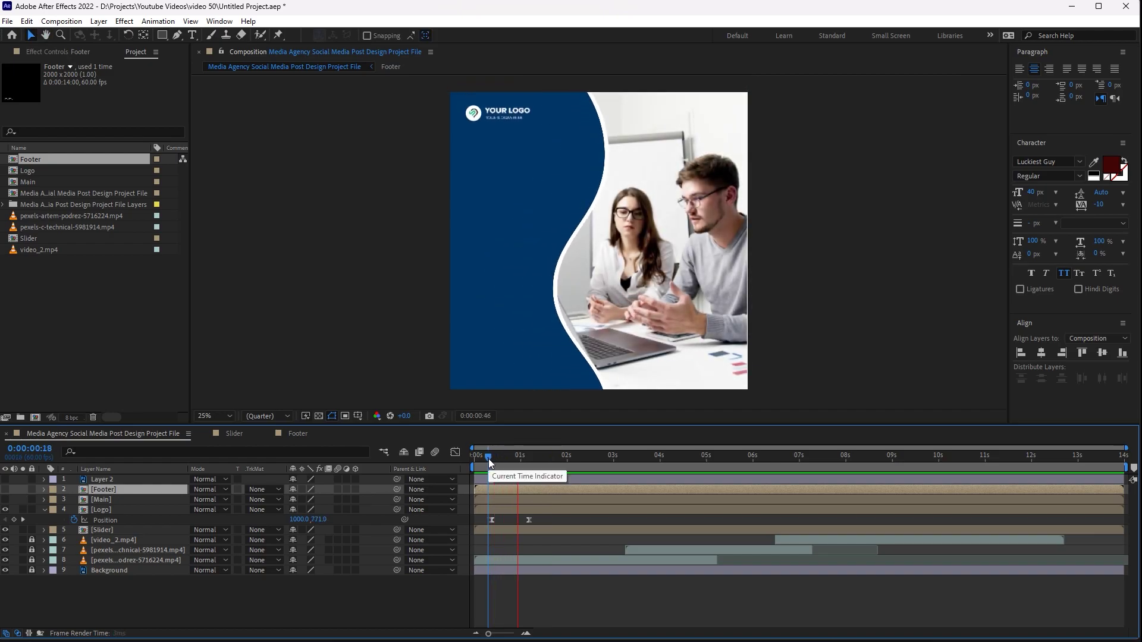
key(space)
click(5, 490)
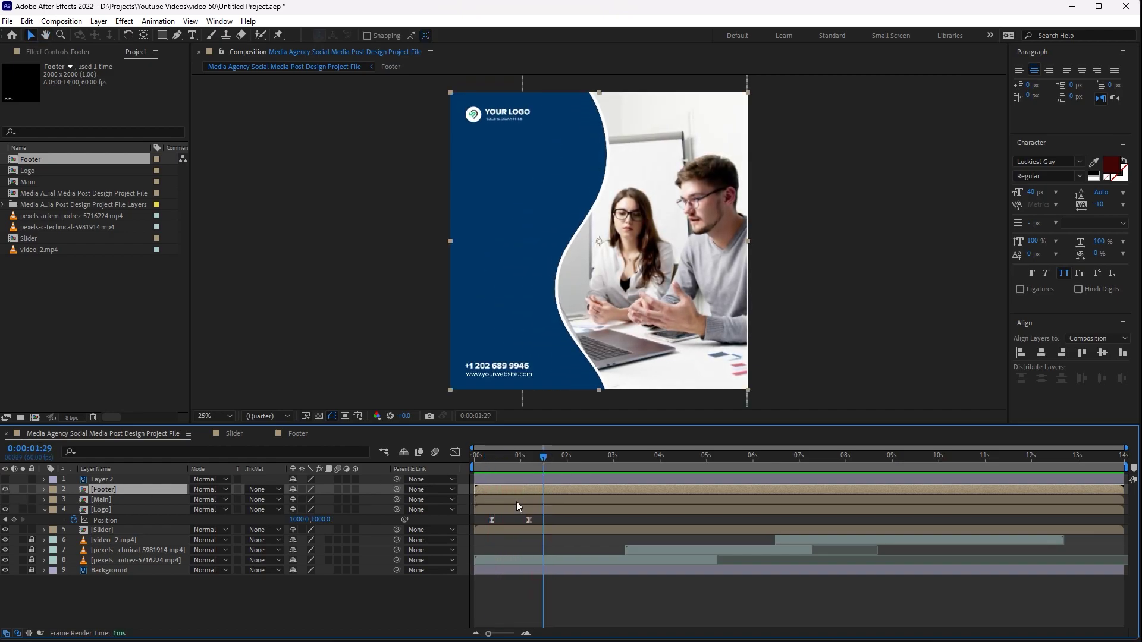
click(478, 466)
key(space)
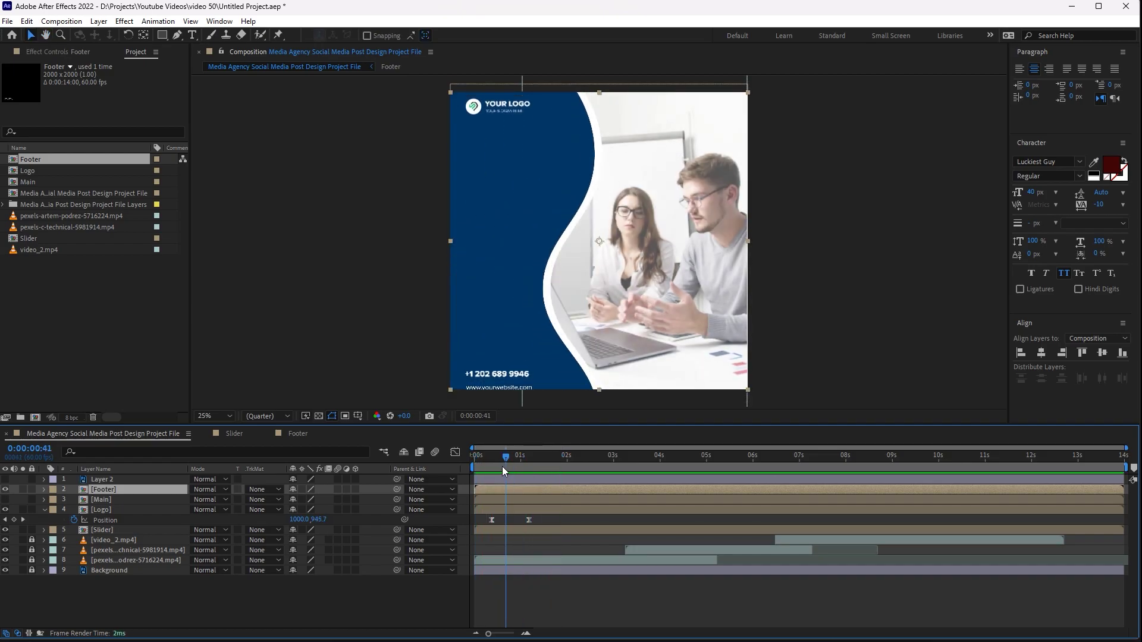
drag(502, 467, 491, 465)
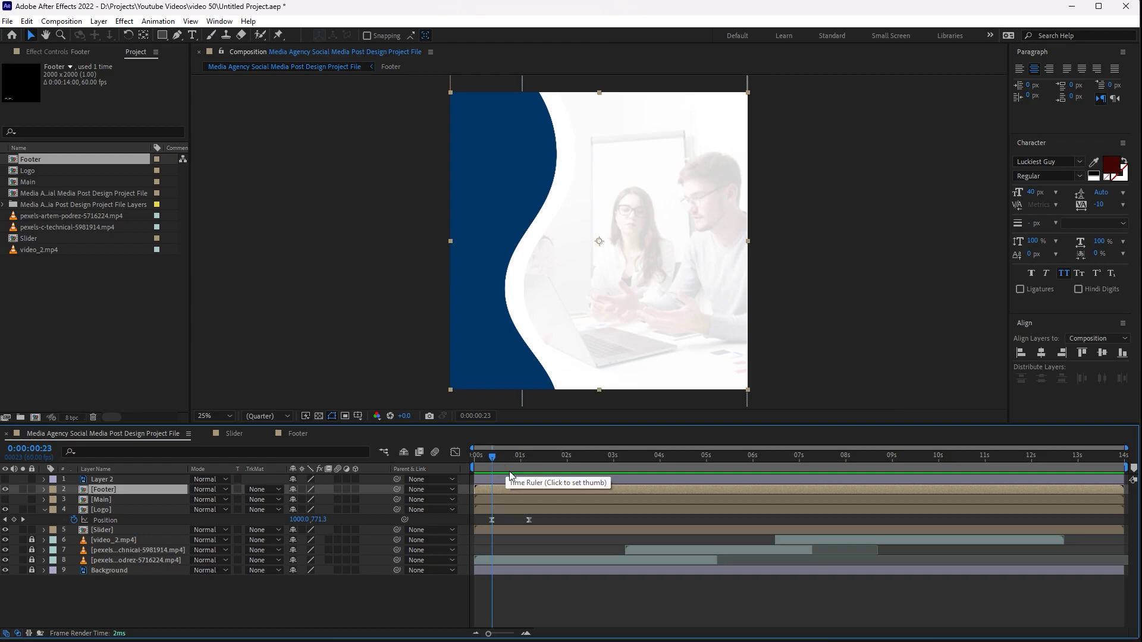
click(98, 502)
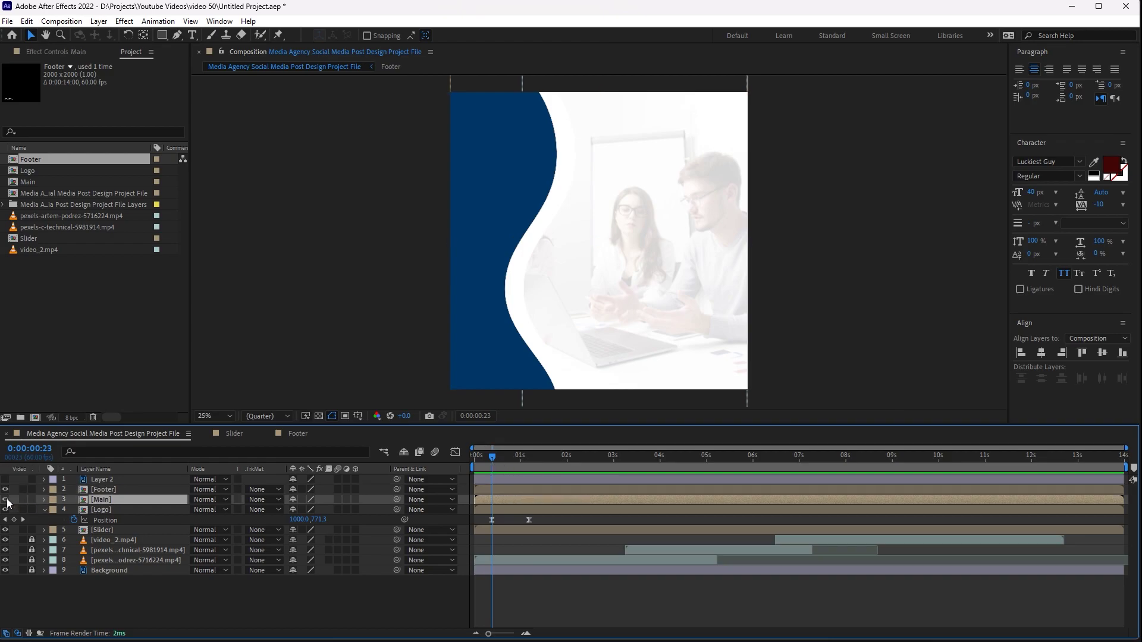
click(5, 499)
In the Main precomp, keyframe all seven layers' Position, starting 475 px further left
double_click(84, 501)
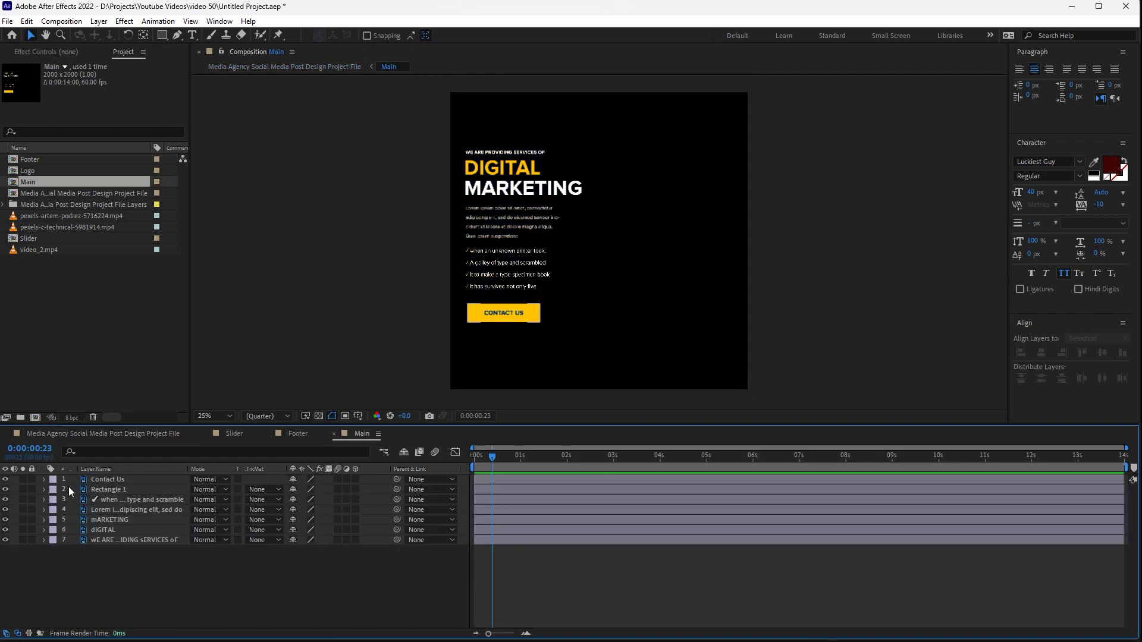
key(ctrl+a)
key(p)
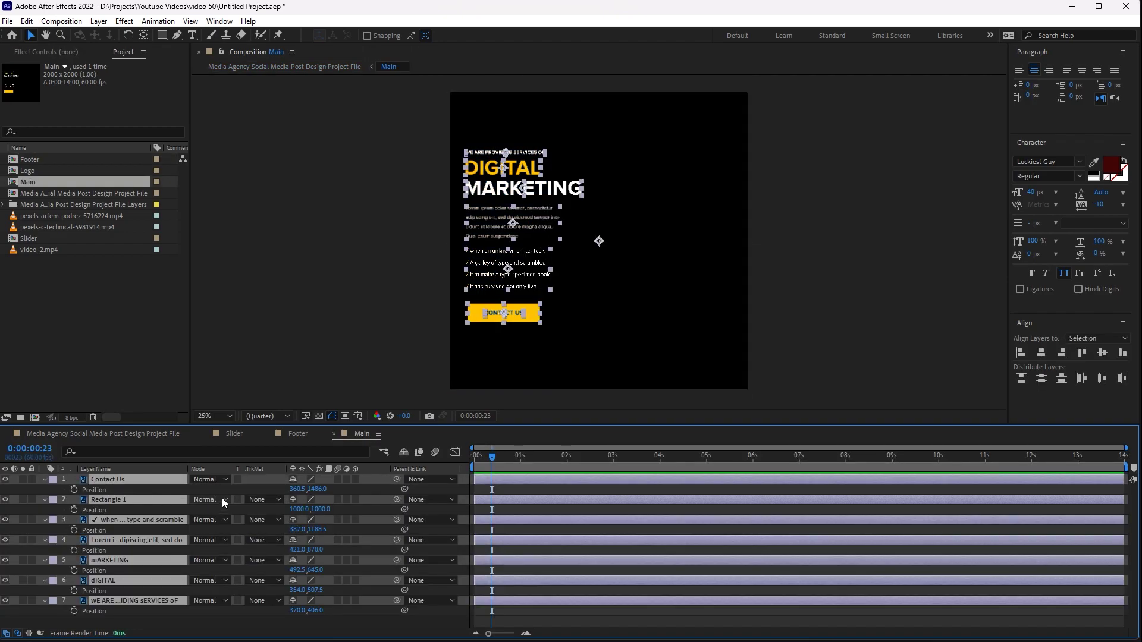
click(73, 489)
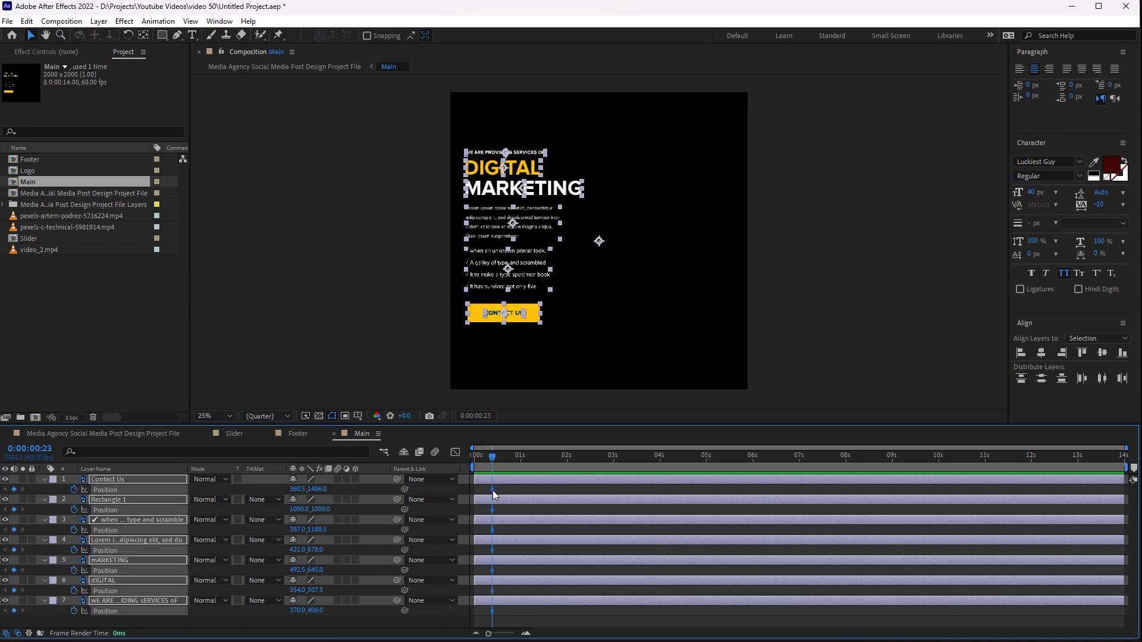
drag(492, 489, 543, 489)
mouse_move(298, 489)
mouse_down()
mouse_move(314, 489)
mouse_move(280, 489)
mouse_up()
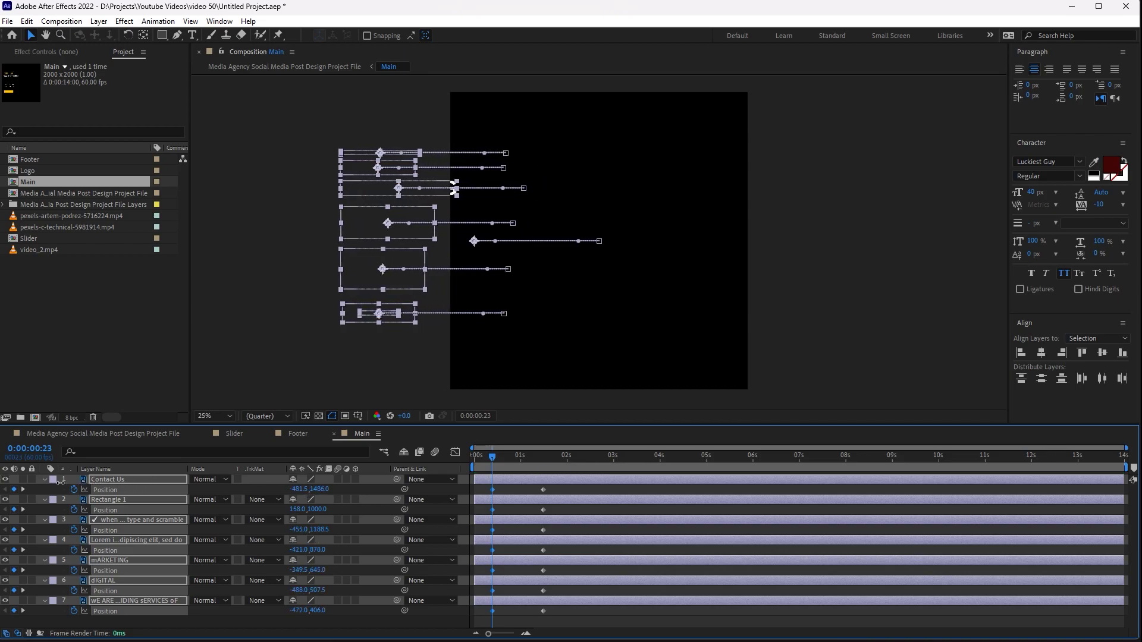
Stagger the seven layers' end Position keyframes one frame apart down the stack
drag(574, 610, 462, 488)
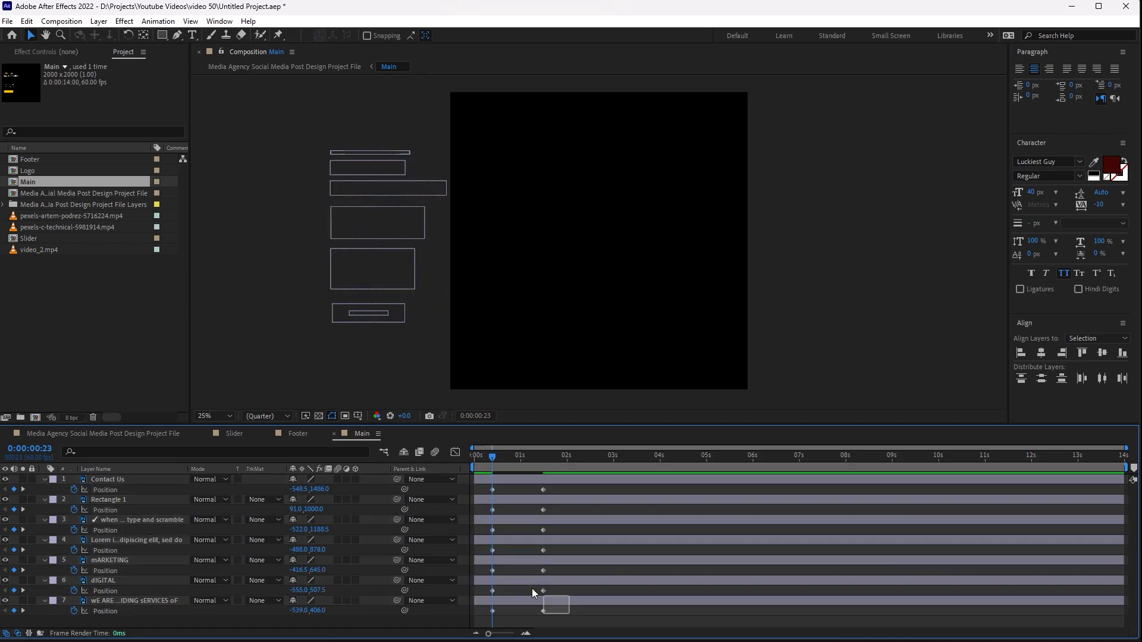
drag(561, 594, 483, 495)
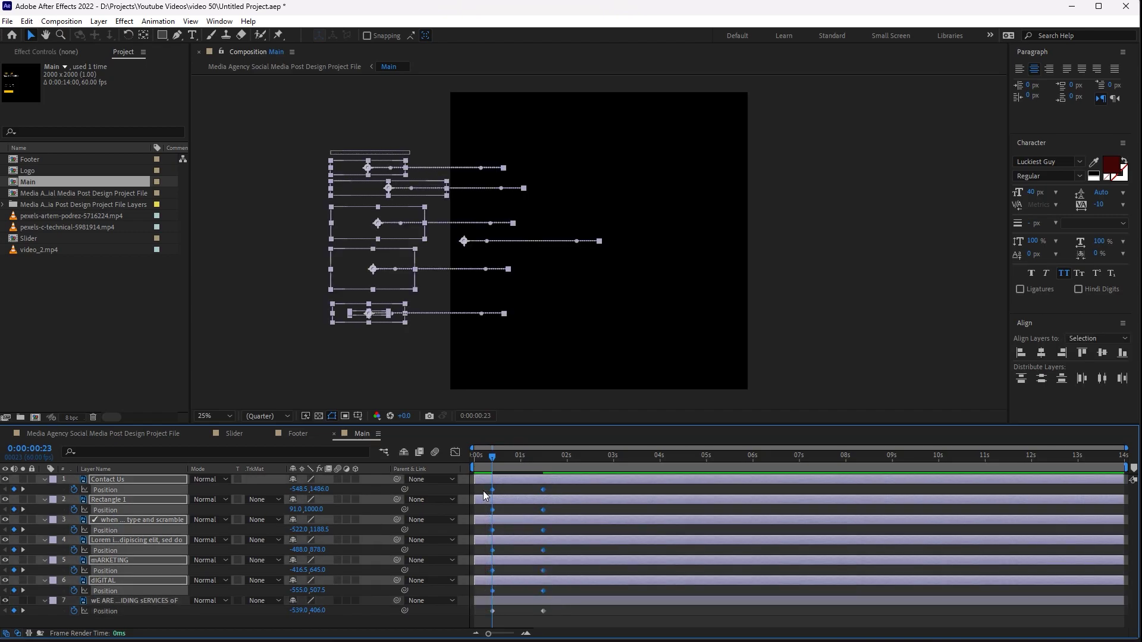
key(alt+Right)
drag(555, 566, 482, 493)
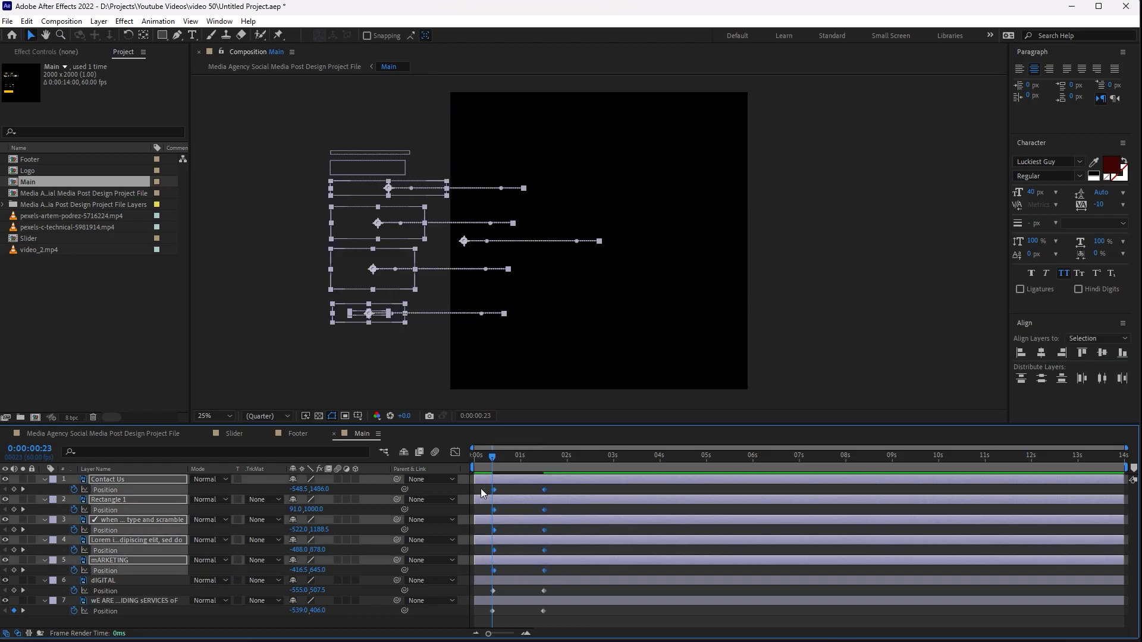
drag(561, 548, 472, 485)
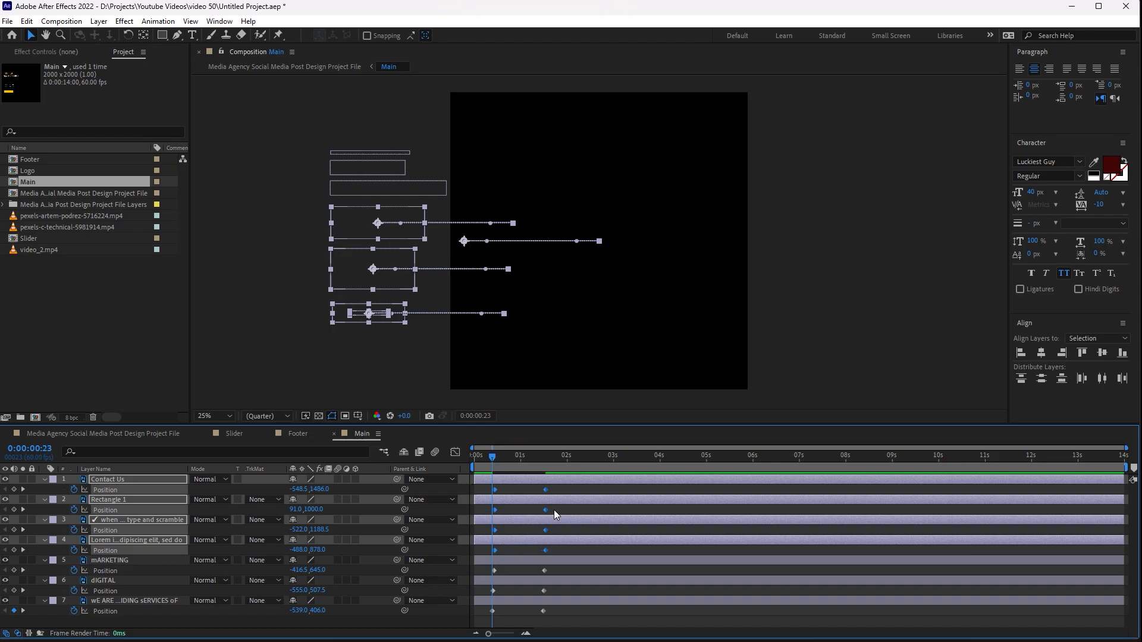
drag(557, 526, 487, 481)
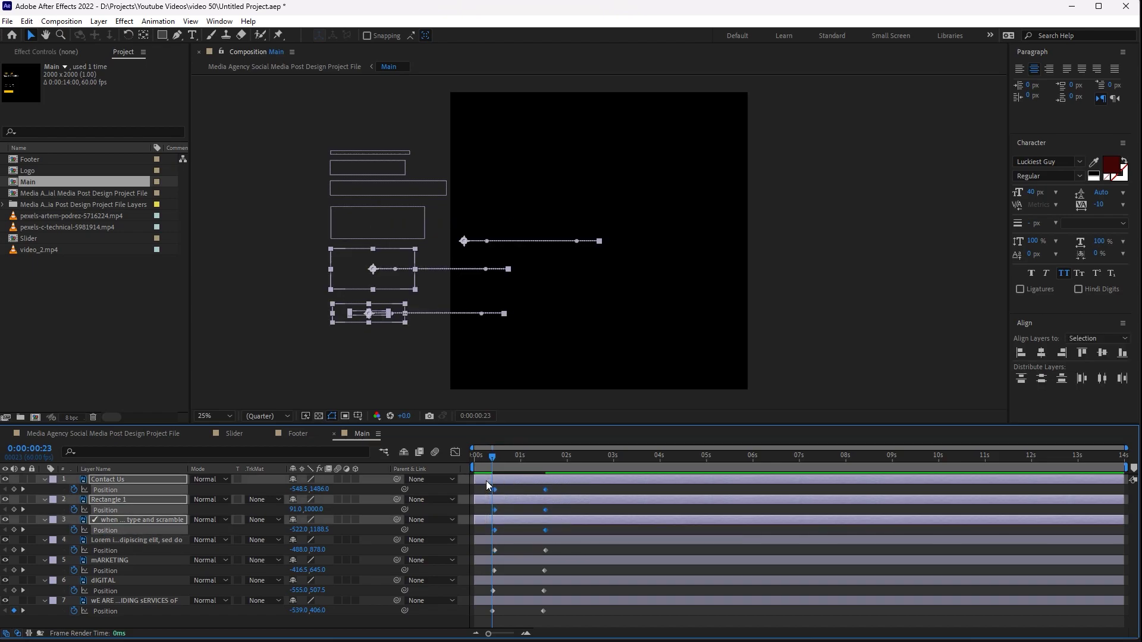
drag(567, 514, 488, 482)
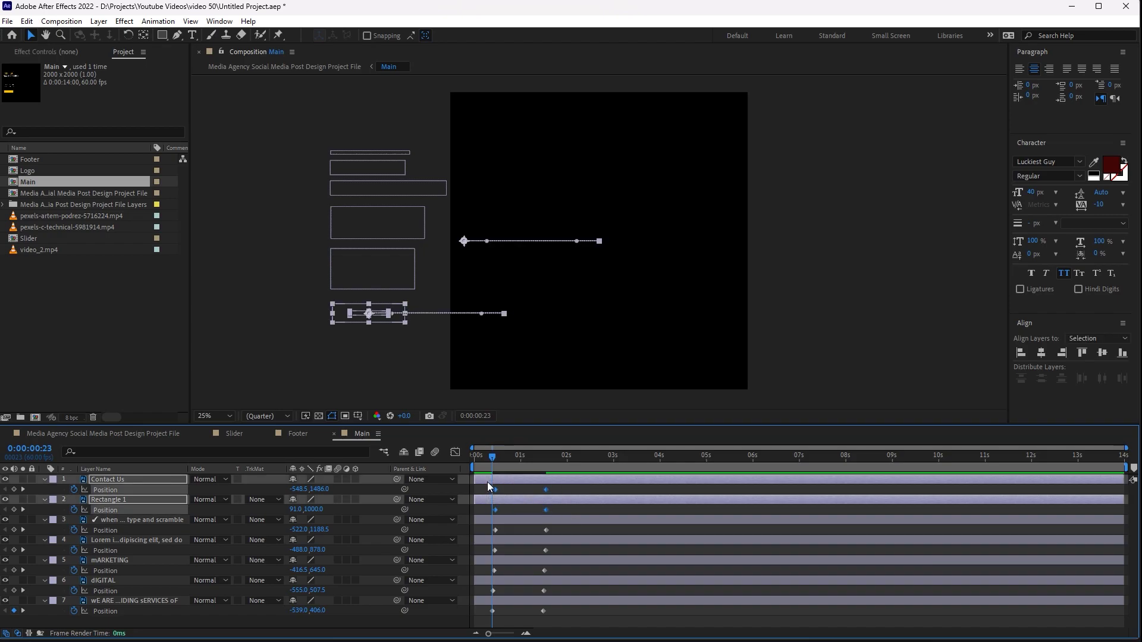
click(558, 489)
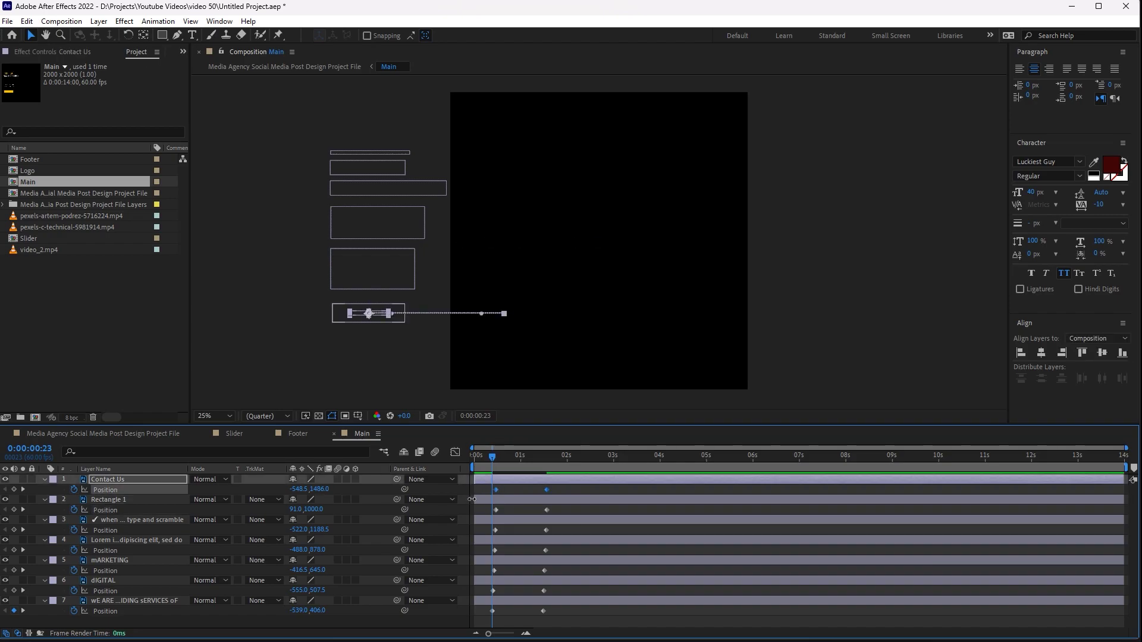
Ease all Position keyframes in the Graph Editor, preview the slide-in and return to the main comp
drag(577, 613, 488, 489)
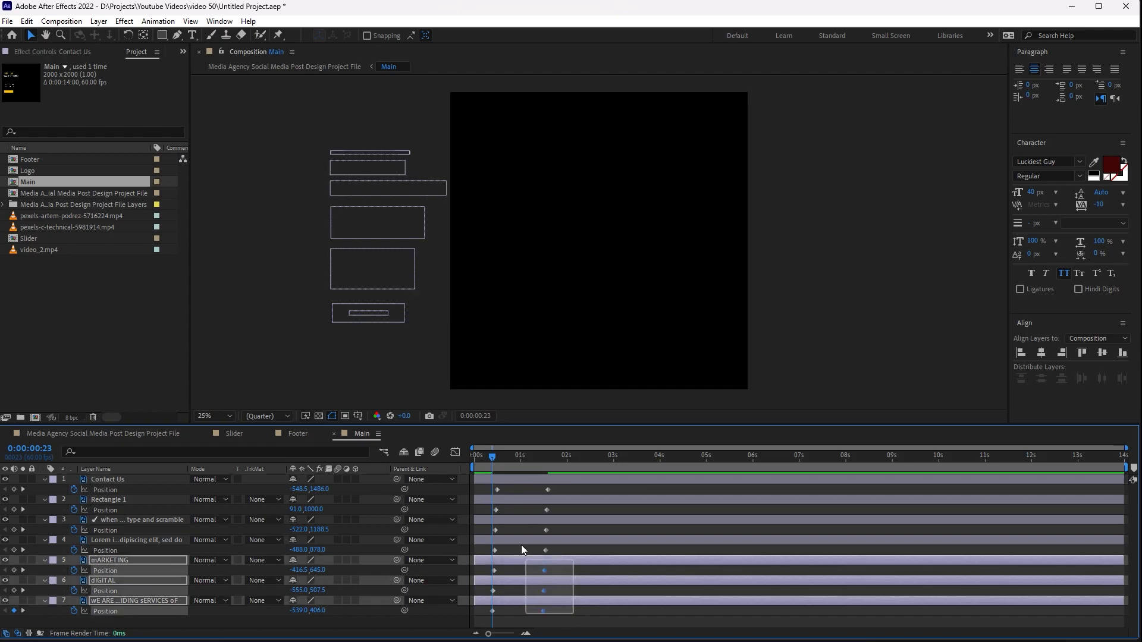
click(456, 452)
drag(566, 595, 532, 605)
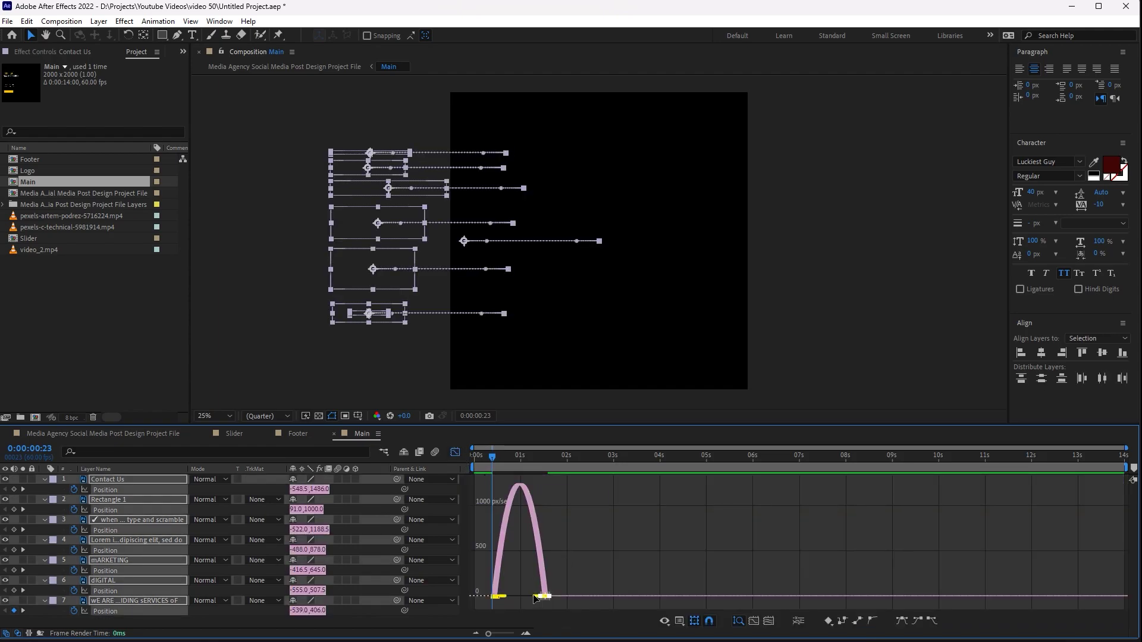
key(shift+F3)
click(473, 456)
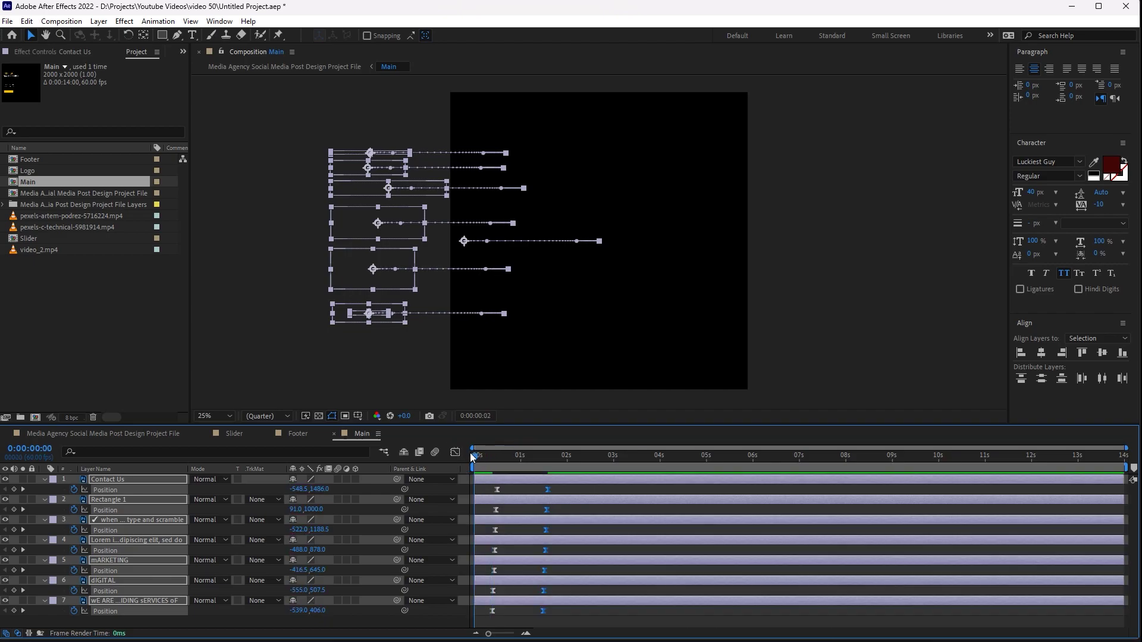
key(space)
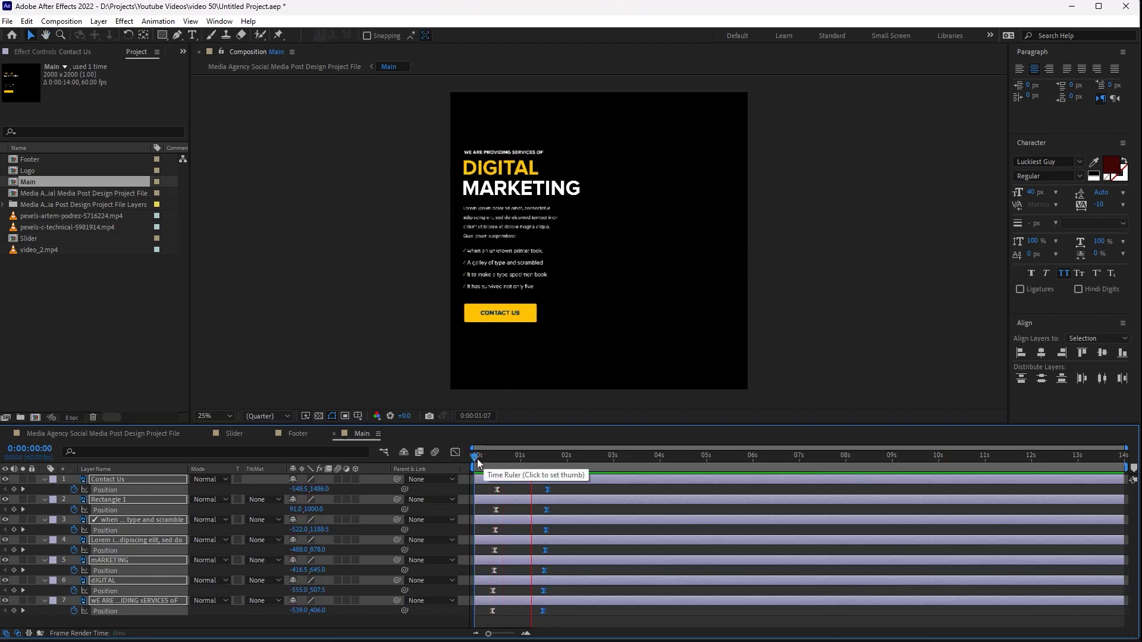
click(104, 433)
click(474, 461)
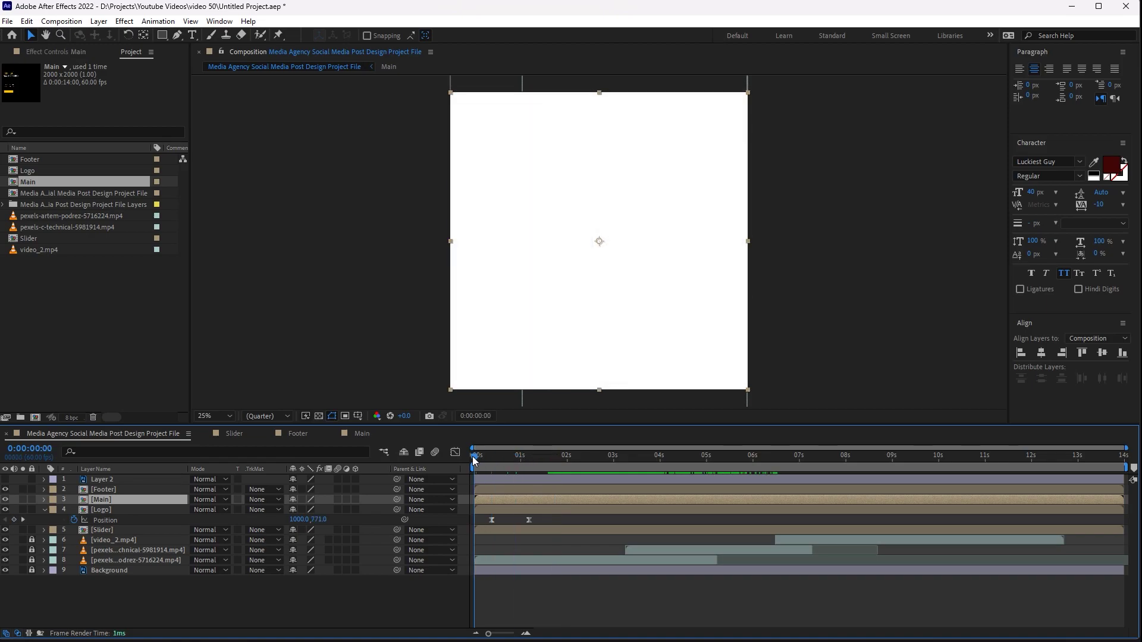
key(space)
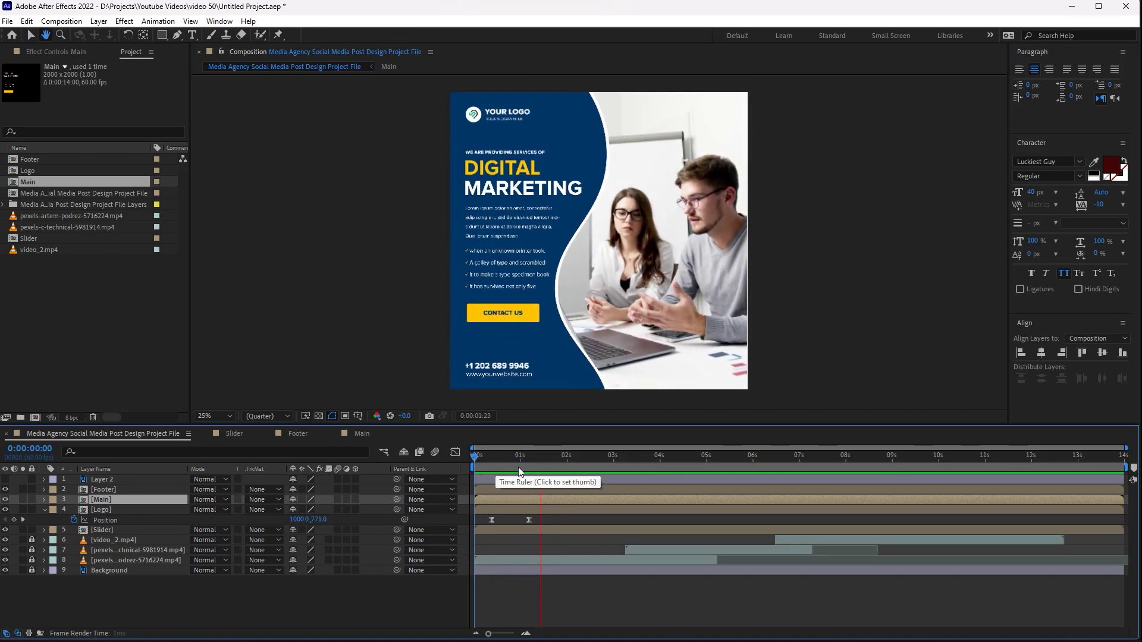
key(space)
click(362, 434)
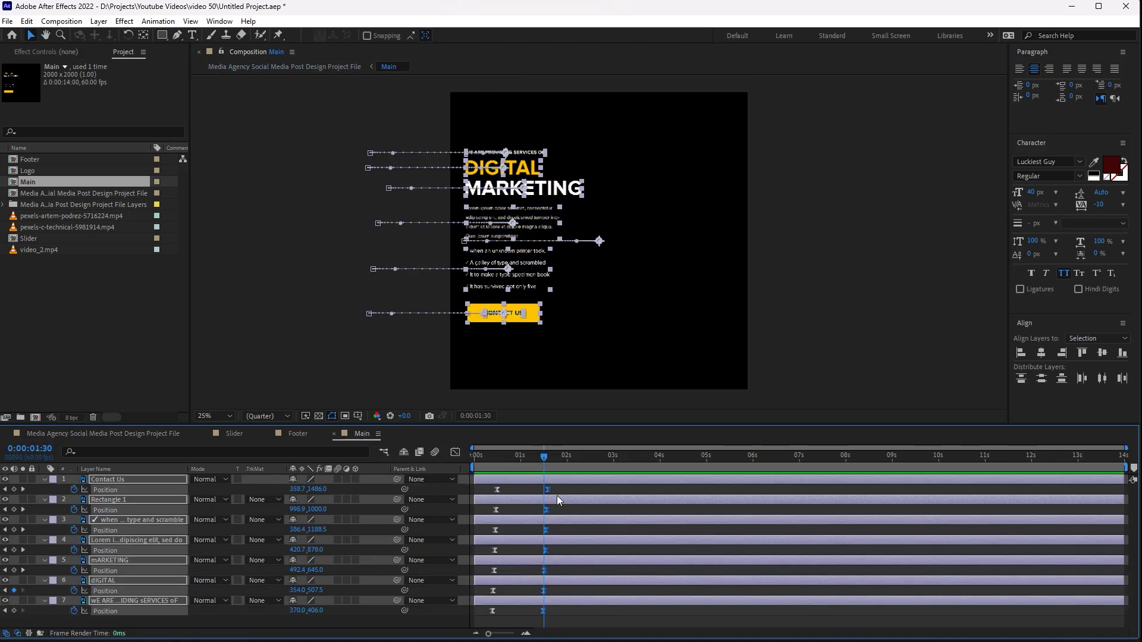
drag(563, 491, 486, 614)
click(163, 438)
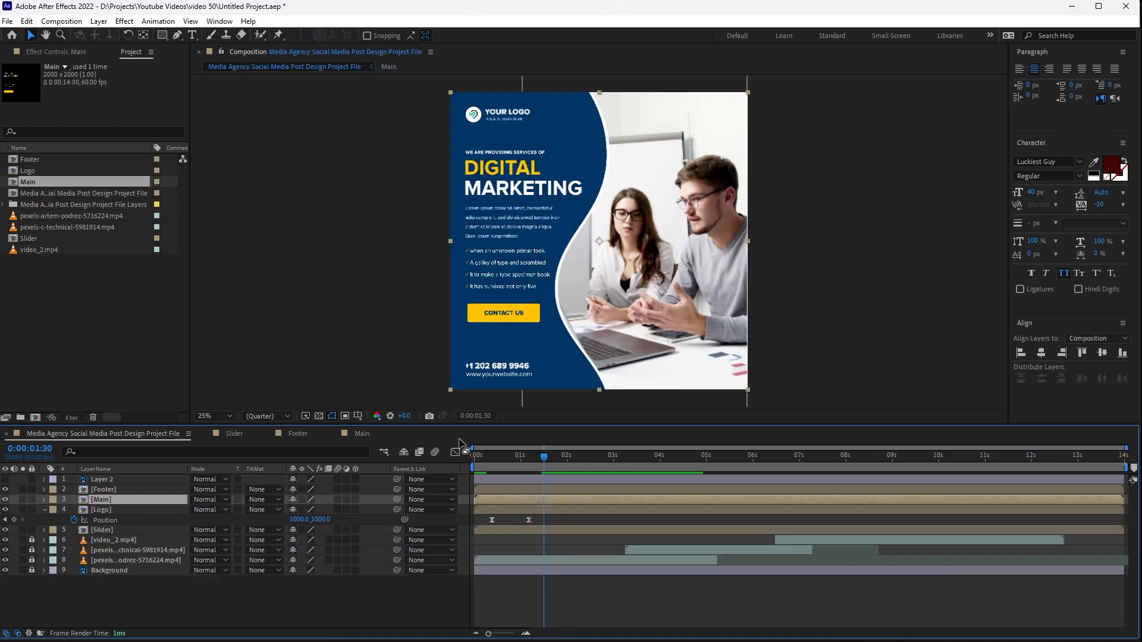
click(483, 455)
key(space)
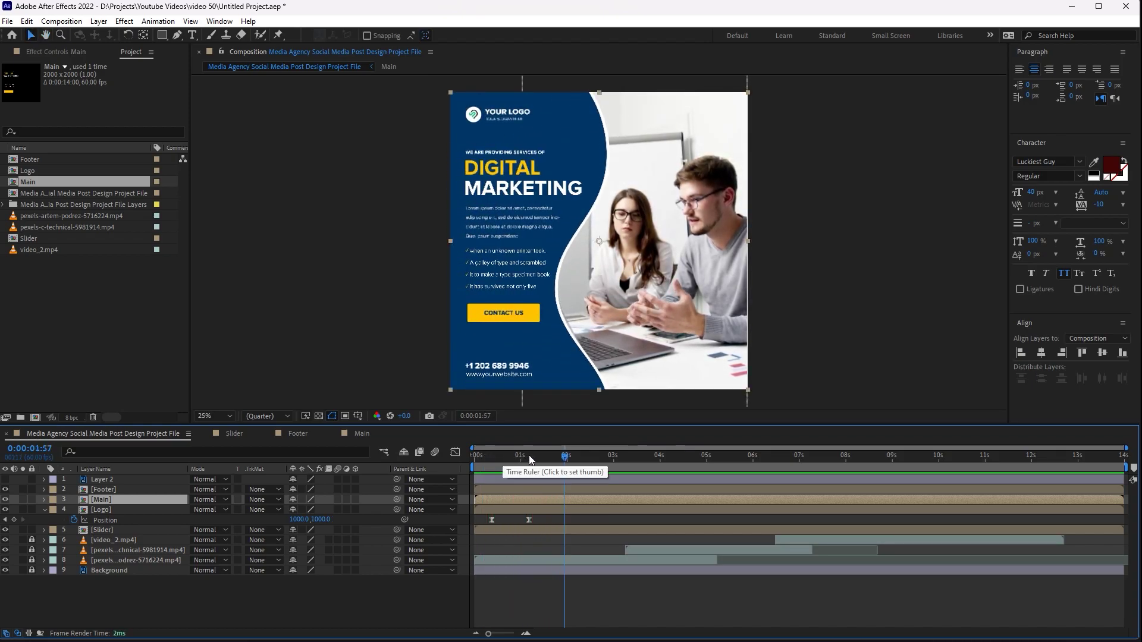
key(space)
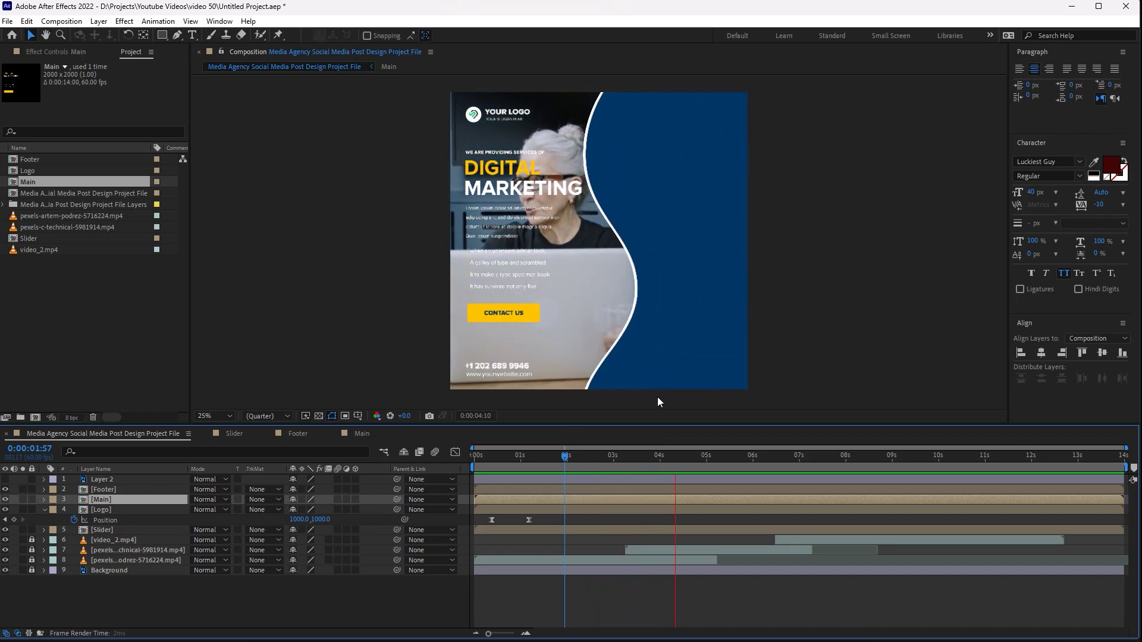
drag(636, 456, 613, 459)
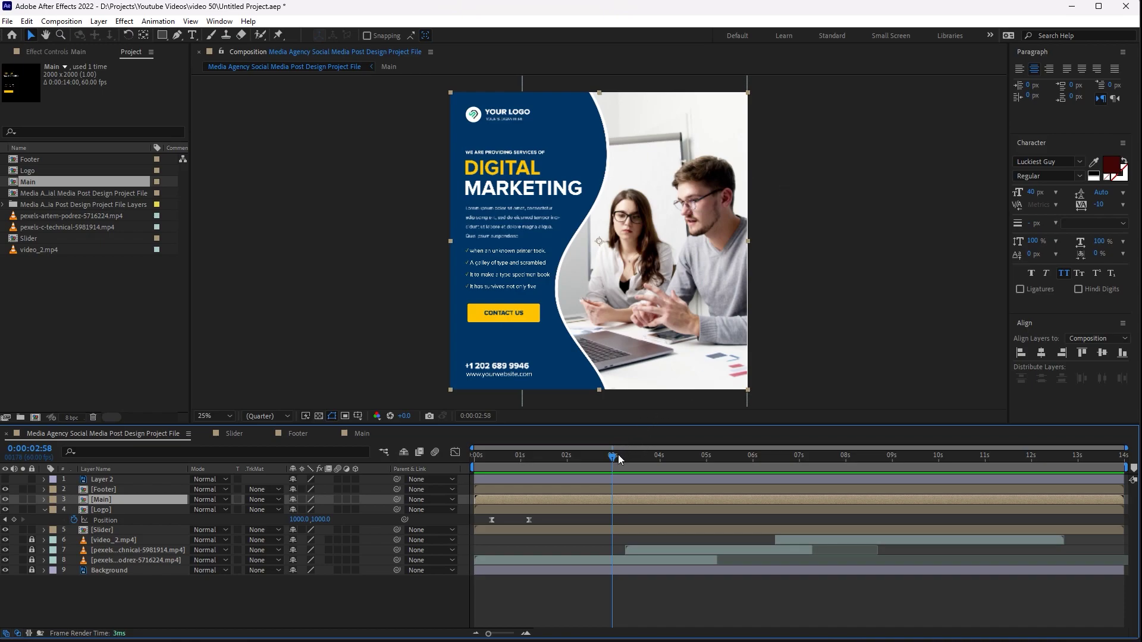
Scrub the timeline around 3–4 seconds to inspect the slide transition
drag(622, 458, 681, 463)
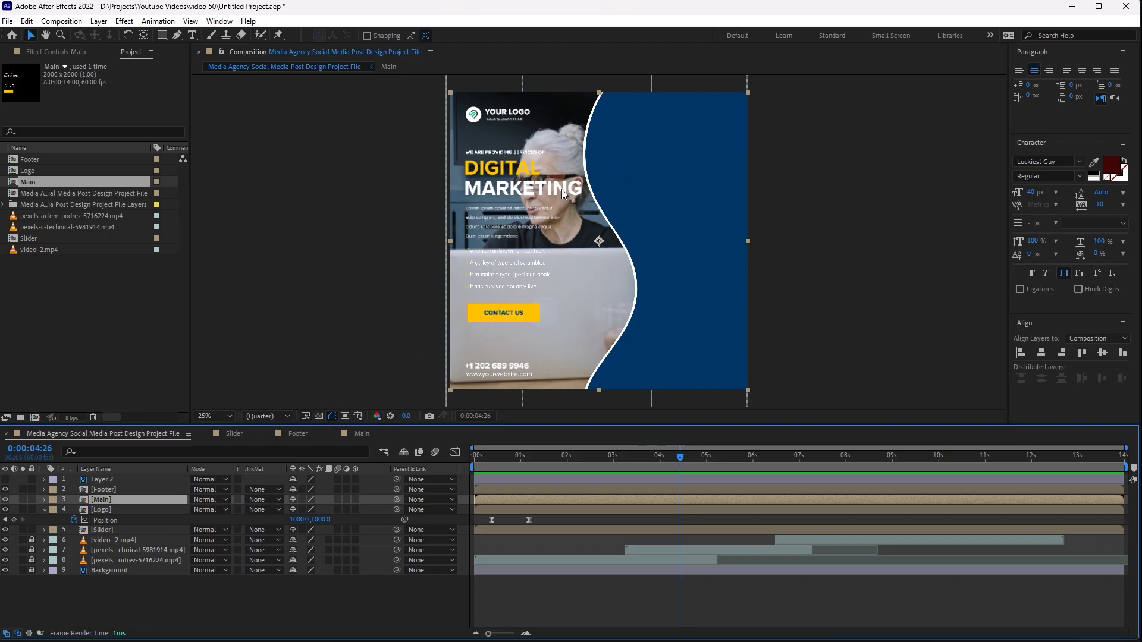
drag(677, 464, 650, 459)
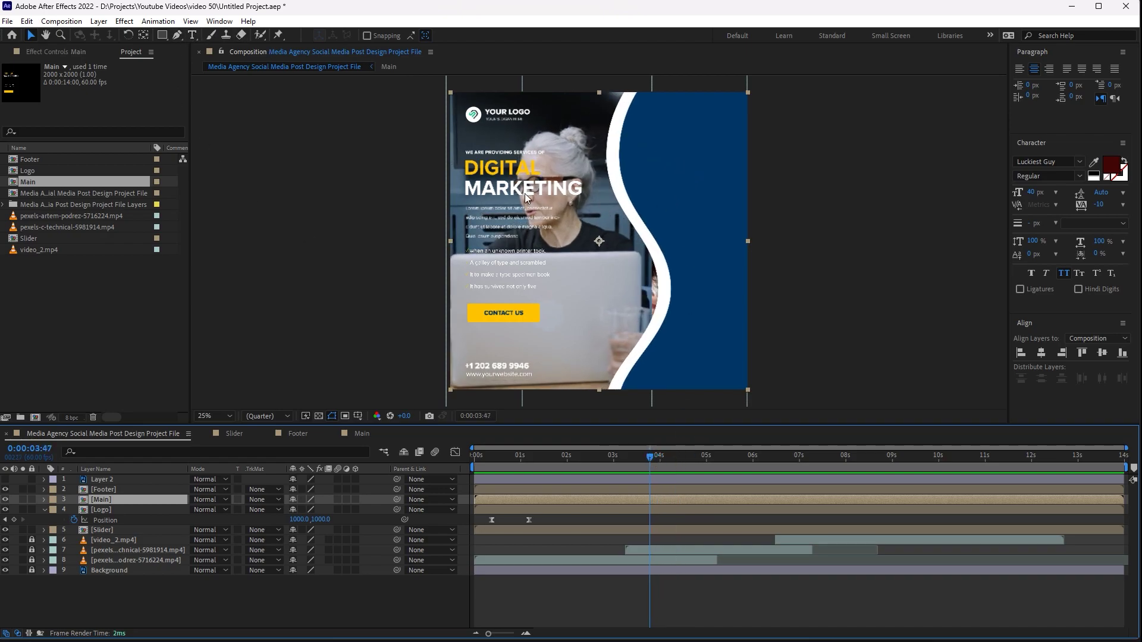
drag(650, 458, 613, 461)
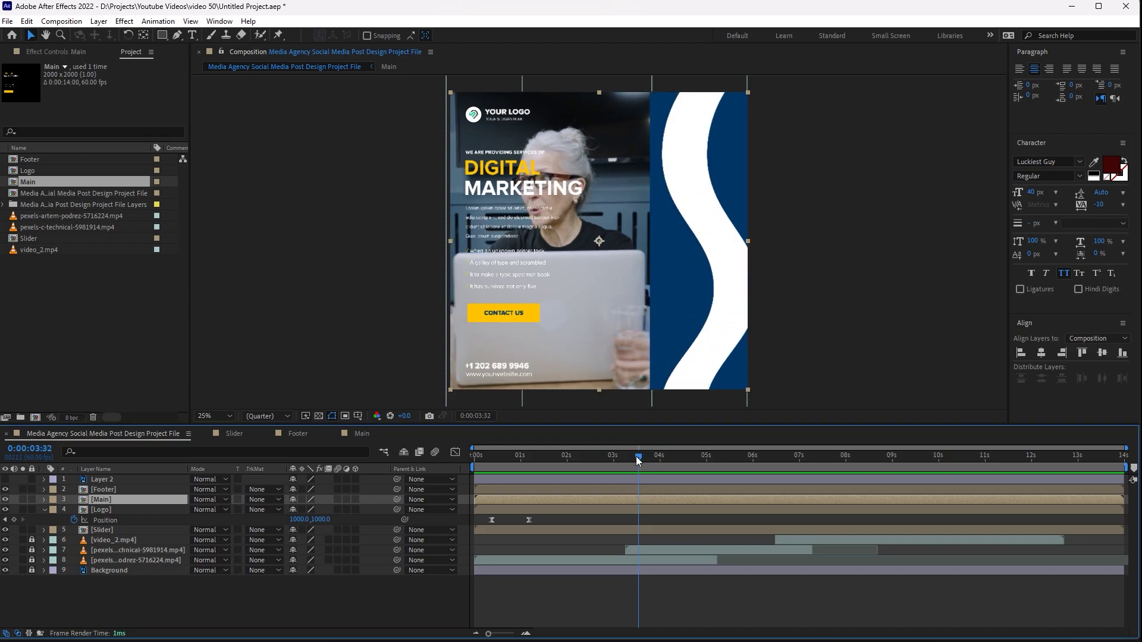
drag(631, 459, 627, 465)
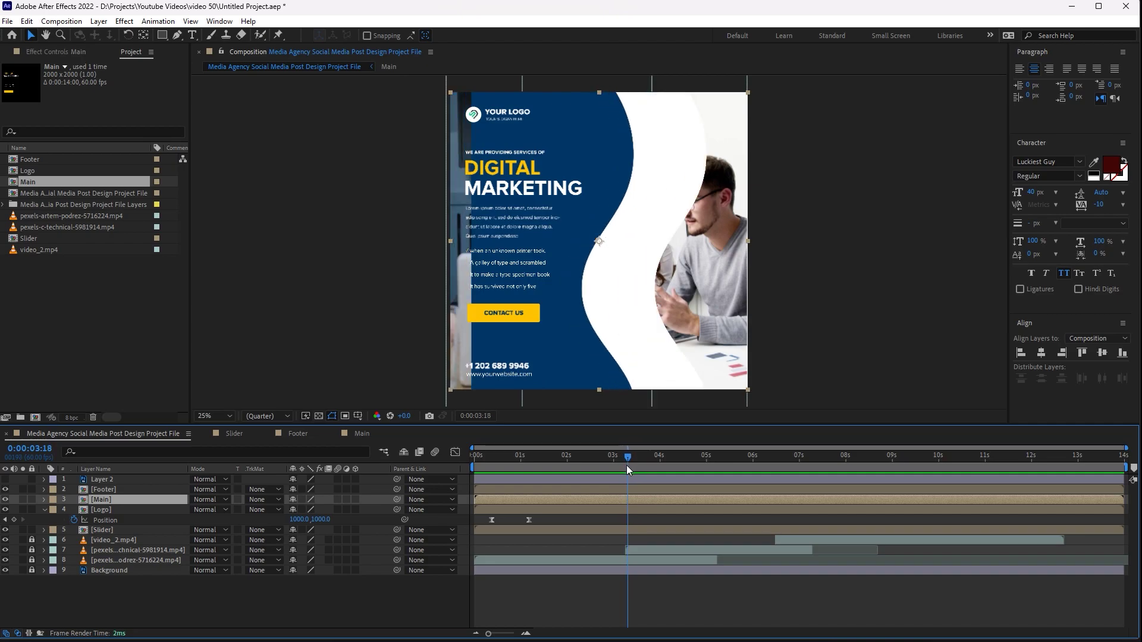
In Main, keyframe all seven text layers' Position at 3:17 and slide them off right at 4:22
click(354, 439)
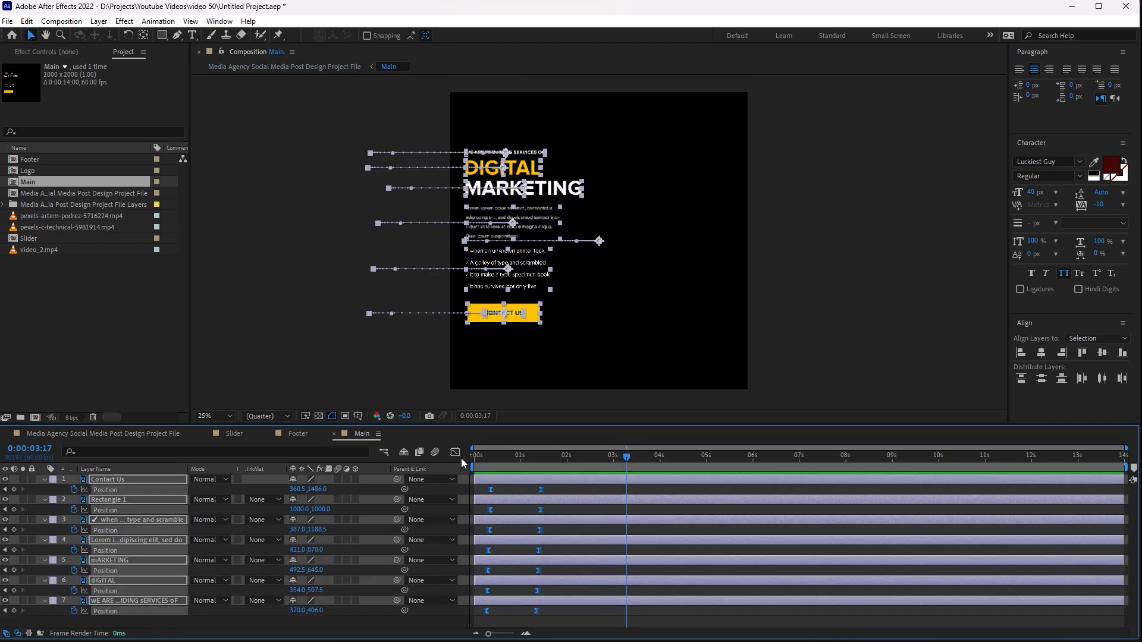
click(14, 489)
drag(626, 469, 677, 464)
drag(295, 492, 678, 524)
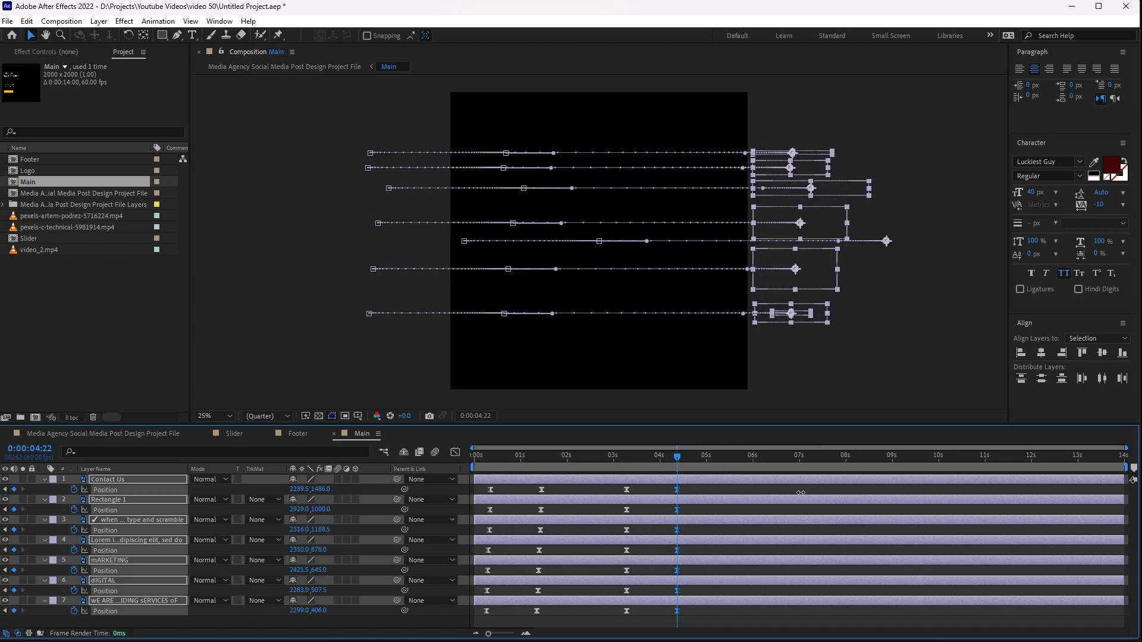
drag(681, 616, 616, 490)
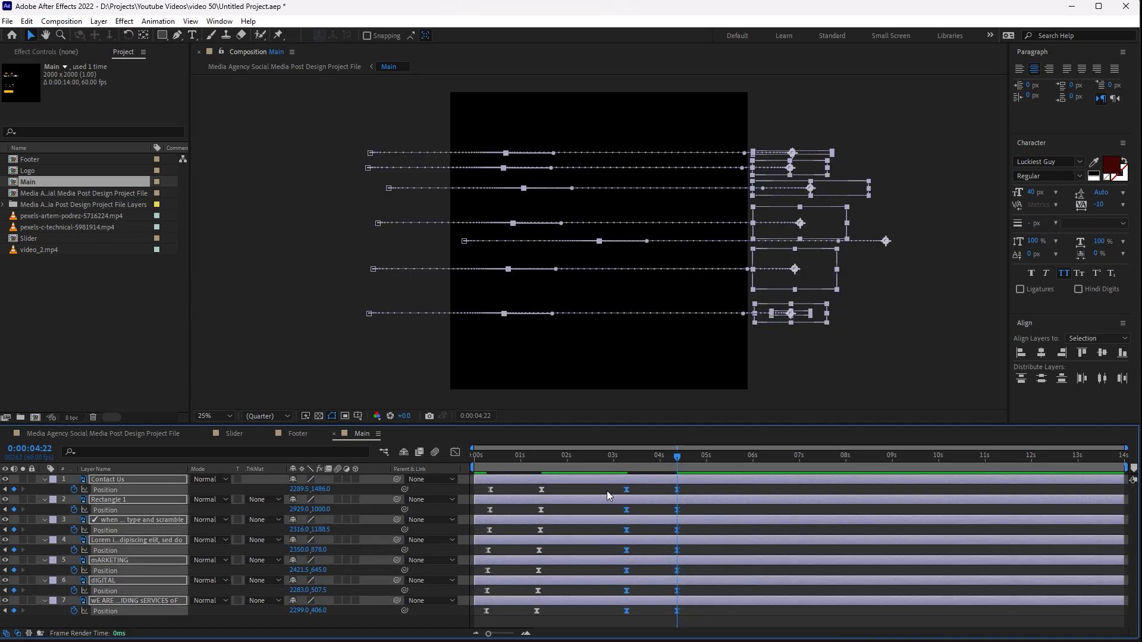
Ease the exit keyframes in the Graph Editor so the text speeds out
click(456, 454)
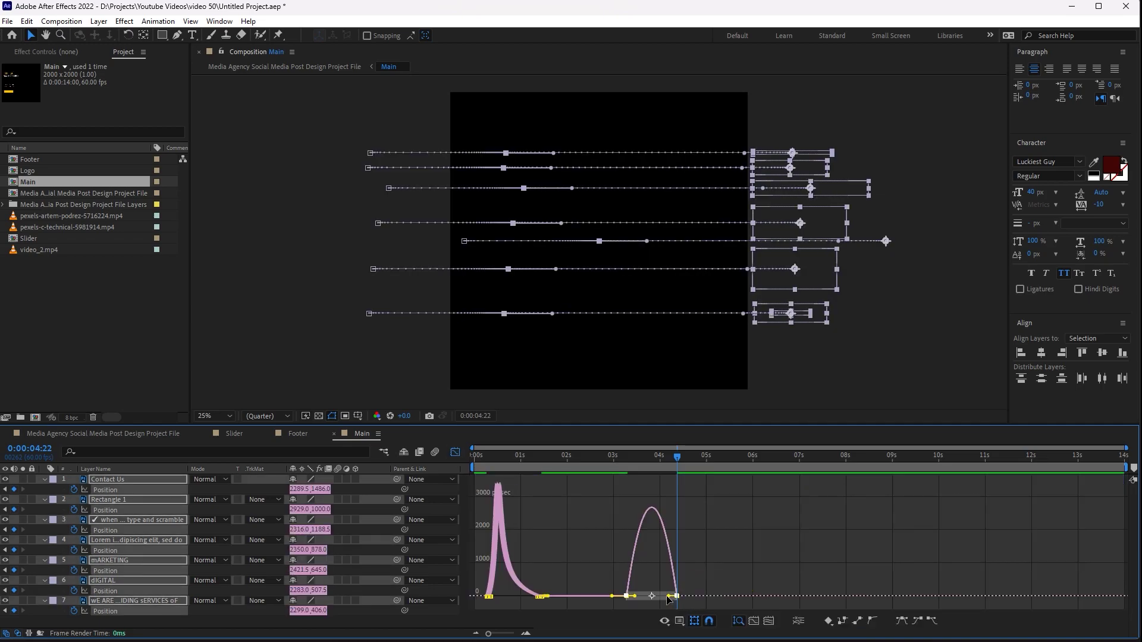
mouse_move(668, 596)
mouse_down()
mouse_move(631, 596)
mouse_move(602, 486)
mouse_up()
key(shift+F3)
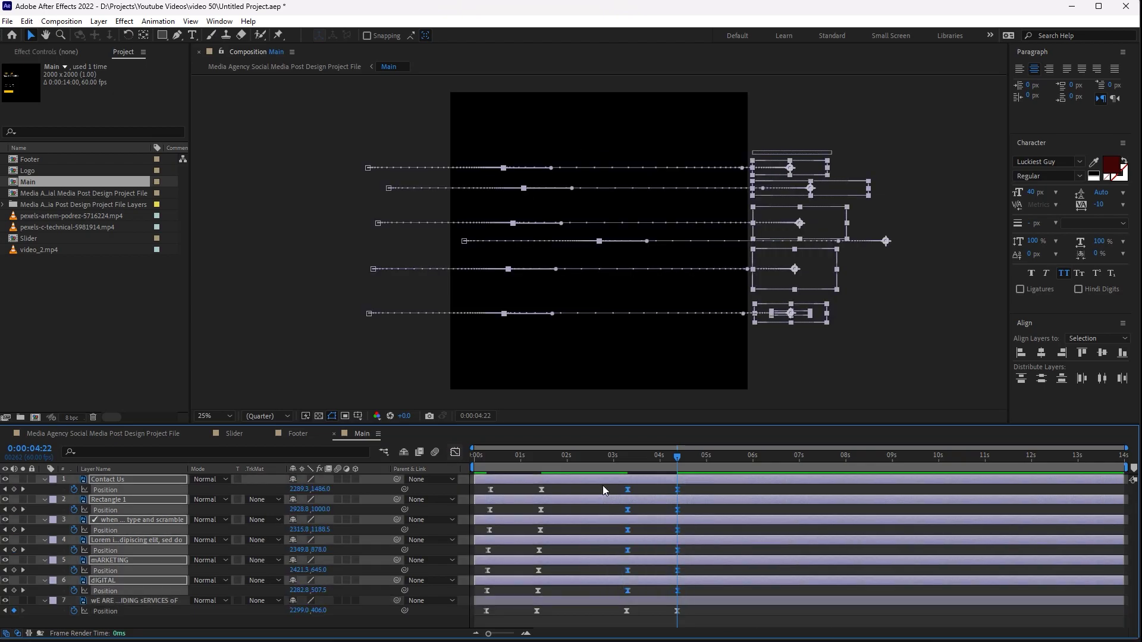
Stagger the exit keyframes so each upper layer, down to Contact Us, leaves slightly later
drag(691, 573, 597, 488)
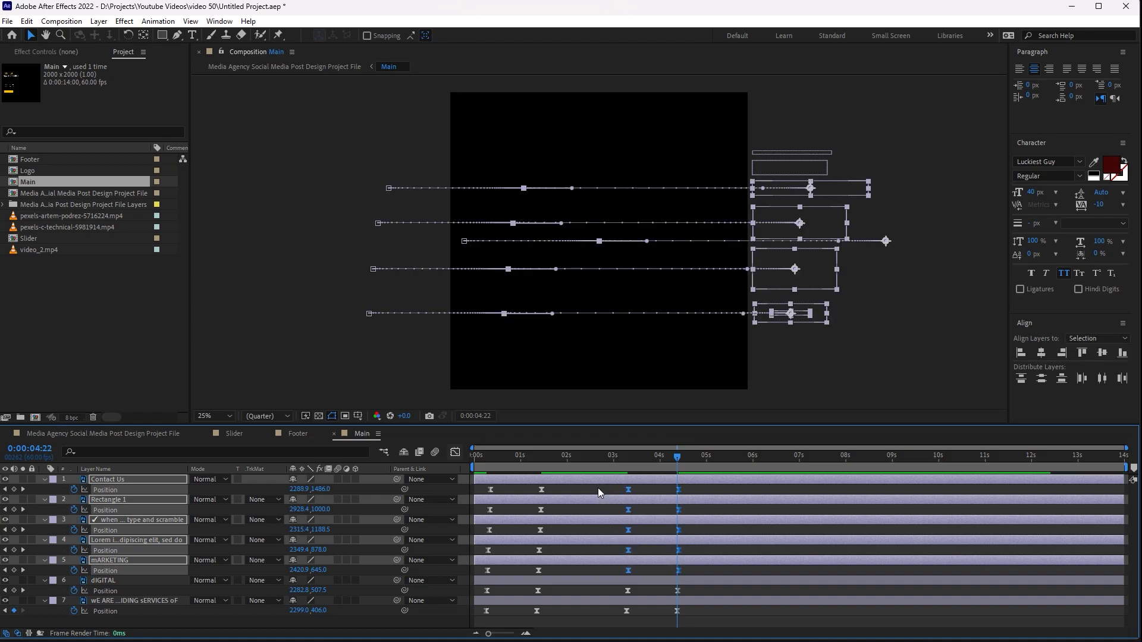
mouse_move(689, 548)
mouse_down()
mouse_move(613, 499)
mouse_move(612, 486)
mouse_up()
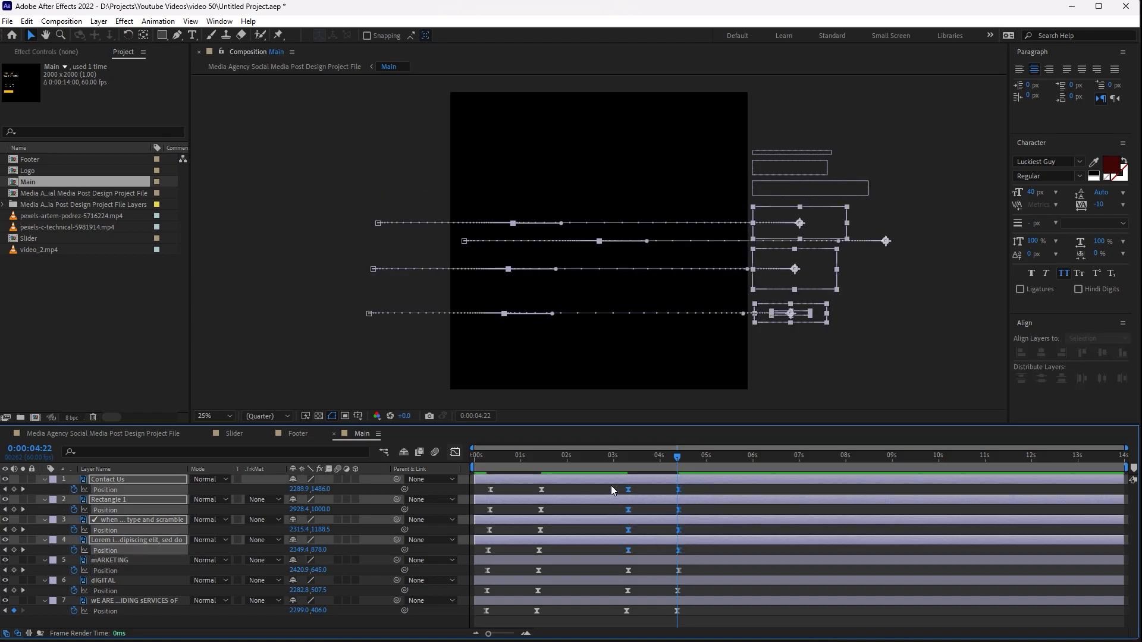
mouse_move(690, 528)
mouse_down()
mouse_move(616, 486)
mouse_move(630, 490)
mouse_up()
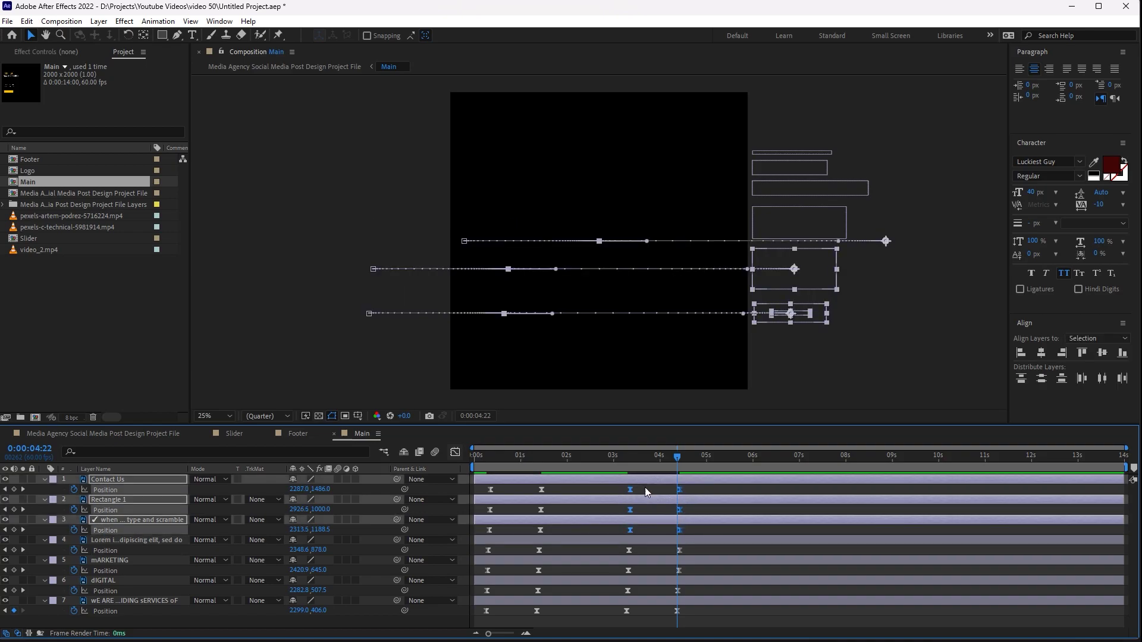
drag(706, 512, 591, 480)
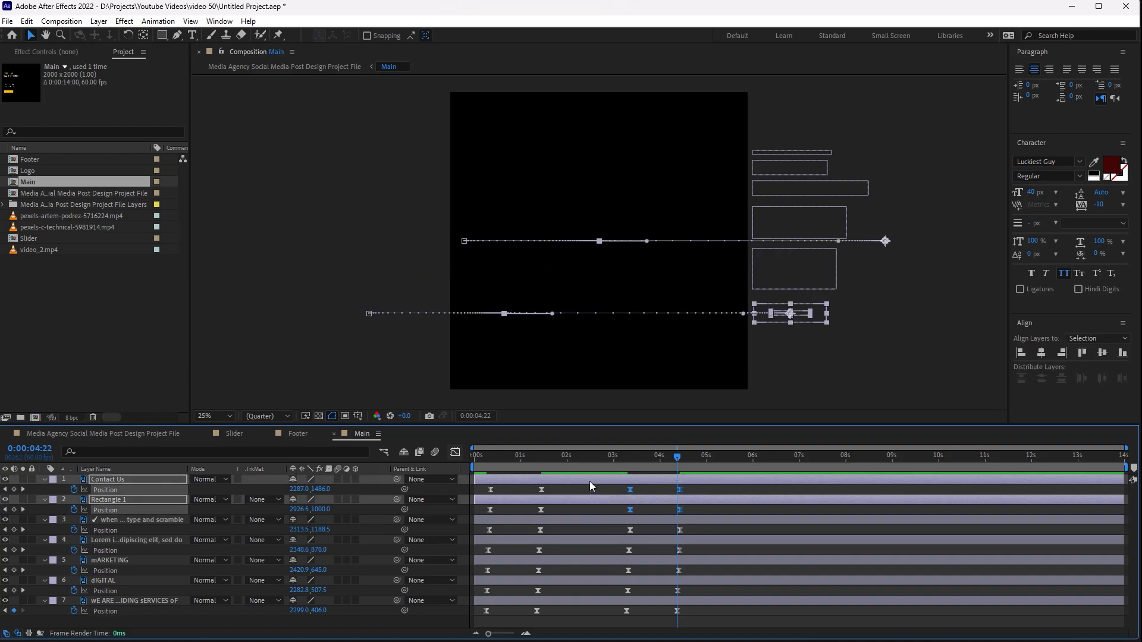
drag(687, 488, 616, 488)
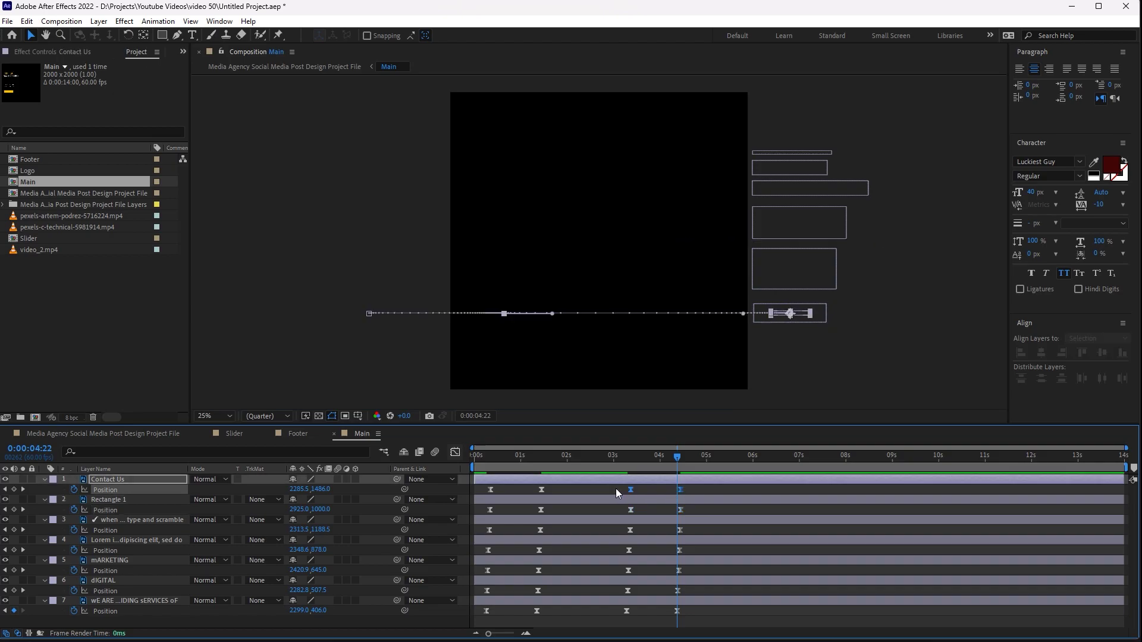
Preview the full post composition around 3.5 seconds
click(477, 456)
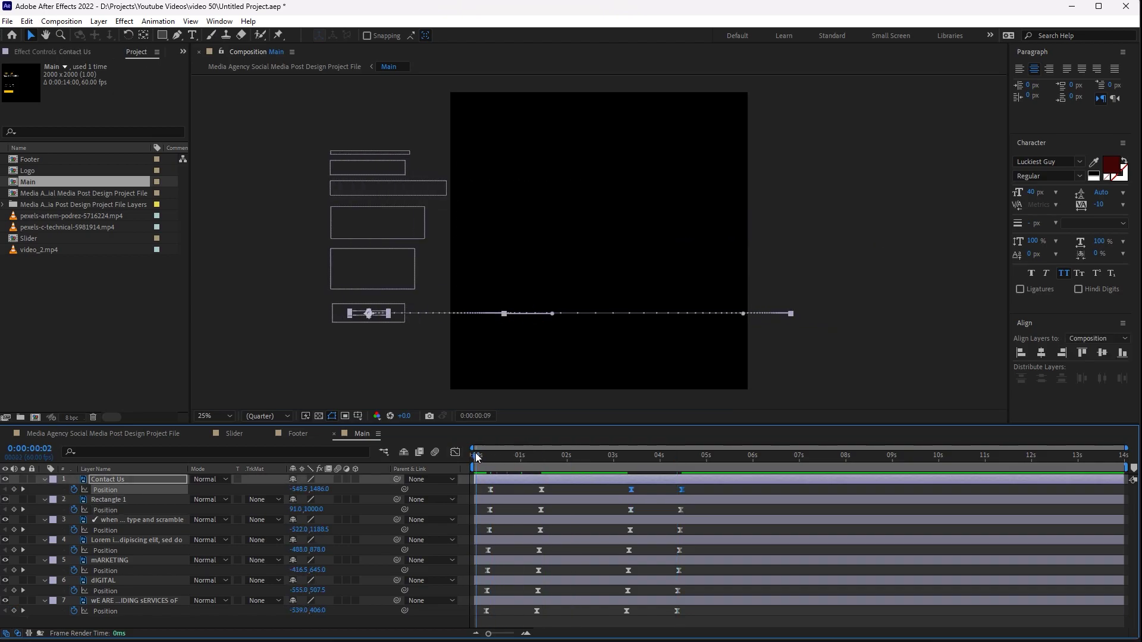
click(157, 436)
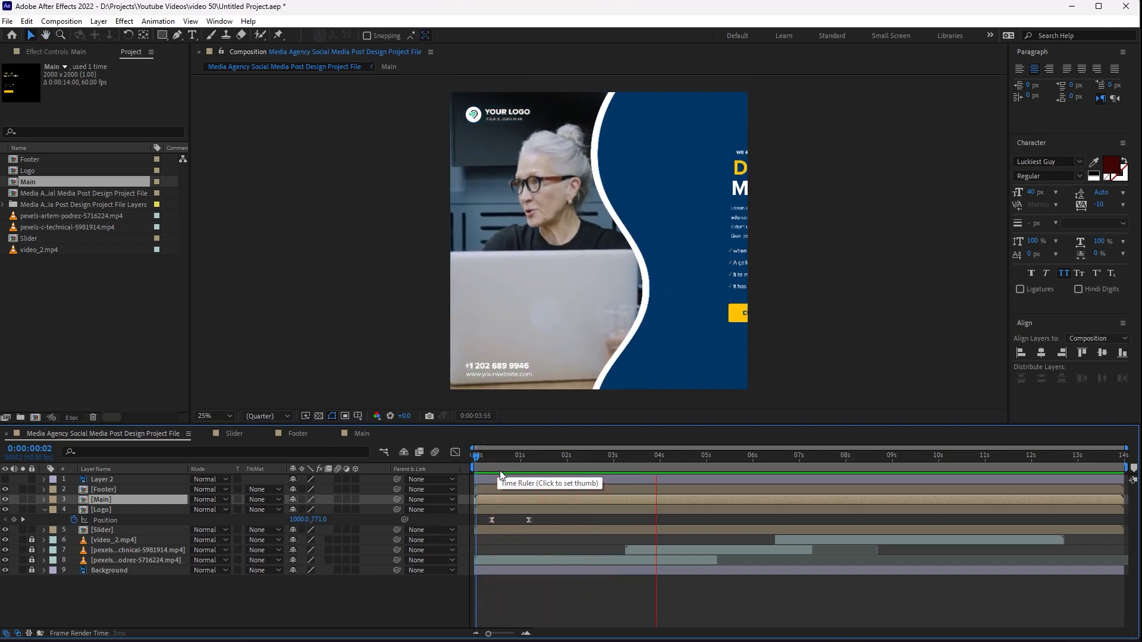
mouse_move(634, 460)
mouse_down()
mouse_move(652, 458)
mouse_move(622, 459)
mouse_move(636, 460)
mouse_up()
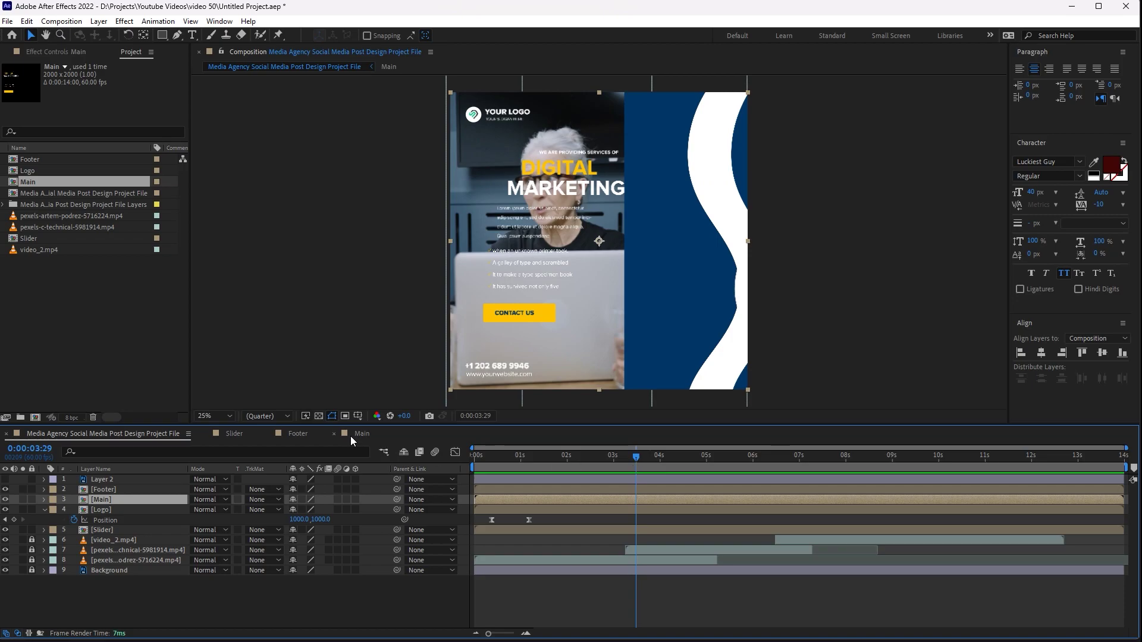
Shift Main's text exit keyframes slightly earlier, then preview the full post again
click(351, 437)
drag(695, 486, 616, 613)
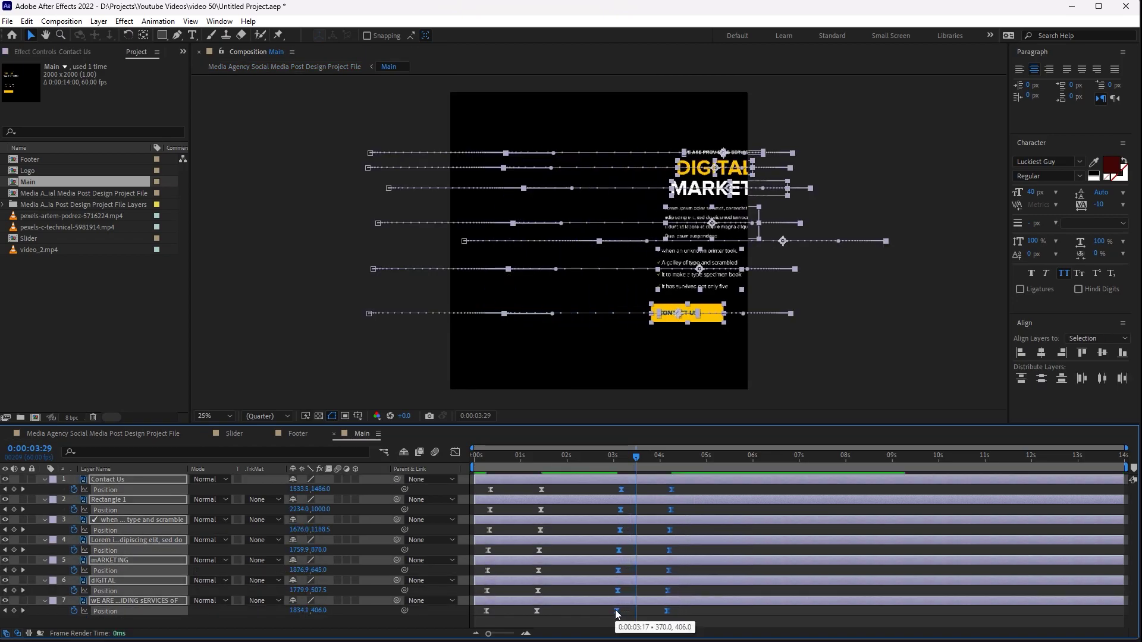
click(103, 434)
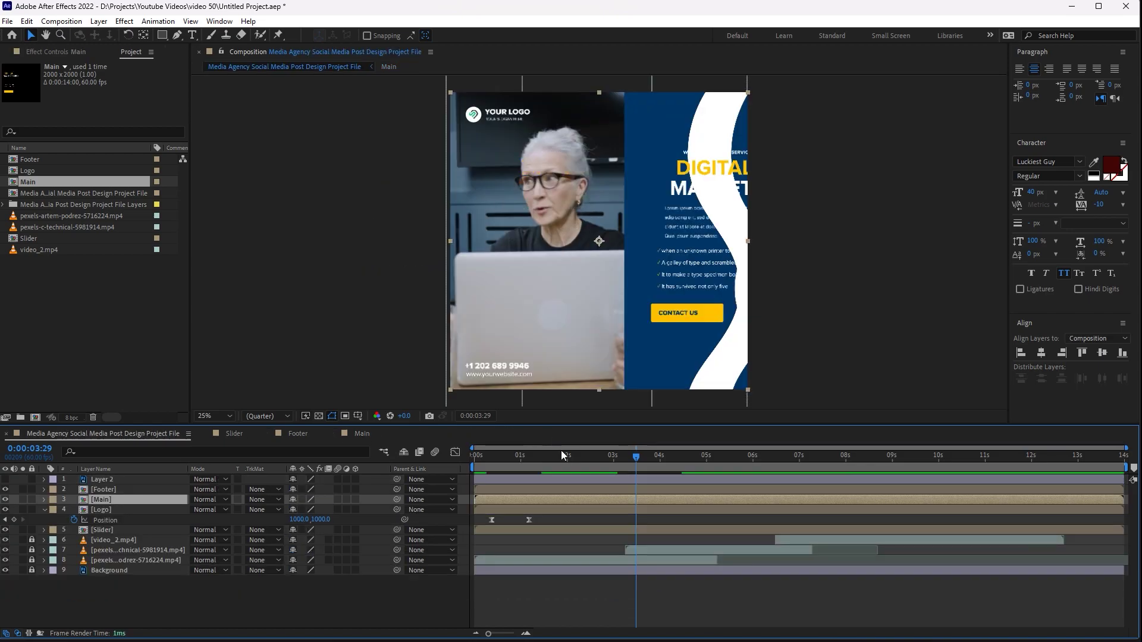
drag(562, 456, 504, 455)
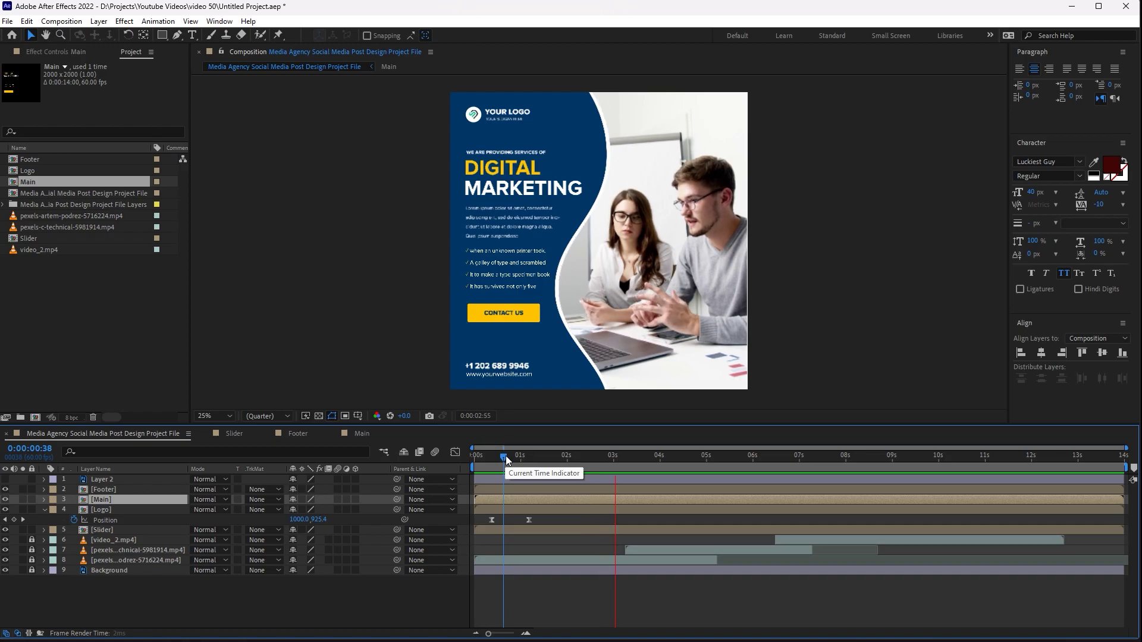
key(space)
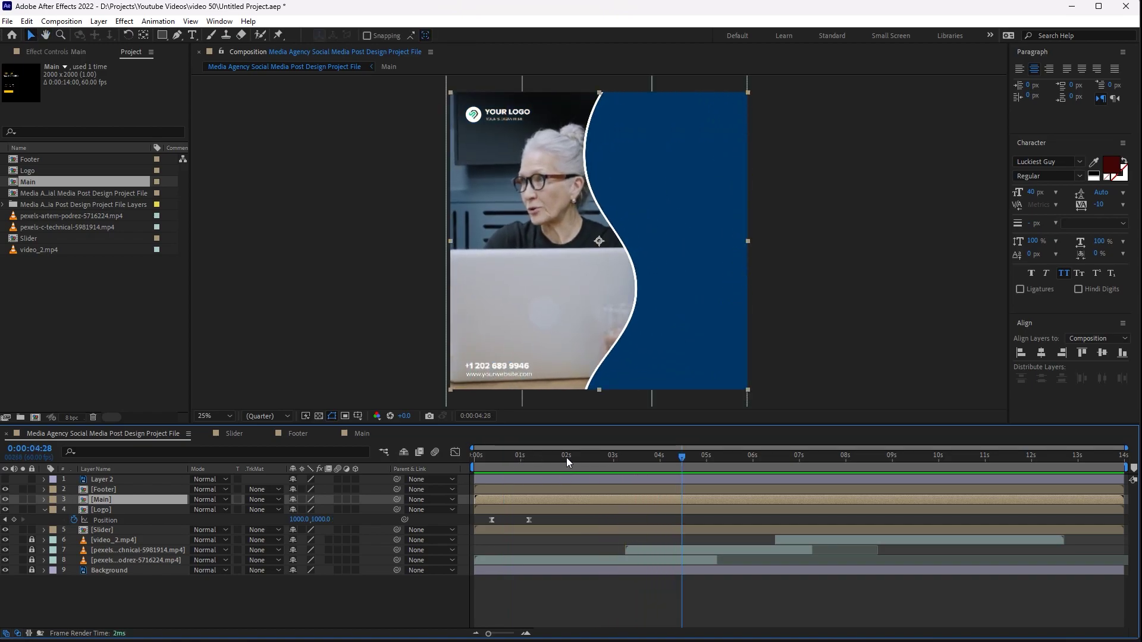
Duplicate Main's seven text layers, stack the copies on top, lock the originals, and select the copies' Position keyframes
click(362, 433)
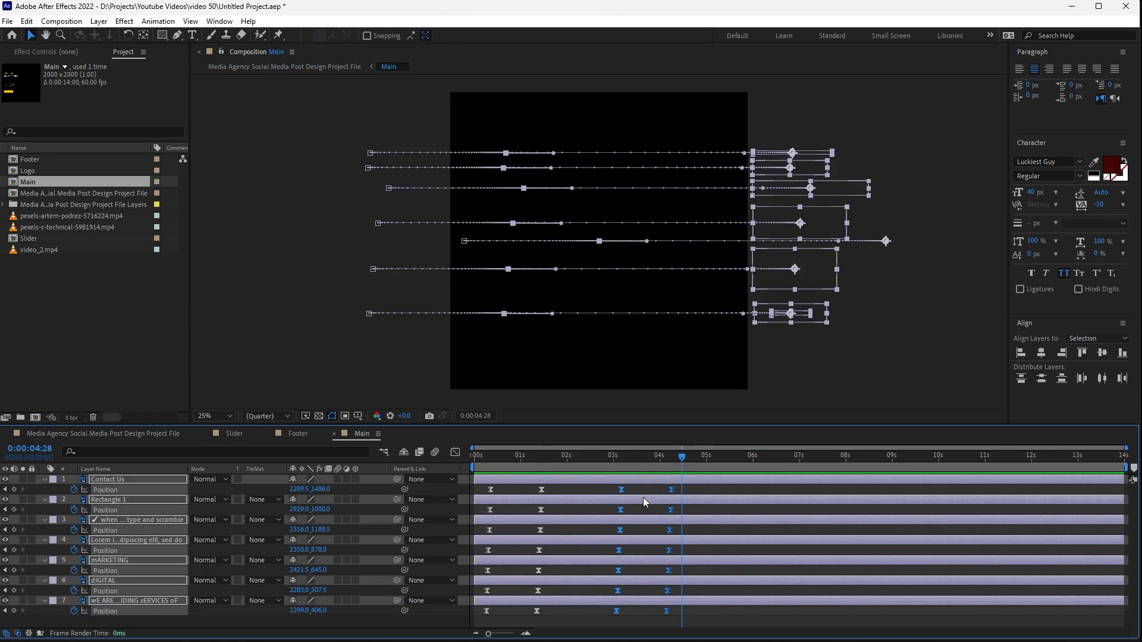
key(ctrl+grave)
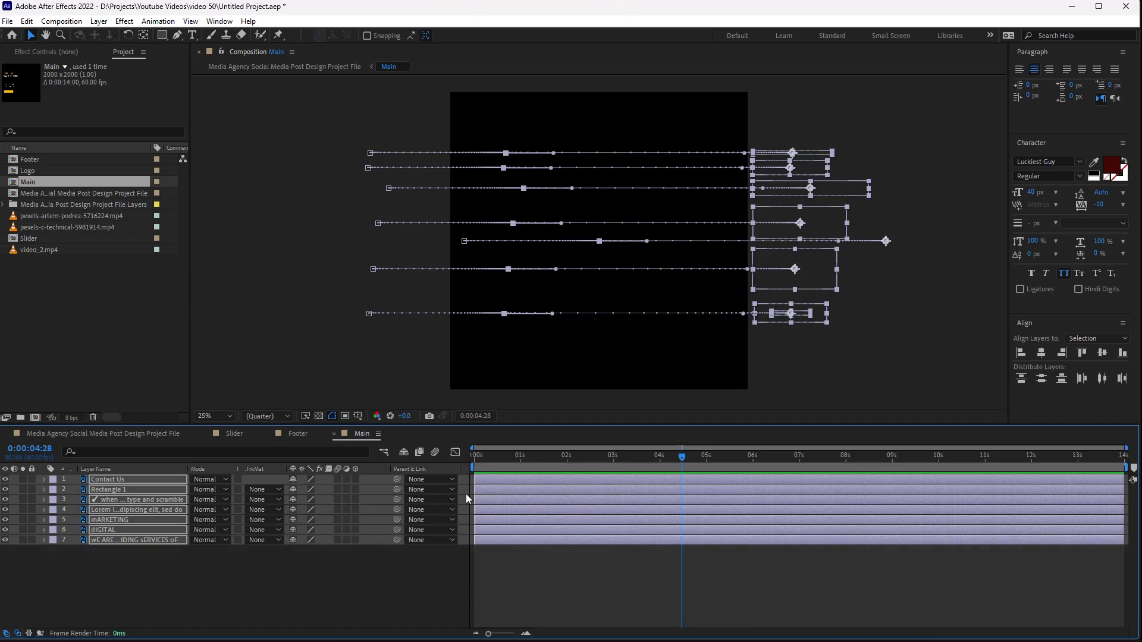
key(ctrl+d)
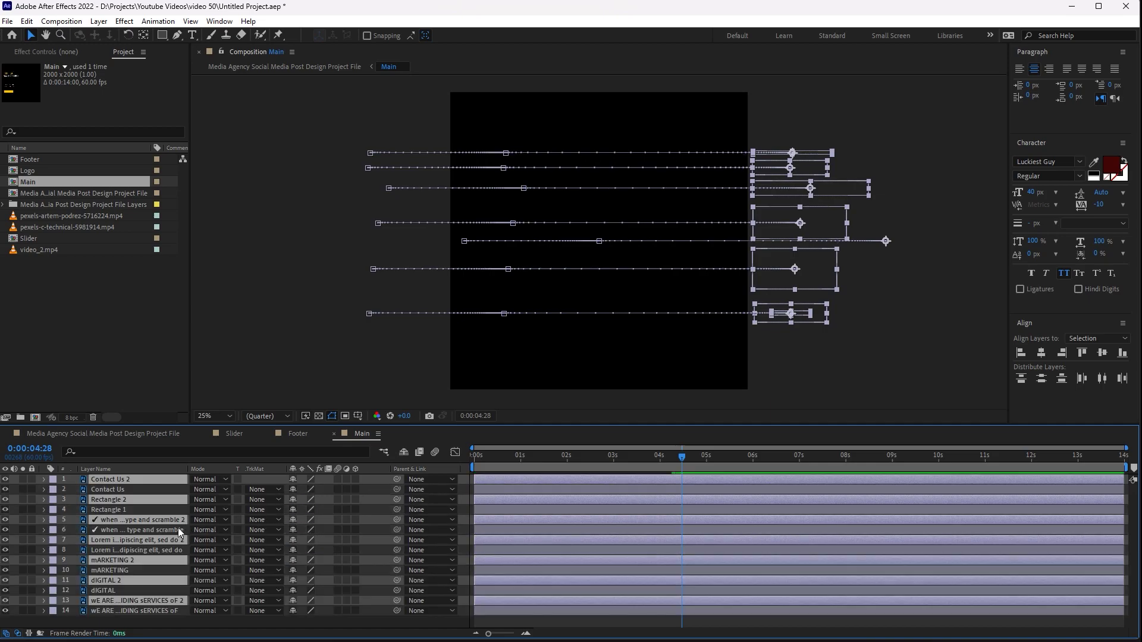
drag(134, 598, 134, 485)
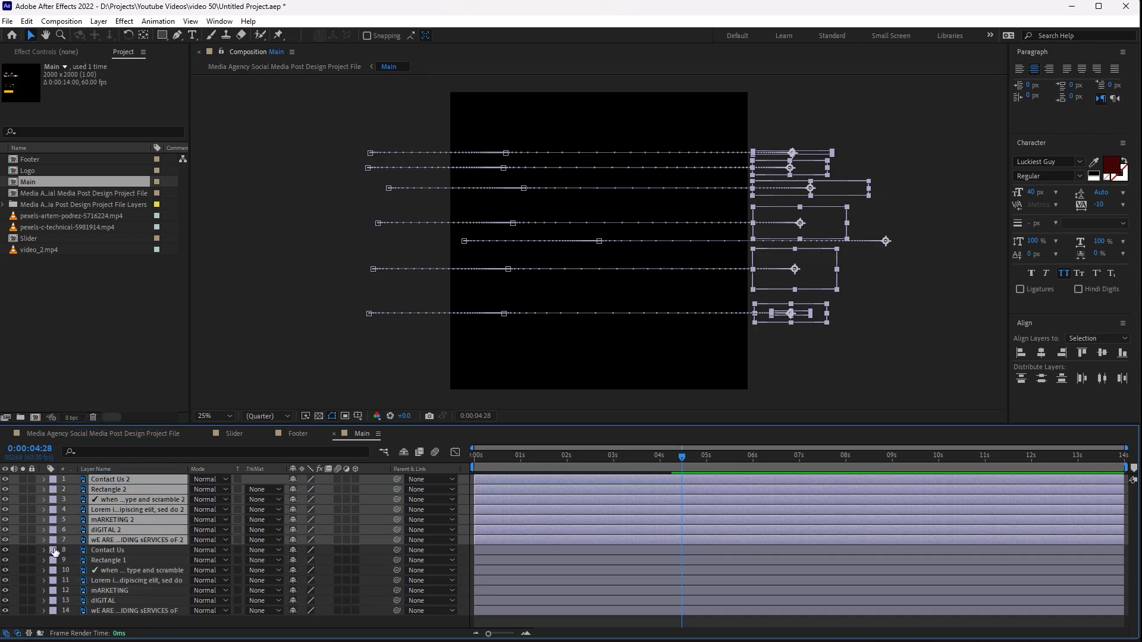
drag(32, 550, 33, 611)
key(p)
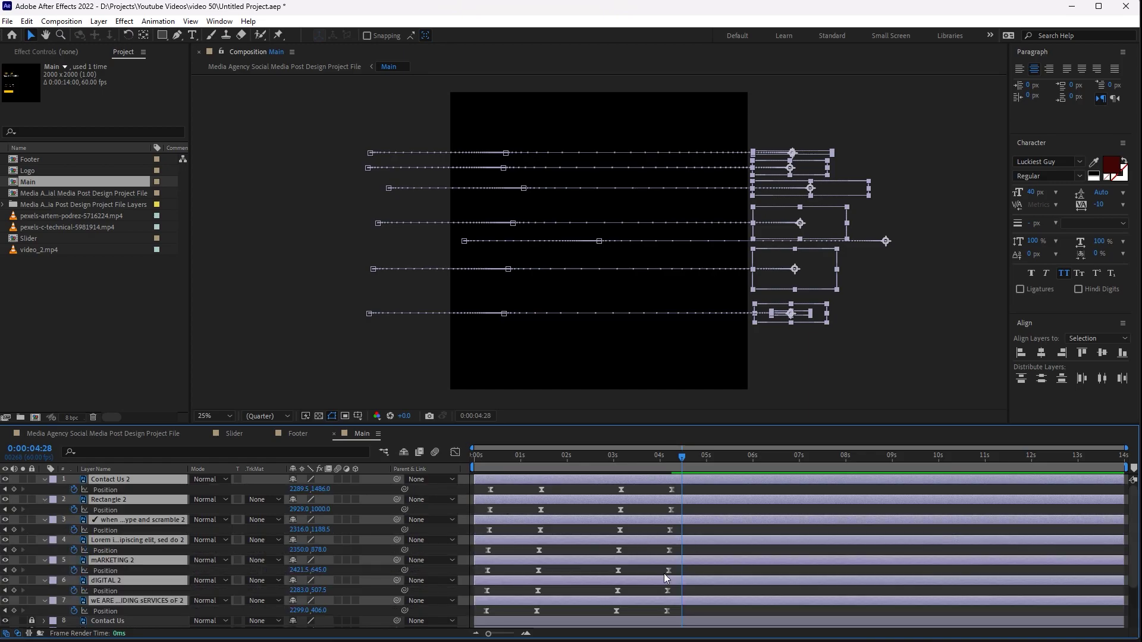
drag(685, 612, 474, 480)
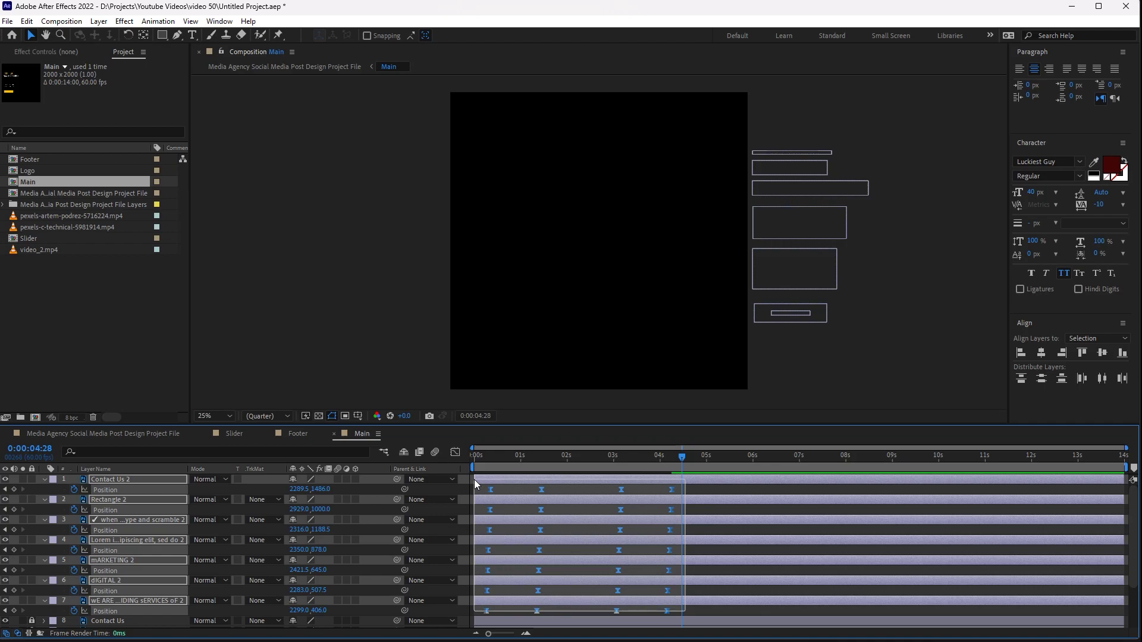
Give the copies a slide-in from off-screen right at 4s to their resting position at 5s
key(Delete)
drag(682, 457, 656, 460)
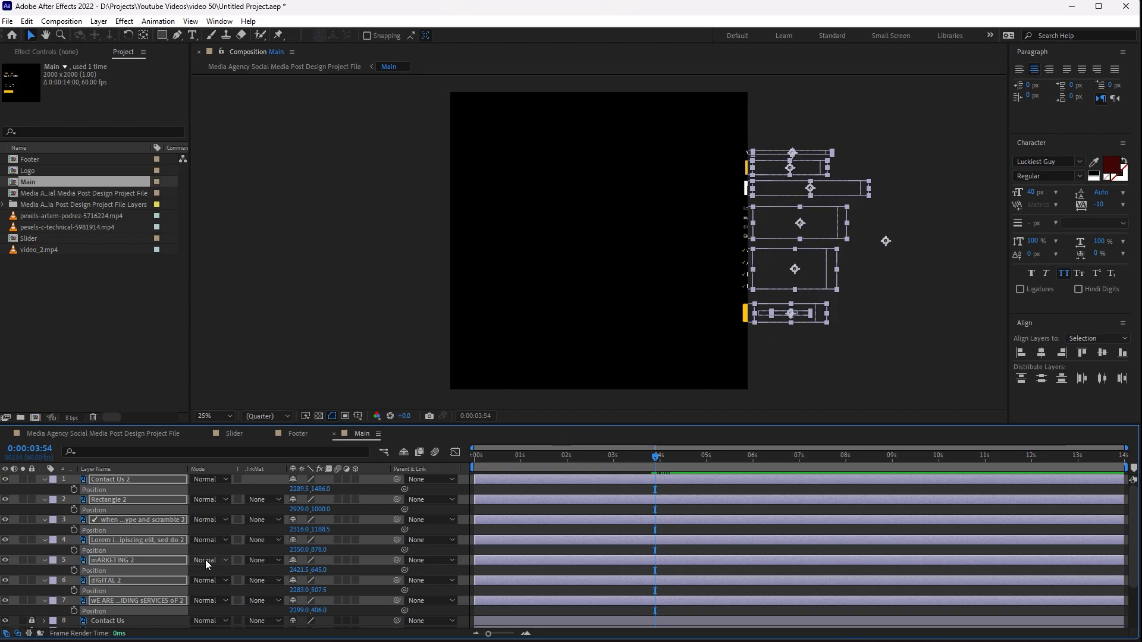
click(73, 490)
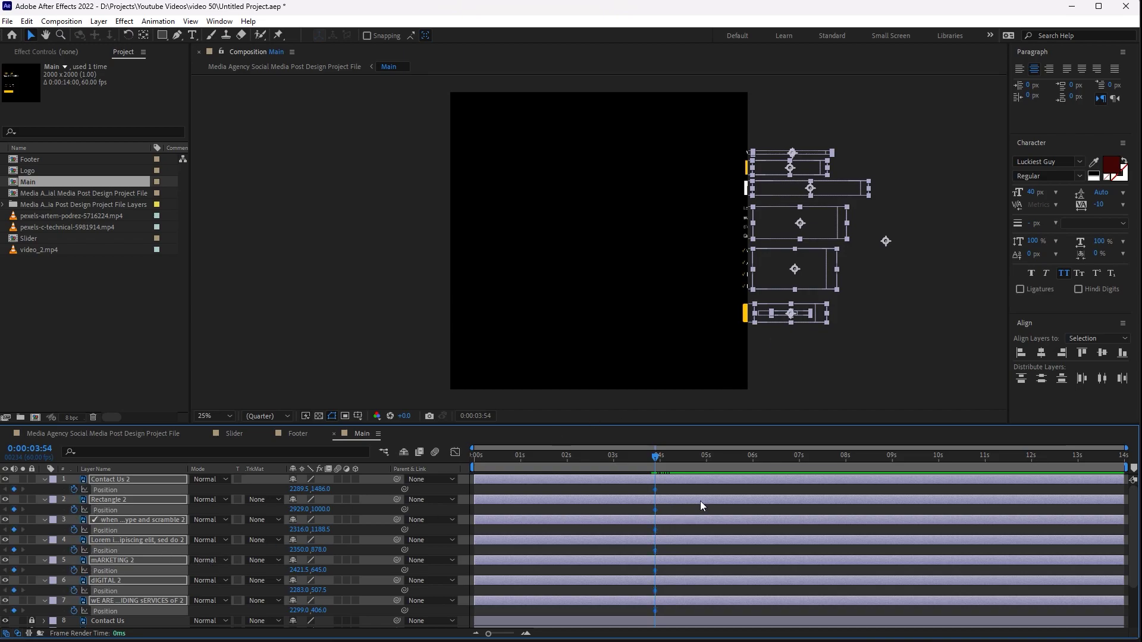
drag(655, 489, 706, 490)
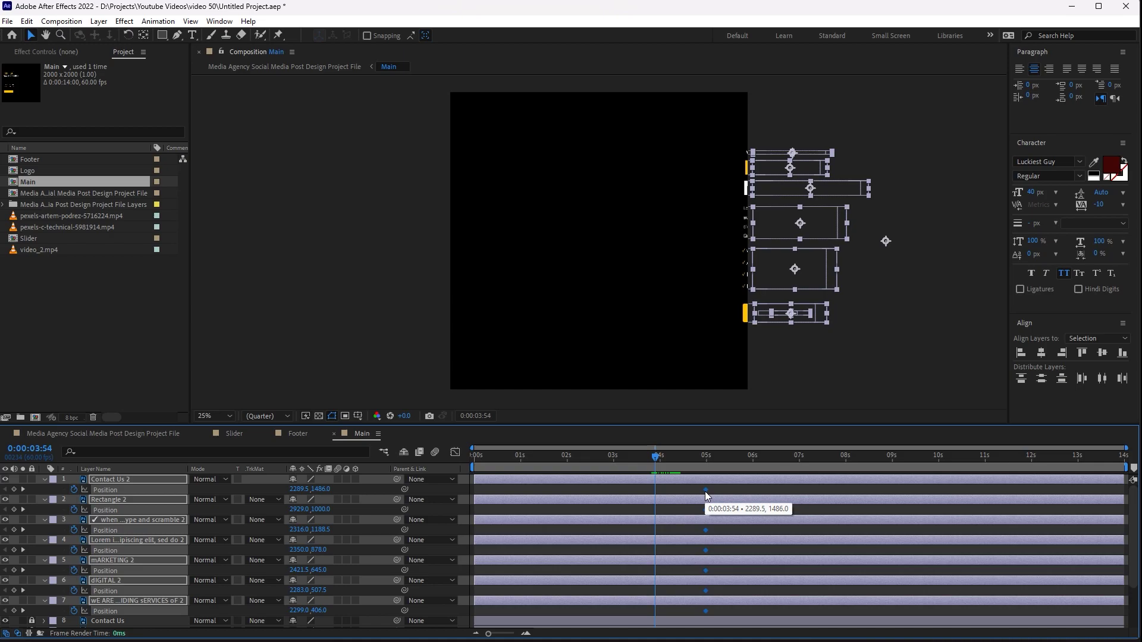
drag(300, 489, 84, 479)
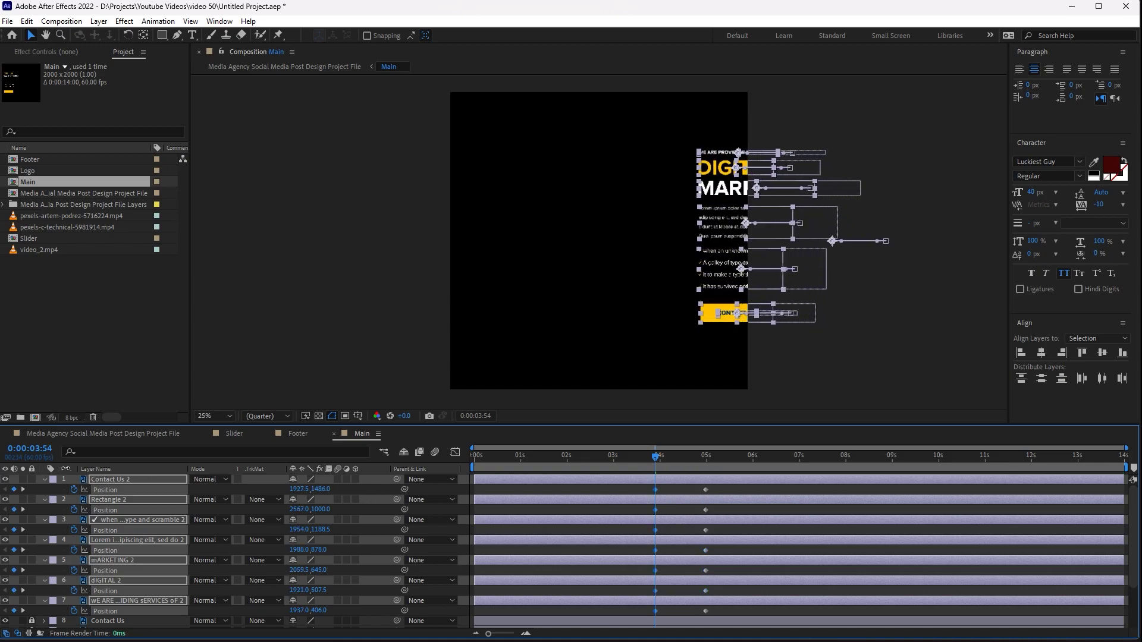
key(ctrl+z)
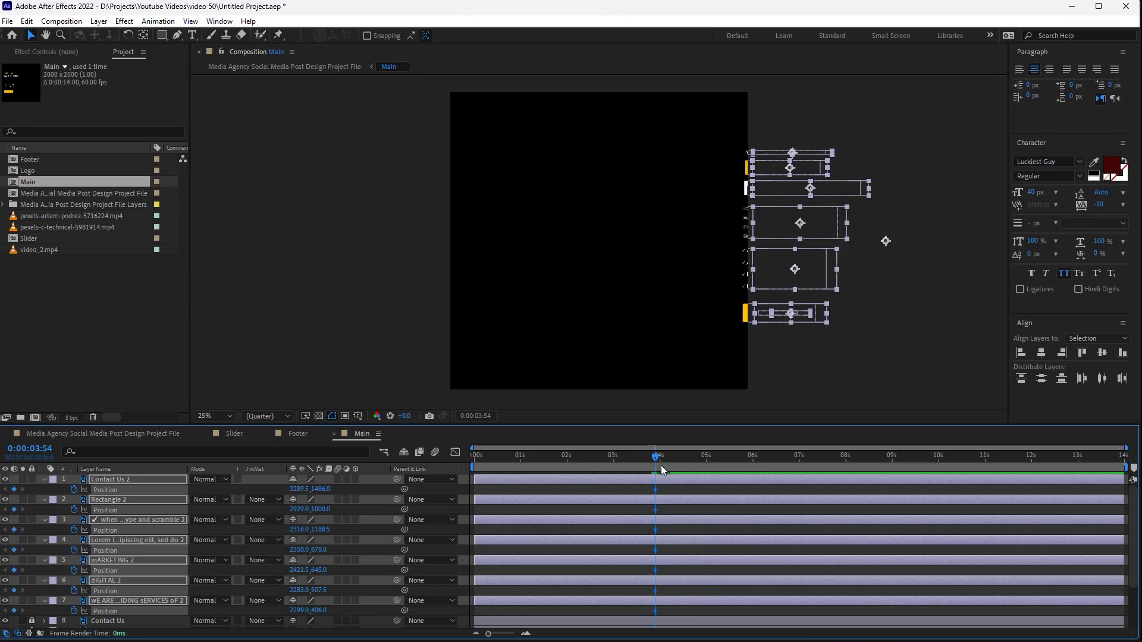
drag(665, 455, 708, 455)
drag(300, 489, 61, 487)
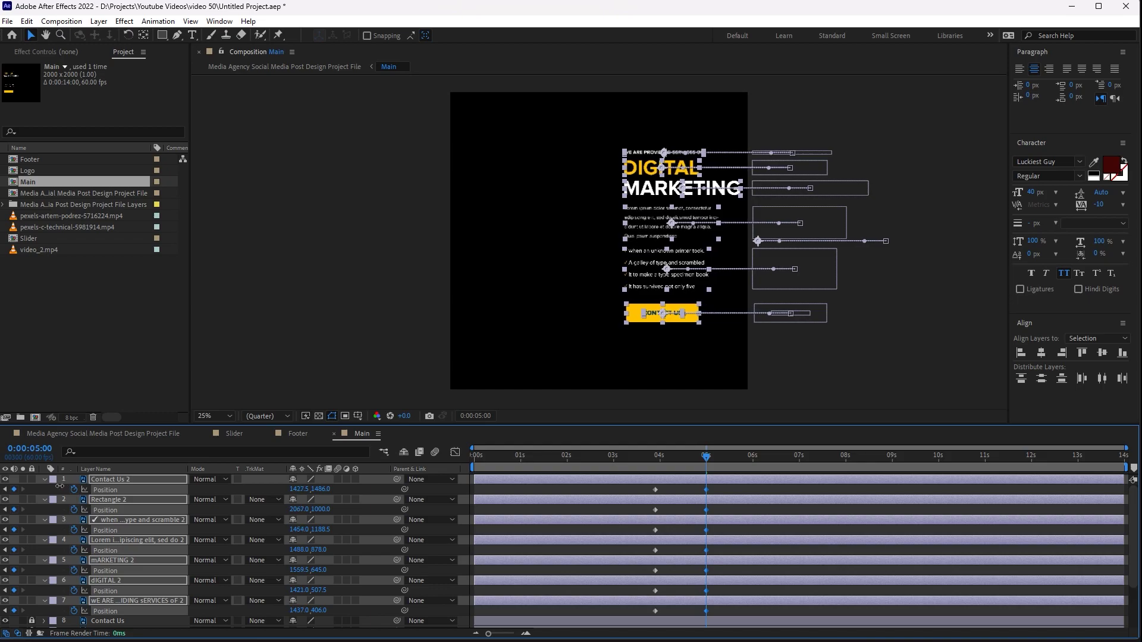
click(26, 437)
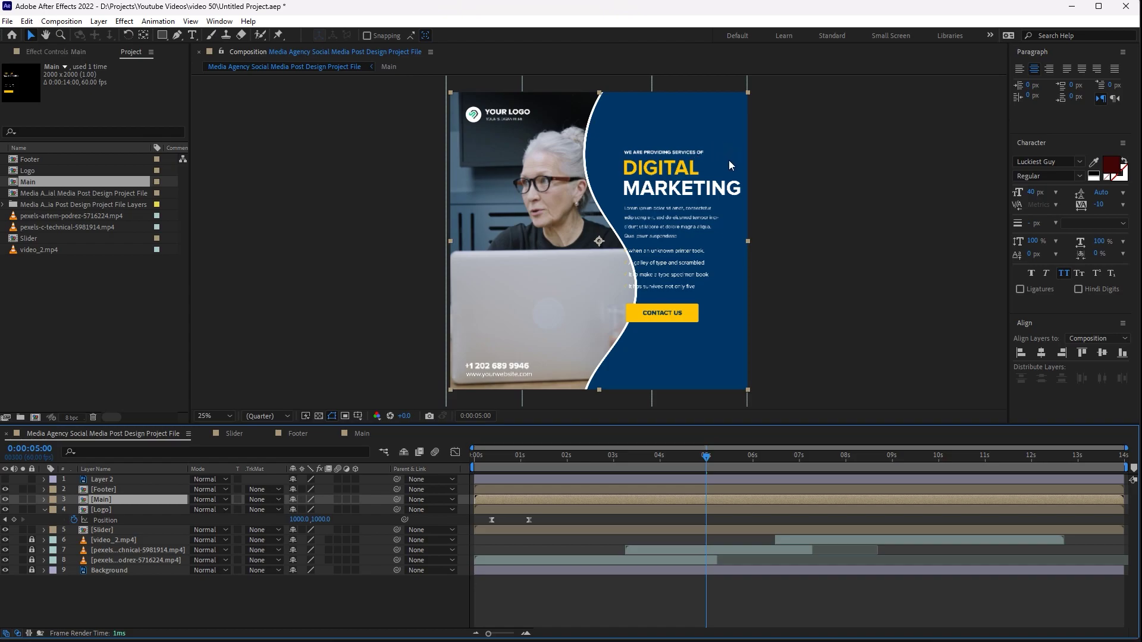
Check the Slider composition's wave keyframe timing, then go back to Main
click(234, 434)
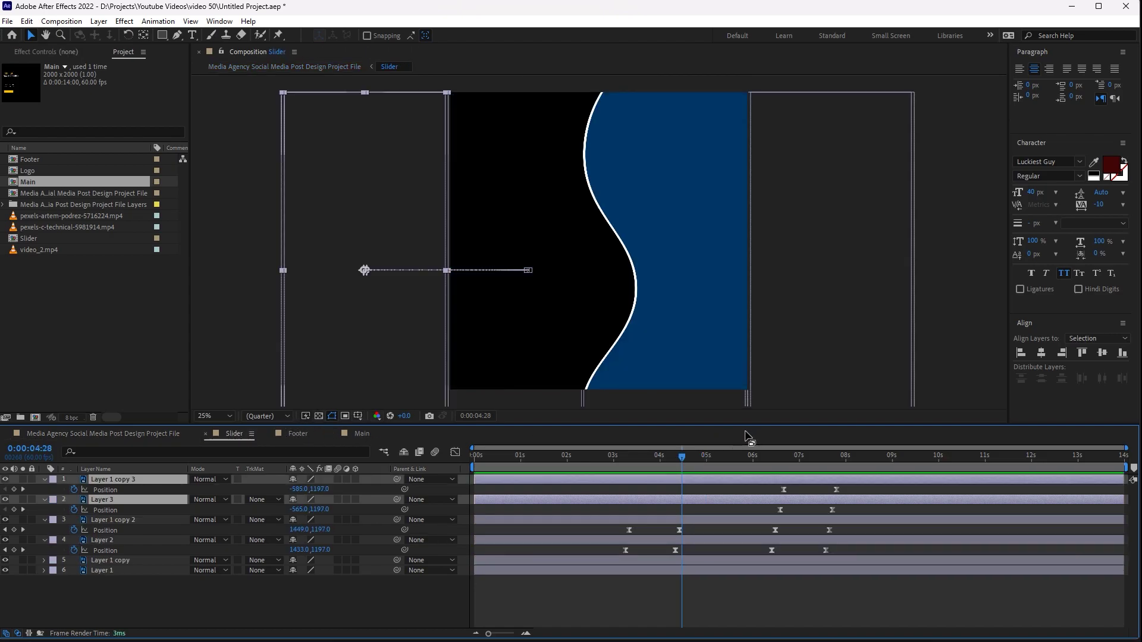
click(357, 433)
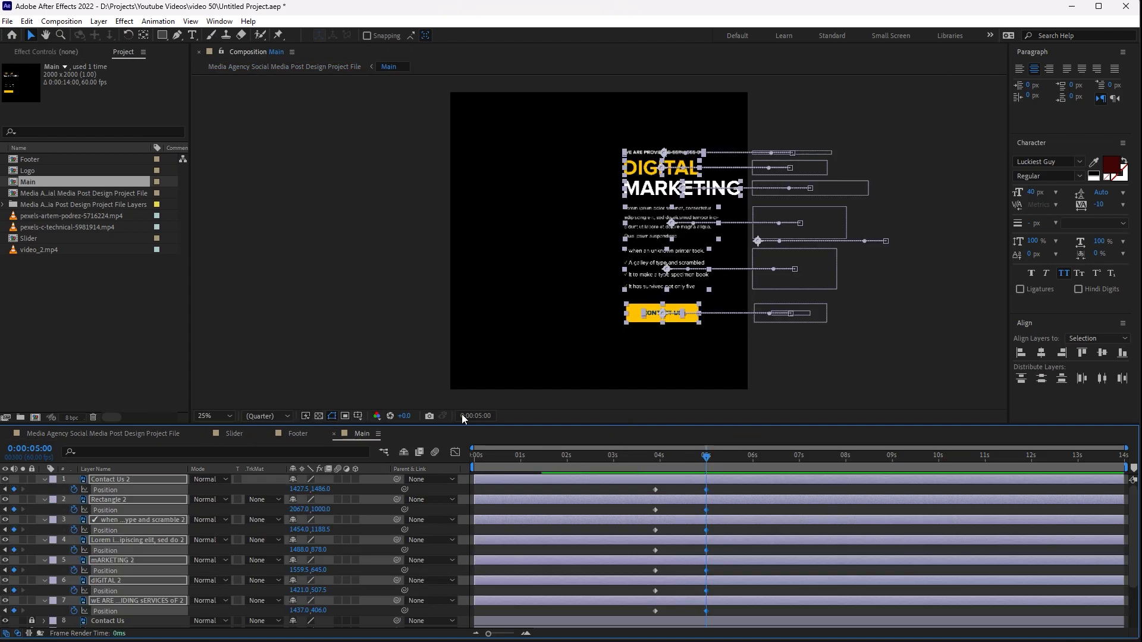
Right-align the headline, body text and Contact Us layers, and check them in the full post
click(685, 355)
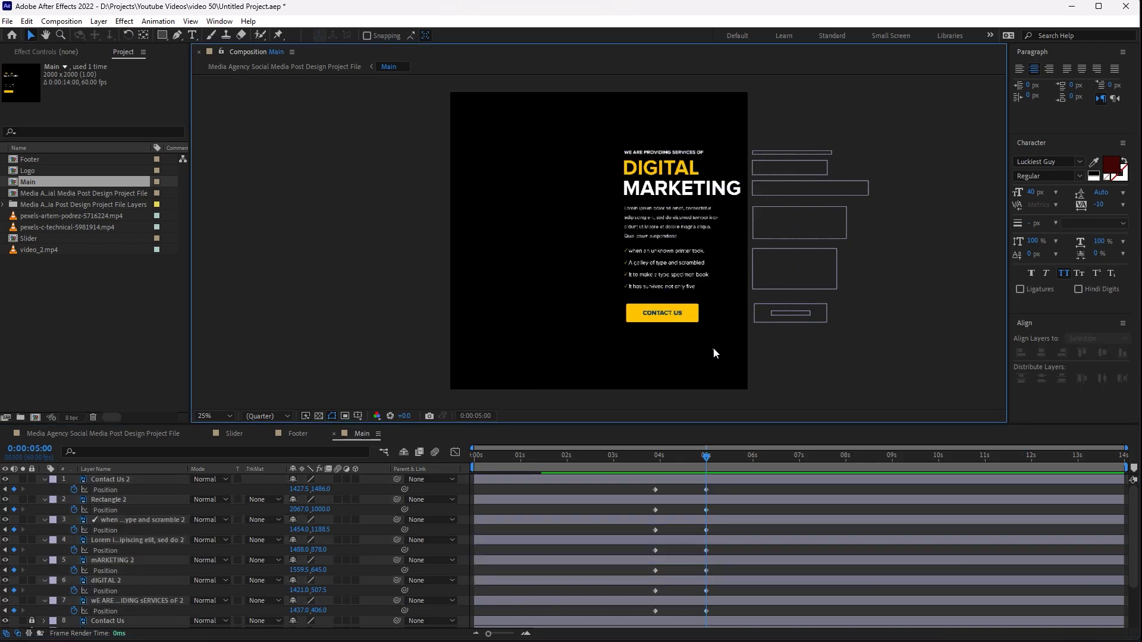
drag(713, 347, 629, 145)
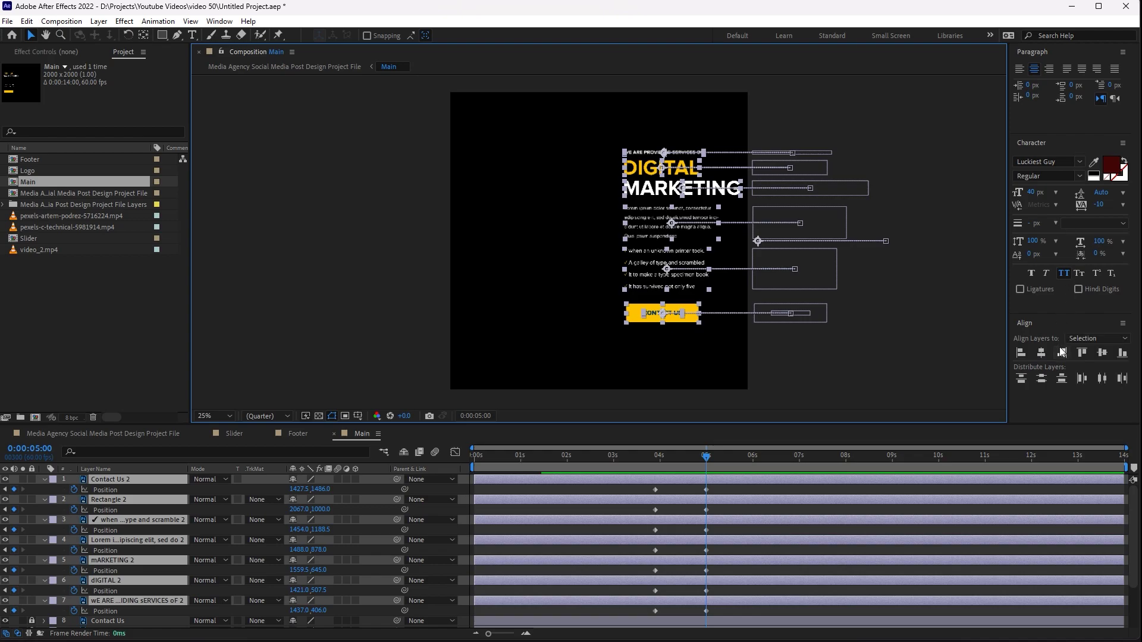
click(1063, 352)
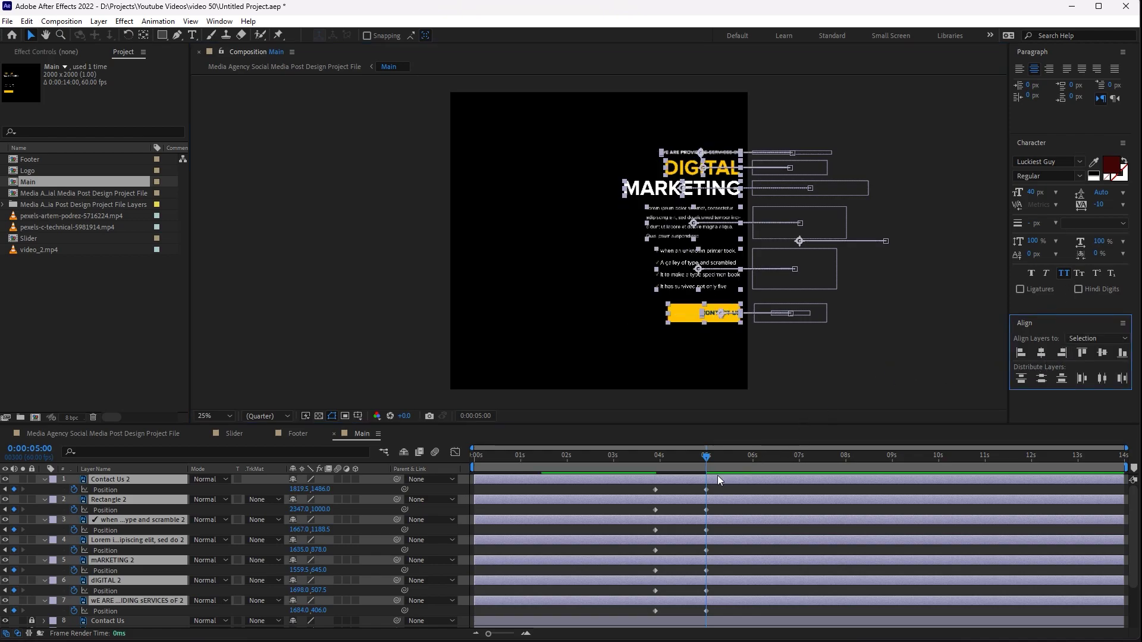
mouse_move(706, 459)
mouse_down()
mouse_move(668, 455)
mouse_move(710, 458)
mouse_up()
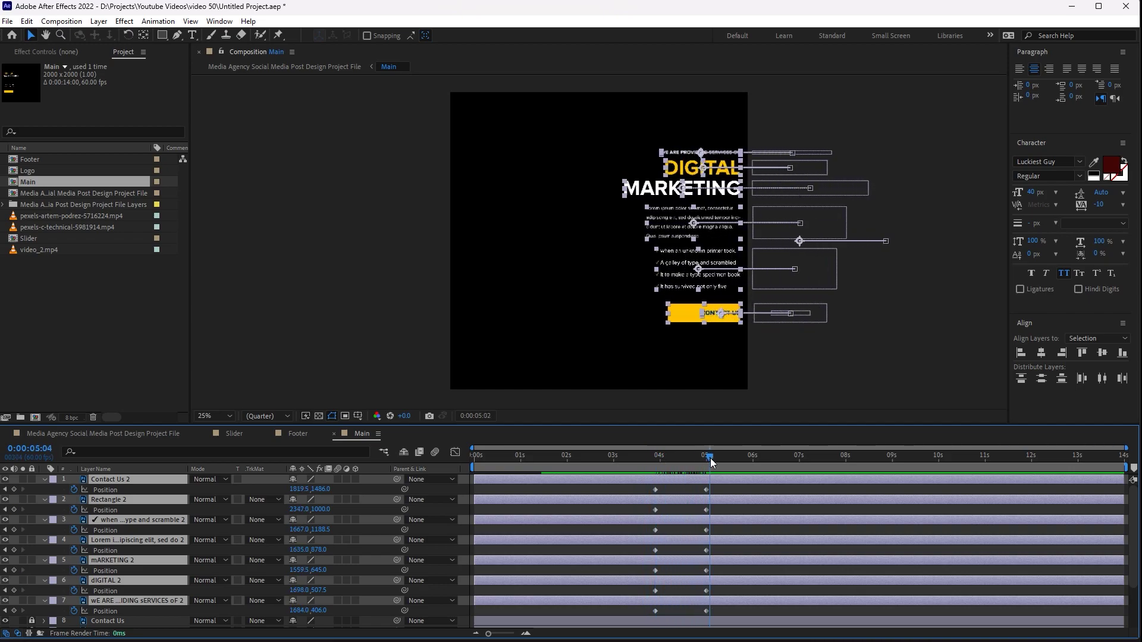
click(148, 433)
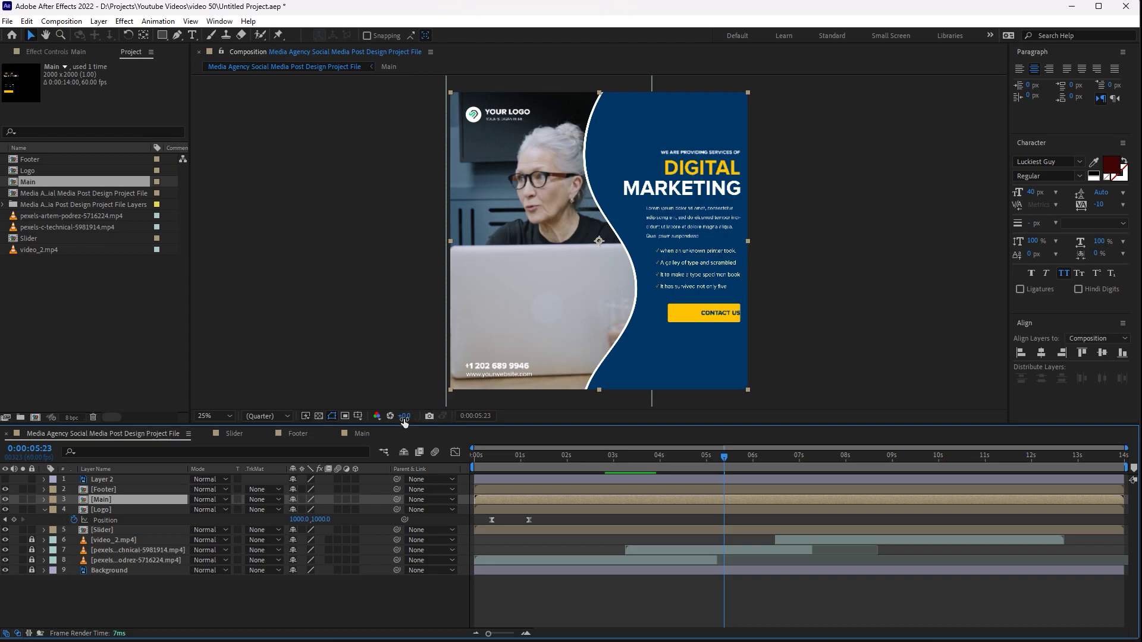
click(349, 436)
Move the Contact Us 2 text's 5-second position left to 1713.5, centered on the yellow button
click(721, 316)
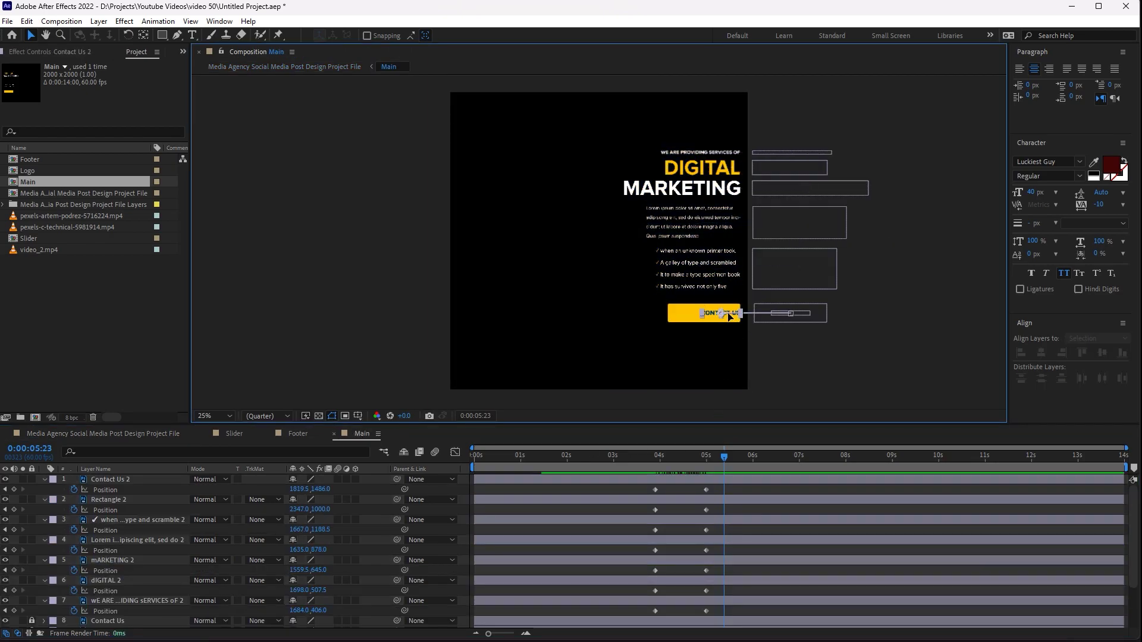
drag(721, 317, 715, 317)
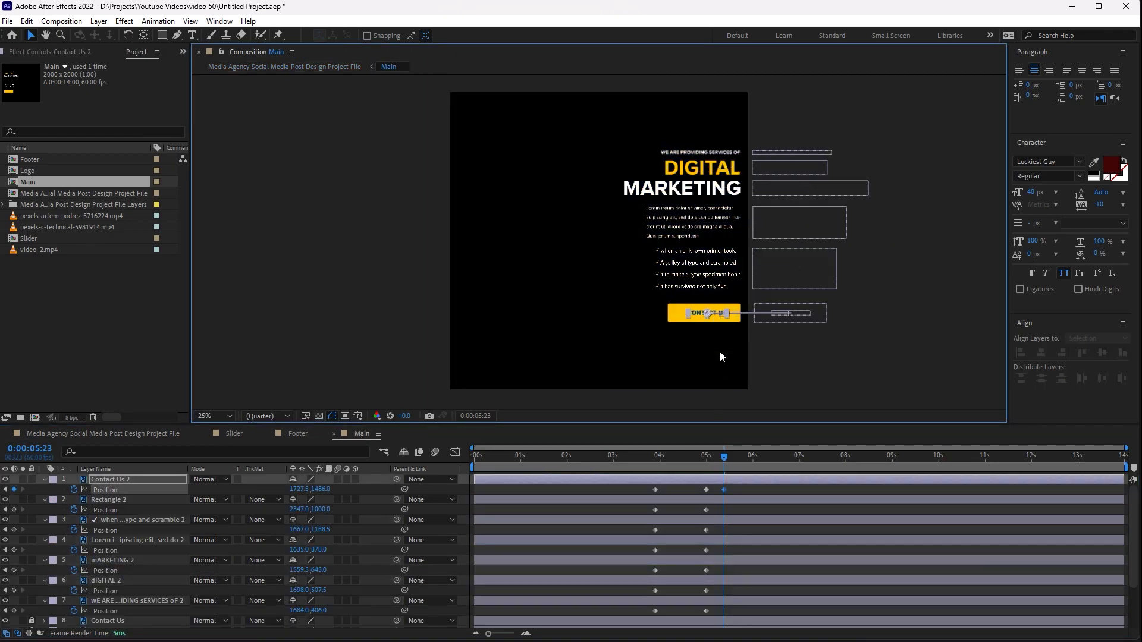
key(Delete)
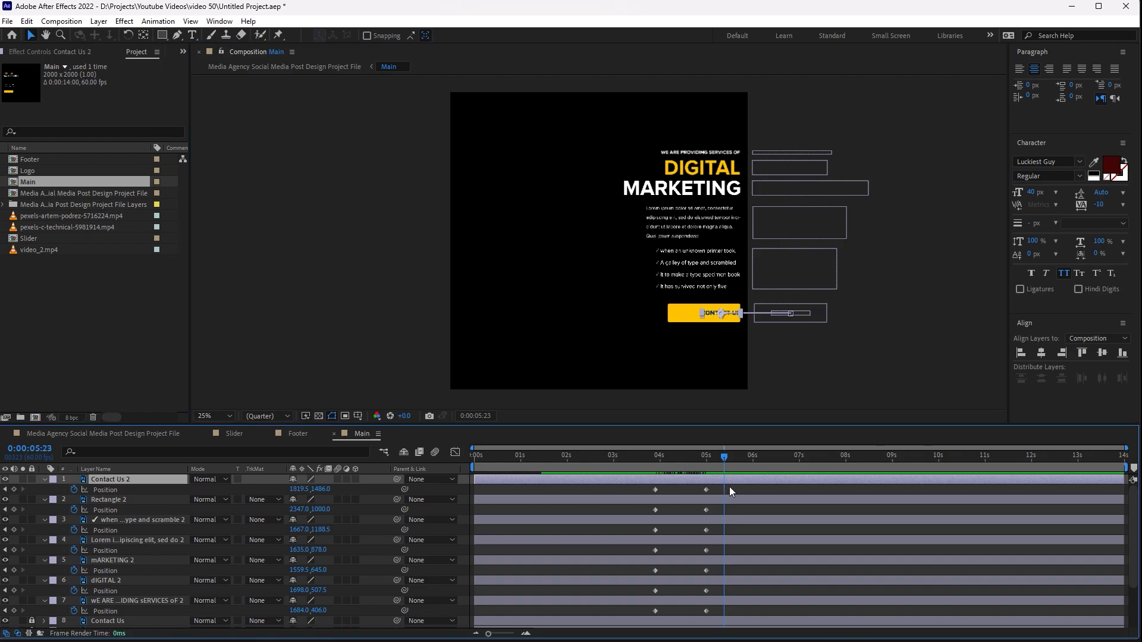
drag(718, 484, 632, 534)
click(677, 329)
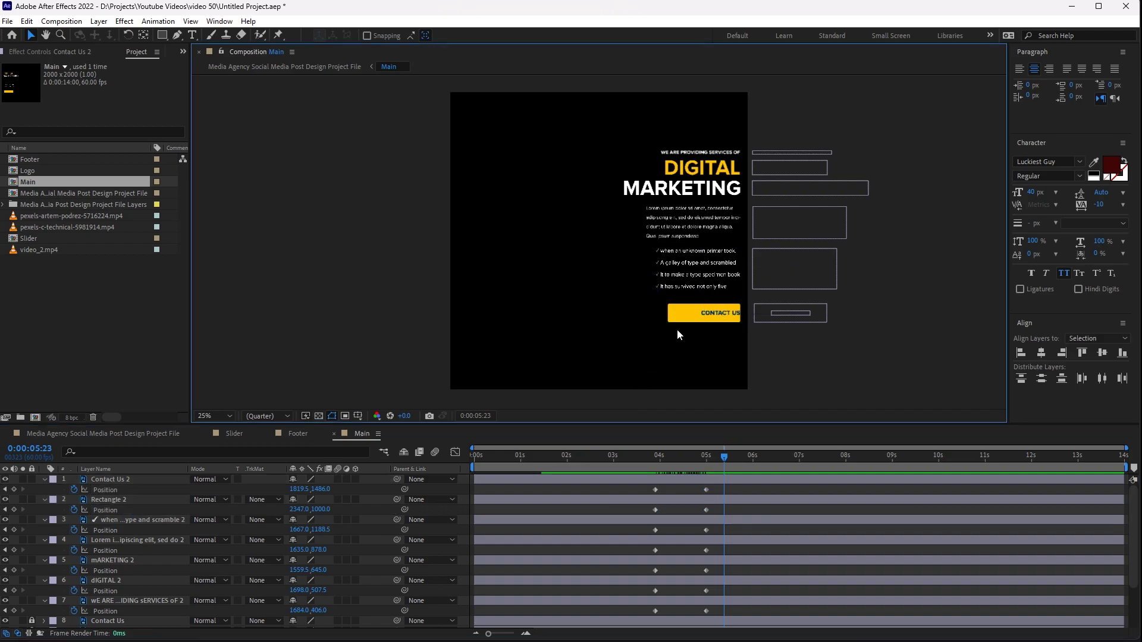
click(715, 314)
click(708, 457)
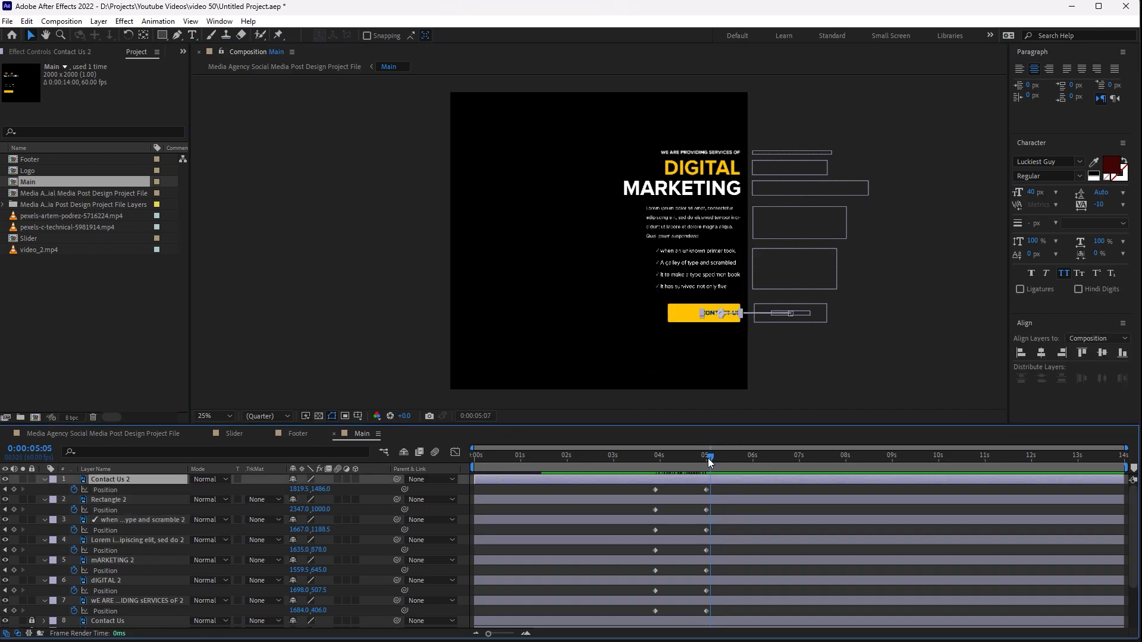
click(706, 491)
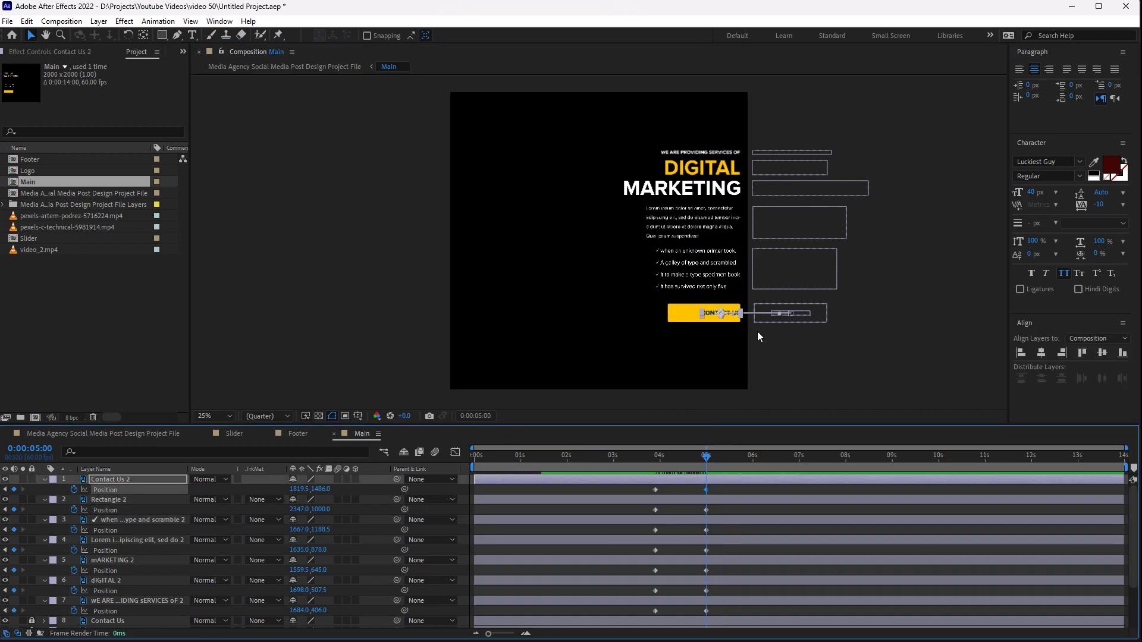
scroll(748, 315, up, 2)
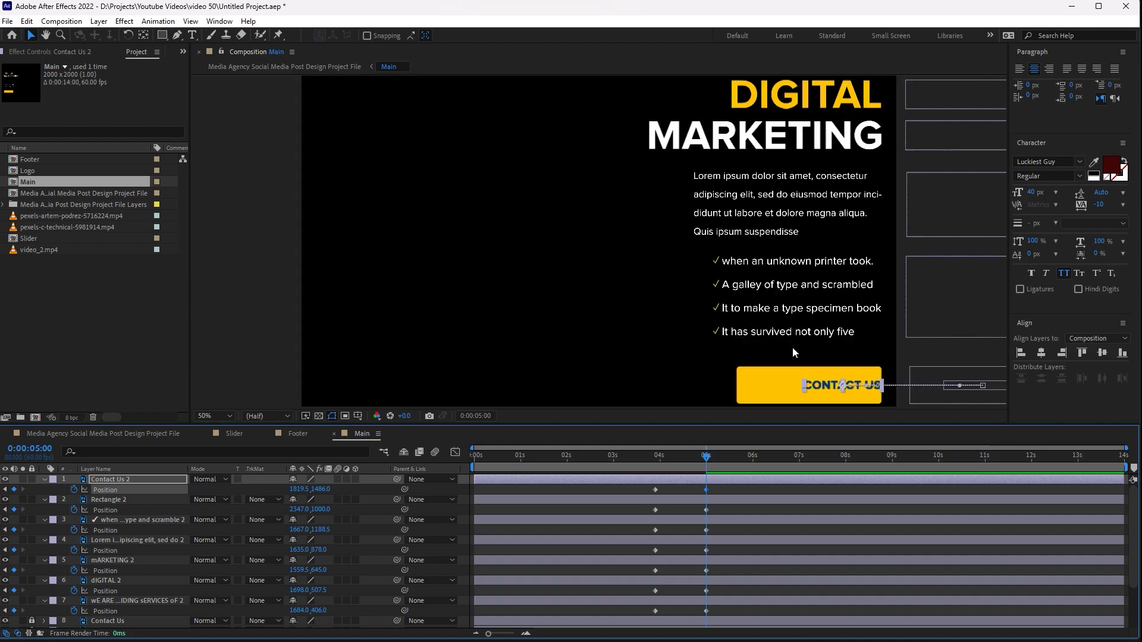
drag(792, 347, 692, 335)
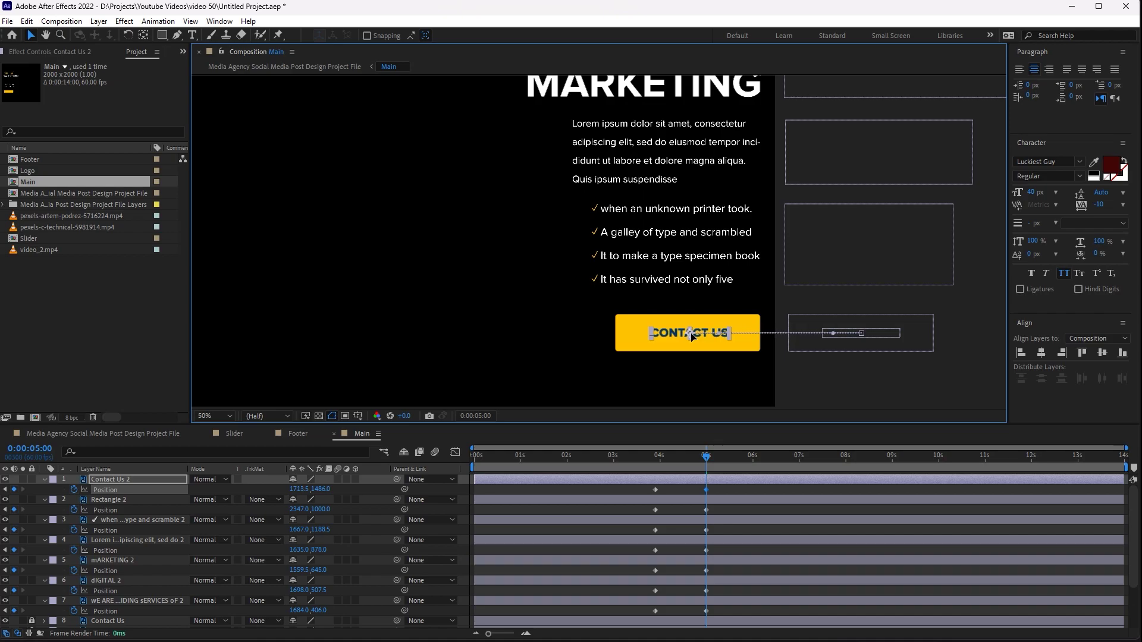
click(699, 381)
key(comma)
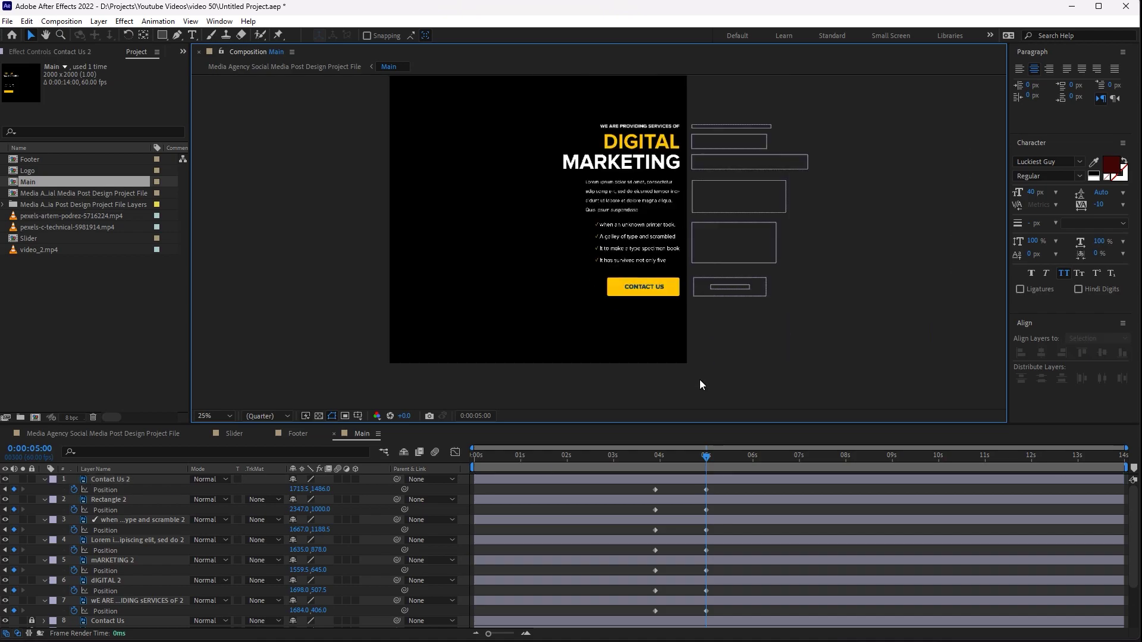
Move all Main text layers about 50 px left, then nudge them back right slightly
click(178, 433)
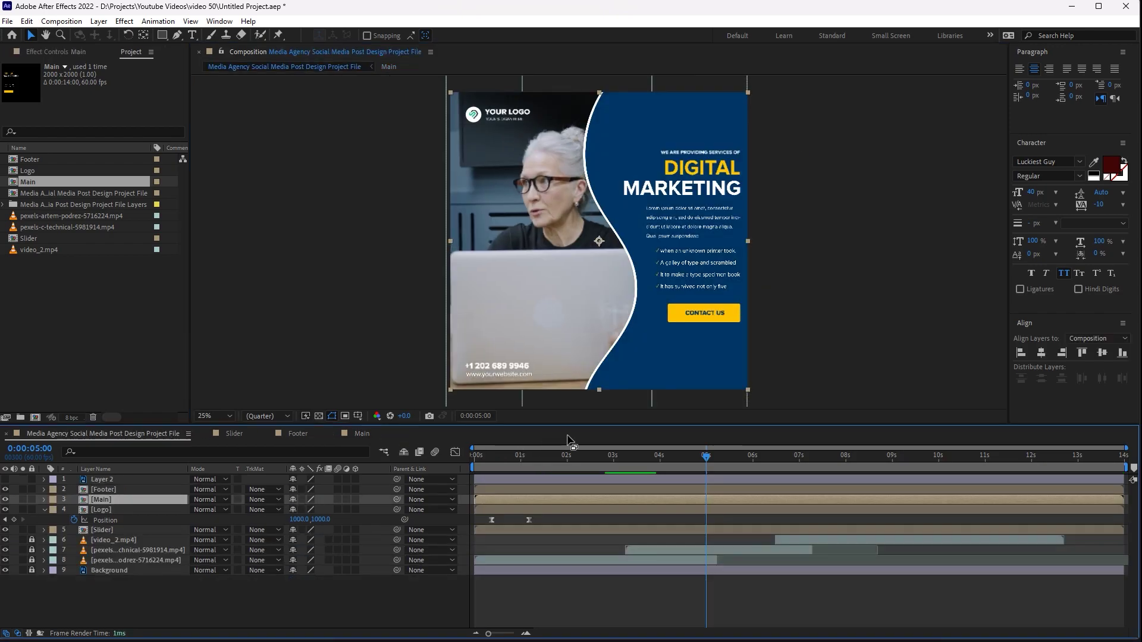
click(347, 436)
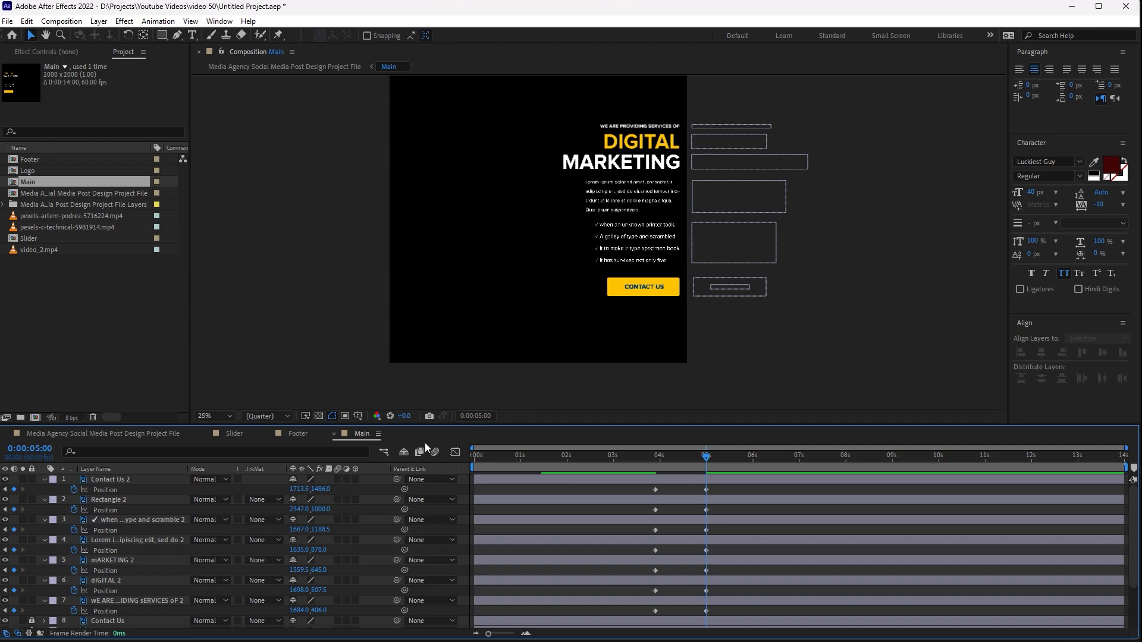
key(ctrl+a)
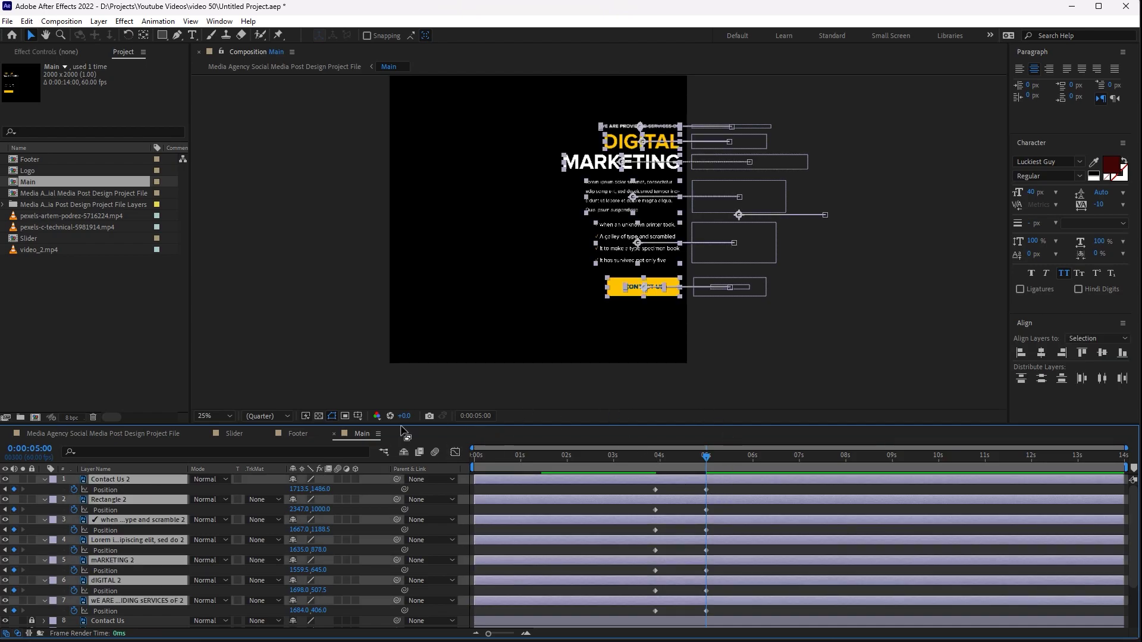
drag(301, 491, 270, 488)
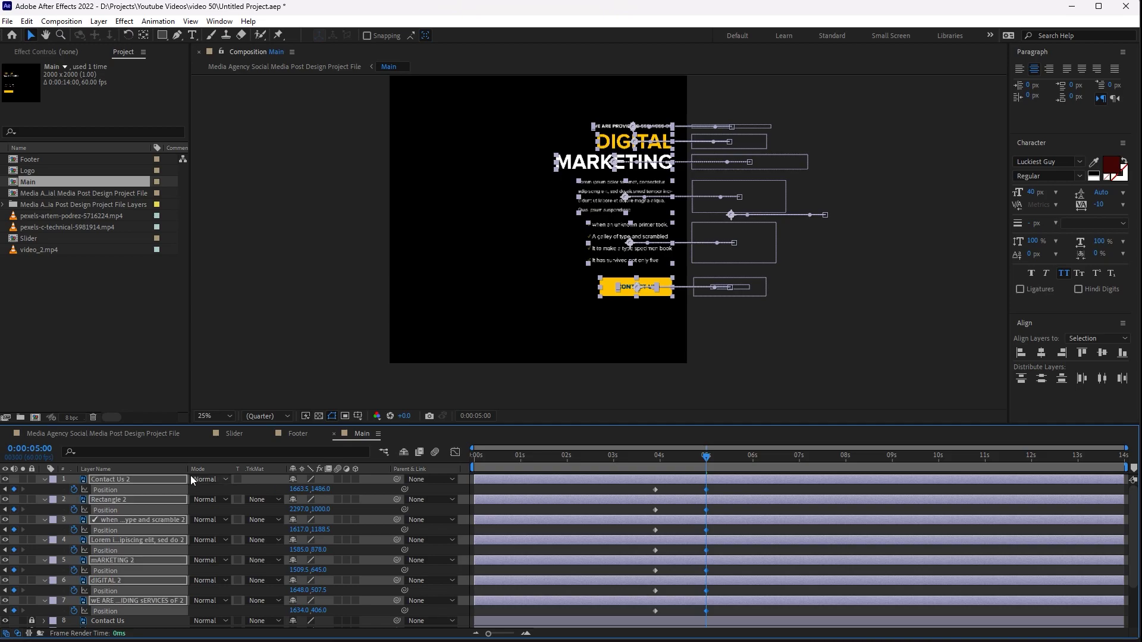
click(151, 436)
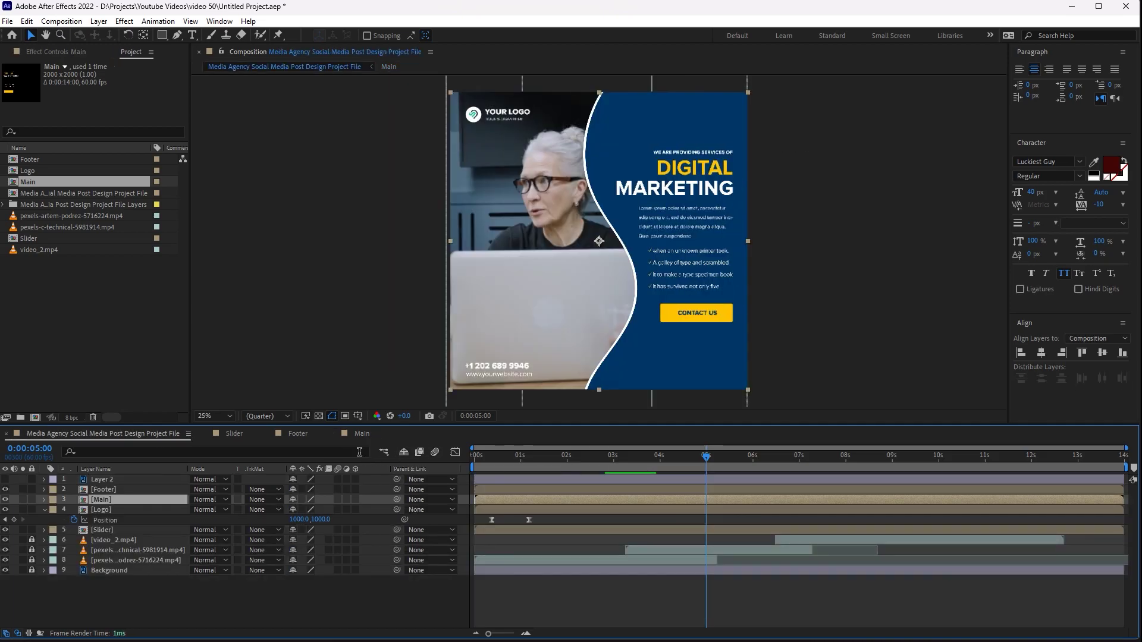
click(360, 434)
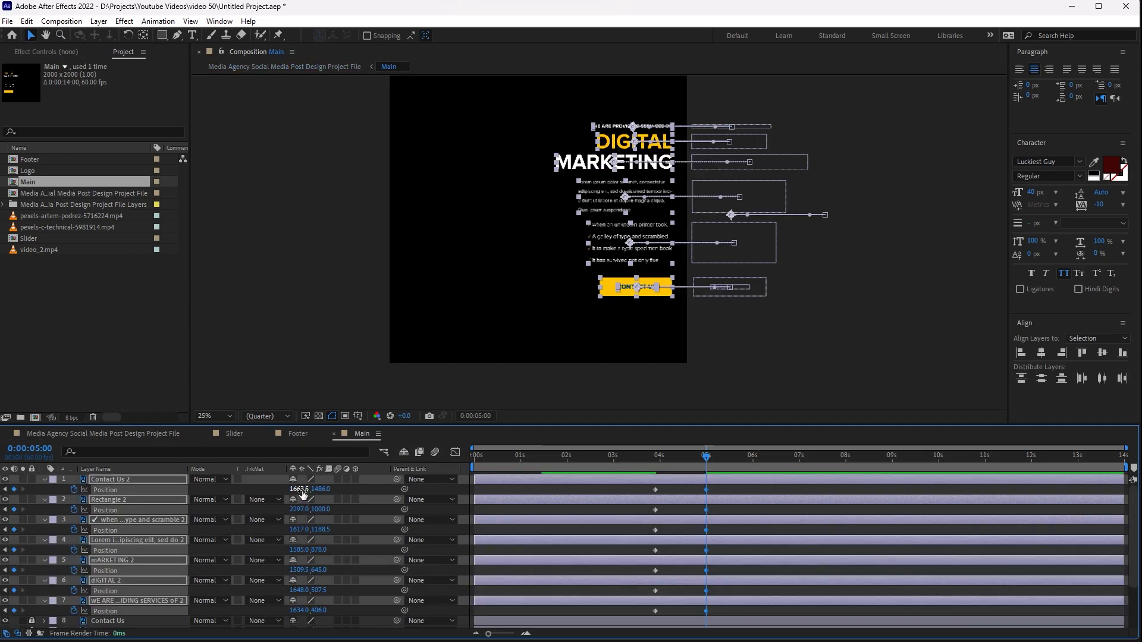
drag(302, 493, 307, 495)
click(135, 434)
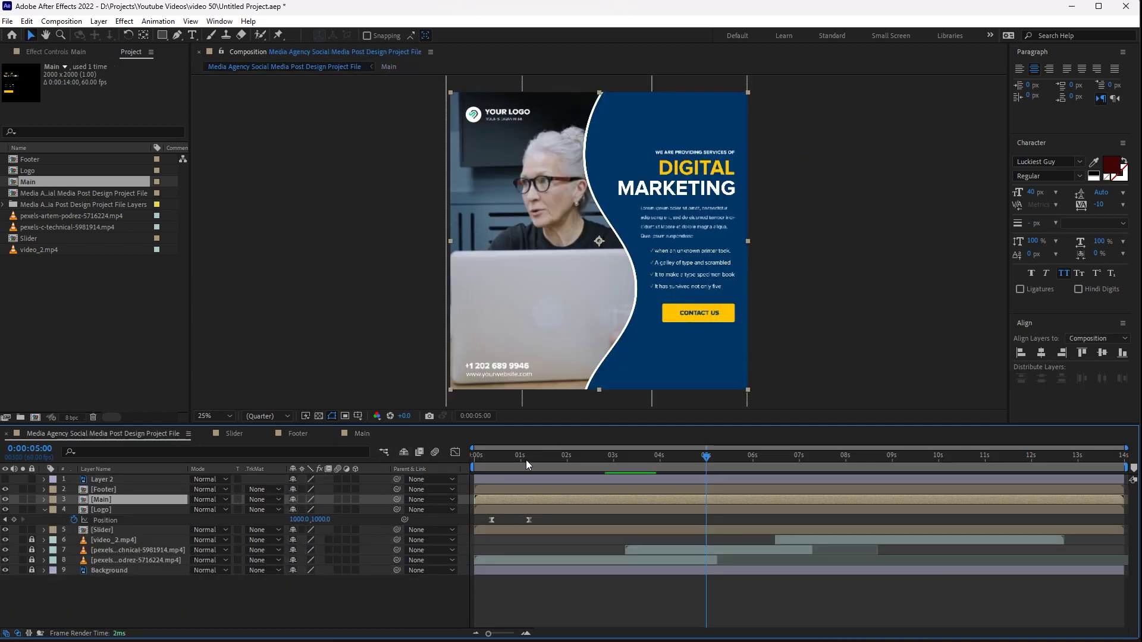
Preview the full post at 2:34 and select all layers' 4s and 5s keyframes
drag(612, 456, 594, 461)
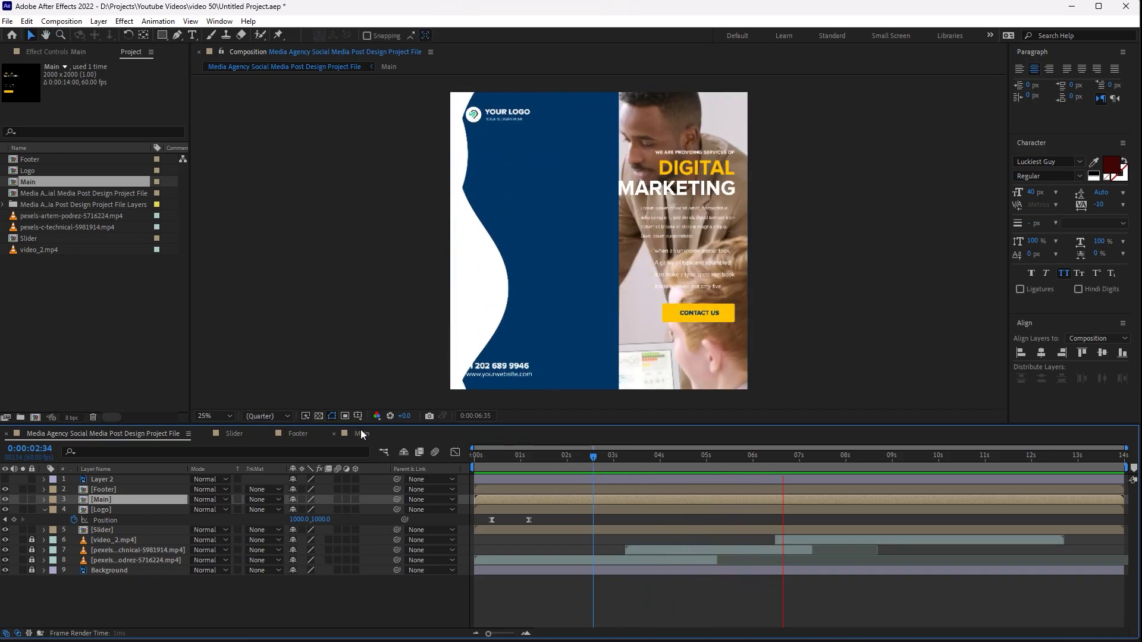
click(362, 434)
drag(729, 605, 615, 484)
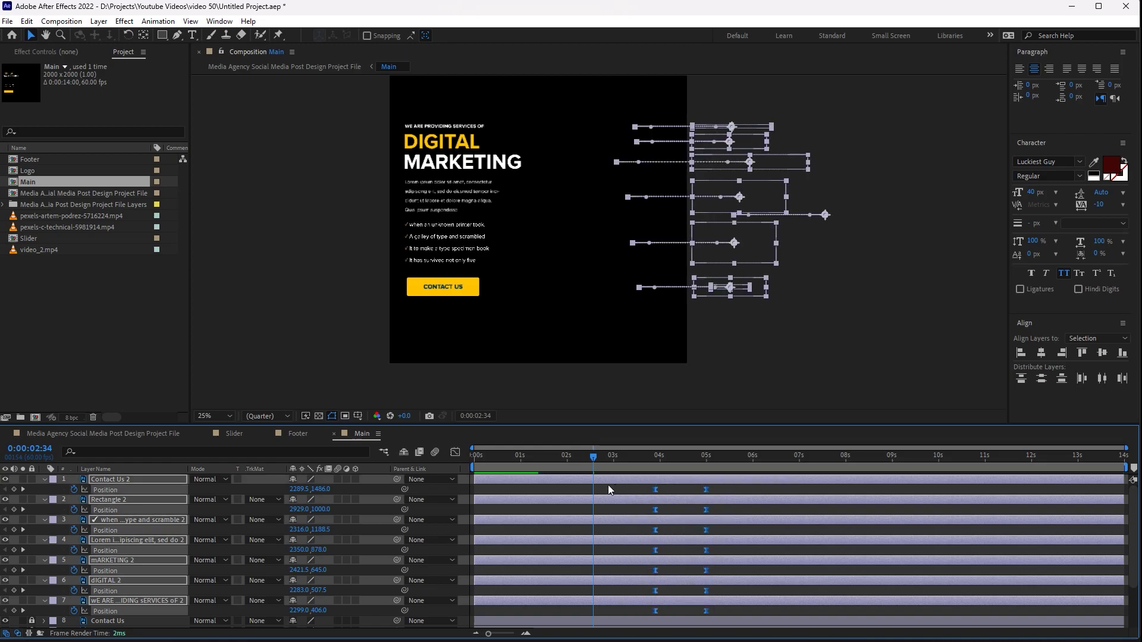
Strongly ease the 4s–5s slide-in keyframes in the Graph Editor
key(shift+F3)
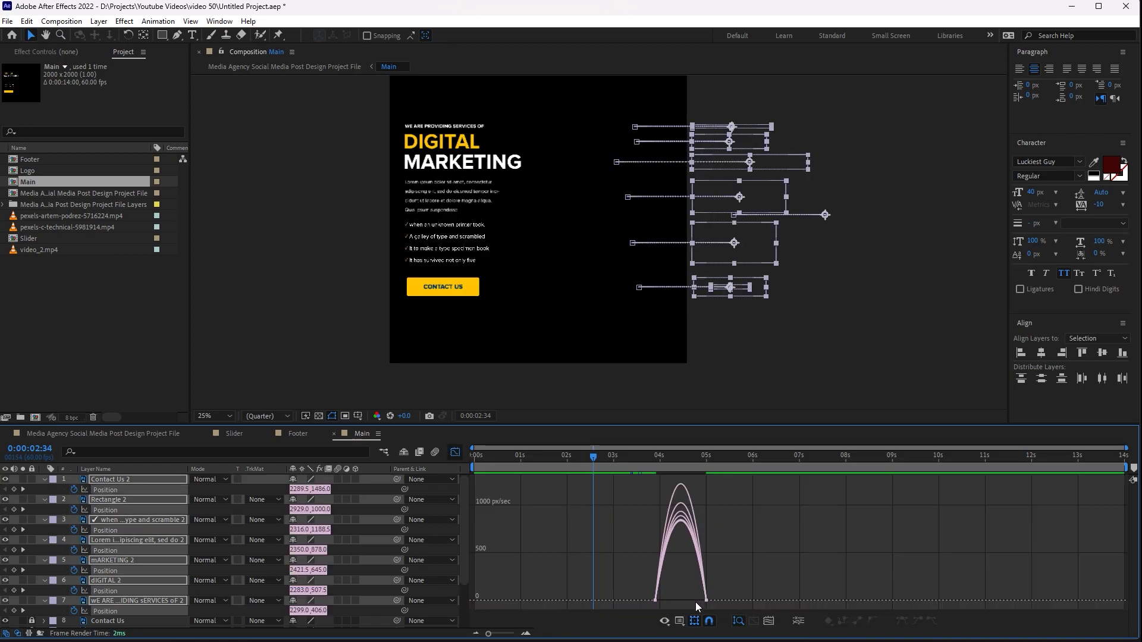
click(705, 598)
drag(700, 598, 669, 596)
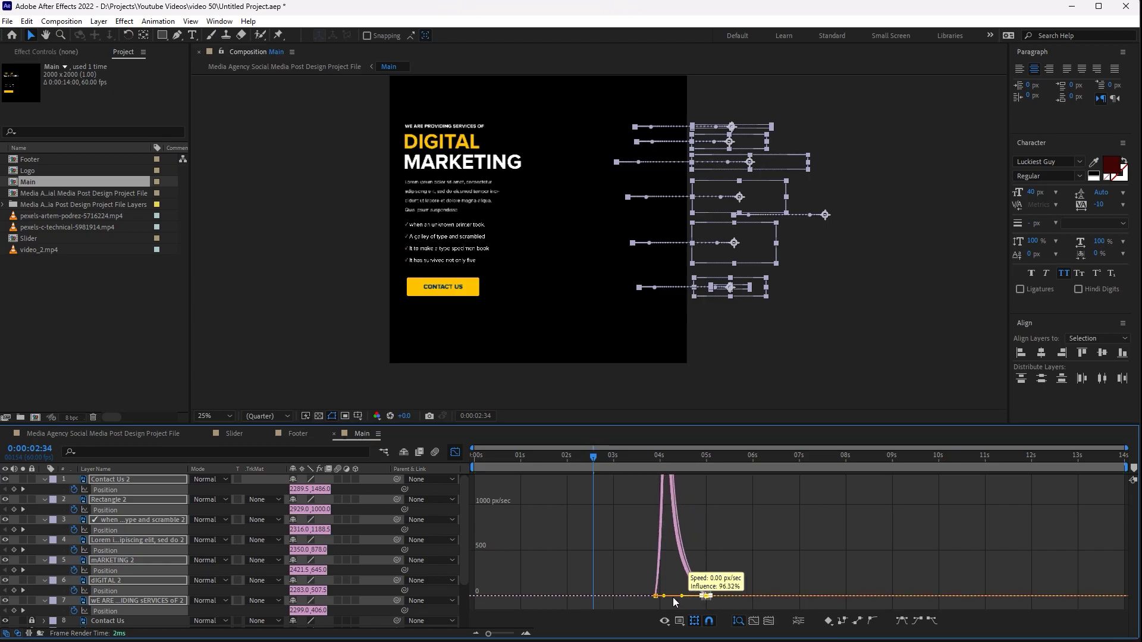
click(455, 452)
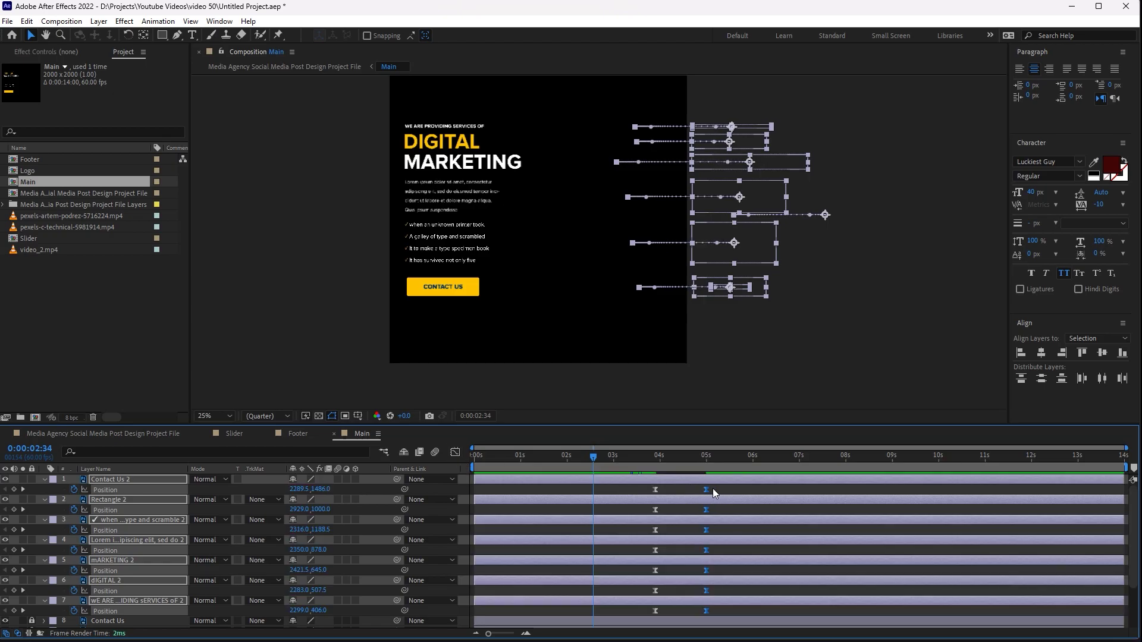
Adjust the top layers' slide-in keyframes so the Contact Us button enters slightly later
drag(720, 490, 620, 578)
drag(620, 591, 620, 591)
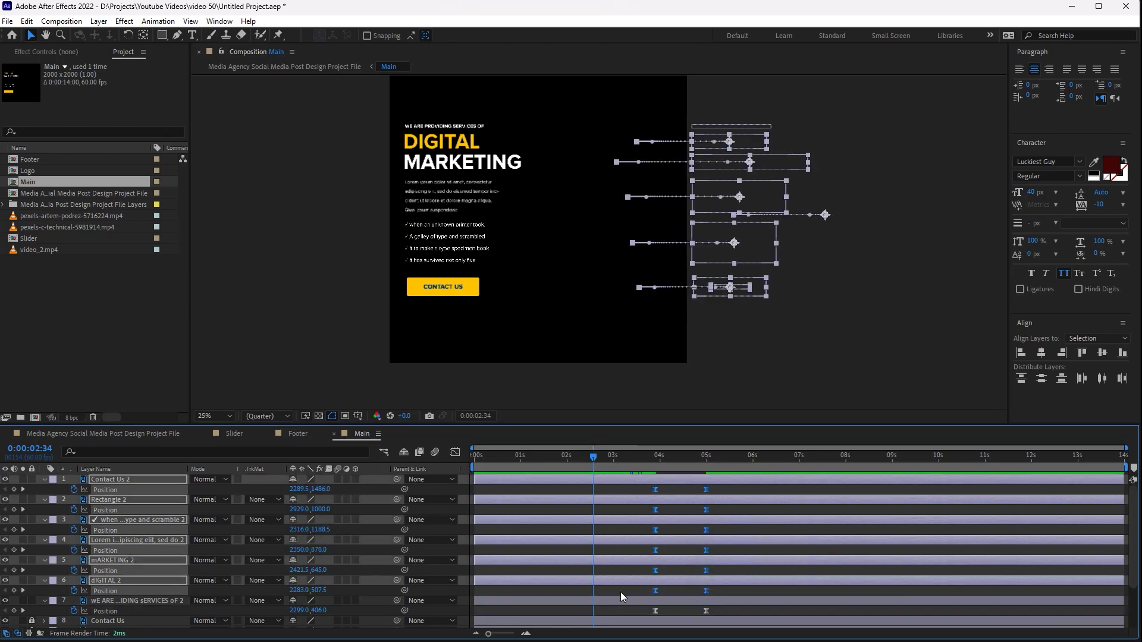
drag(722, 574, 634, 491)
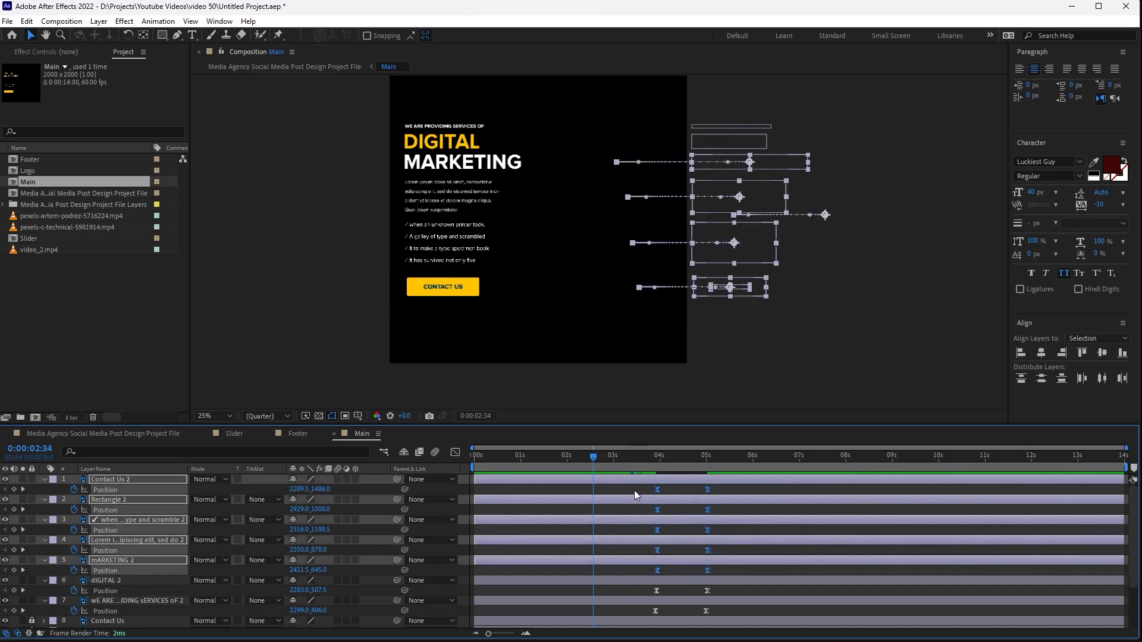
drag(725, 550, 627, 486)
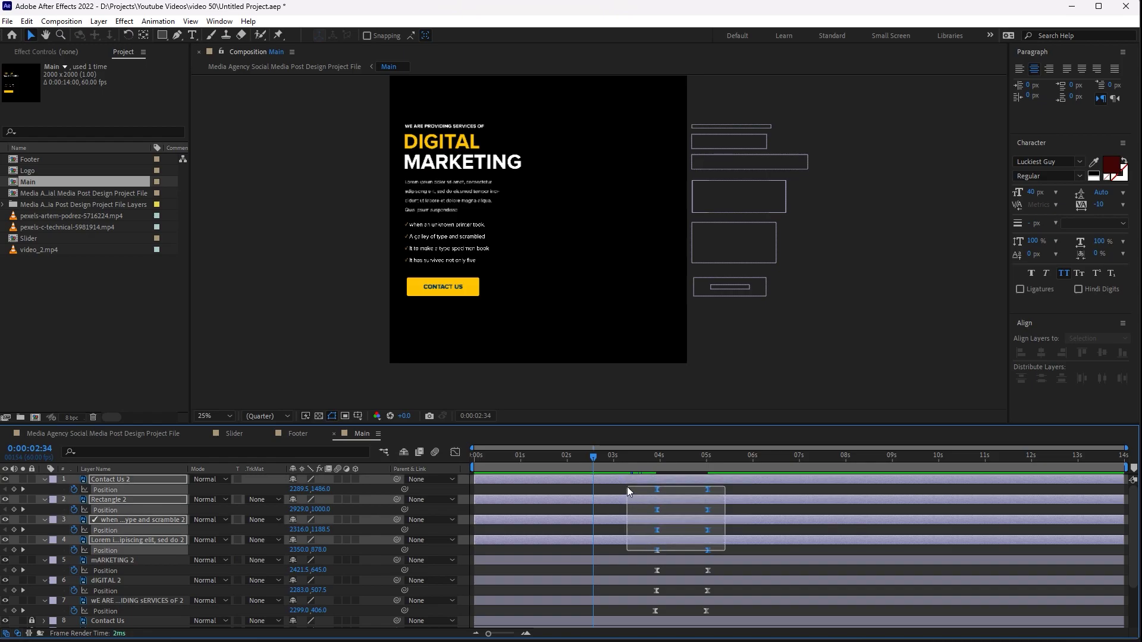
click(718, 530)
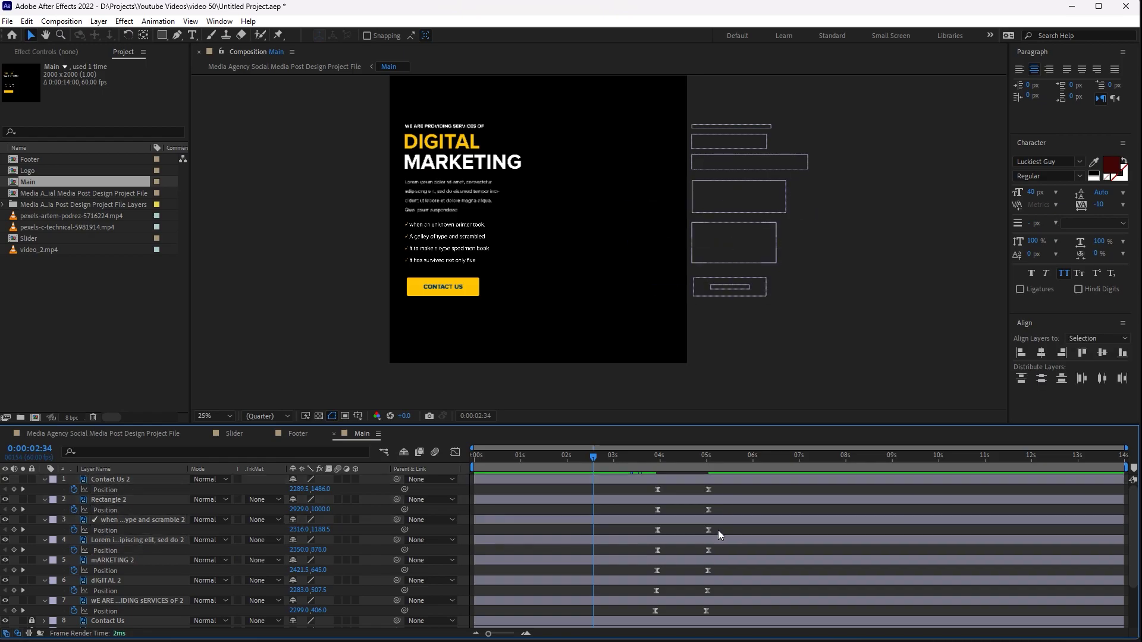
drag(719, 533, 623, 487)
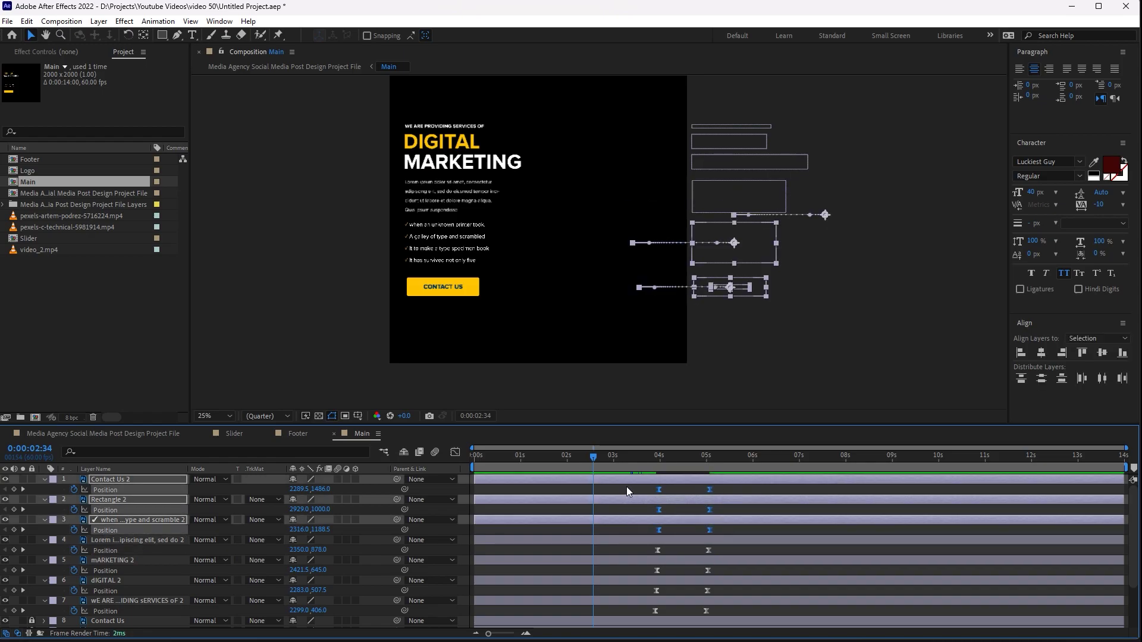
drag(730, 510, 624, 481)
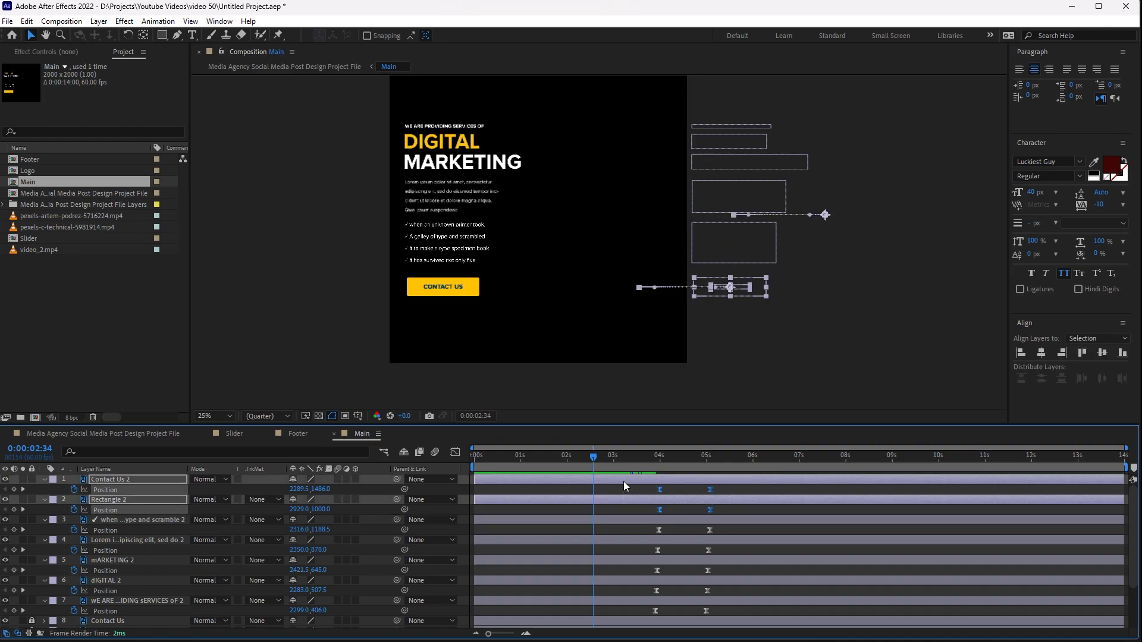
shift+click(723, 487)
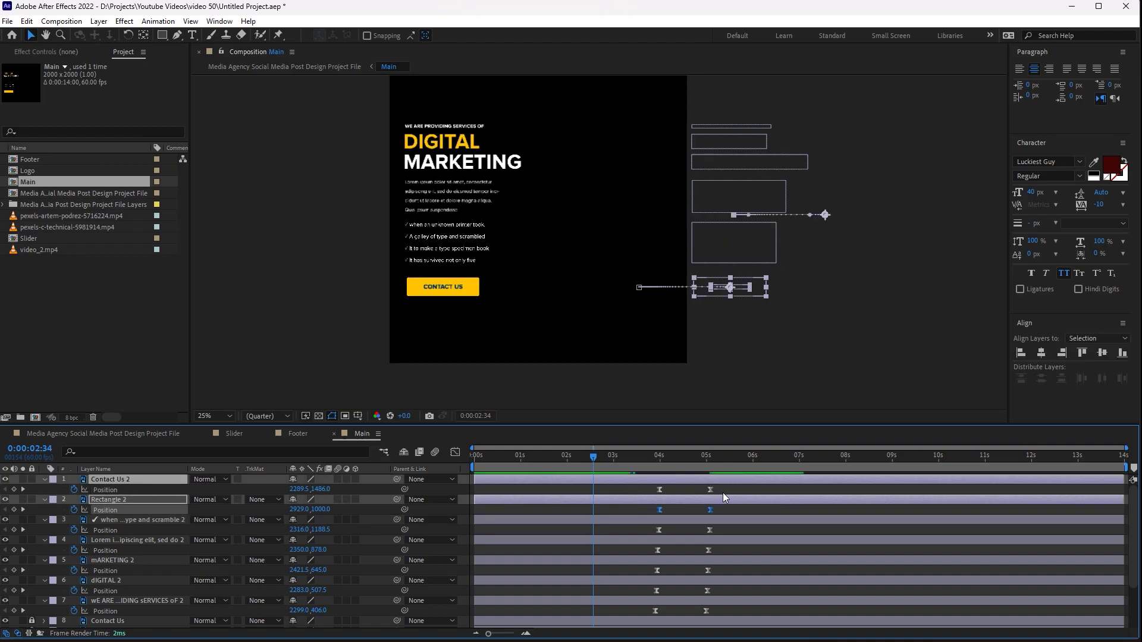
drag(719, 491, 644, 482)
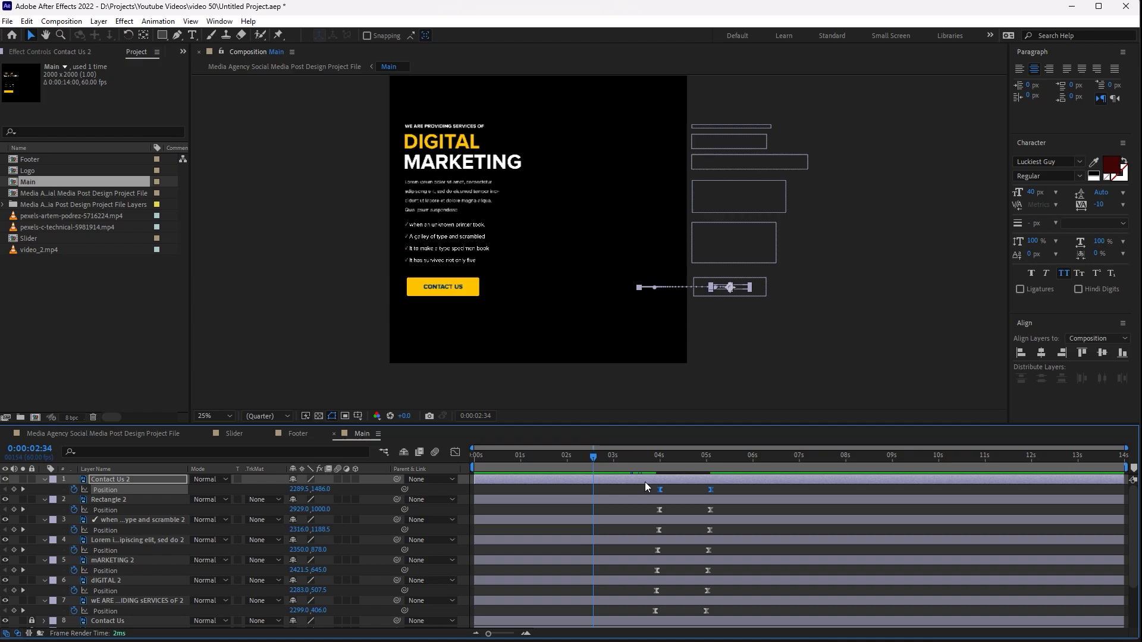
click(155, 439)
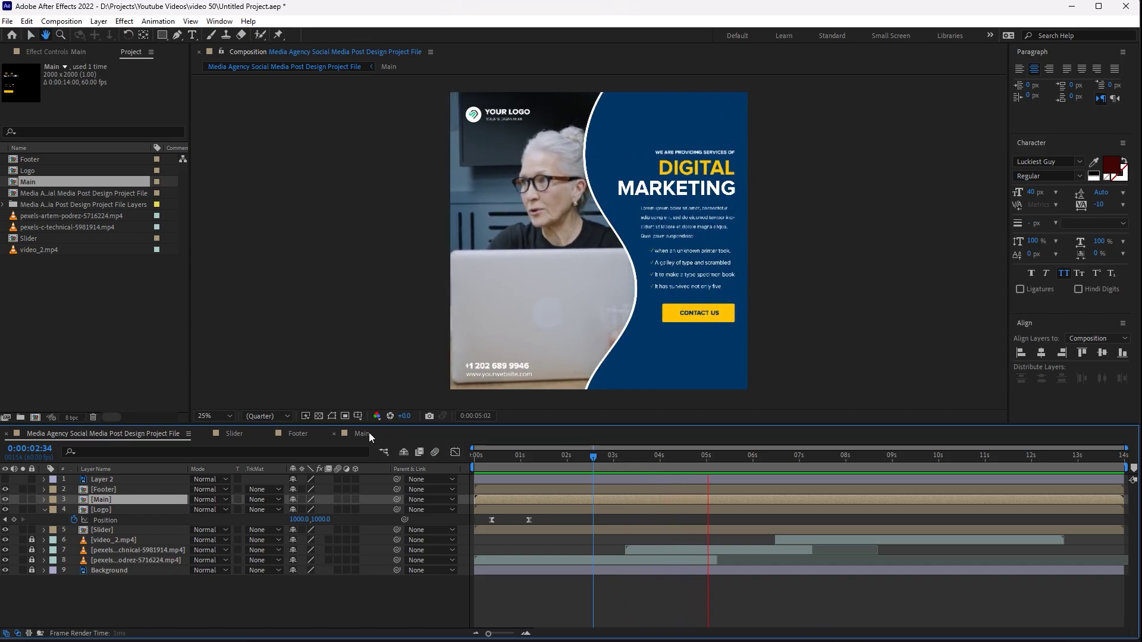
Shift Main's slide-in keyframes to roughly 3.8–4.8 s and preview them in the full design
click(362, 434)
mouse_move(715, 613)
mouse_down()
mouse_move(633, 484)
mouse_move(649, 491)
mouse_move(654, 463)
mouse_move(609, 464)
mouse_up()
click(165, 435)
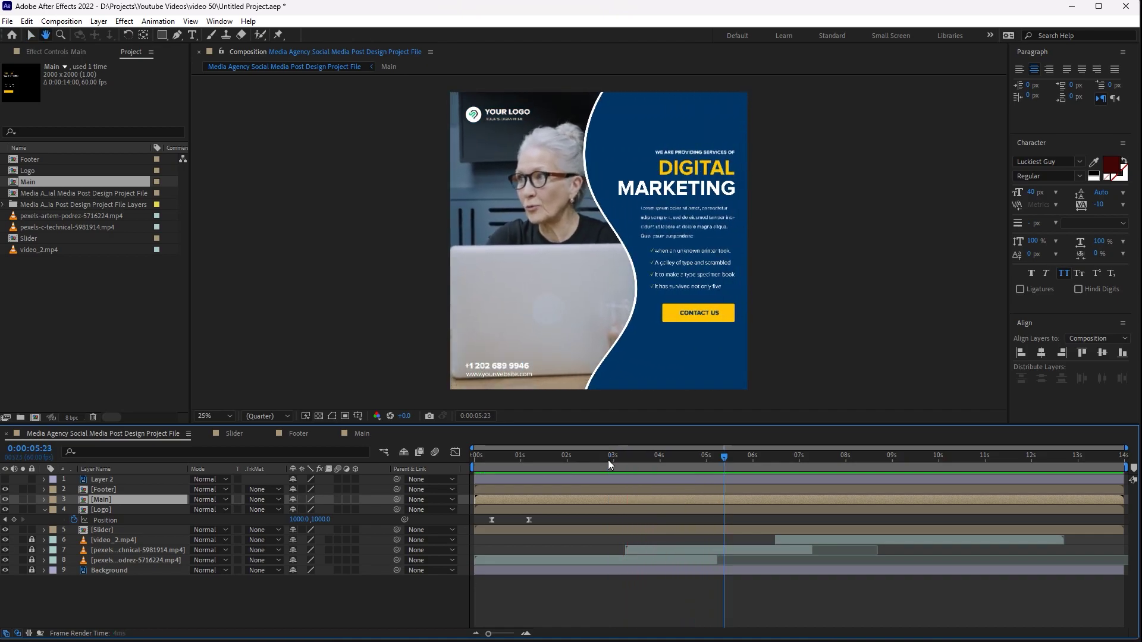
key(space)
click(356, 431)
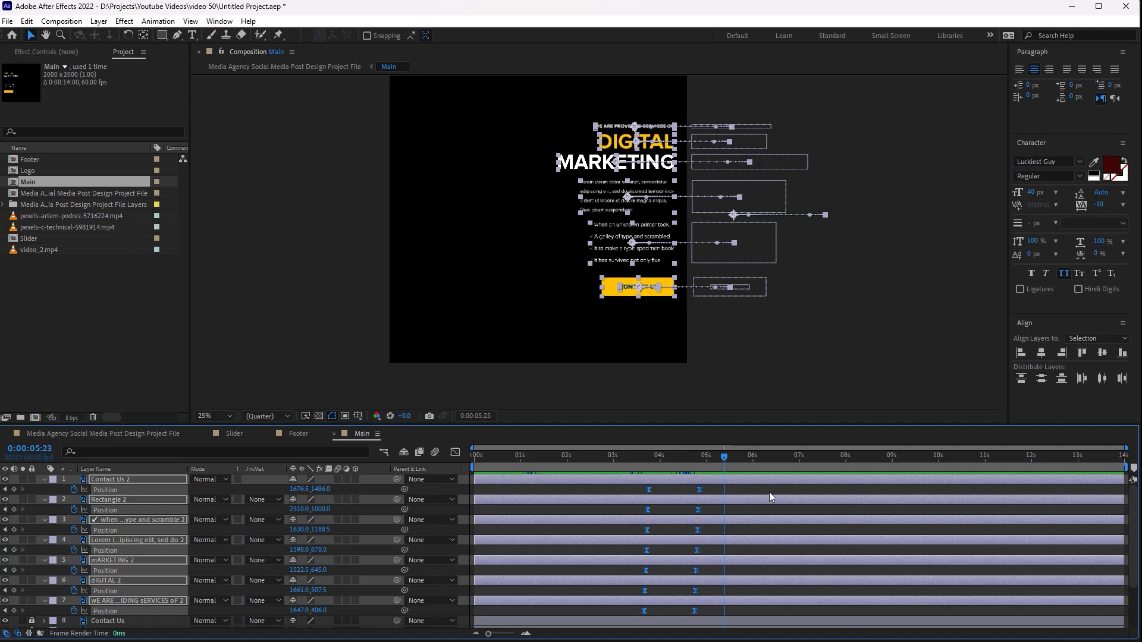
Lock layers 1–7, duplicate slide-in layers 8–14 to the top, and lock those originals
key(u)
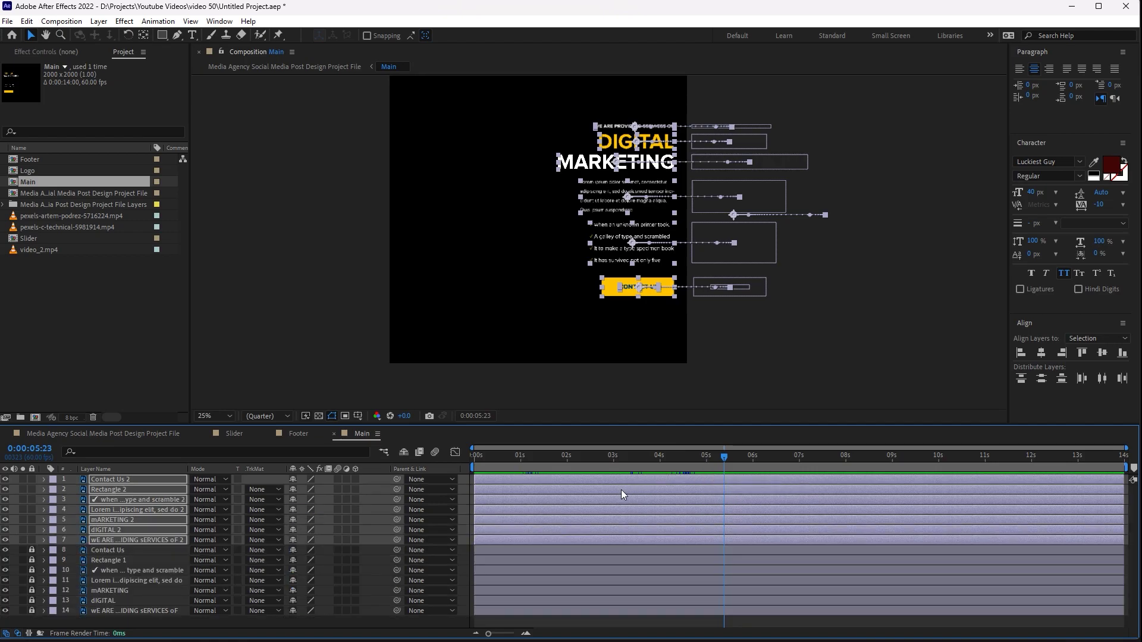
drag(32, 481, 32, 540)
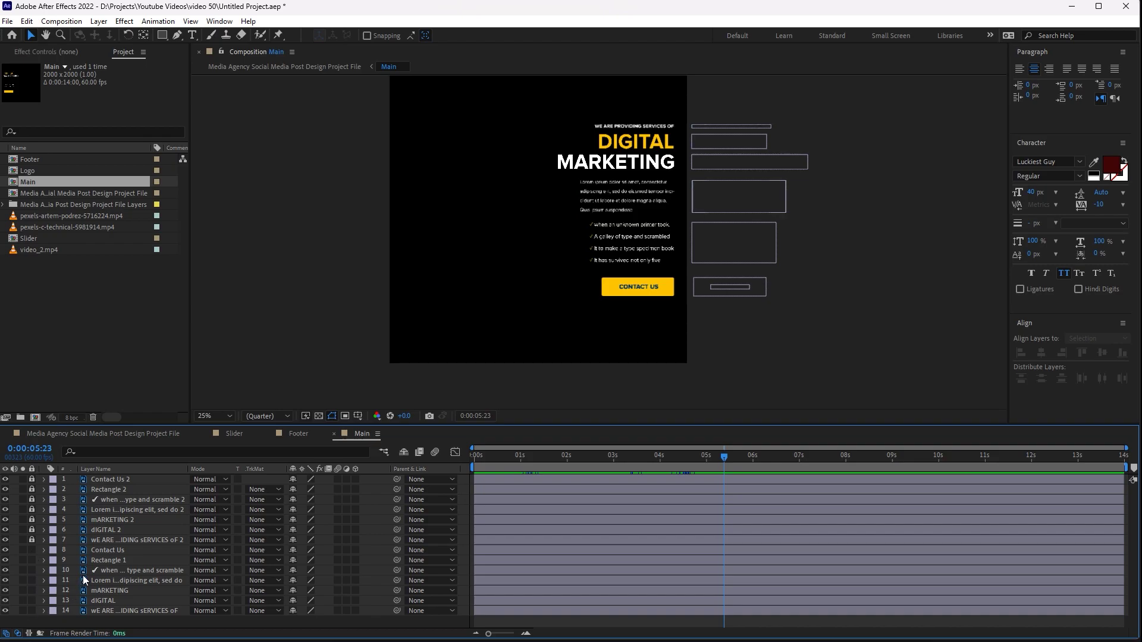
click(94, 553)
shift+click(102, 613)
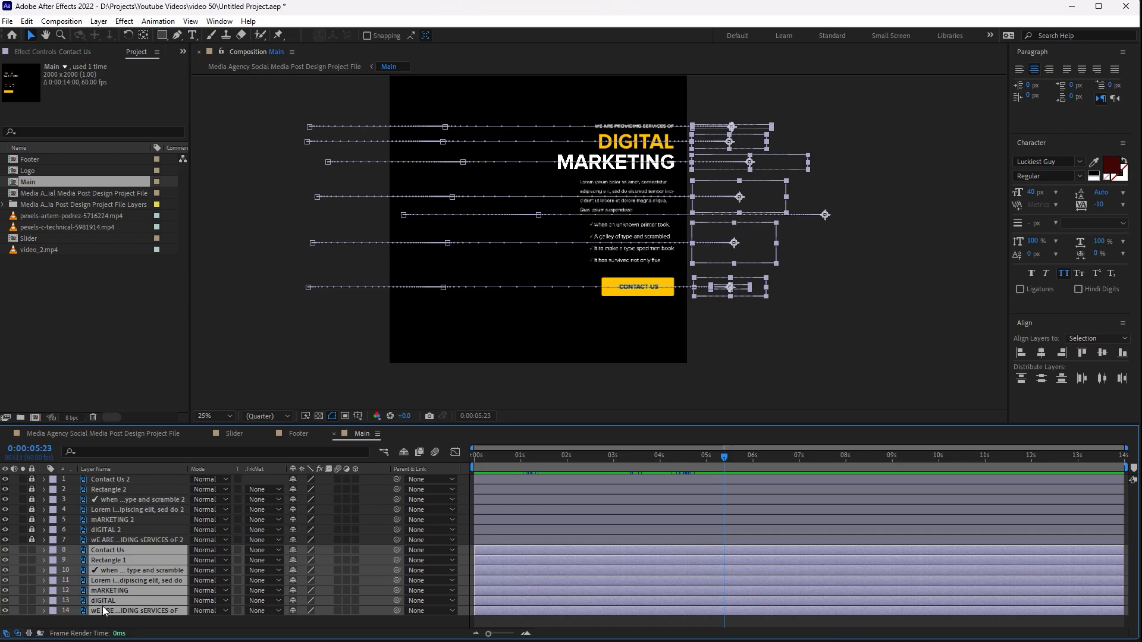
key(ctrl+d)
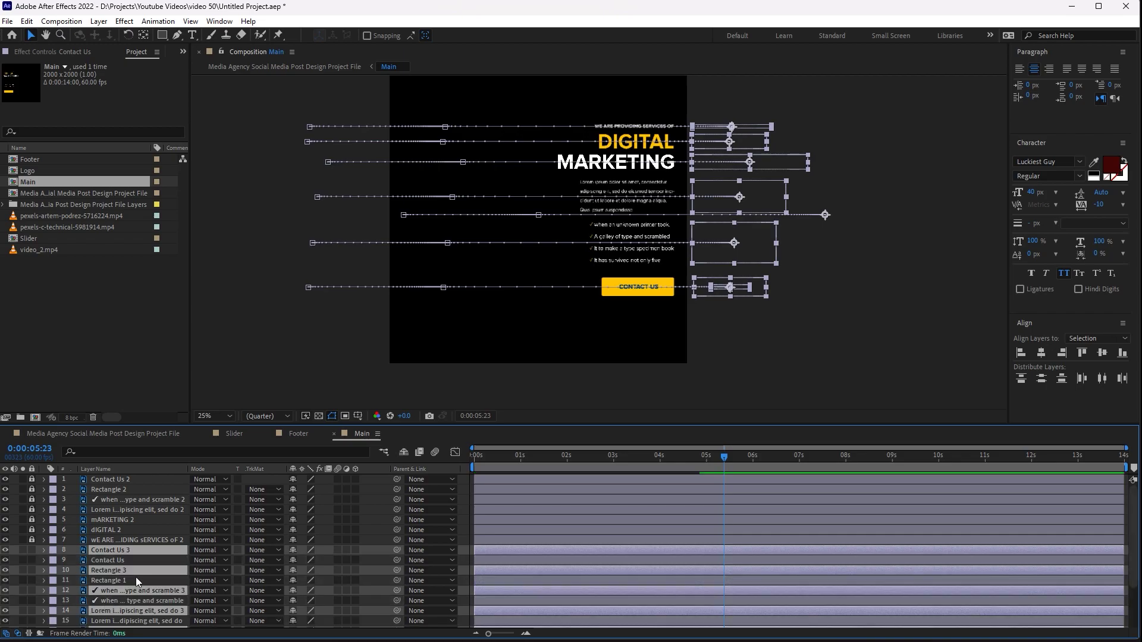
drag(138, 612, 142, 477)
scroll(54, 551, down, 3)
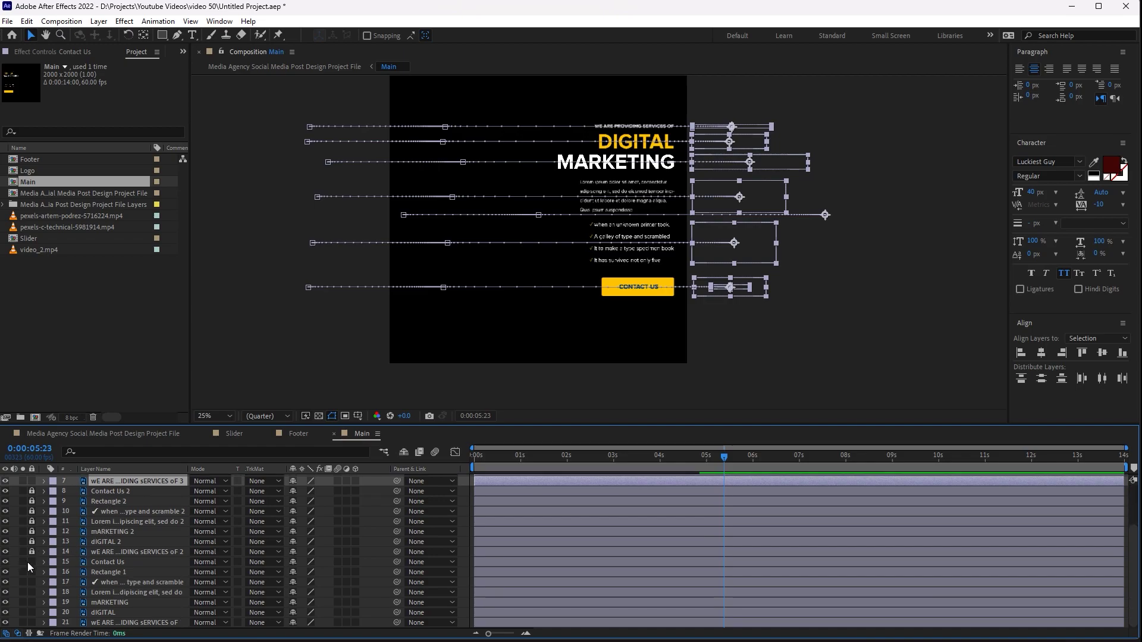
click(31, 561)
click(65, 551)
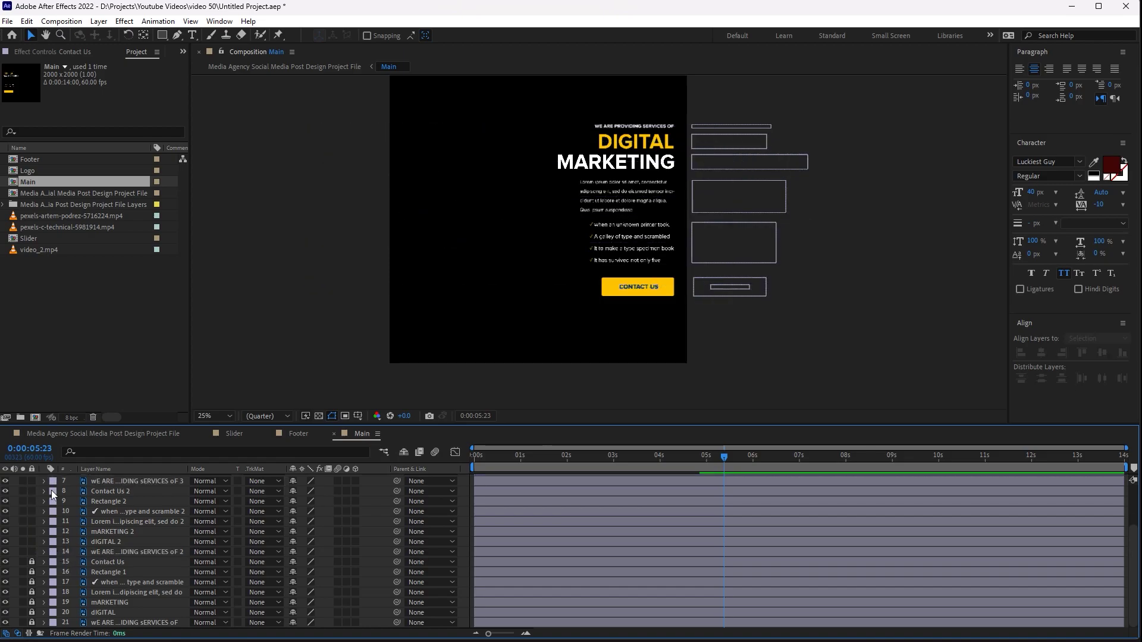
click(105, 492)
scroll(80, 494, up, 3)
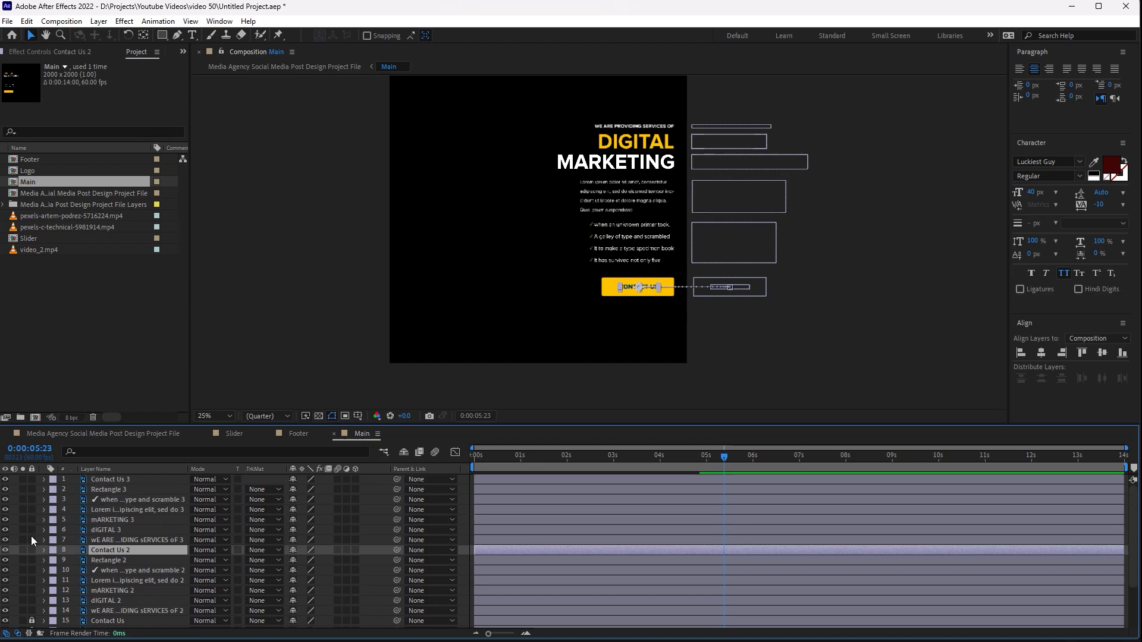
Lock layers 6–7 and add hold Position keyframes to layers 8–14 at 0:00:06:41
drag(32, 540, 33, 529)
scroll(105, 587, down, 3)
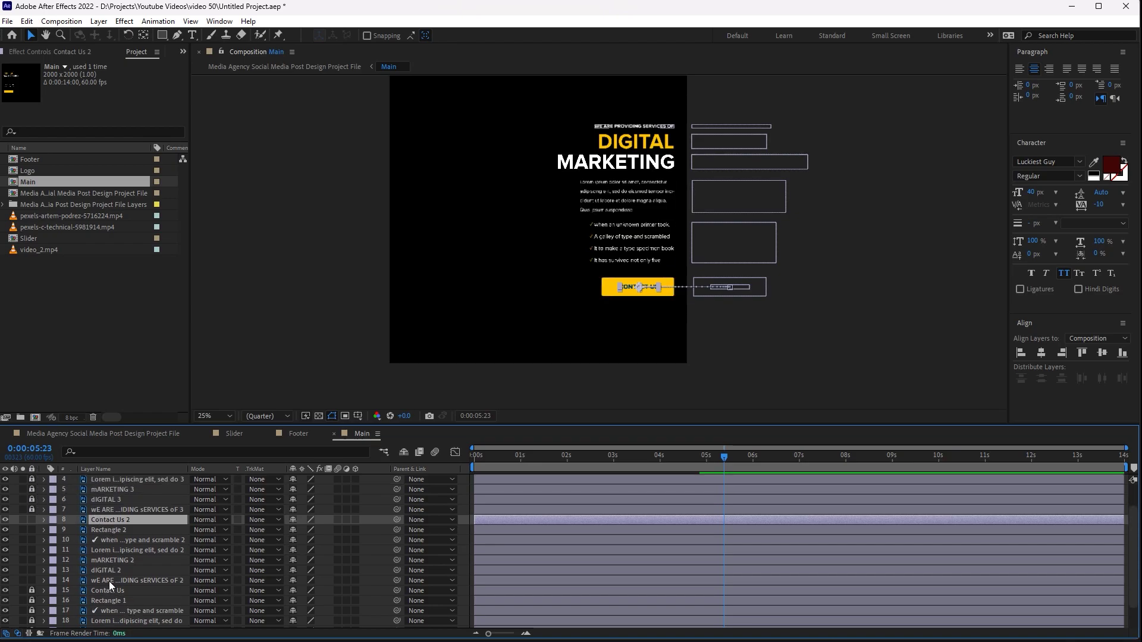
shift+click(134, 581)
key(p)
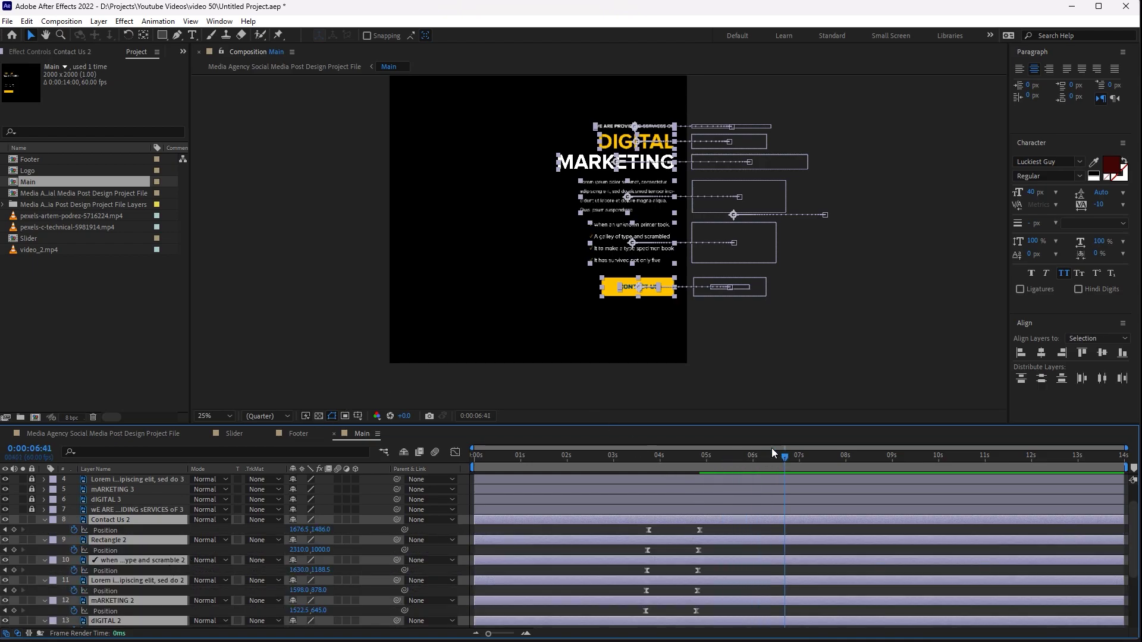
key(alt+shift+p)
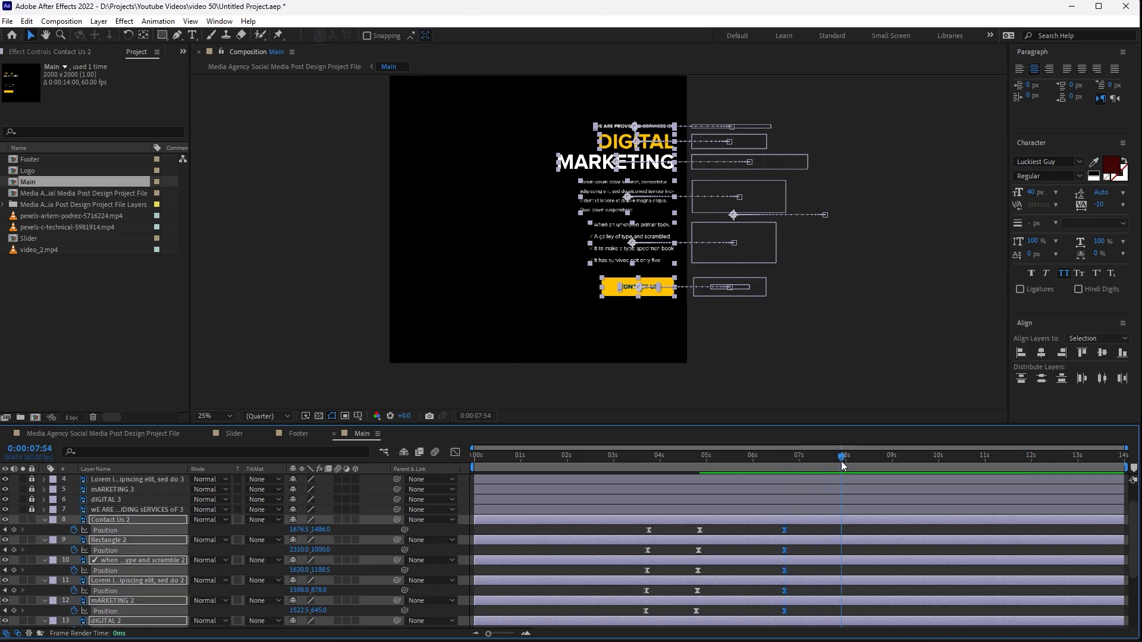
At 0:00:07:53, slide layers 8–14 completely off the left edge of the frame
drag(841, 462, 840, 462)
drag(301, 529, 3, 515)
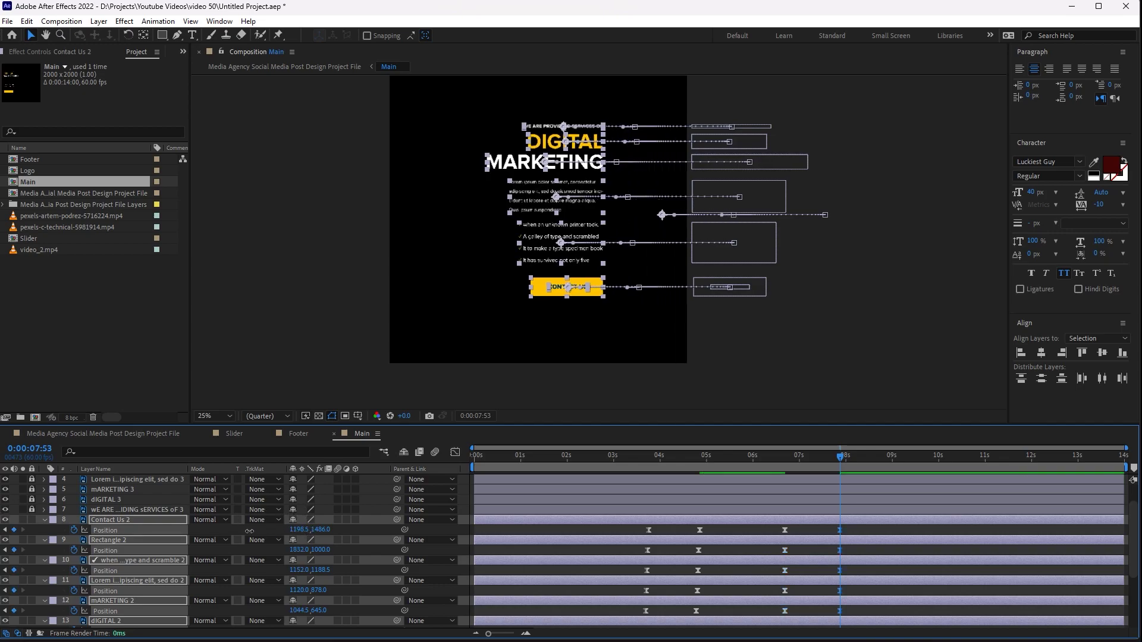
drag(308, 527, 5, 520)
drag(300, 529, 5, 523)
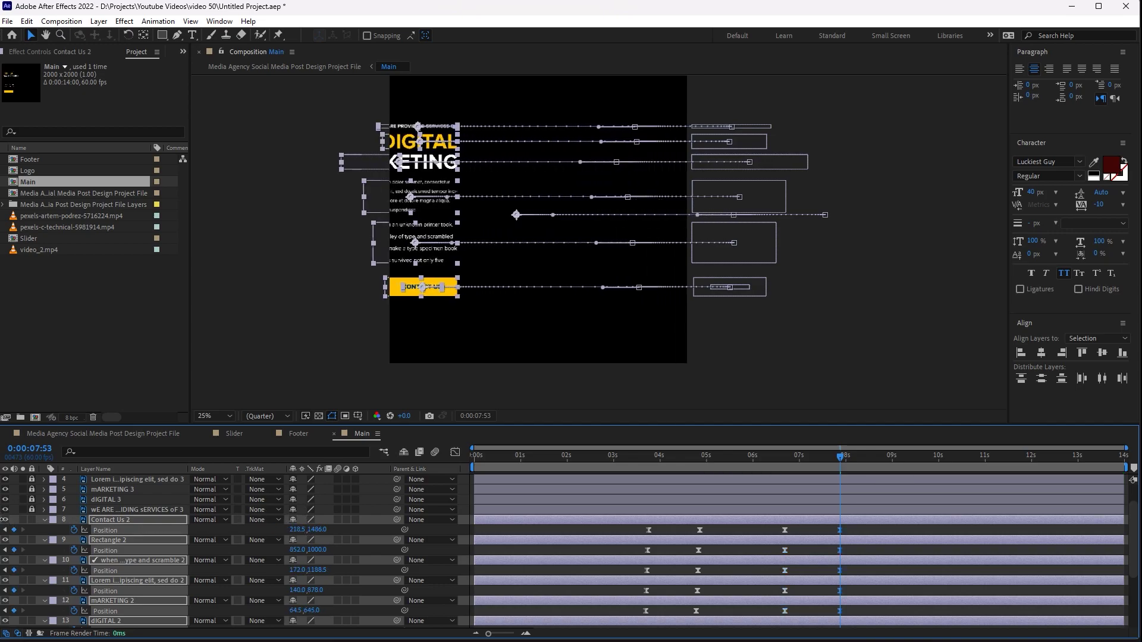
drag(260, 528, 5, 509)
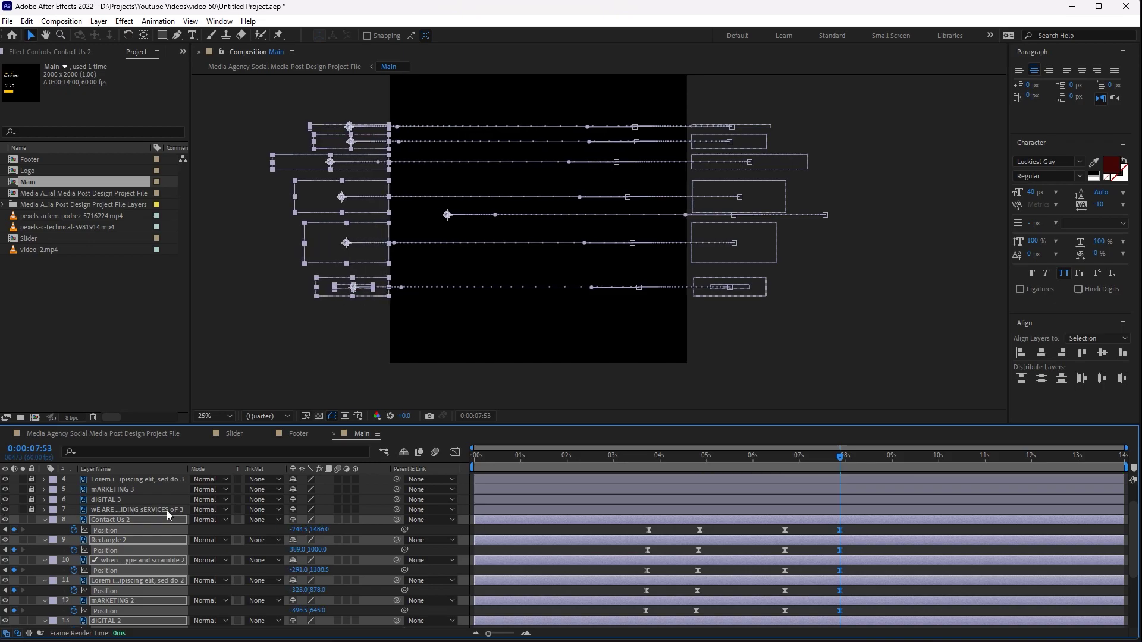
drag(297, 530, 283, 530)
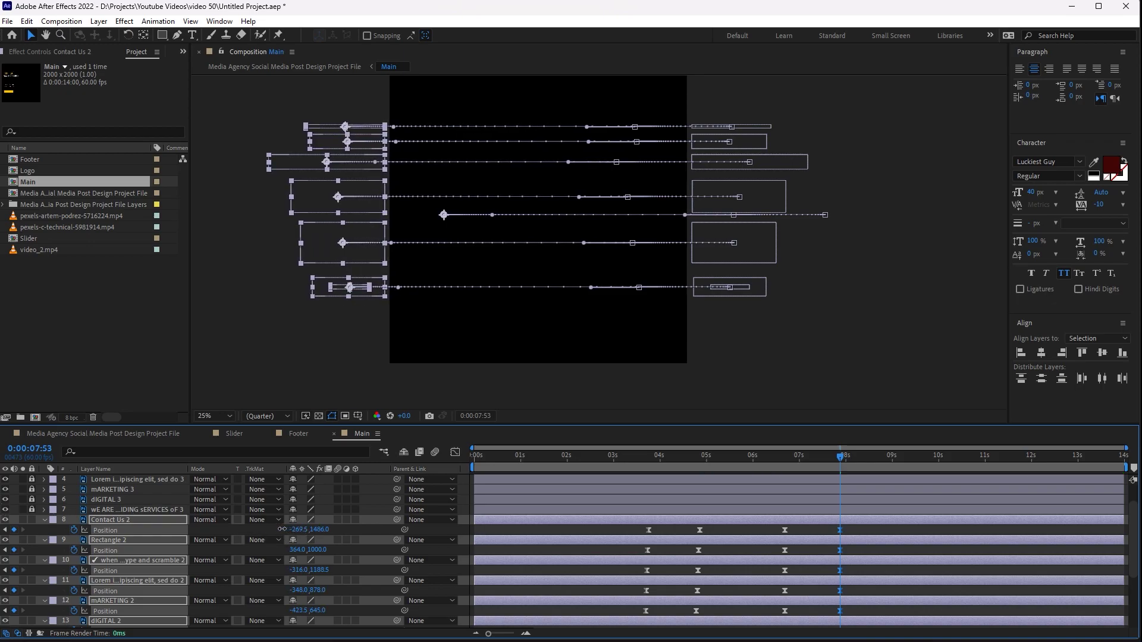
scroll(866, 606, down, 3)
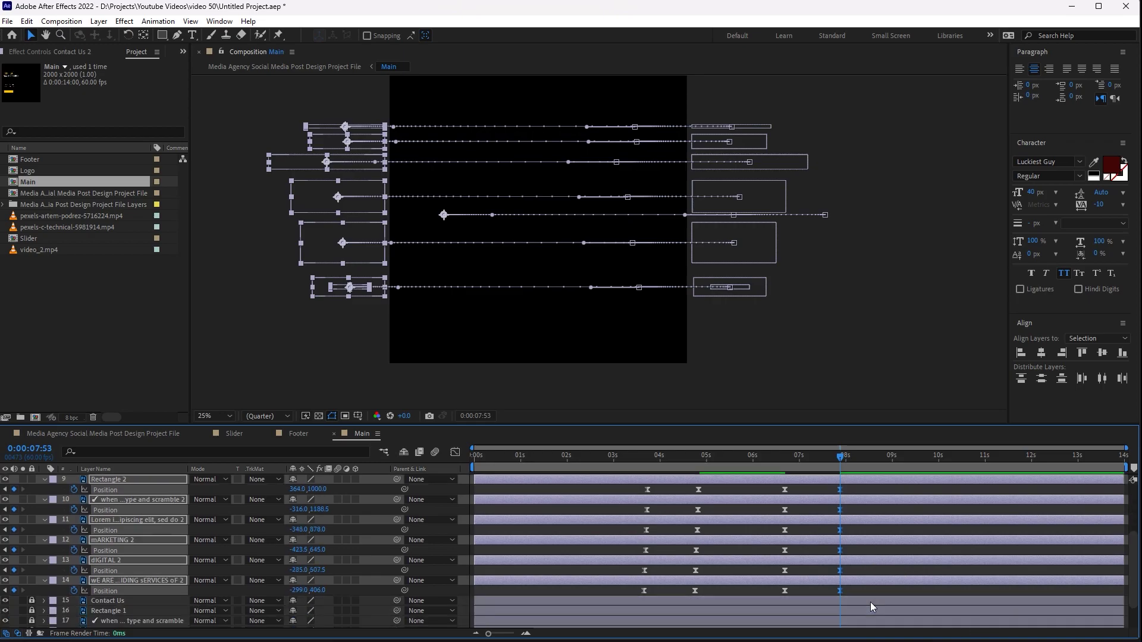
scroll(870, 602, up, 1)
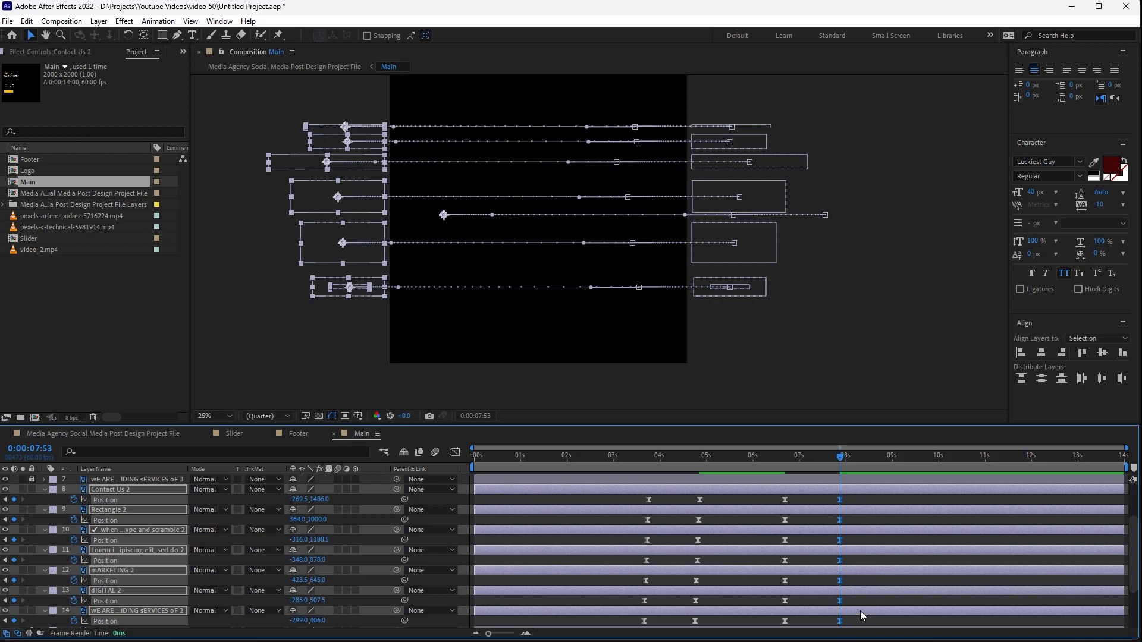
Sharpen the speed curve of the 7s and 8s exit Position keyframes into an early peak
scroll(860, 613, down, 1)
drag(859, 592, 758, 479)
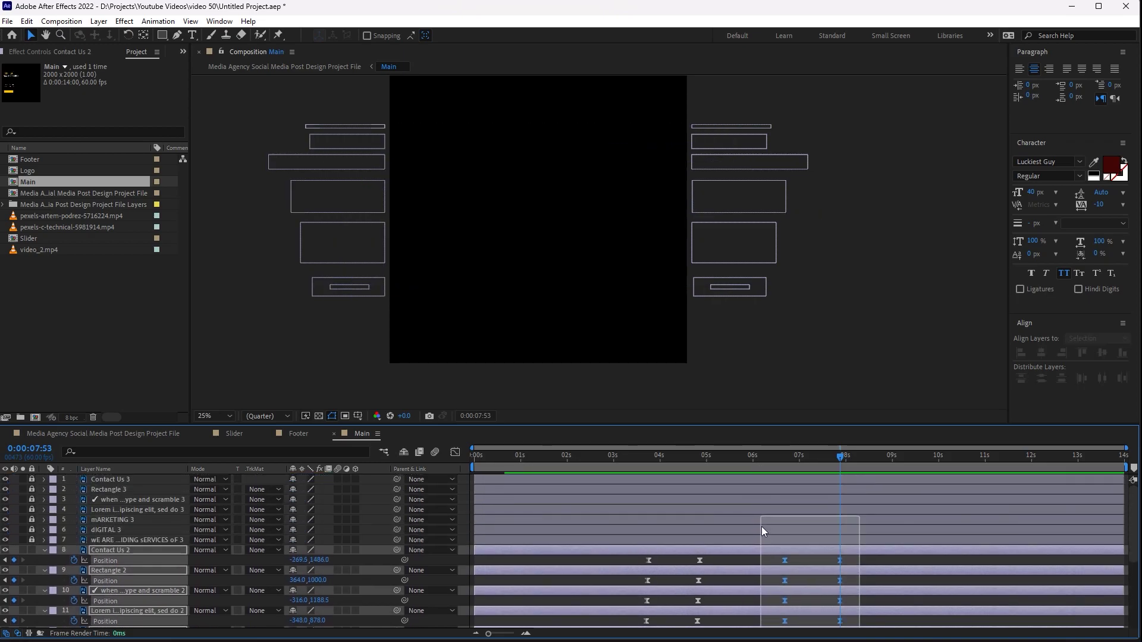
drag(758, 479, 765, 562)
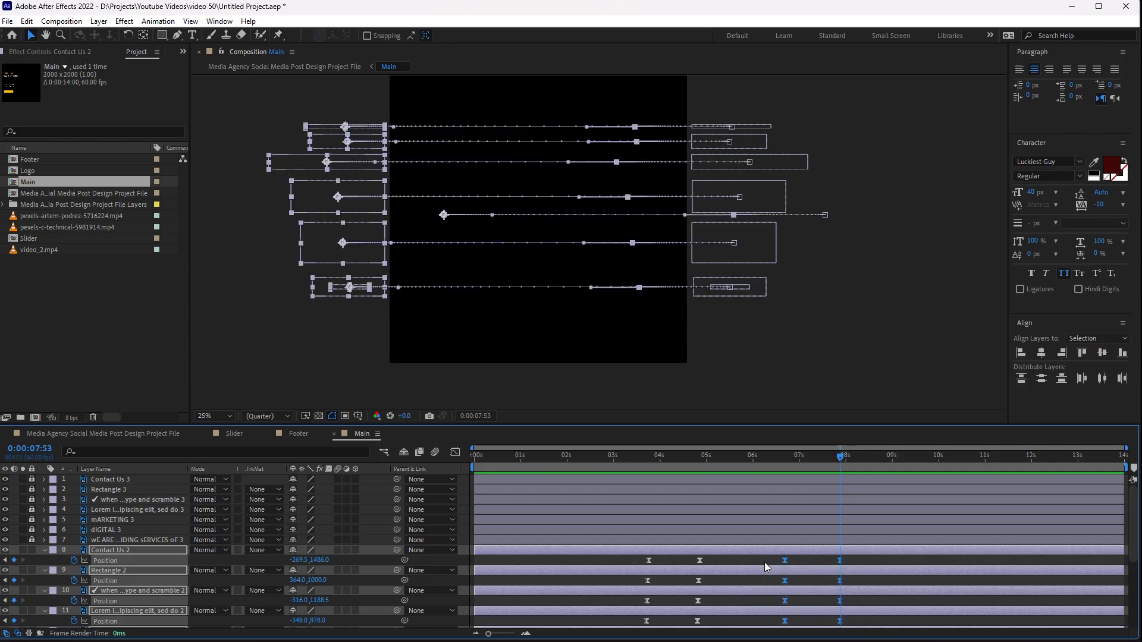
click(455, 452)
drag(831, 596, 795, 596)
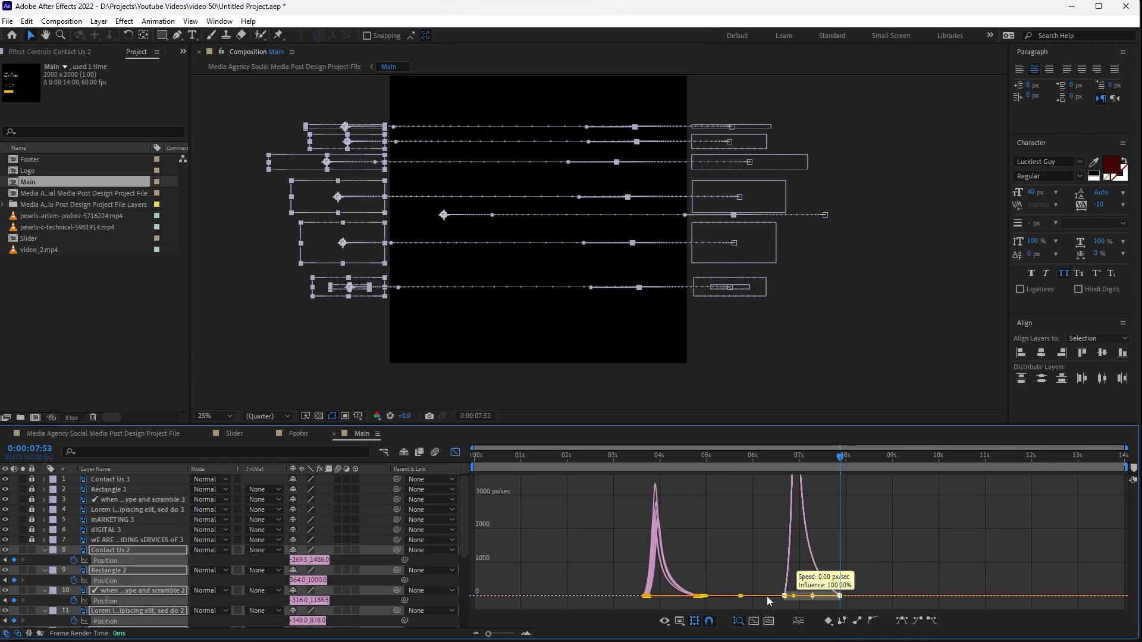
click(455, 453)
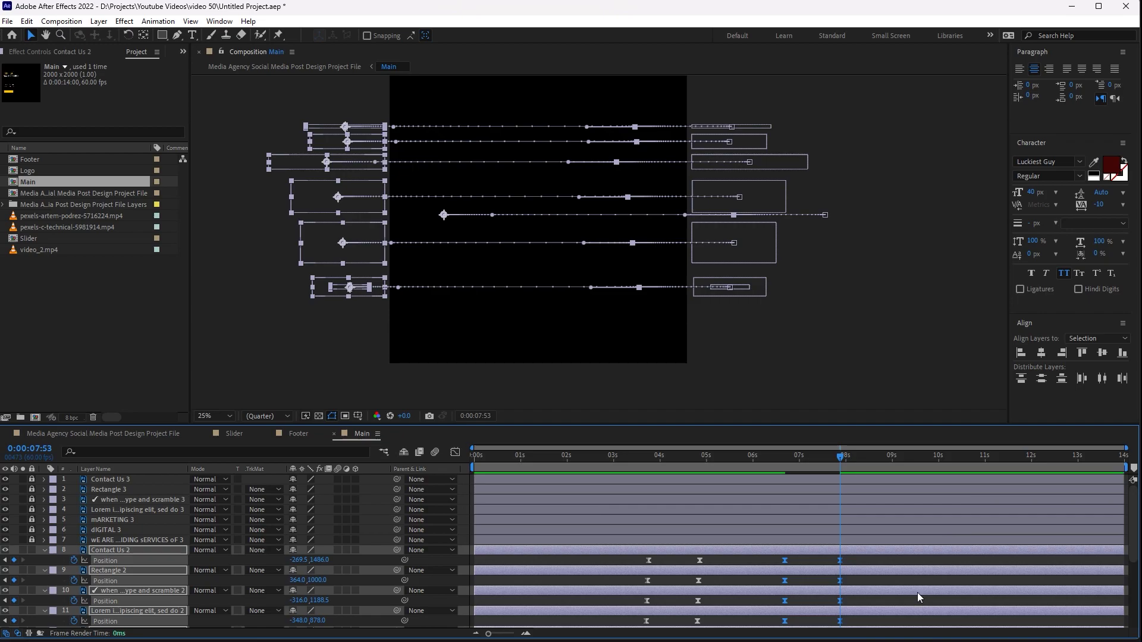
Select the exit keyframes across all the second-set text layers
scroll(886, 585, down, 1)
scroll(872, 580, down, 2)
drag(864, 573, 754, 545)
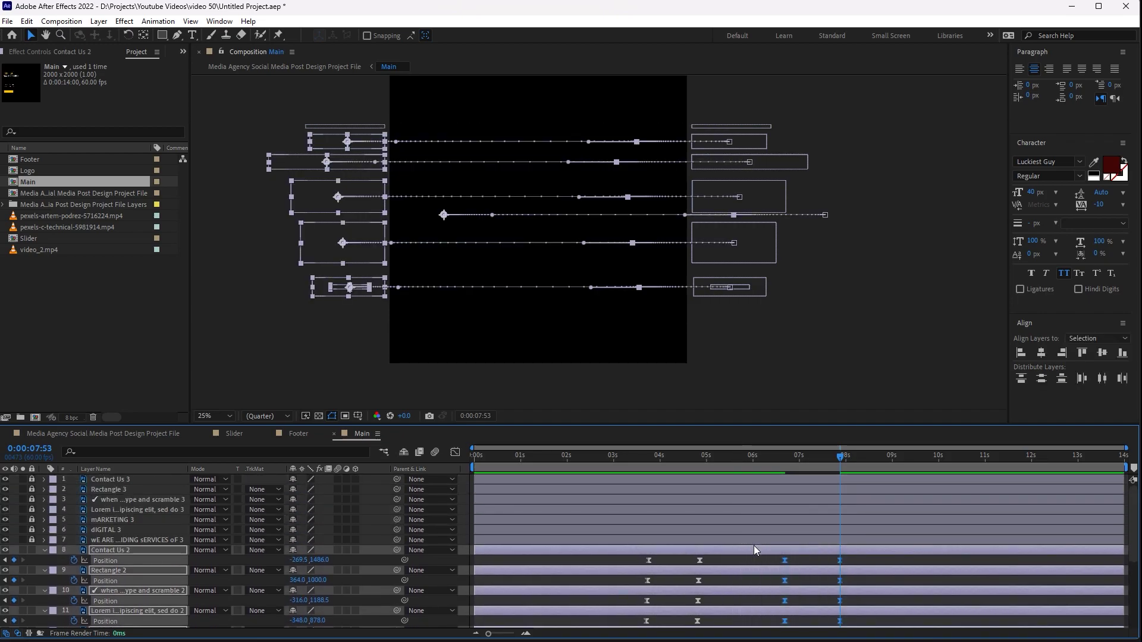
Nudge the exit keyframes later for all layers, then again for layers 8–12 and 8–11
key(alt+Right)
scroll(755, 544, down, 3)
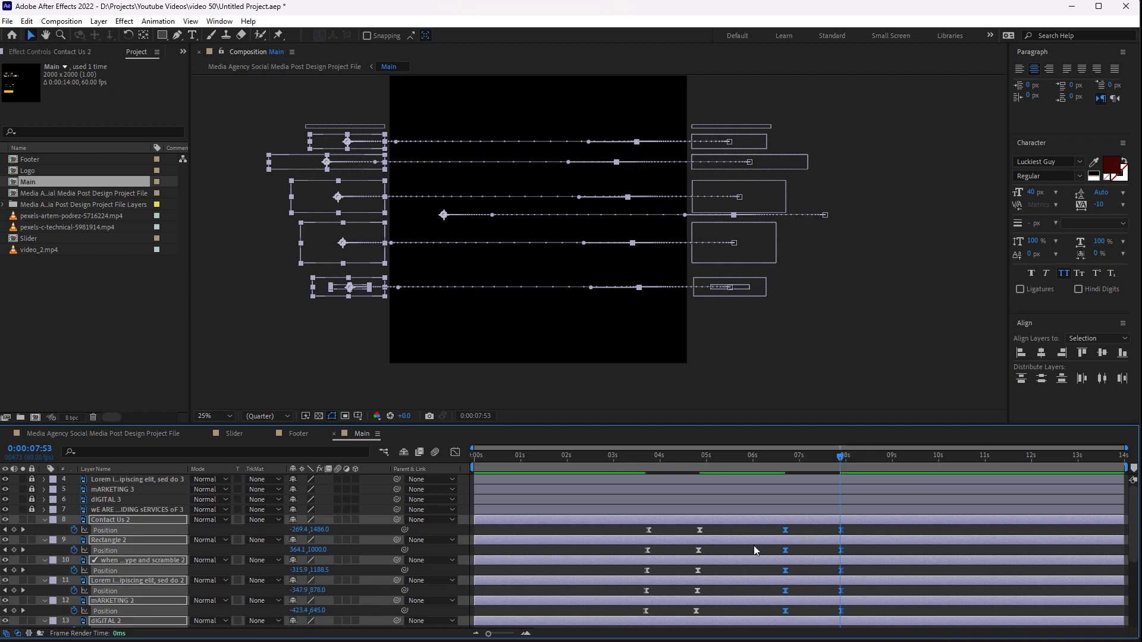
drag(855, 583, 770, 503)
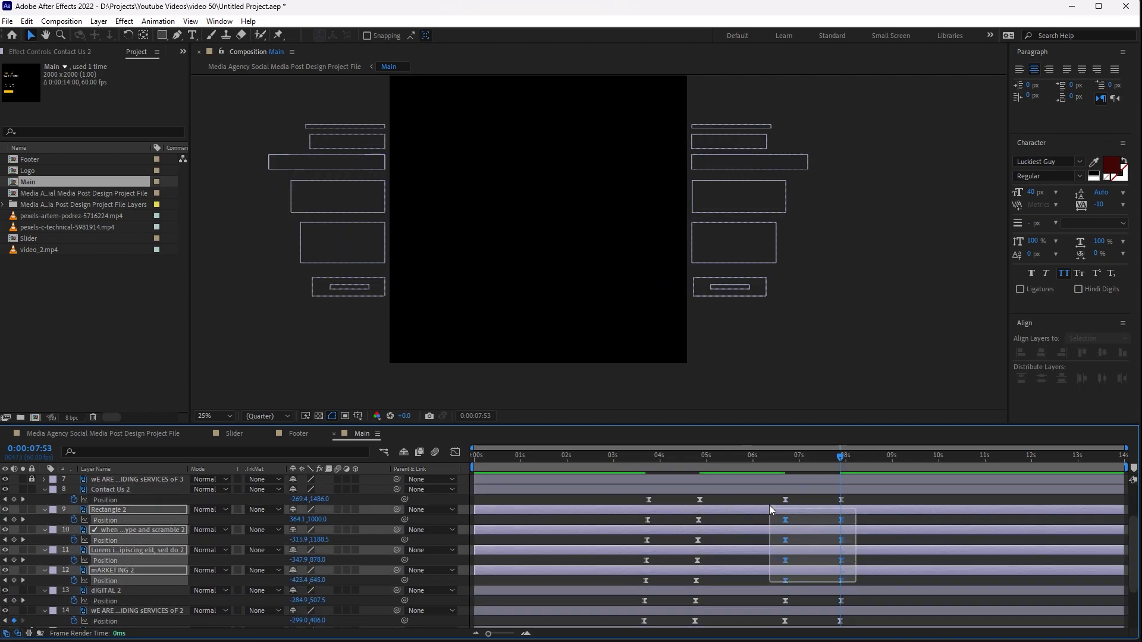
key(alt+Right)
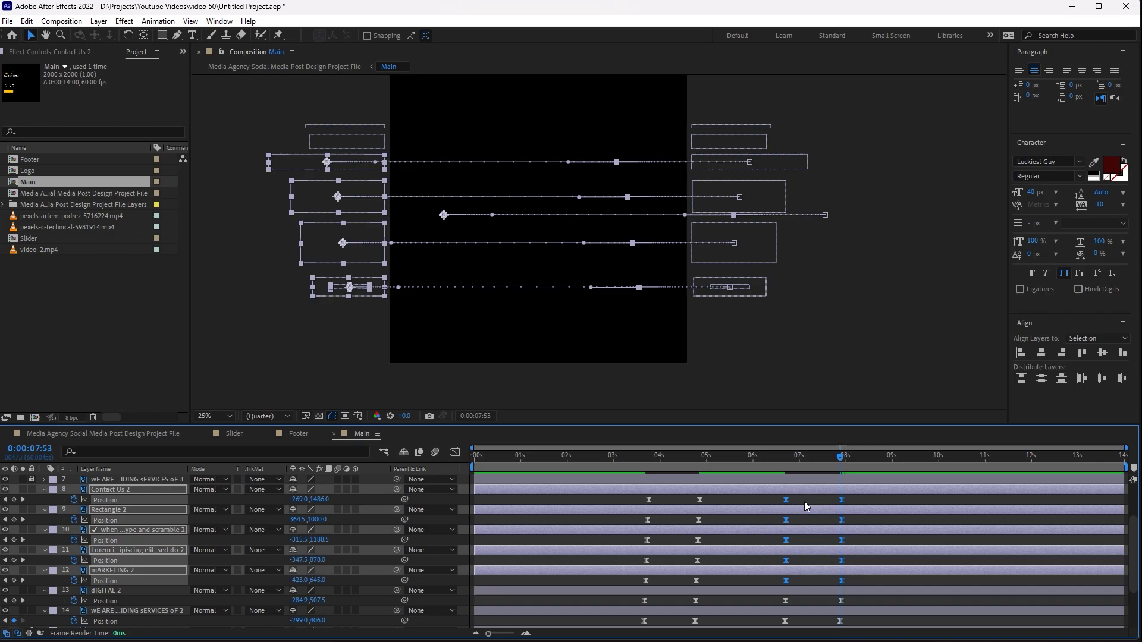
drag(851, 559, 764, 496)
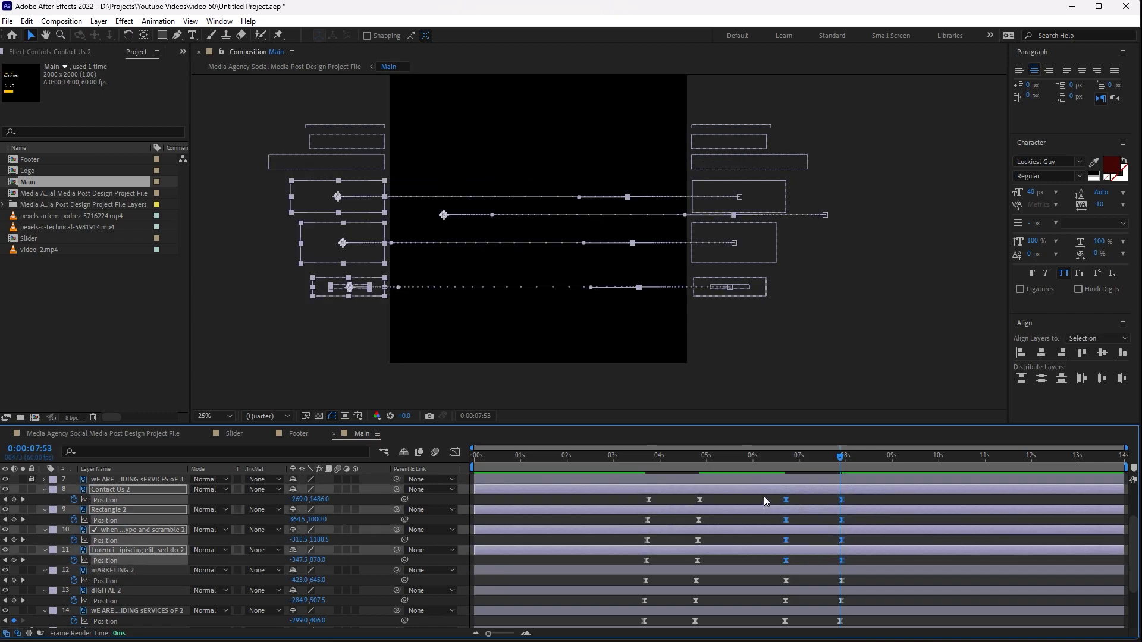
key(alt+Right)
Nudge layers 8–10 and 8–9 exit keyframes later, leaving Contact Us 2 exiting last
drag(856, 542, 769, 502)
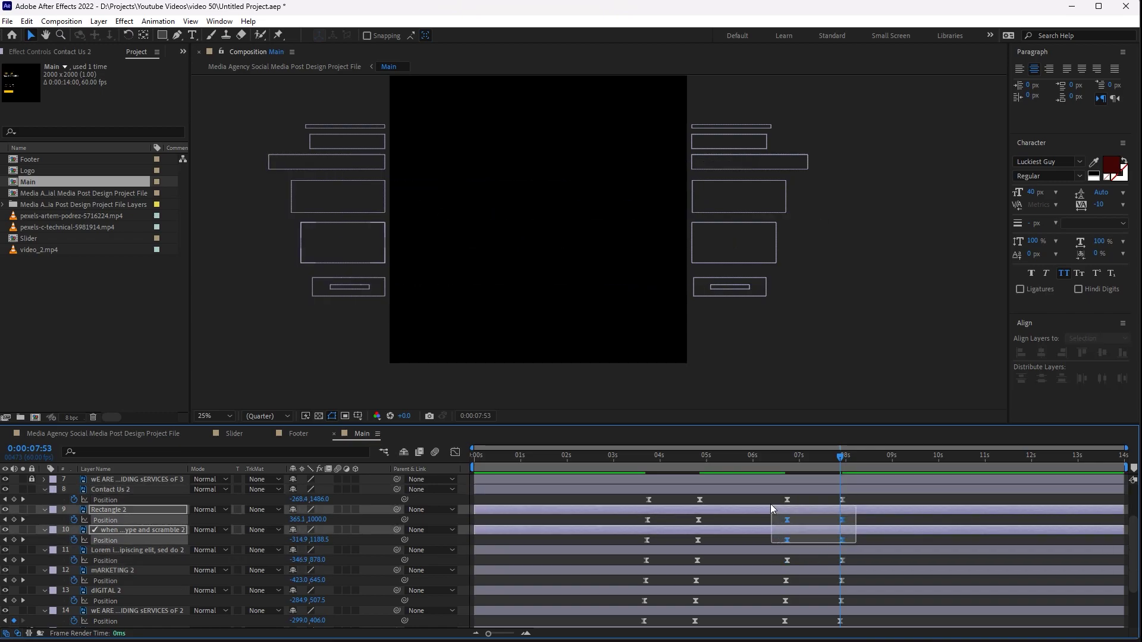
key(alt+Right)
mouse_move(861, 520)
mouse_down()
mouse_move(776, 512)
mouse_move(770, 495)
mouse_up()
key(alt+Right)
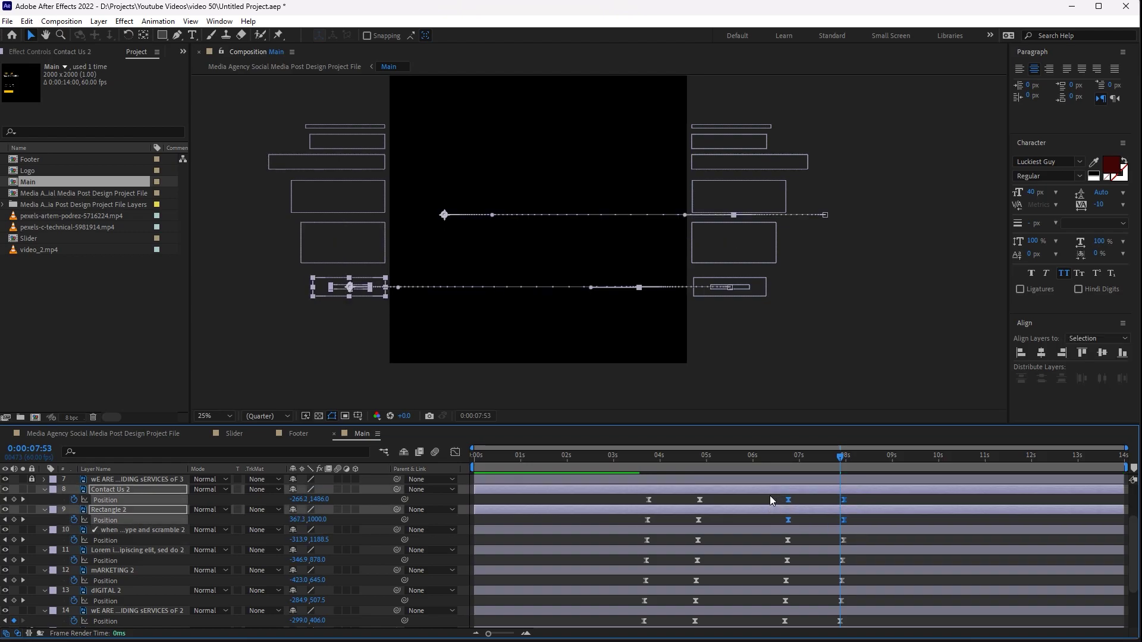
drag(879, 499, 778, 504)
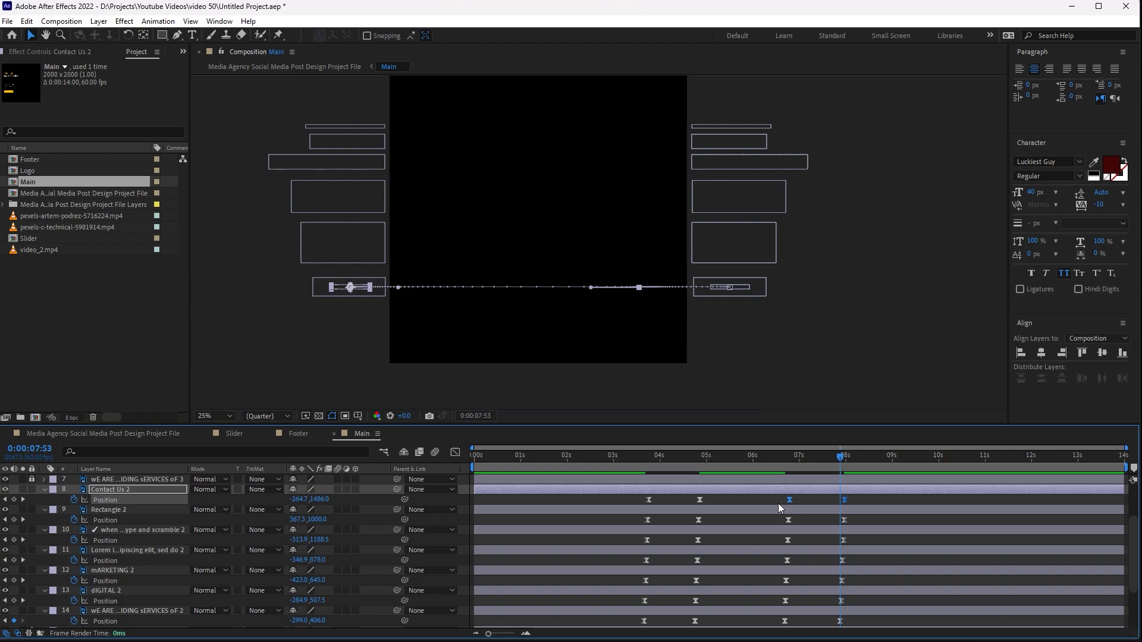
scroll(778, 502, down, 3)
drag(738, 458, 618, 455)
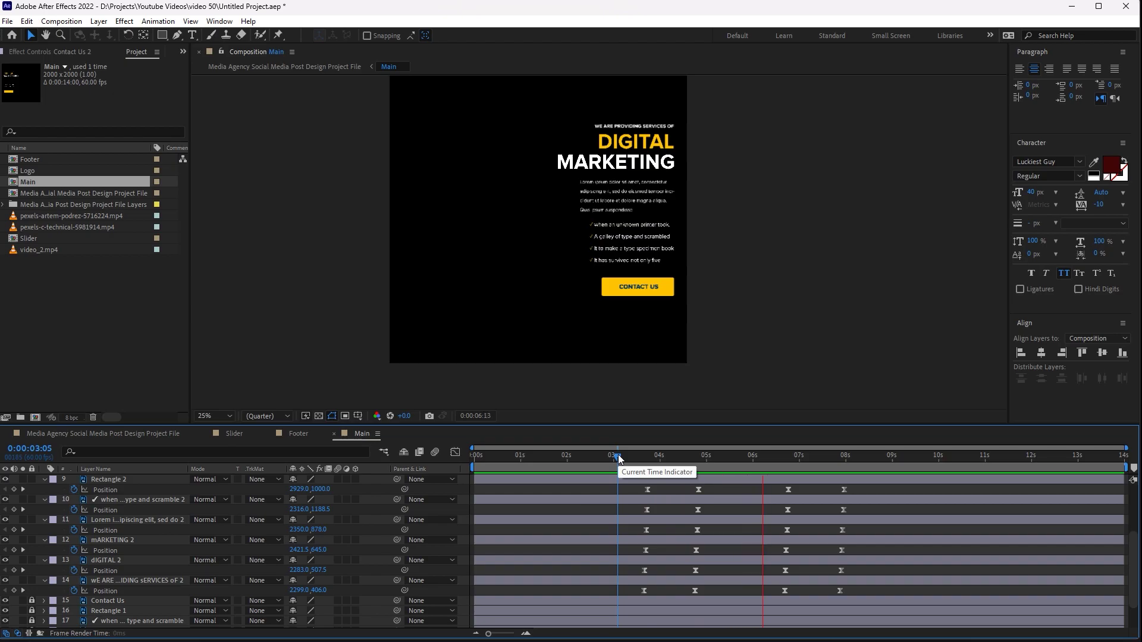
Shift layers 9–14's exit keyframes slightly earlier and check the full post mid-exit near 6.5 s
key(space)
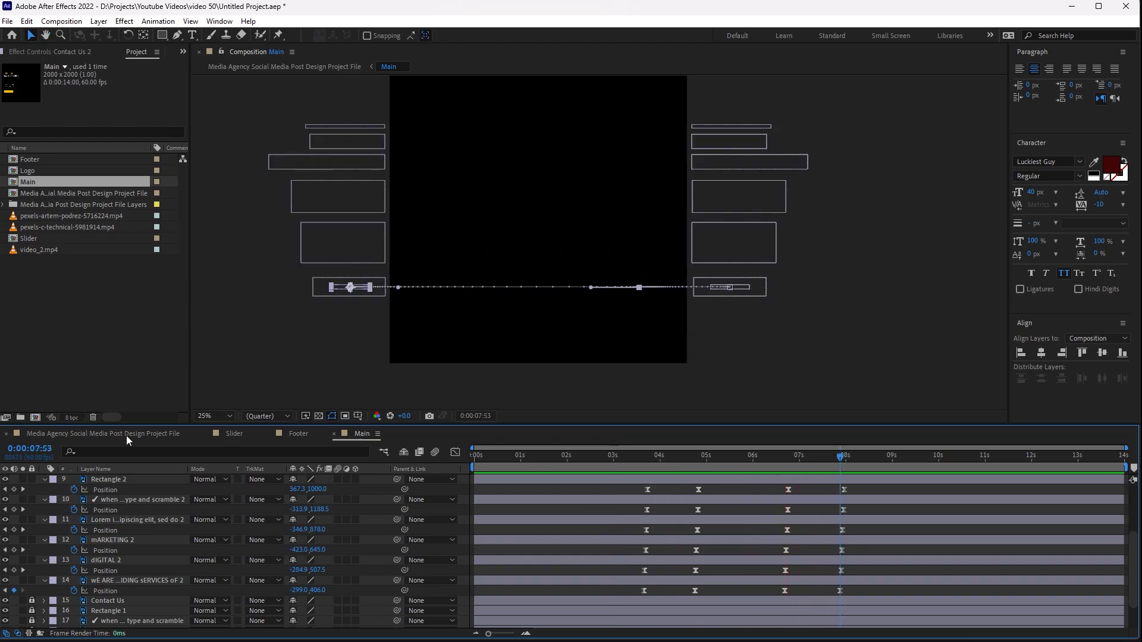
click(127, 436)
drag(526, 462, 513, 461)
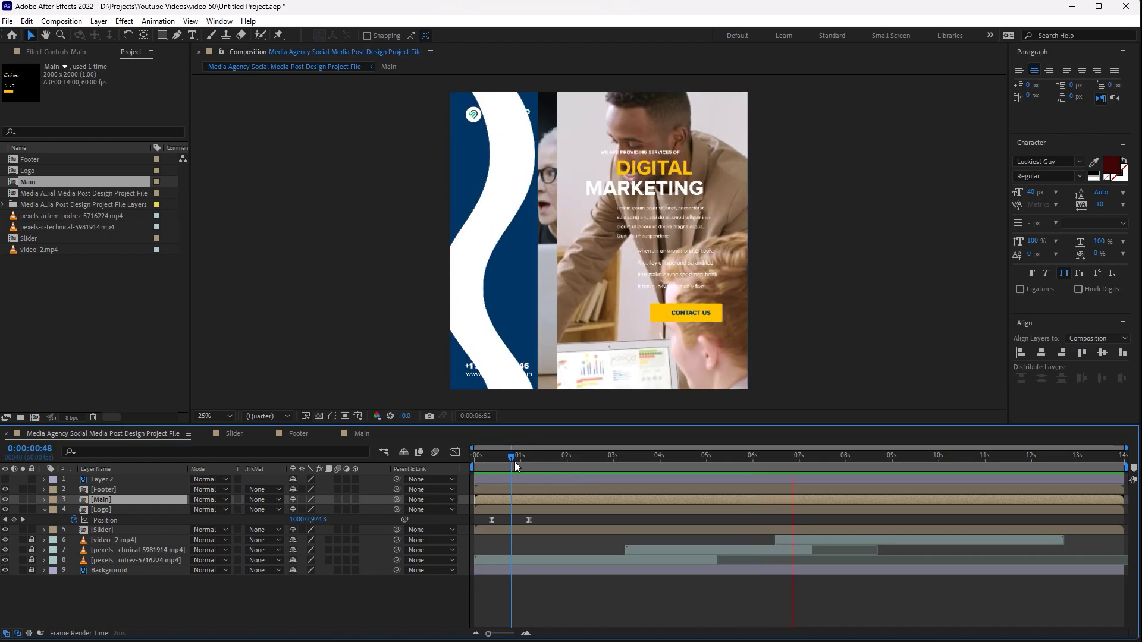
click(364, 433)
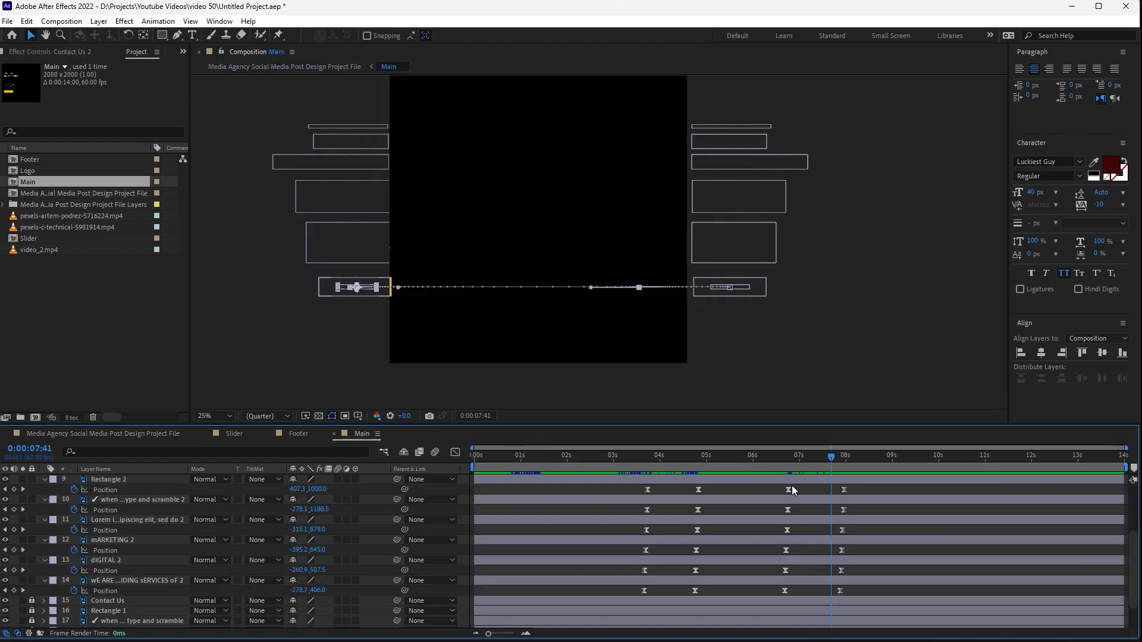
mouse_move(773, 486)
mouse_down()
mouse_move(848, 593)
mouse_move(829, 590)
mouse_up()
click(200, 433)
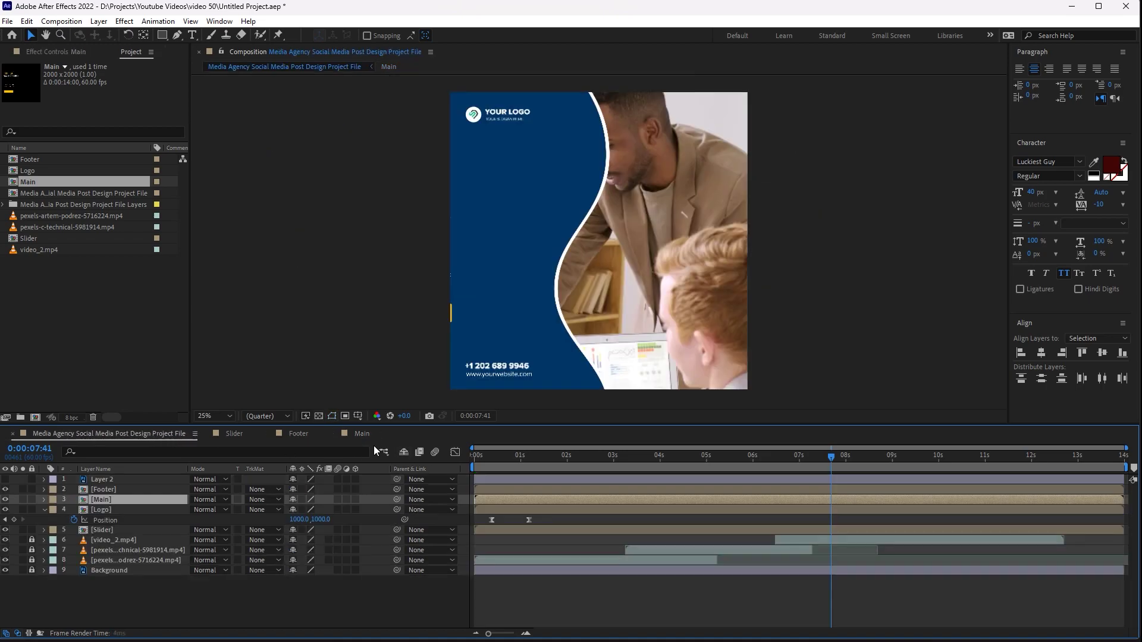
mouse_move(767, 455)
mouse_down()
mouse_move(830, 465)
mouse_move(724, 461)
mouse_up()
Delete an extra Contact Us 2 Position keyframe and nudge its two later keyframes earlier
key(KP_Enter)
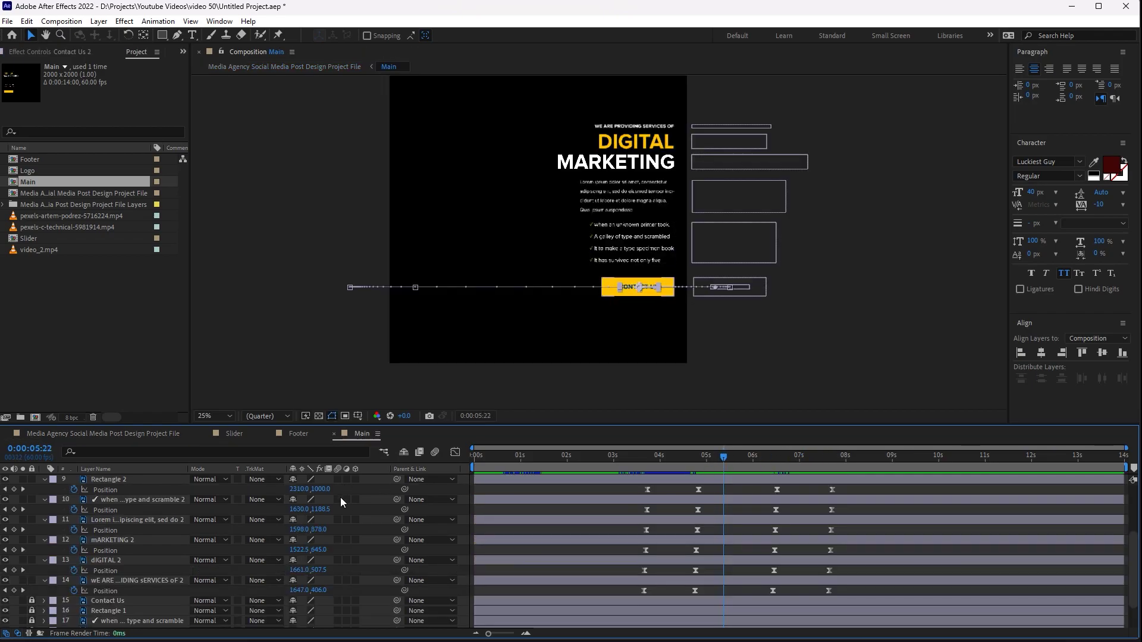
click(340, 500)
scroll(330, 537, up, 1)
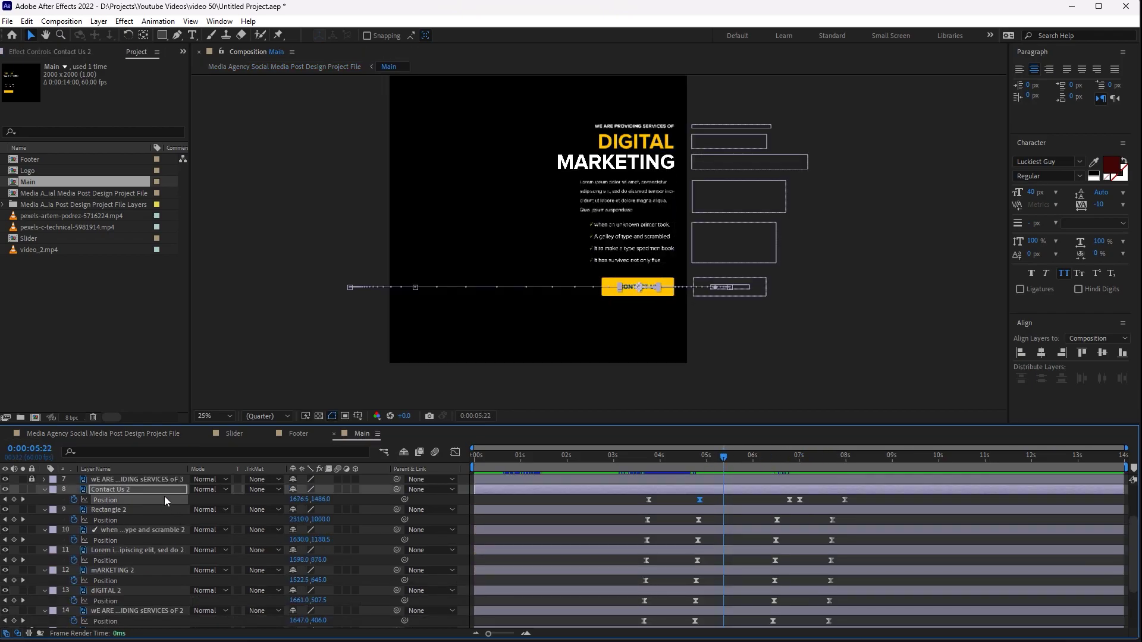
click(799, 501)
key(Delete)
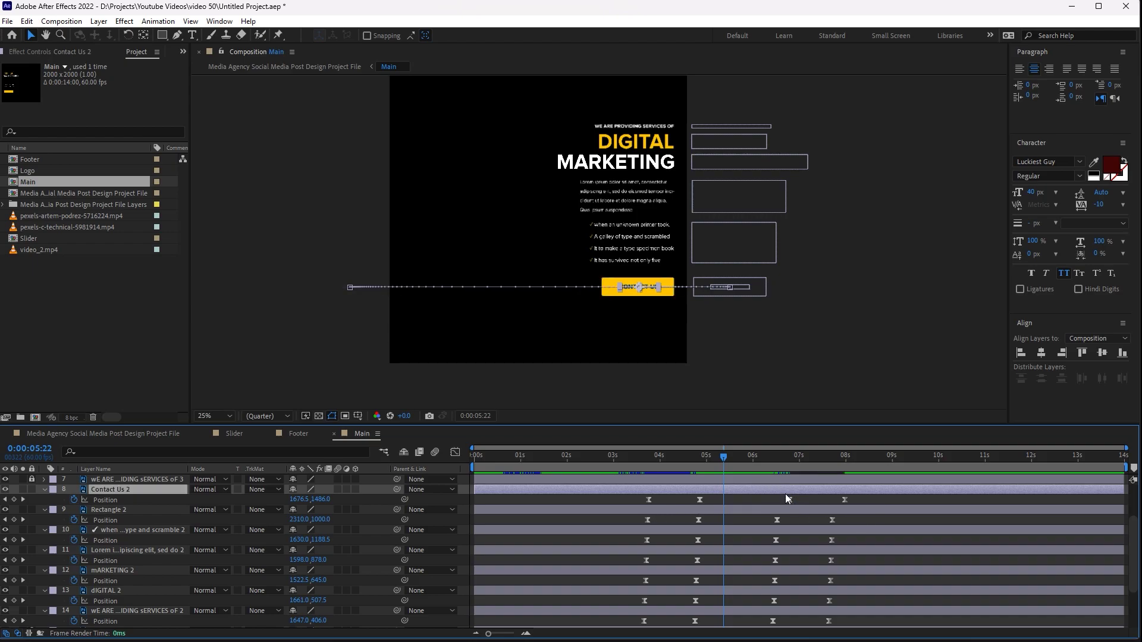
drag(786, 494, 853, 507)
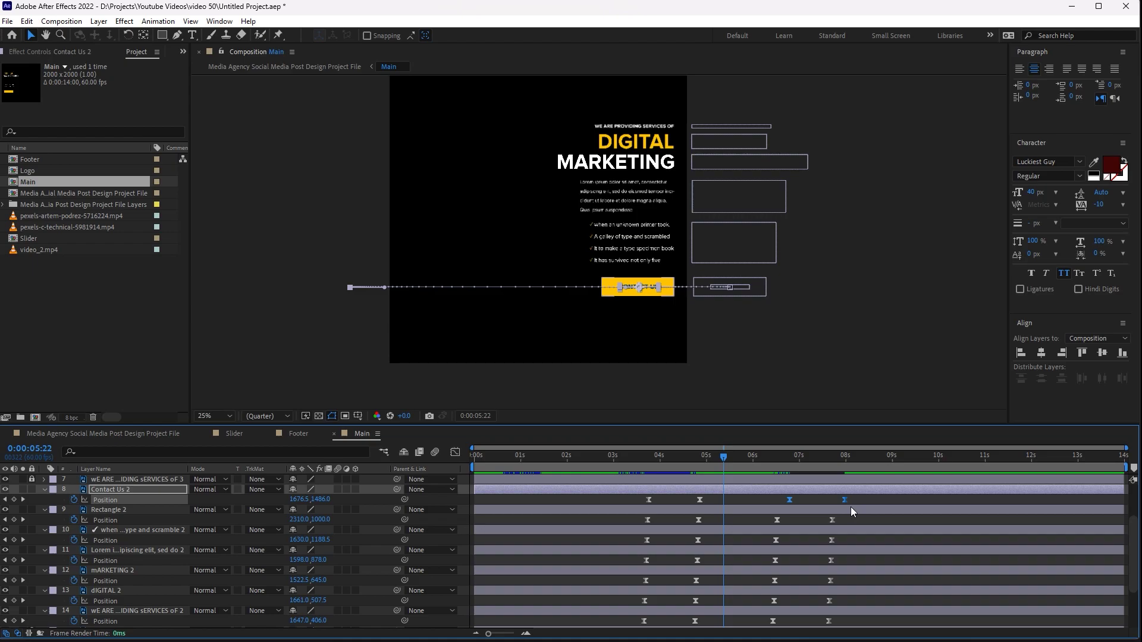
key(alt+Left)
key(alt+Left)
key(alt+Left)
key(alt+Left)
key(alt+Left)
key(alt+Left)
key(alt+Left)
Replace Contact Us 2's exit keyframes with a new Position keyframe at 6:31
drag(723, 457, 795, 468)
drag(844, 499, 772, 500)
key(Delete)
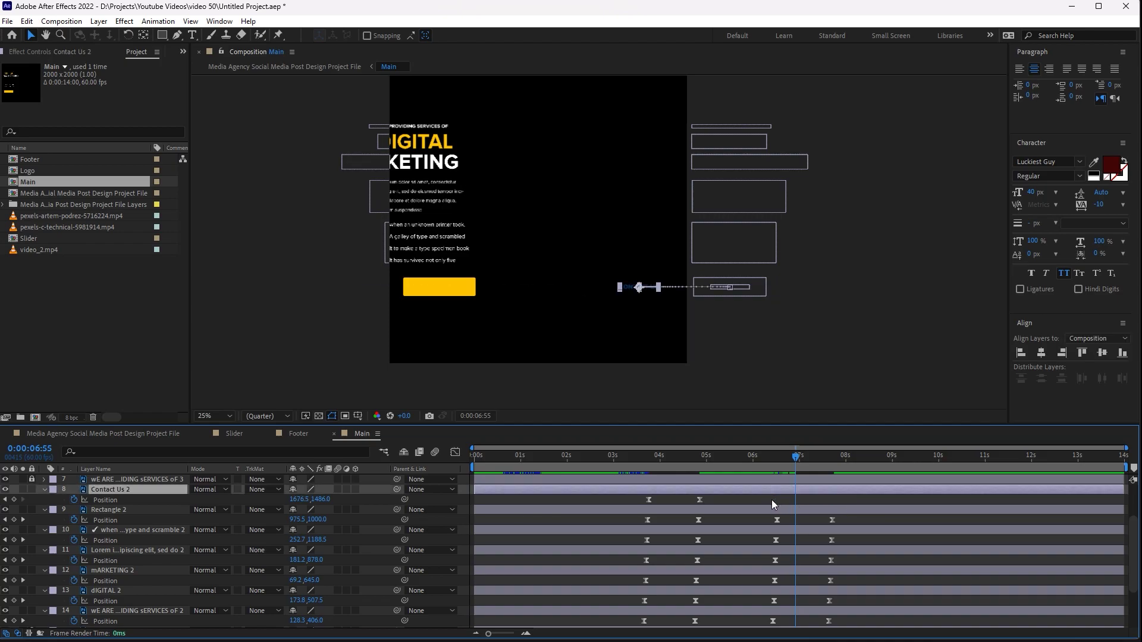
drag(774, 455, 777, 455)
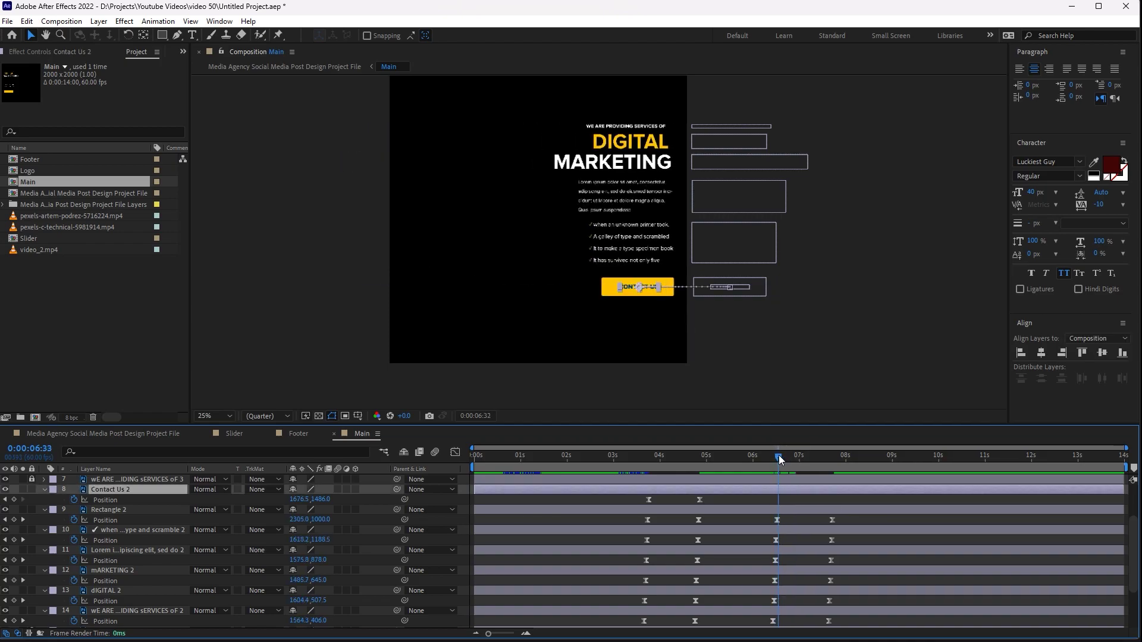
click(777, 455)
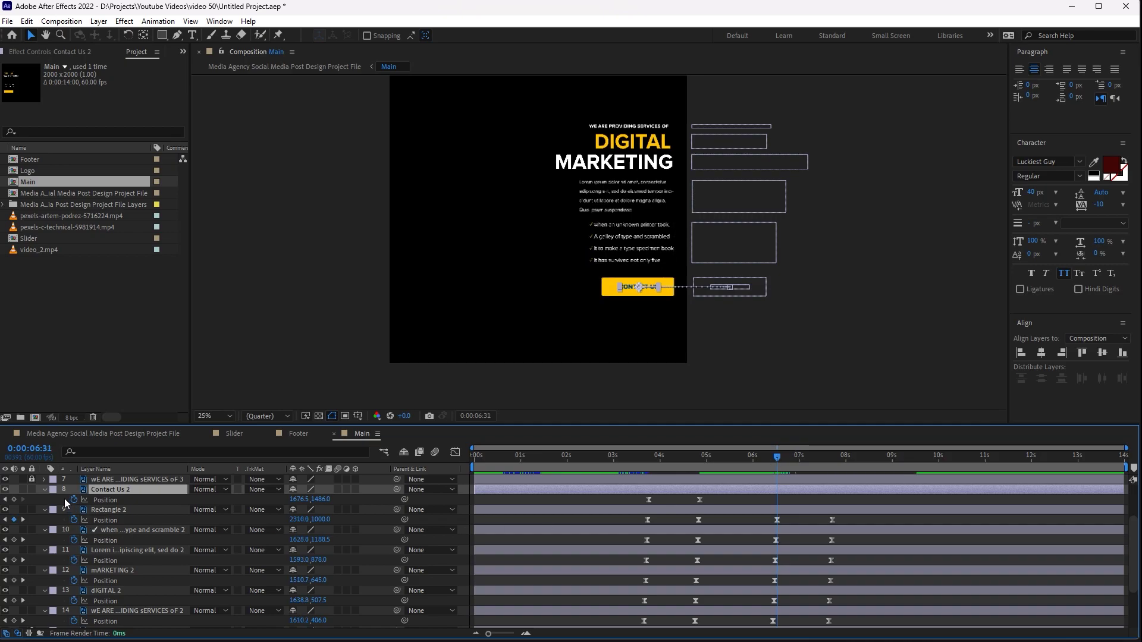
click(14, 500)
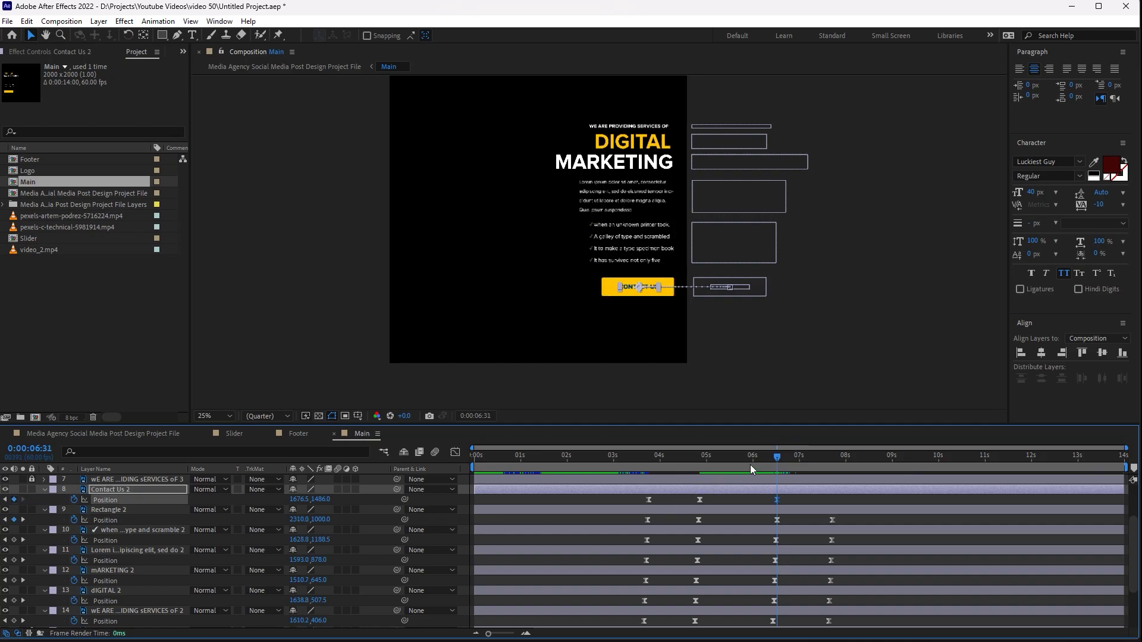
At about 7:37, slide the Contact Us 2 button off the left edge
drag(780, 456, 830, 456)
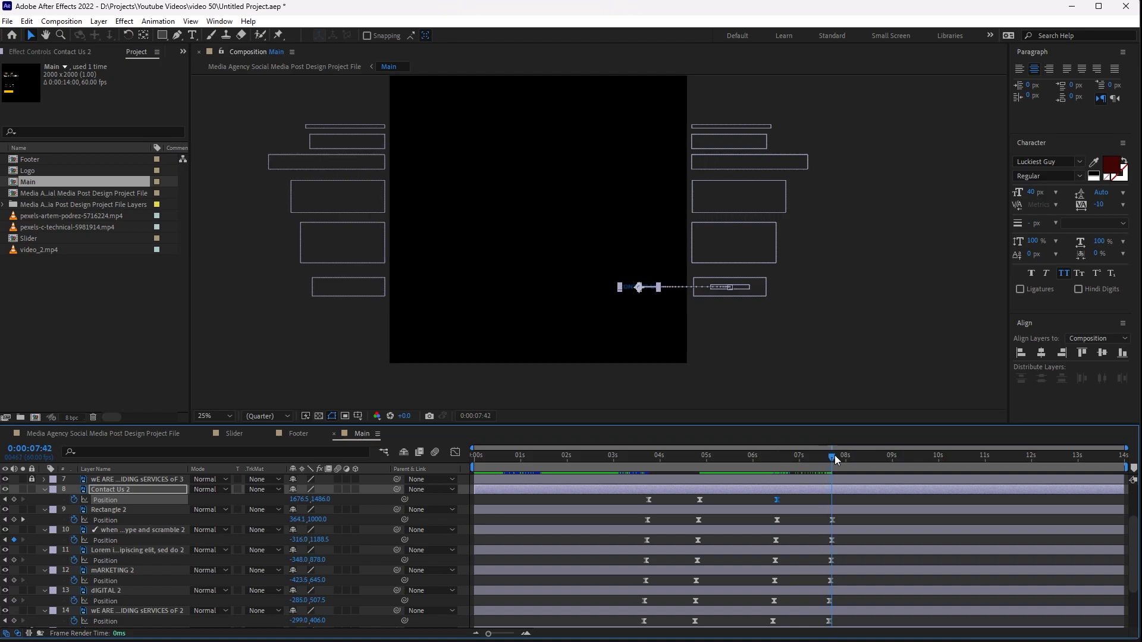
mouse_move(301, 505)
mouse_down()
mouse_move(341, 506)
mouse_move(99, 499)
mouse_up()
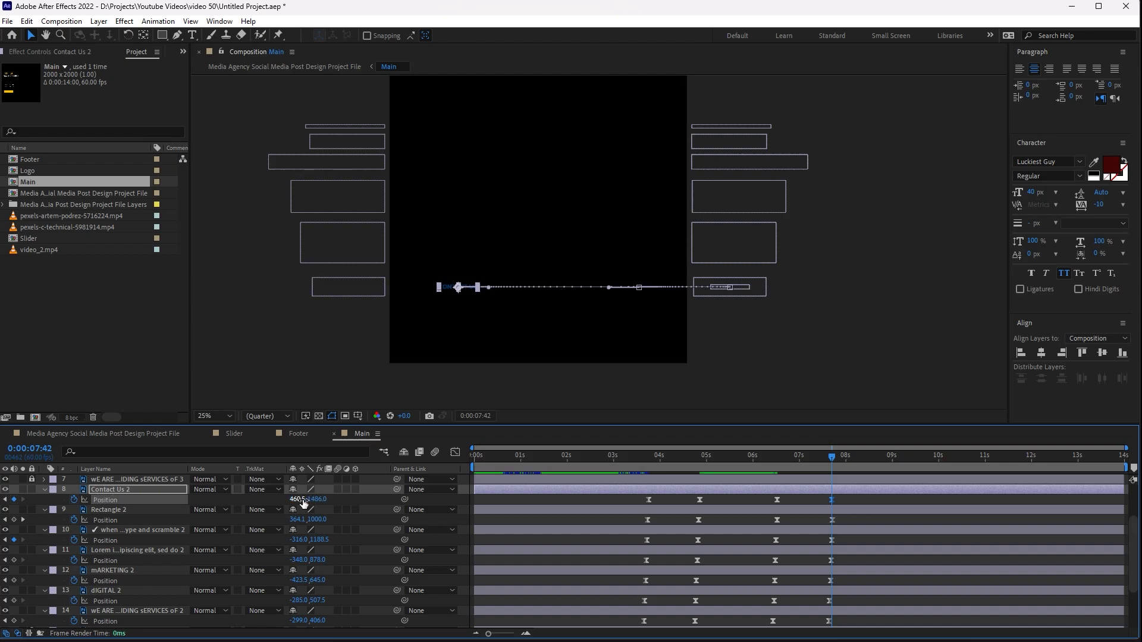
drag(307, 500, 216, 497)
drag(301, 499, 114, 500)
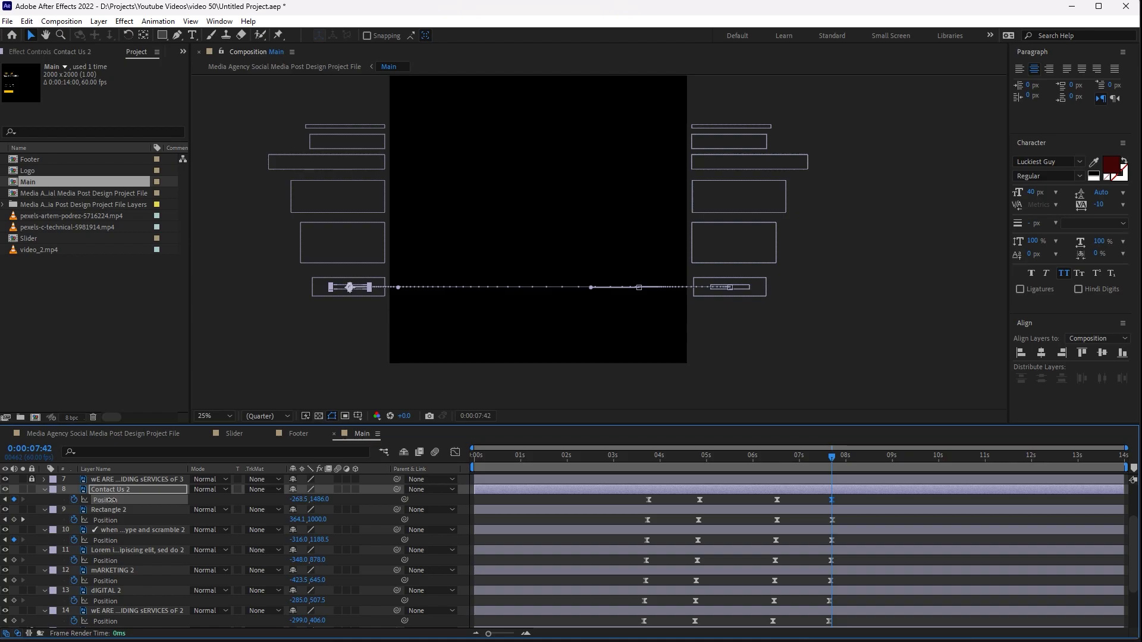
Sharpen the button's slide easing to 100% influence and nudge its keyframes one frame later
click(851, 498)
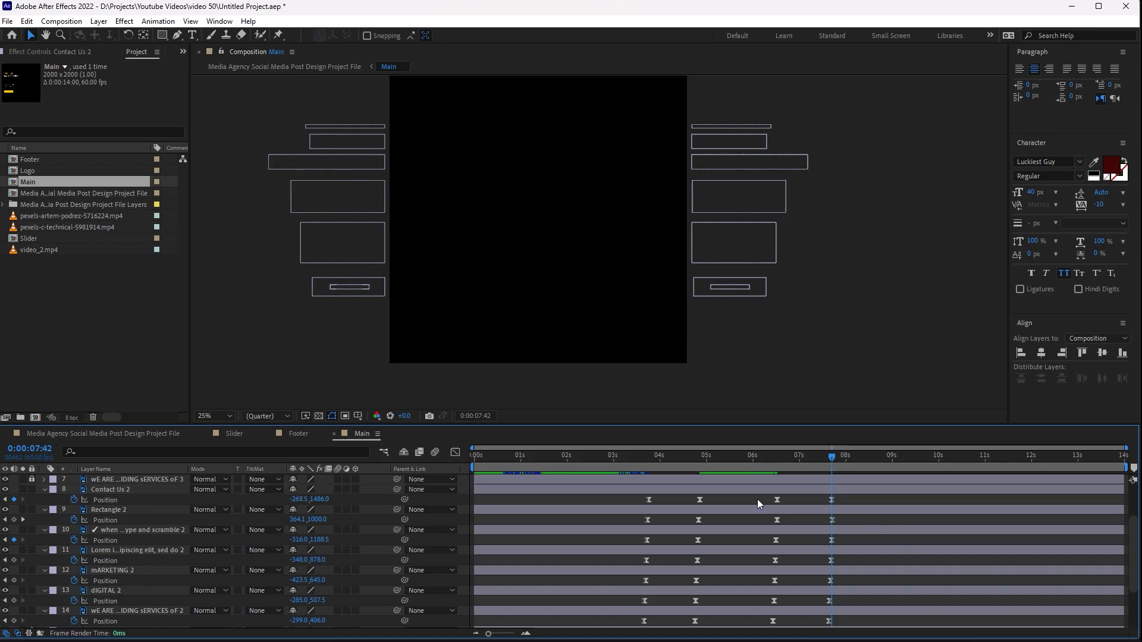
click(777, 500)
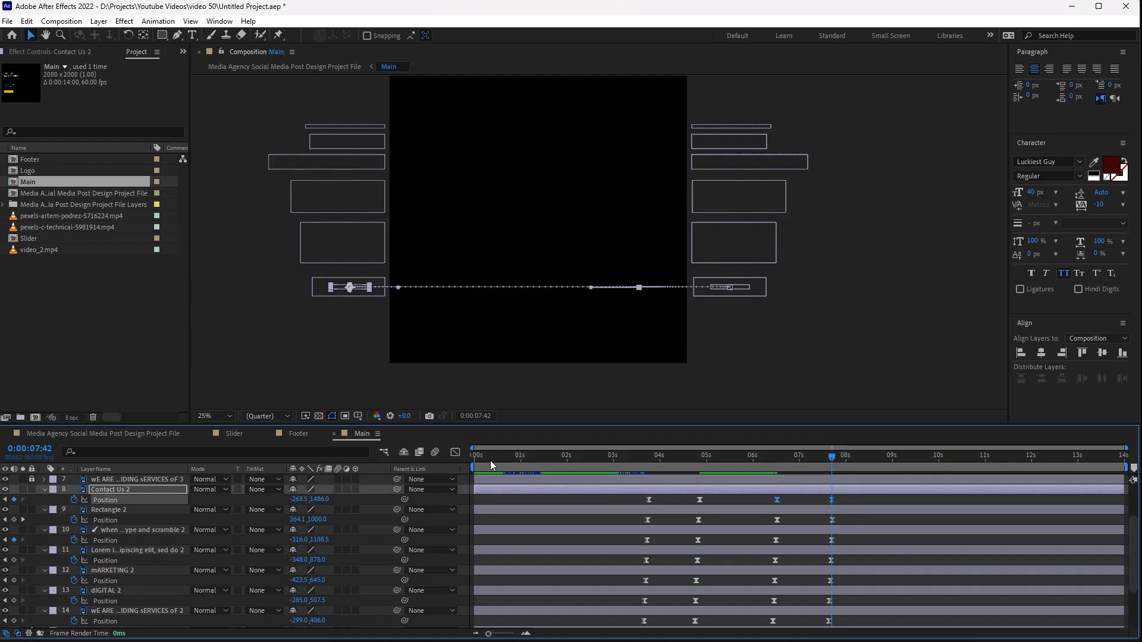
key(shift+F3)
drag(823, 590, 803, 596)
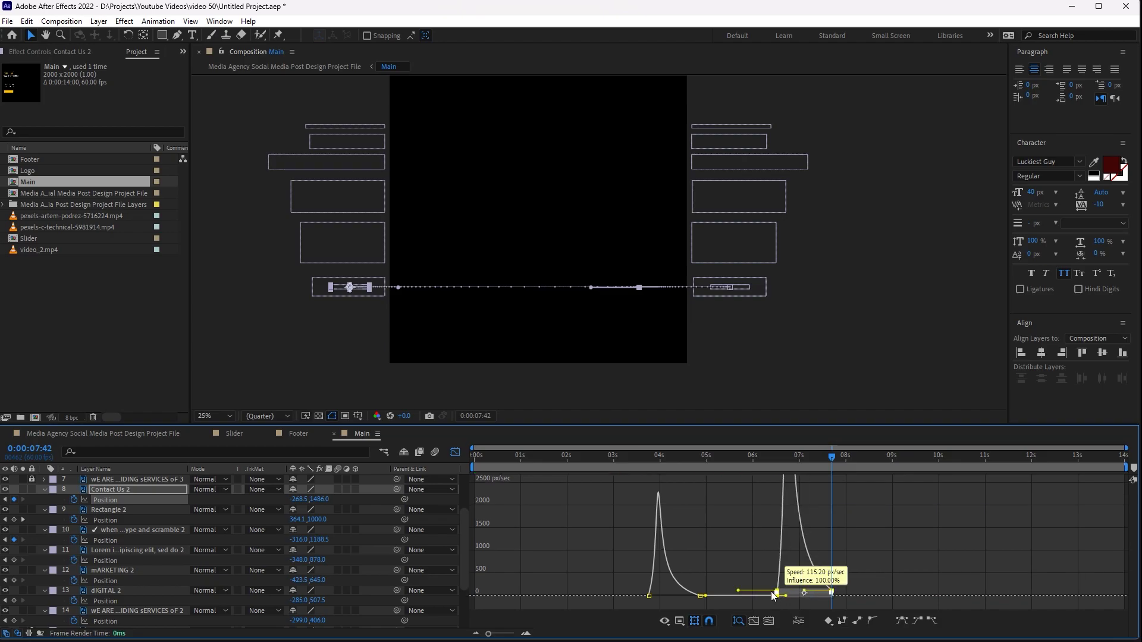
click(455, 452)
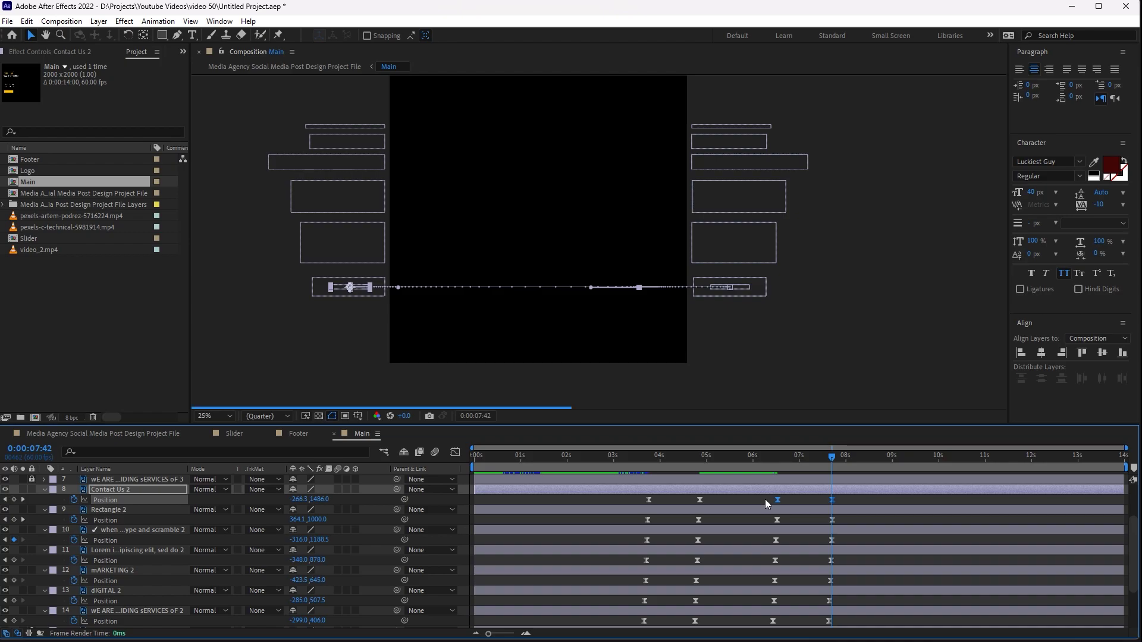
key(alt+Right)
click(569, 456)
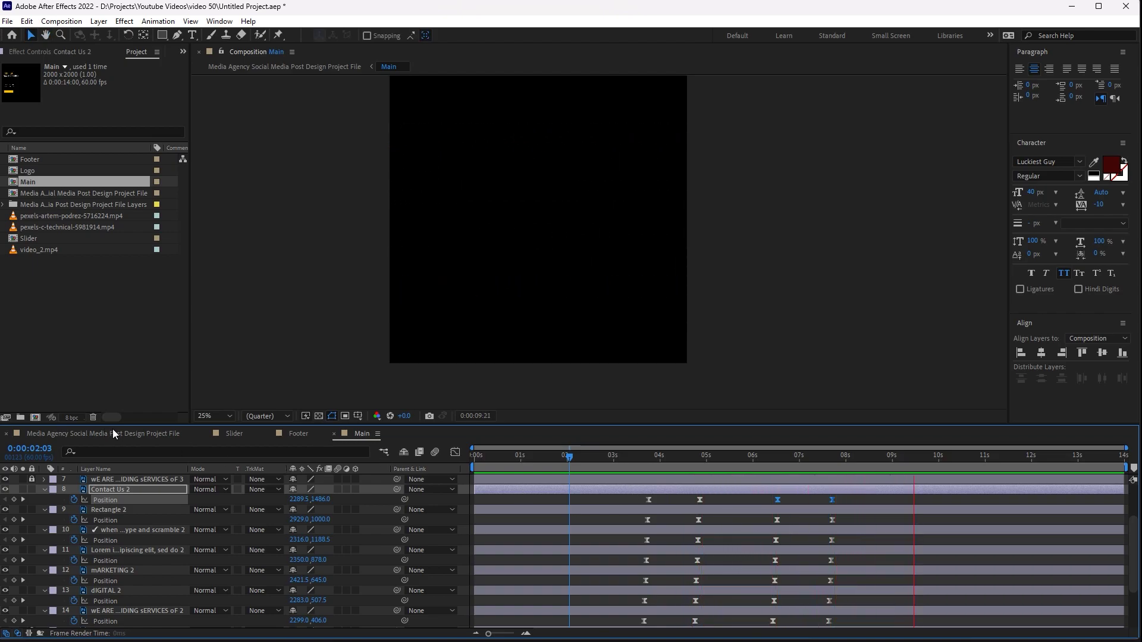
Stop the preview, collapse layers 8–14's Position properties and switch on their lock
key(space)
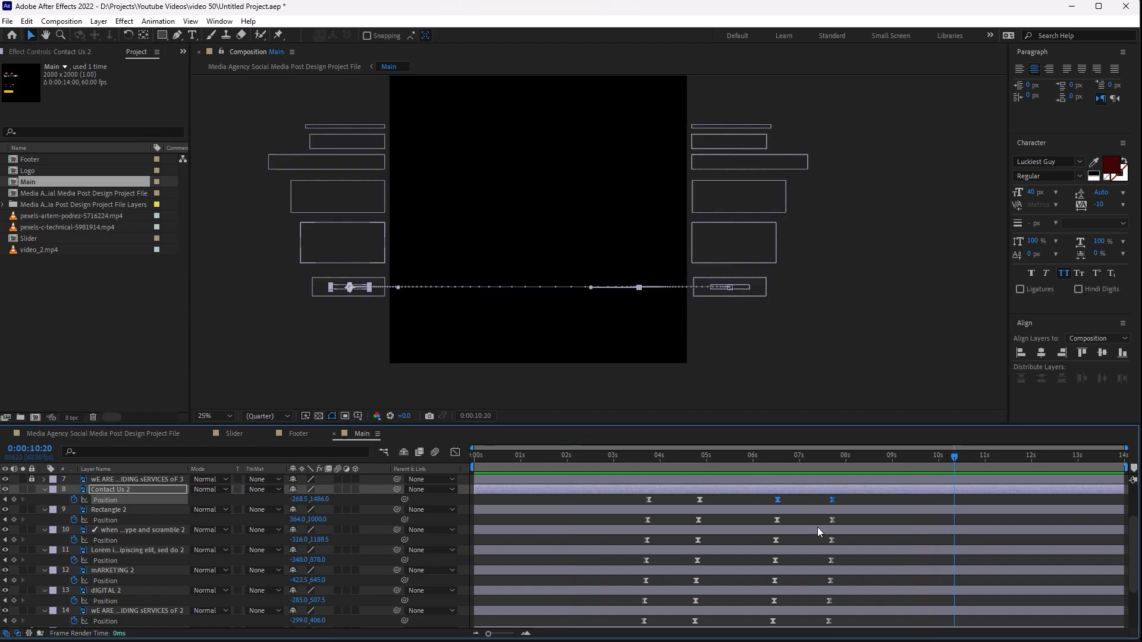
key(ctrl+a)
key(u)
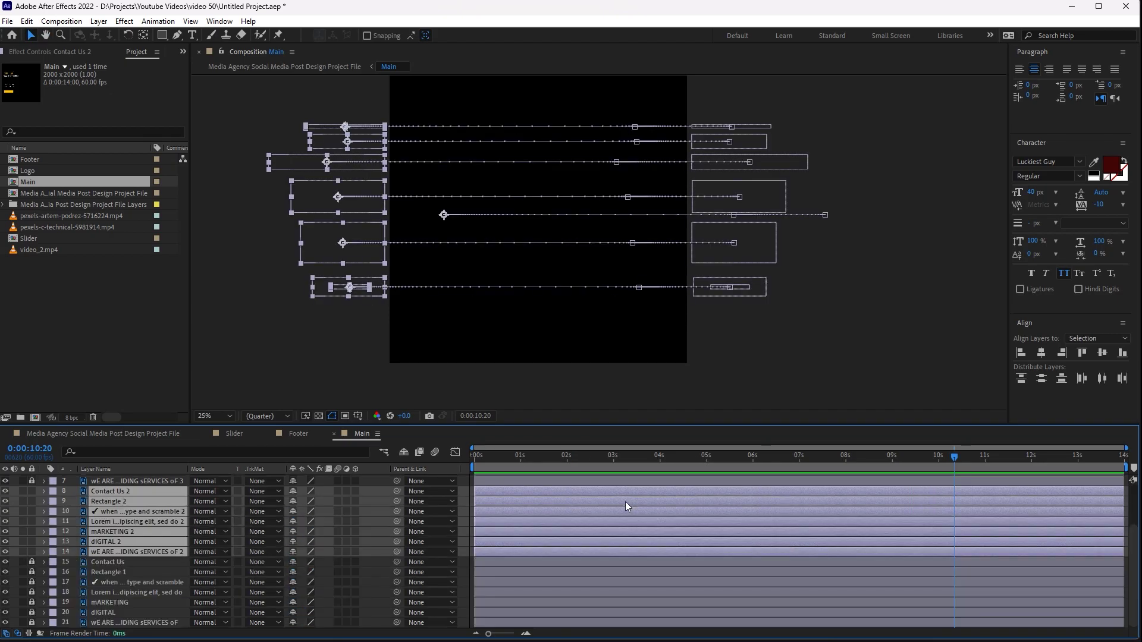
click(31, 491)
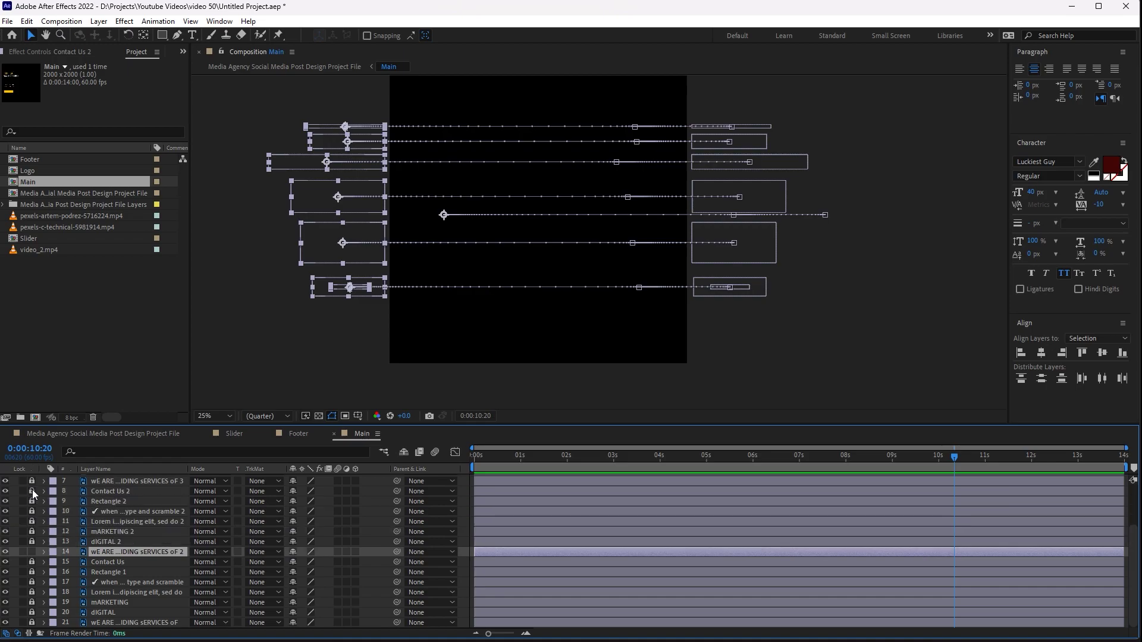
scroll(34, 491, up, 3)
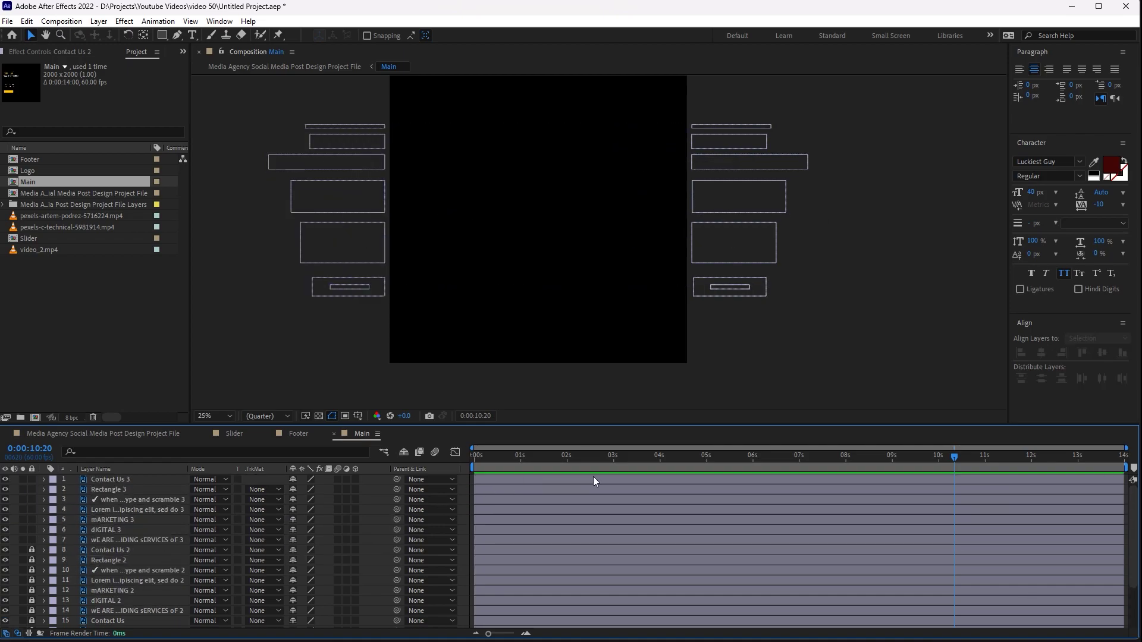
Move layers 1–7's Position keyframes later to run about 7–11 s and preview the slide-in
key(ctrl+a)
key(u)
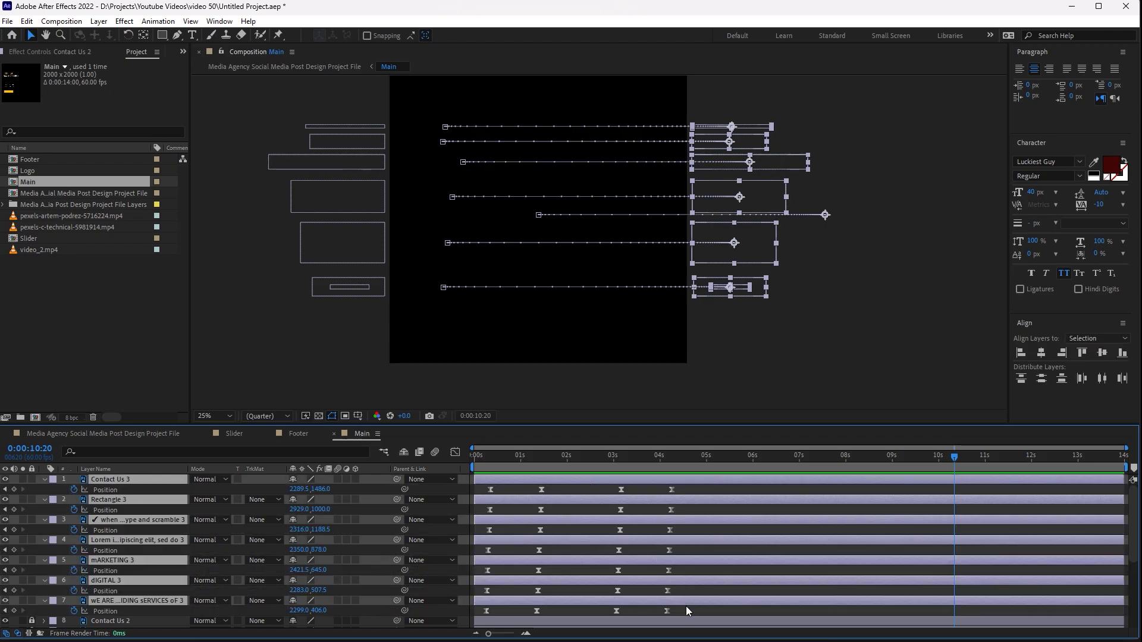
mouse_move(686, 605)
mouse_down()
mouse_move(461, 488)
mouse_move(742, 490)
mouse_up()
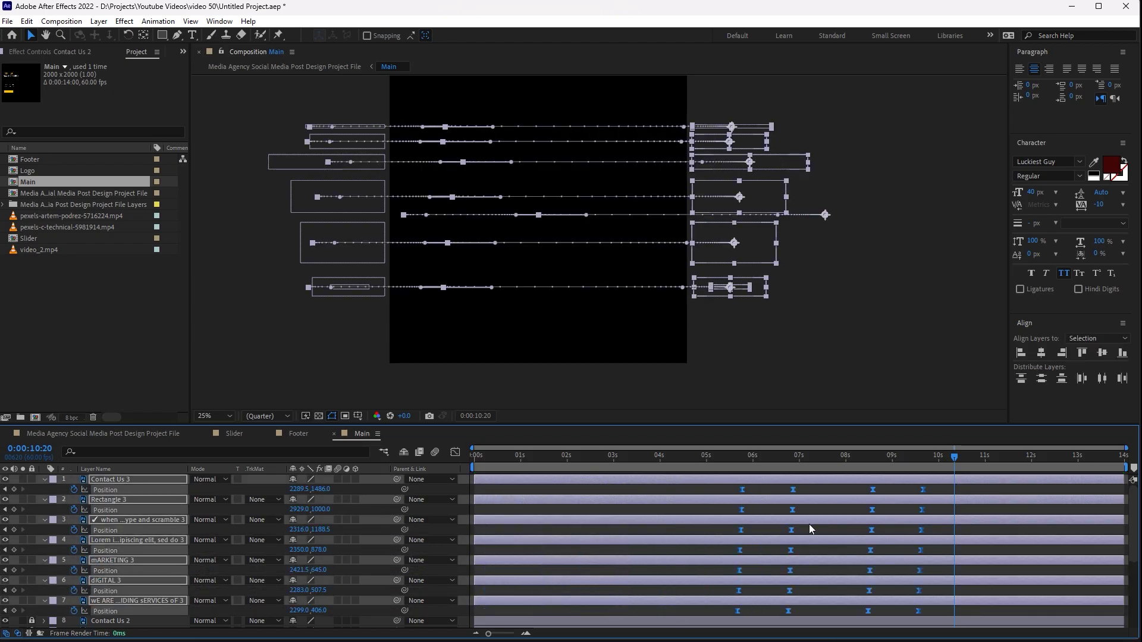
mouse_move(809, 528)
mouse_down()
mouse_move(821, 526)
mouse_move(812, 517)
mouse_up()
mouse_move(778, 460)
mouse_down()
mouse_move(823, 470)
mouse_move(1024, 616)
mouse_move(988, 611)
mouse_up()
click(822, 493)
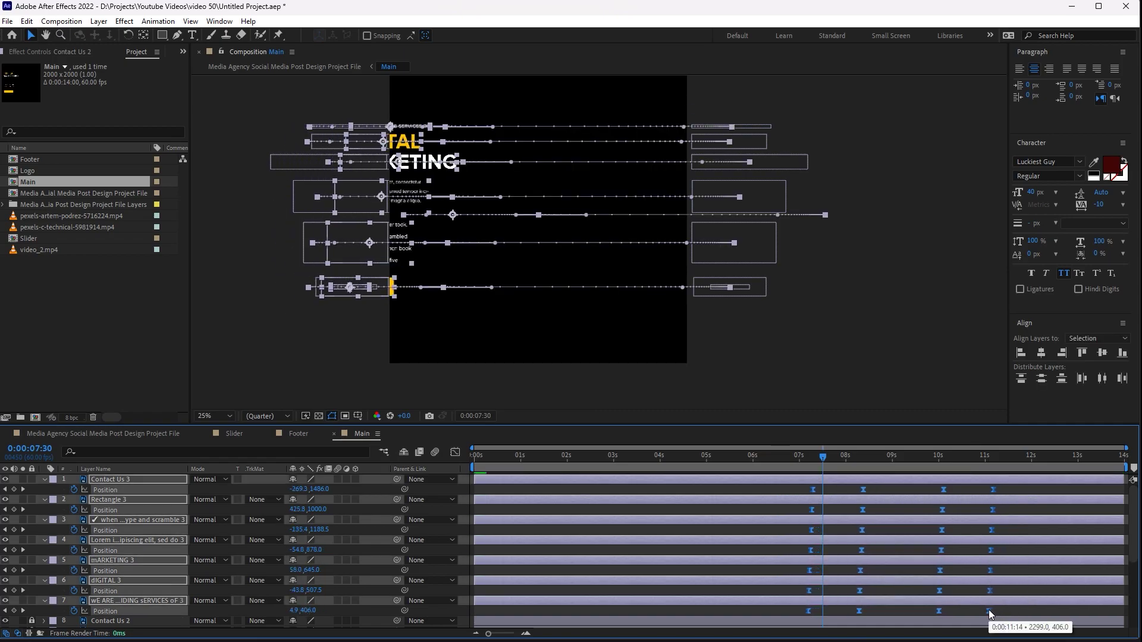
mouse_move(797, 467)
mouse_down()
mouse_move(823, 467)
mouse_move(805, 491)
mouse_move(801, 464)
mouse_up()
key(space)
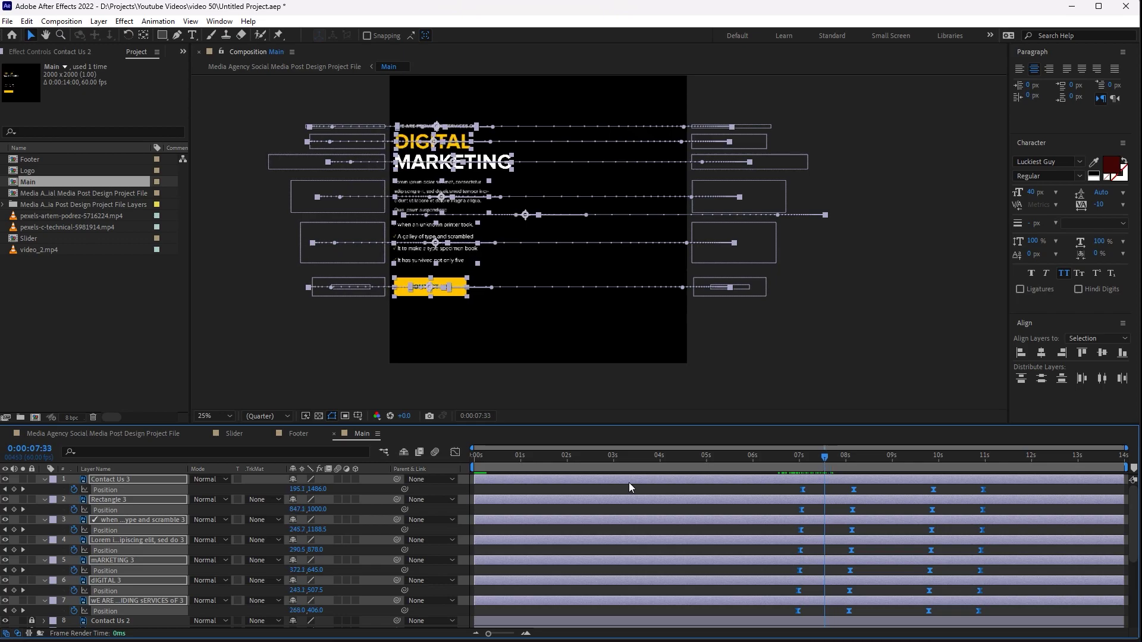
click(77, 433)
drag(715, 463, 476, 464)
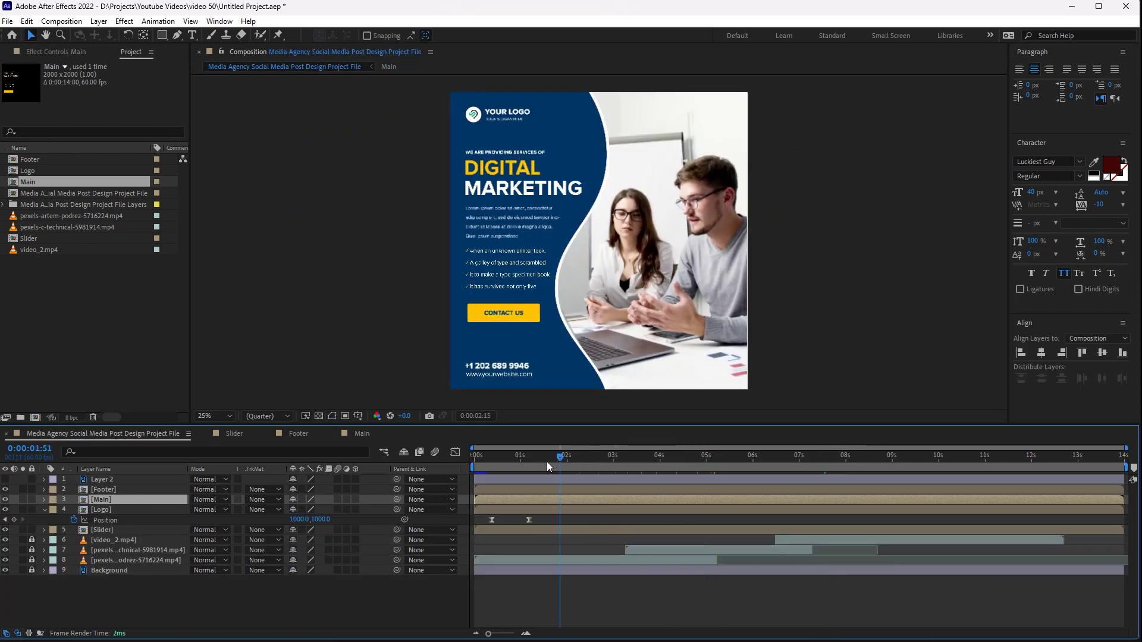
Play the full post, then delete layers 1–7's 10 s and 11 s Position keyframes in Main
key(space)
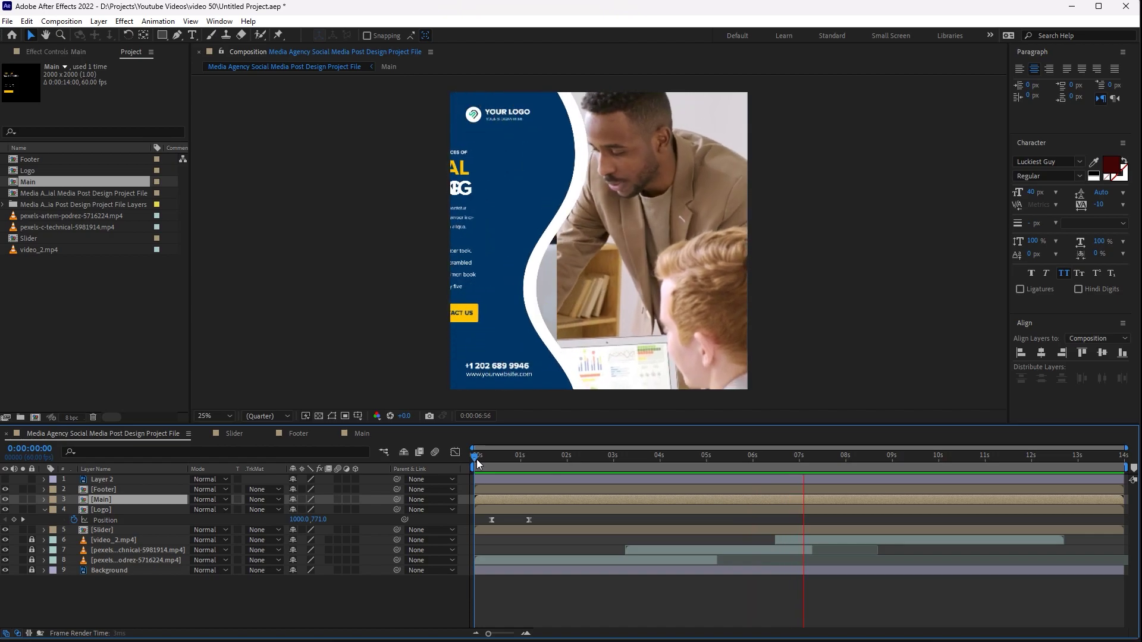
key(space)
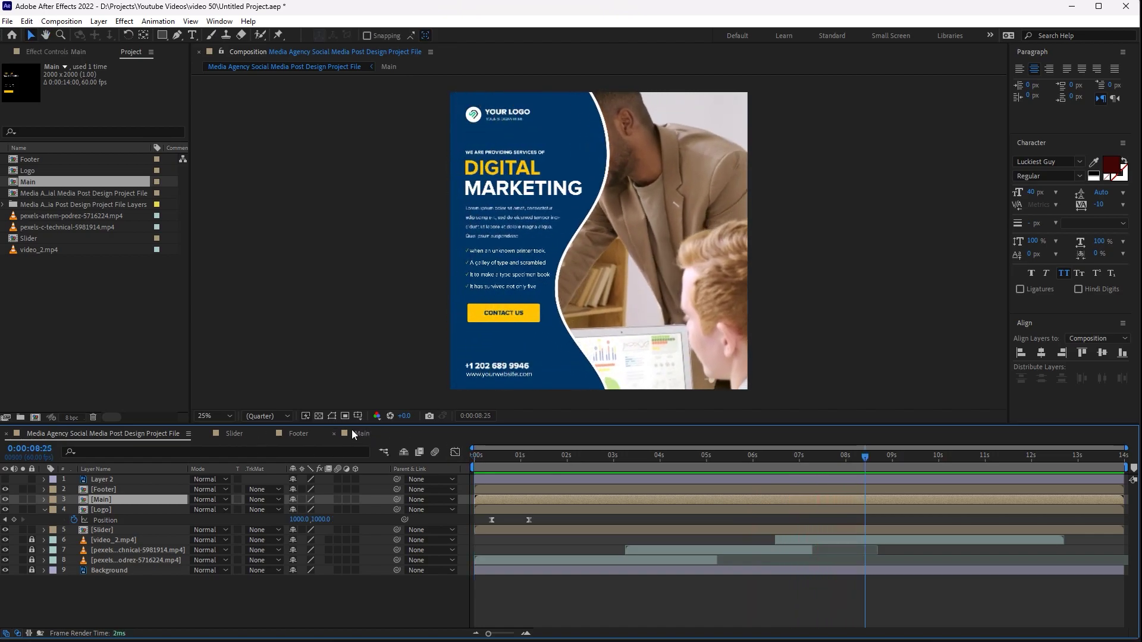
click(357, 433)
drag(1001, 612, 901, 487)
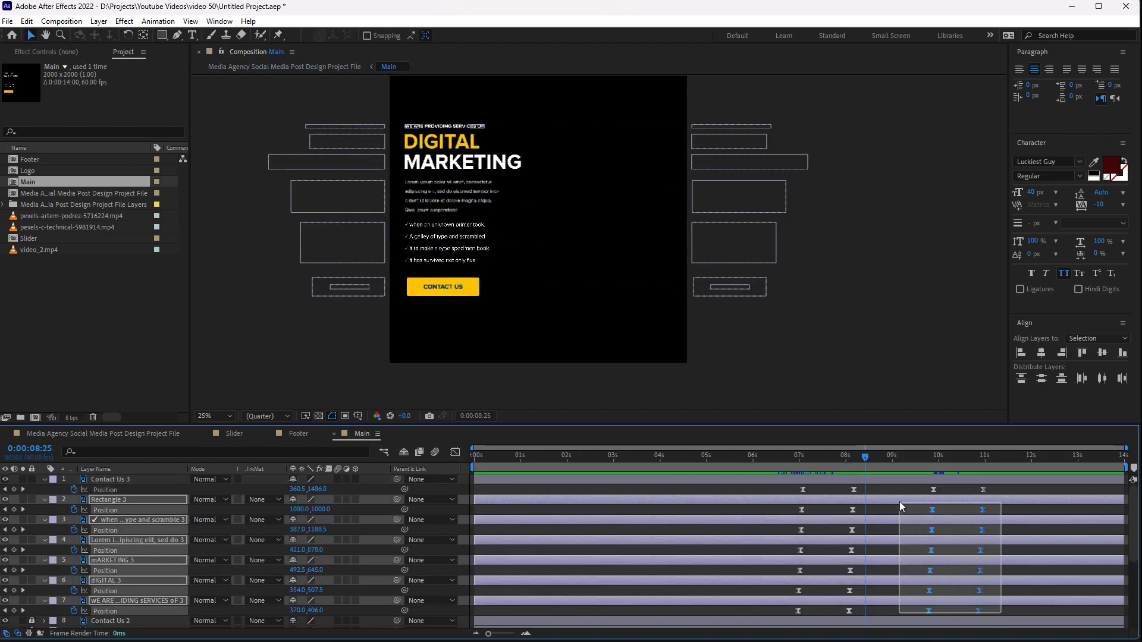
key(Delete)
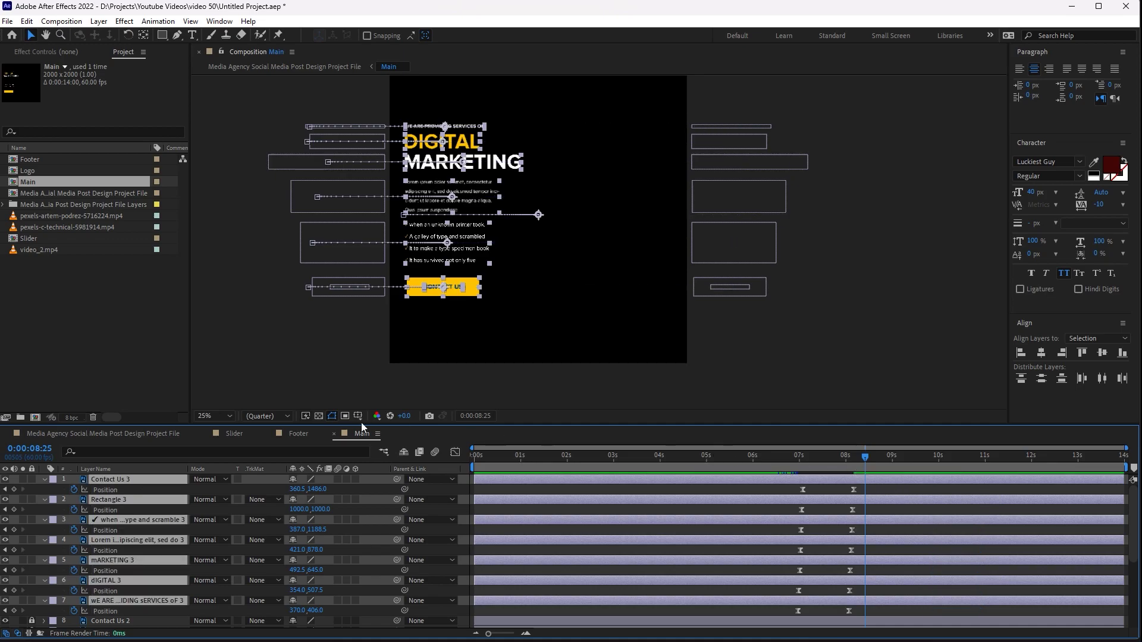
Scrub the full post from about 2.5 to 7 seconds to review all three text sets
click(127, 432)
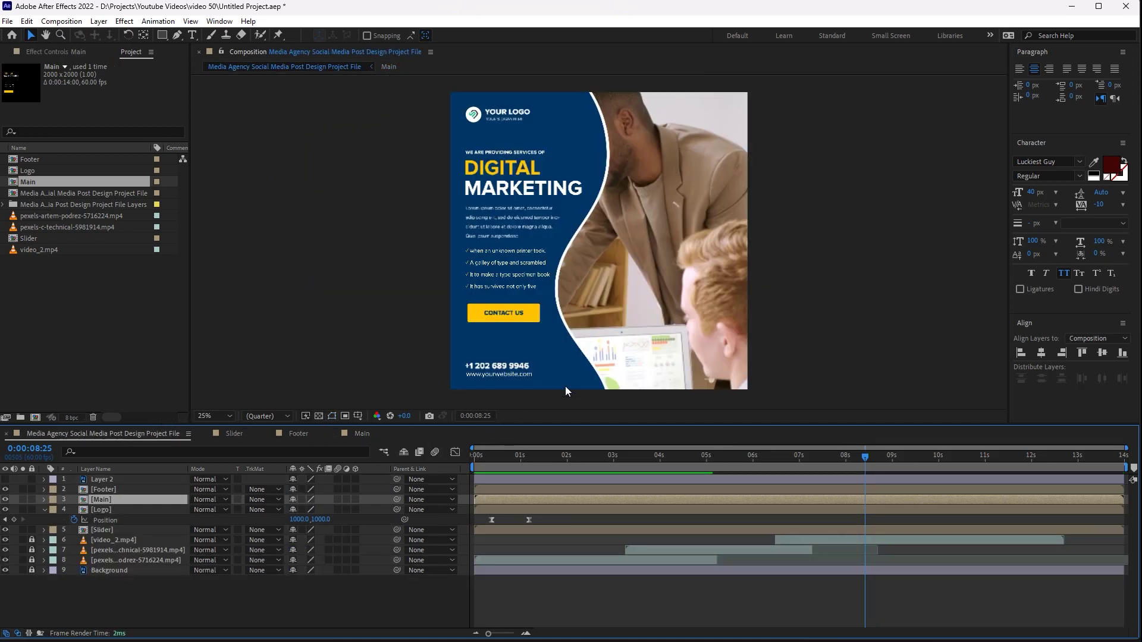
mouse_move(626, 463)
mouse_down()
mouse_move(595, 460)
mouse_move(767, 480)
mouse_up()
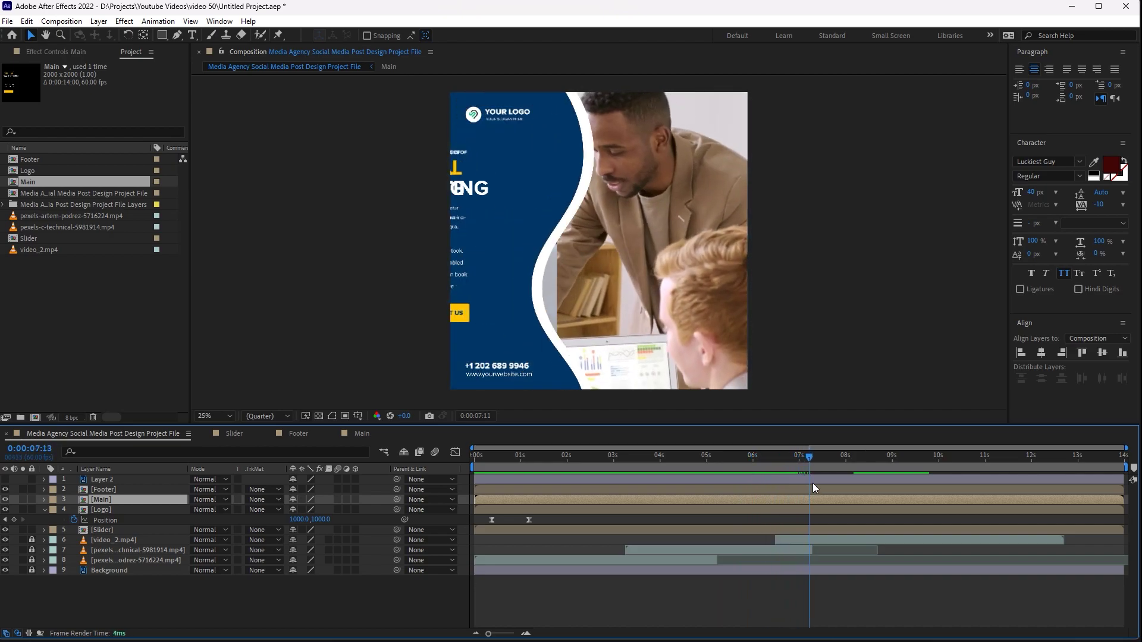
mouse_move(767, 479)
mouse_down()
mouse_move(501, 470)
mouse_move(676, 477)
mouse_up()
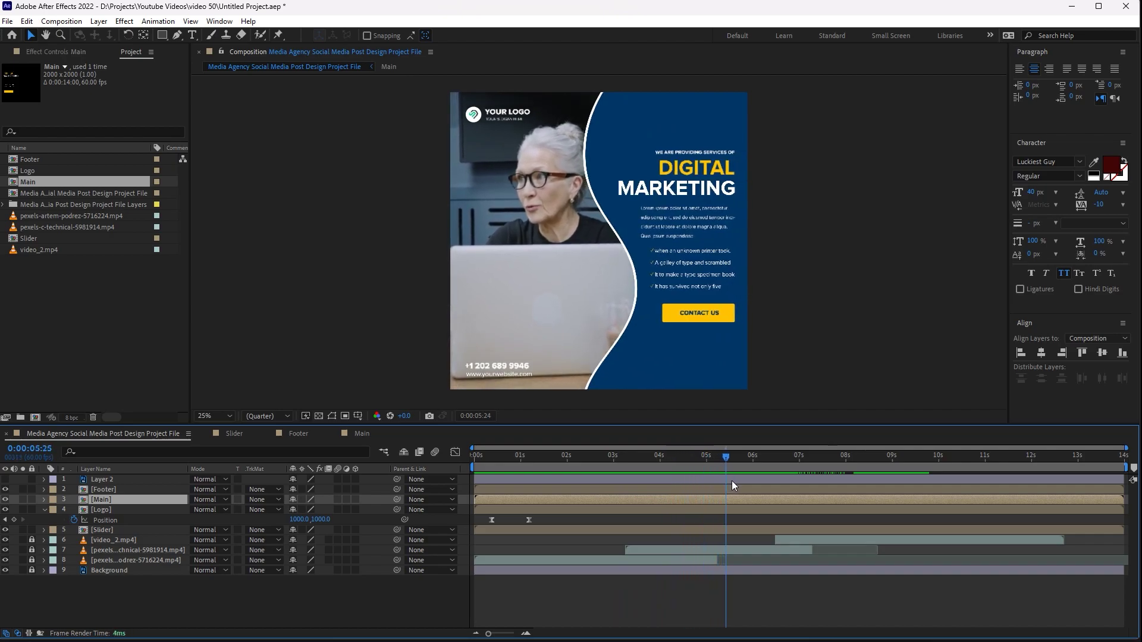
mouse_move(675, 480)
mouse_down()
mouse_move(1053, 480)
mouse_move(1002, 470)
mouse_up()
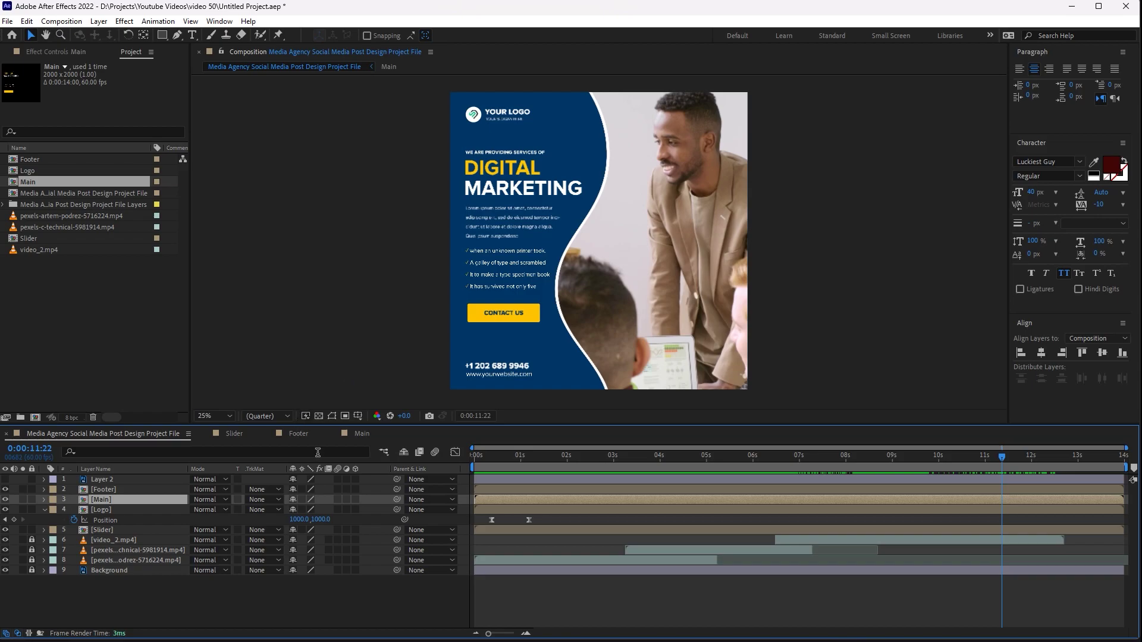
key(ctrl+a)
Draw a blue rectangle covering the whole post
key(u)
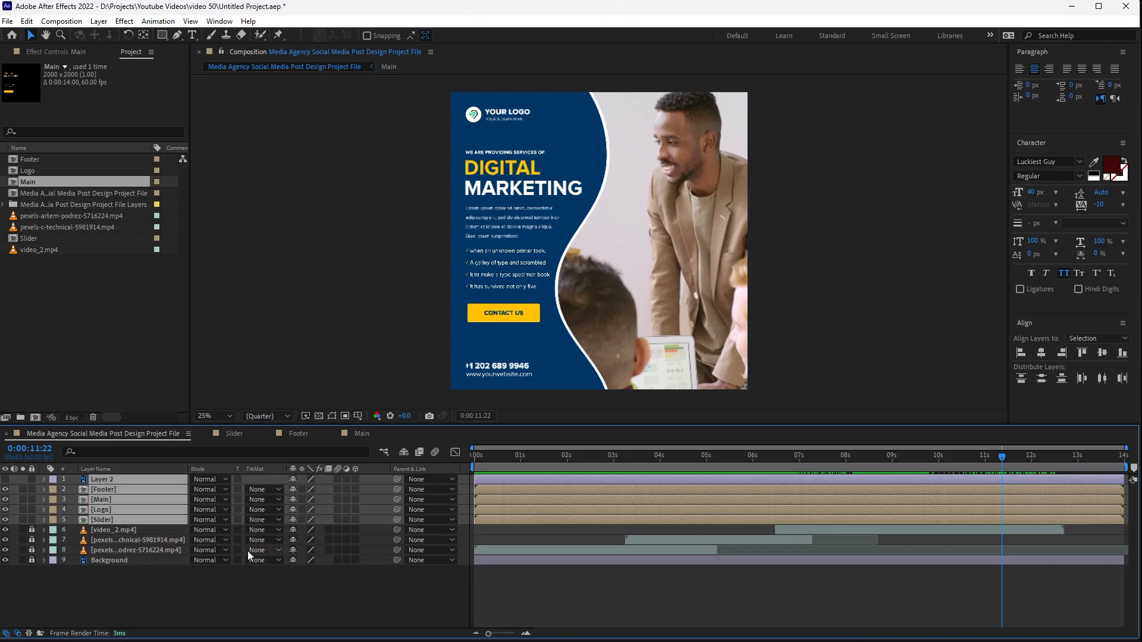
click(369, 562)
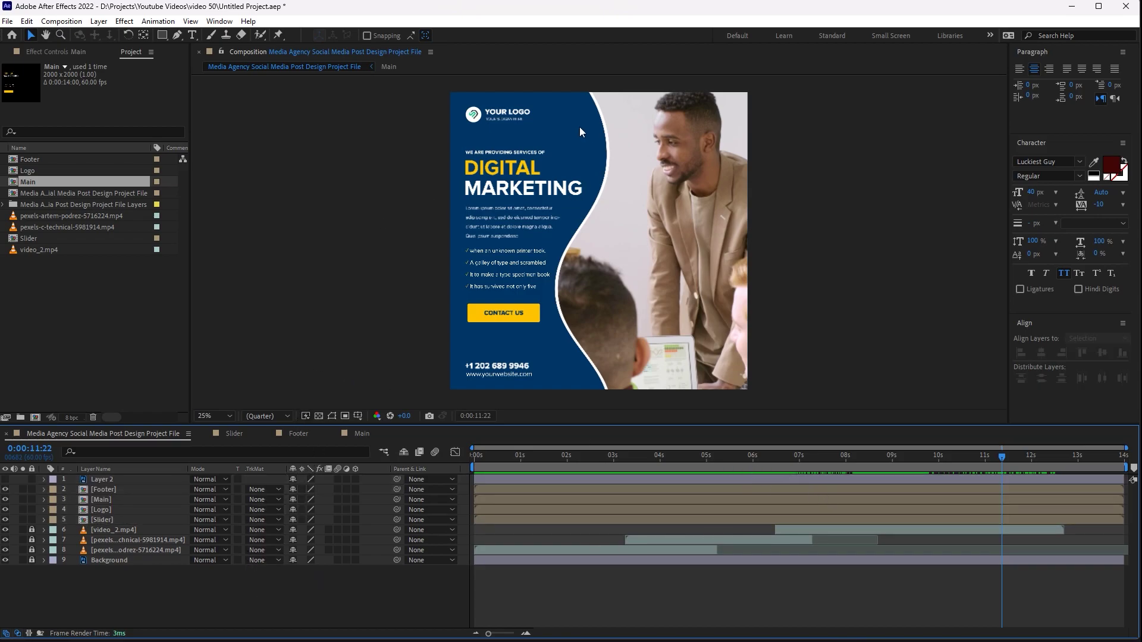
click(163, 36)
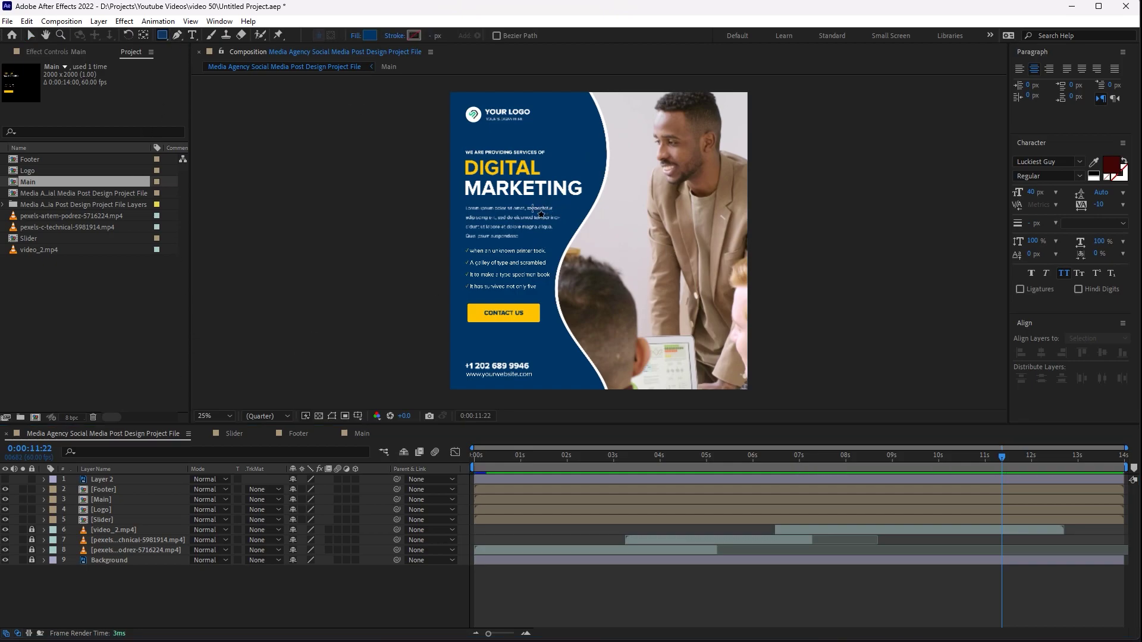
drag(448, 93, 748, 390)
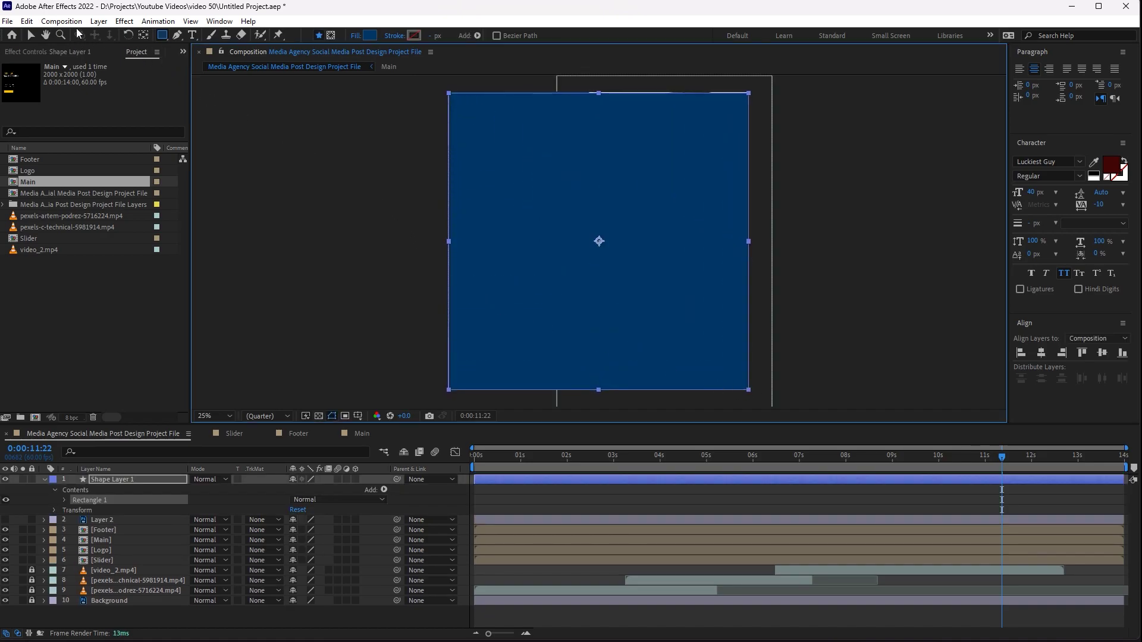
click(31, 35)
Keyframe the rectangle's unlinked Scale from 0% width to full width by about 11:55
click(598, 93)
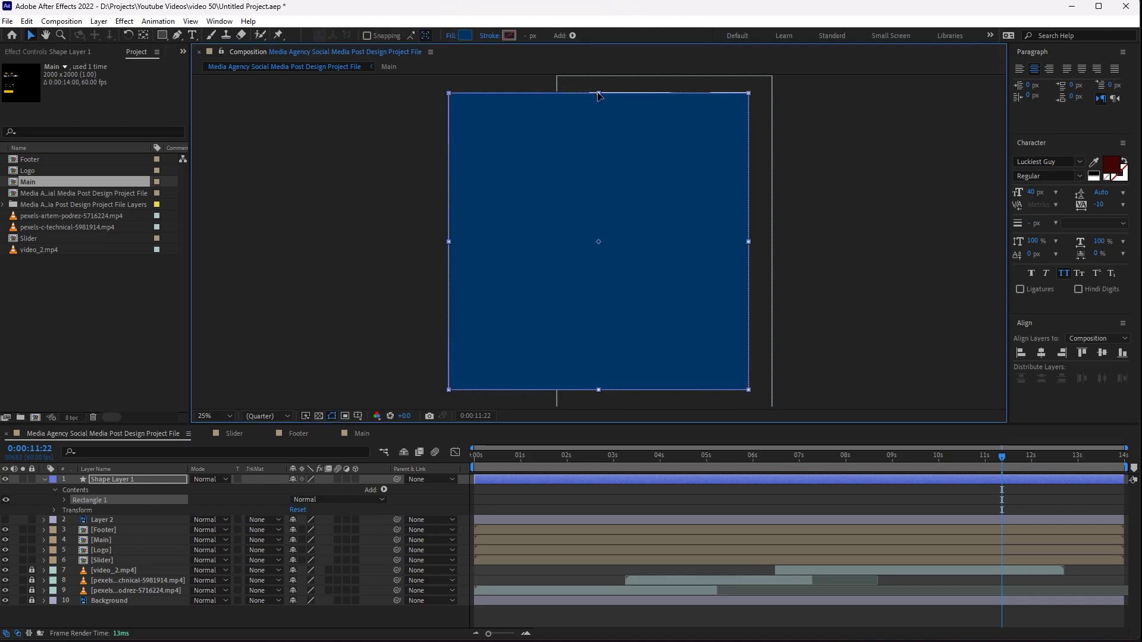
key(s)
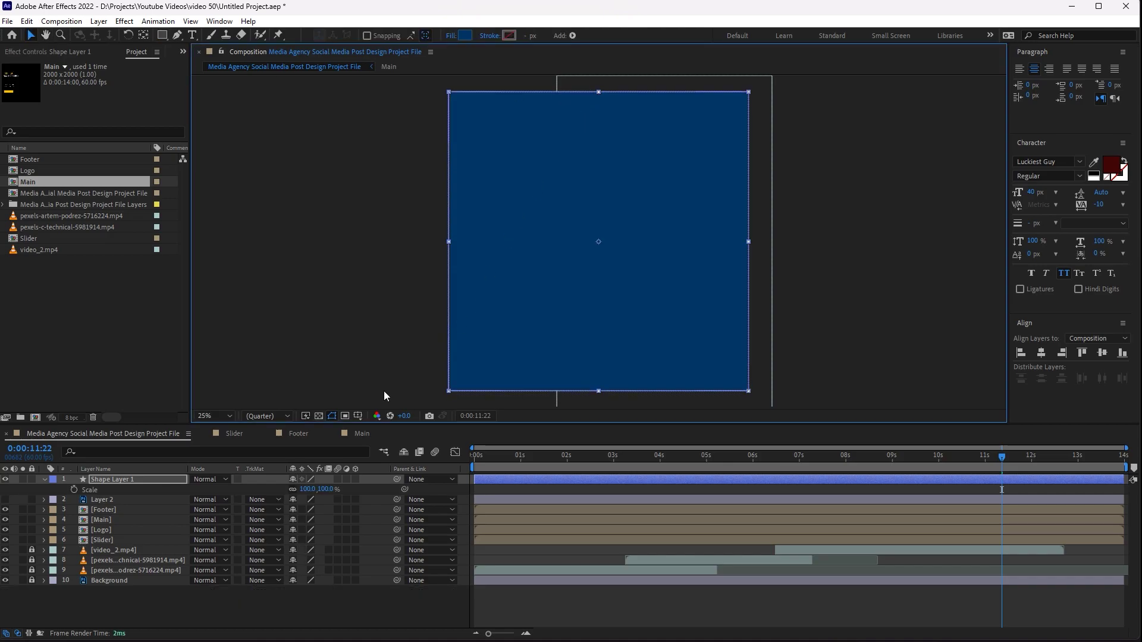
click(291, 490)
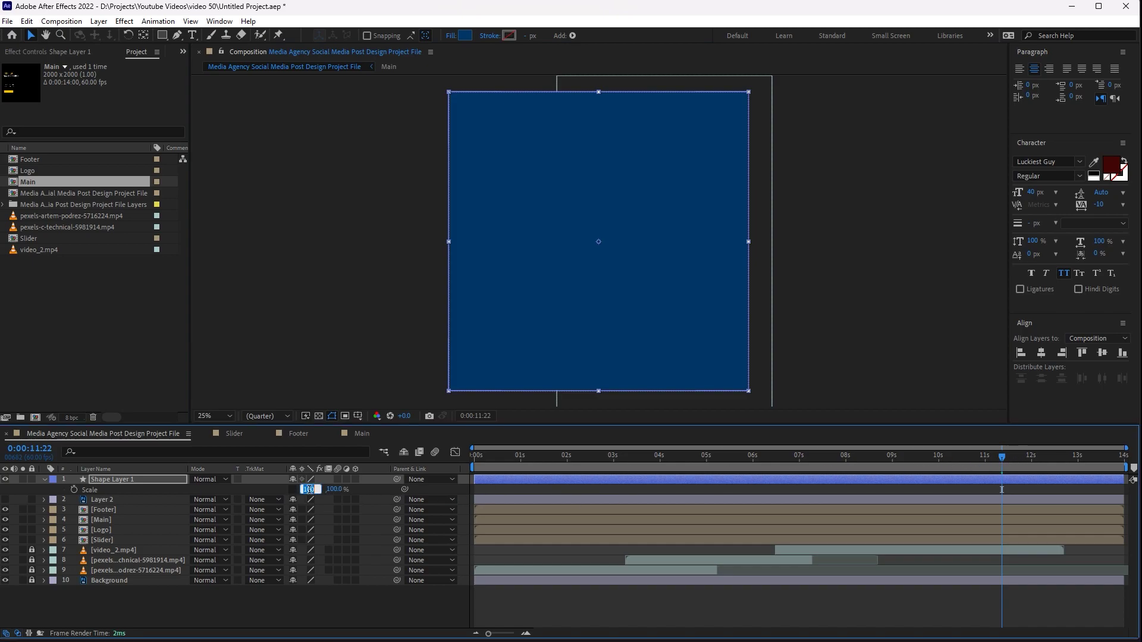
text(0)
key(Return)
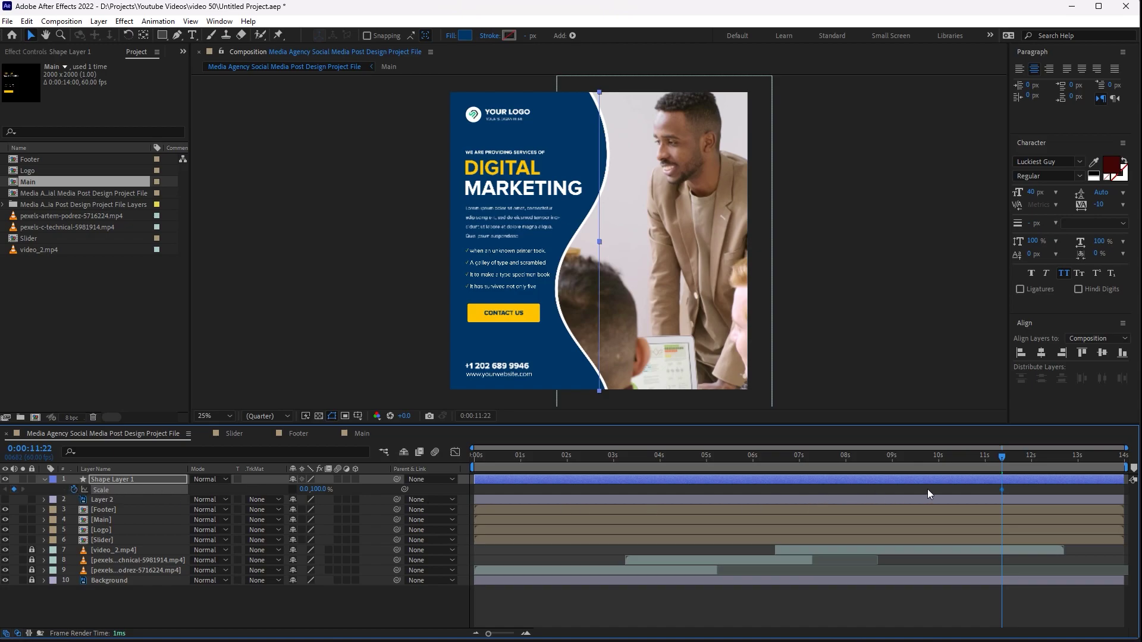
drag(1002, 460, 1028, 463)
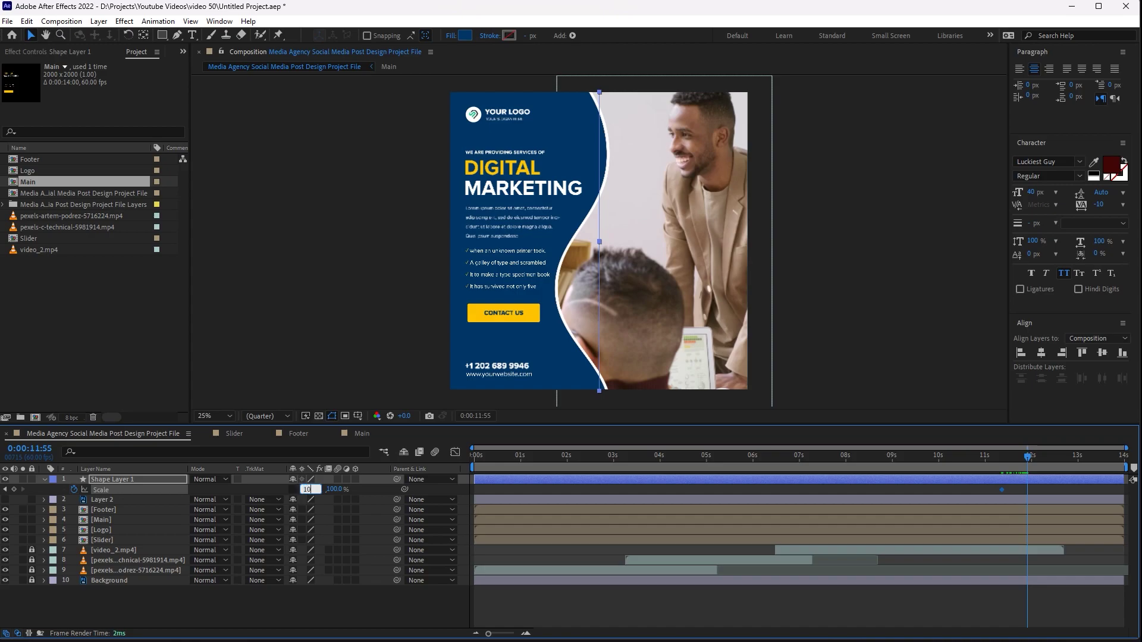
text(0.0)
key(Return)
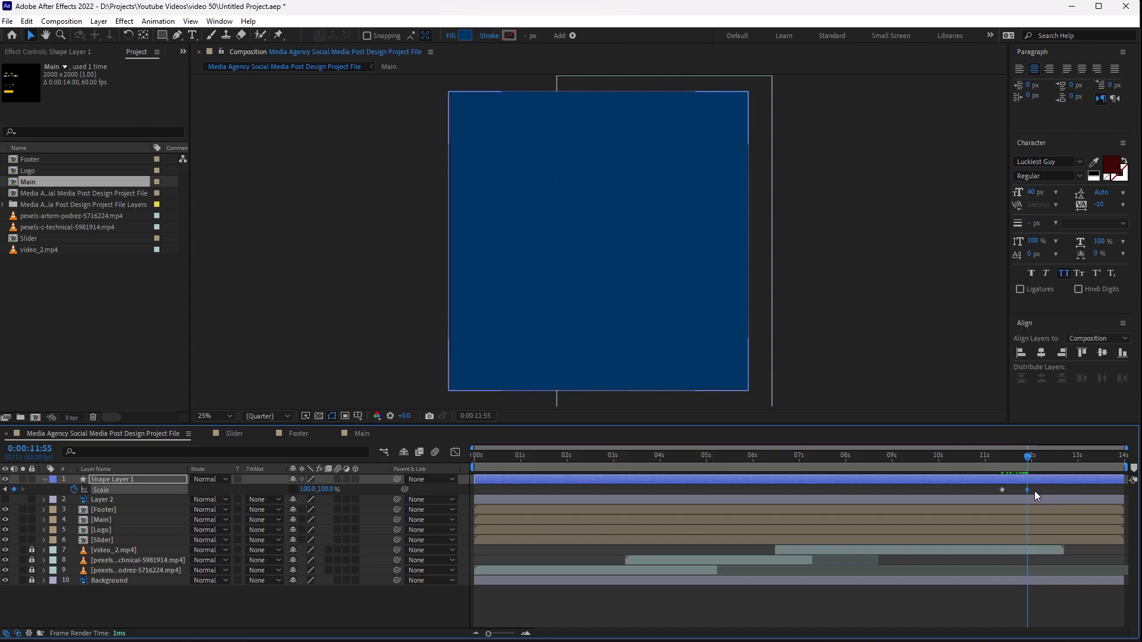
Sharpen the Scale speed curve into a steep peak and preview the blue wipe
drag(1035, 491, 987, 492)
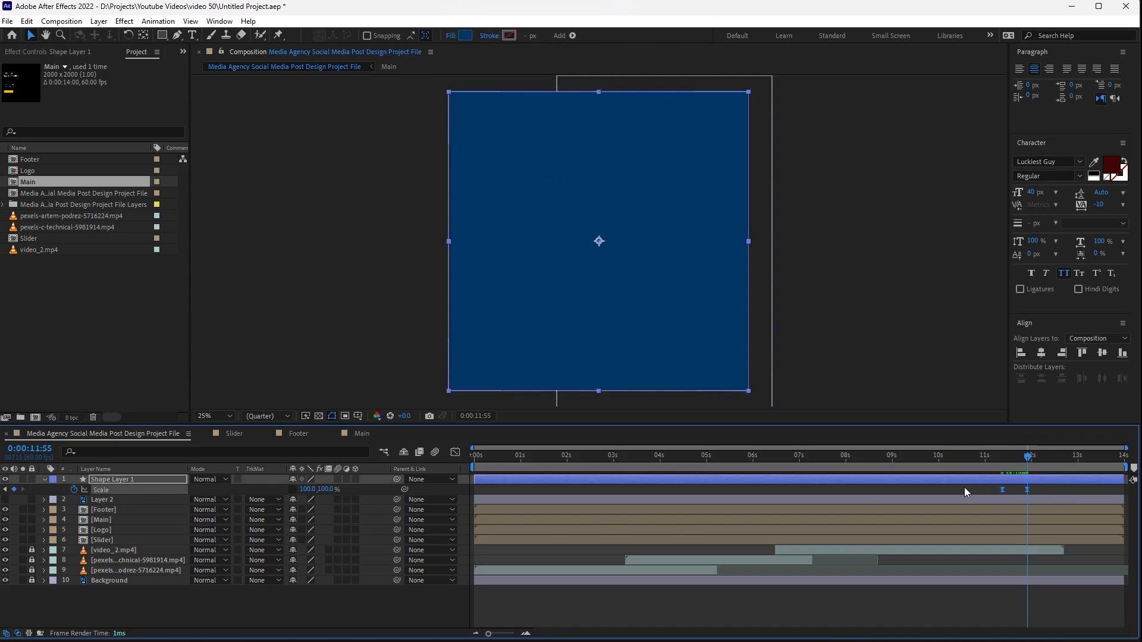
click(455, 453)
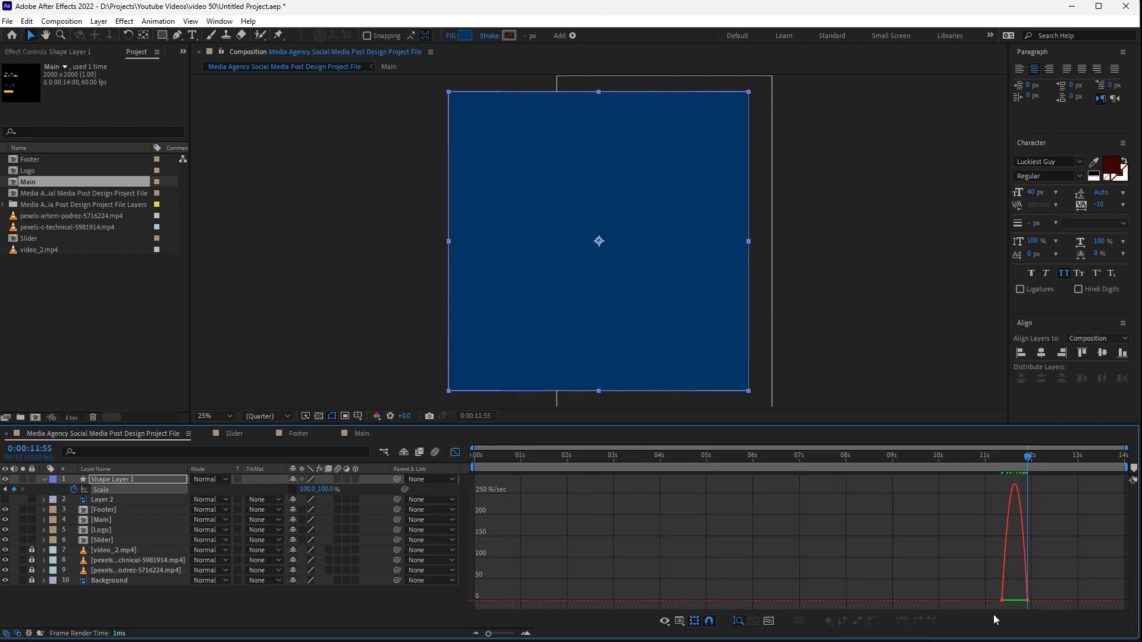
drag(1025, 601, 1010, 602)
click(454, 452)
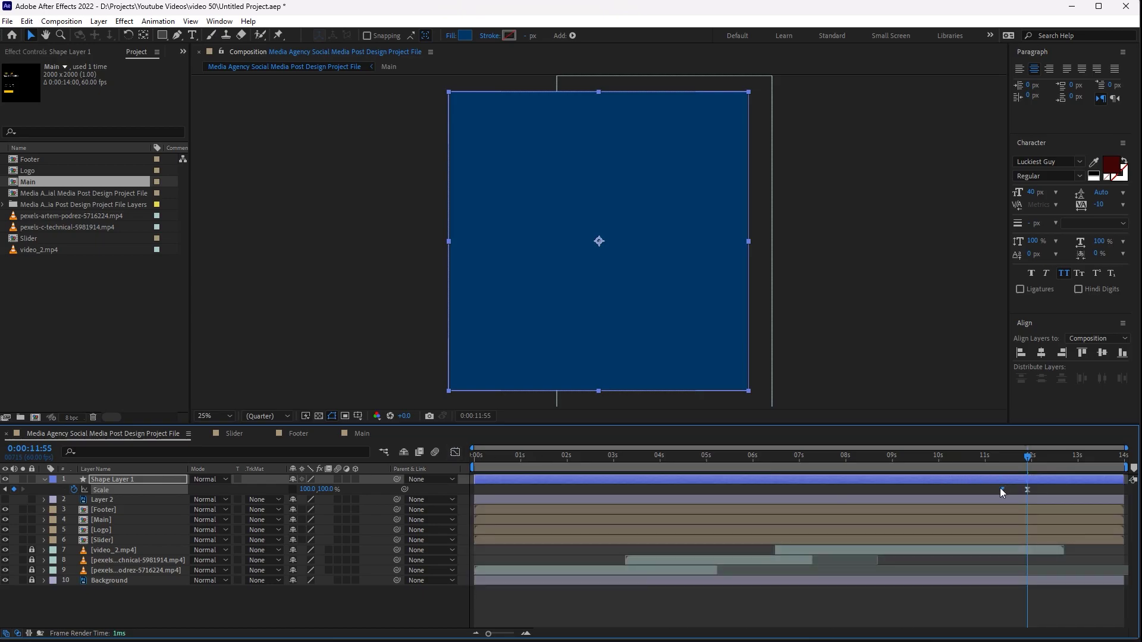
click(932, 455)
key(space)
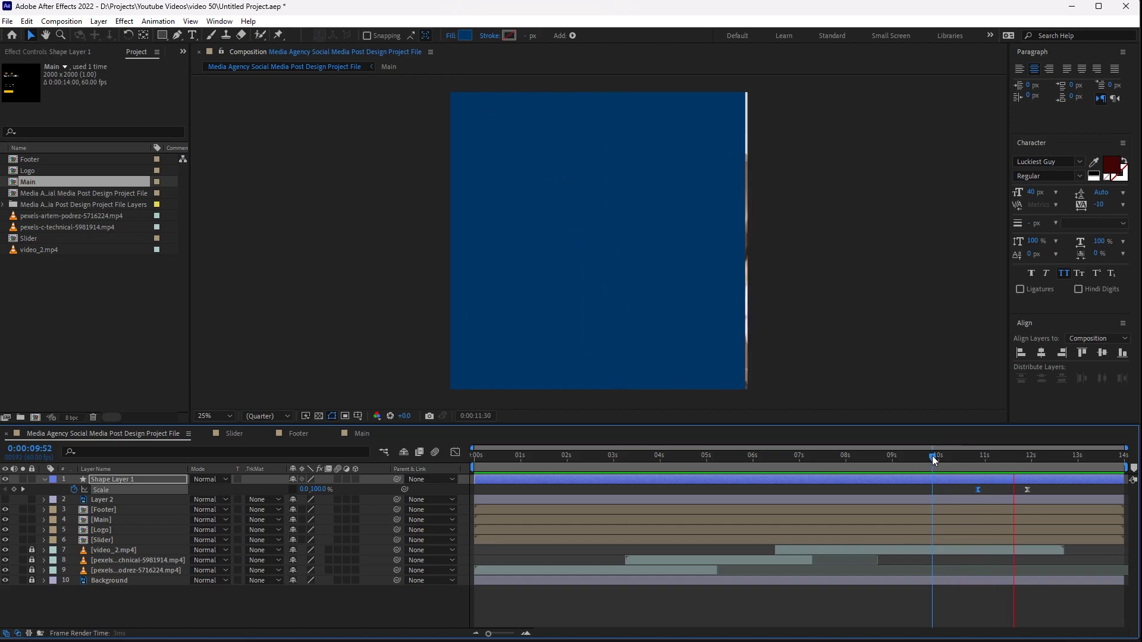
click(1008, 465)
drag(1008, 465, 1010, 464)
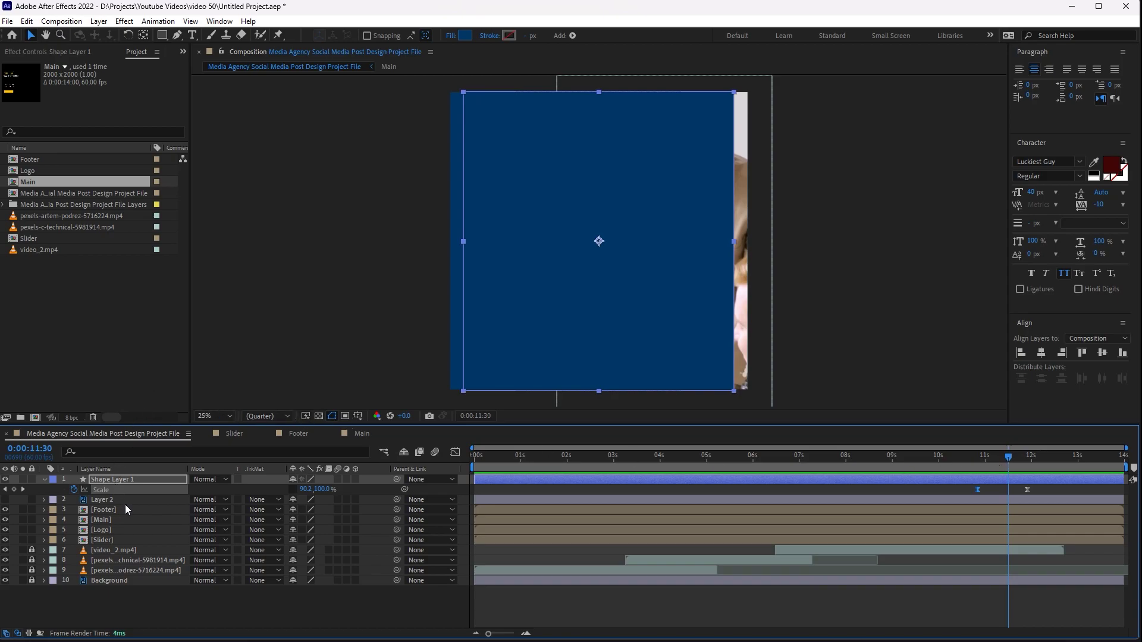
click(52, 171)
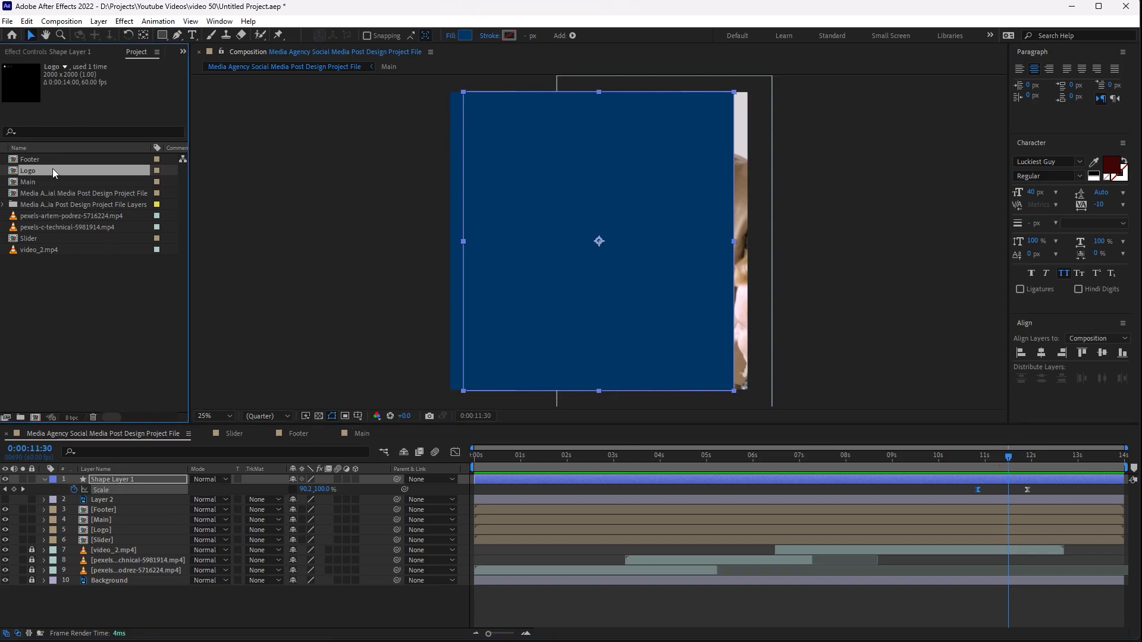
Place the Logo comp above the blue shape, scale it to 162% and centre it in the frame
drag(55, 168, 112, 477)
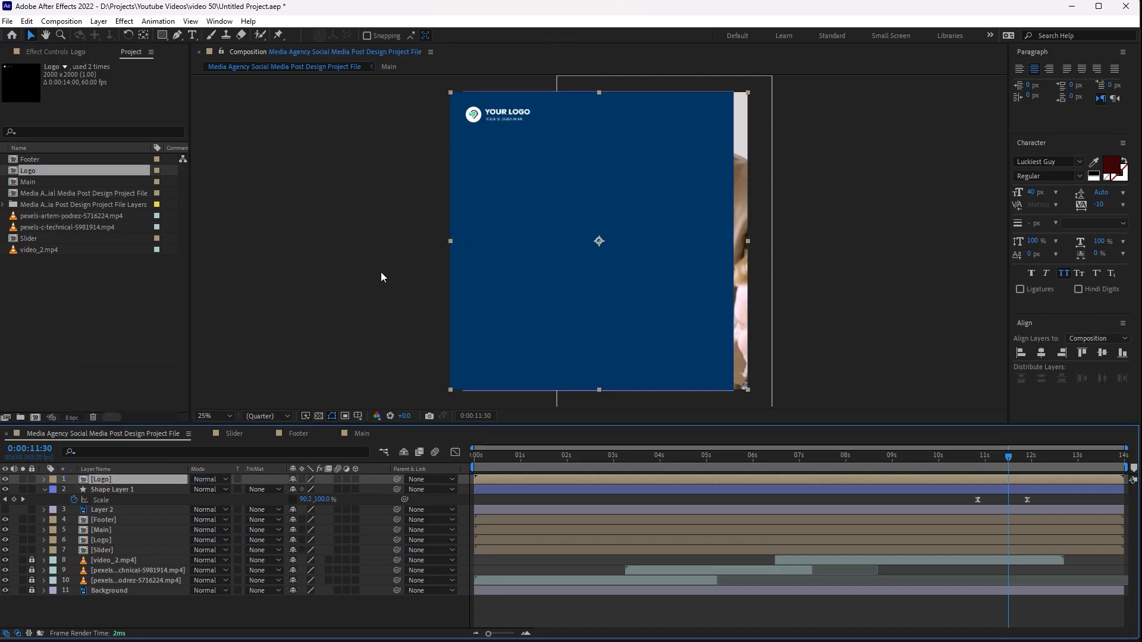
drag(499, 125, 595, 241)
key(s)
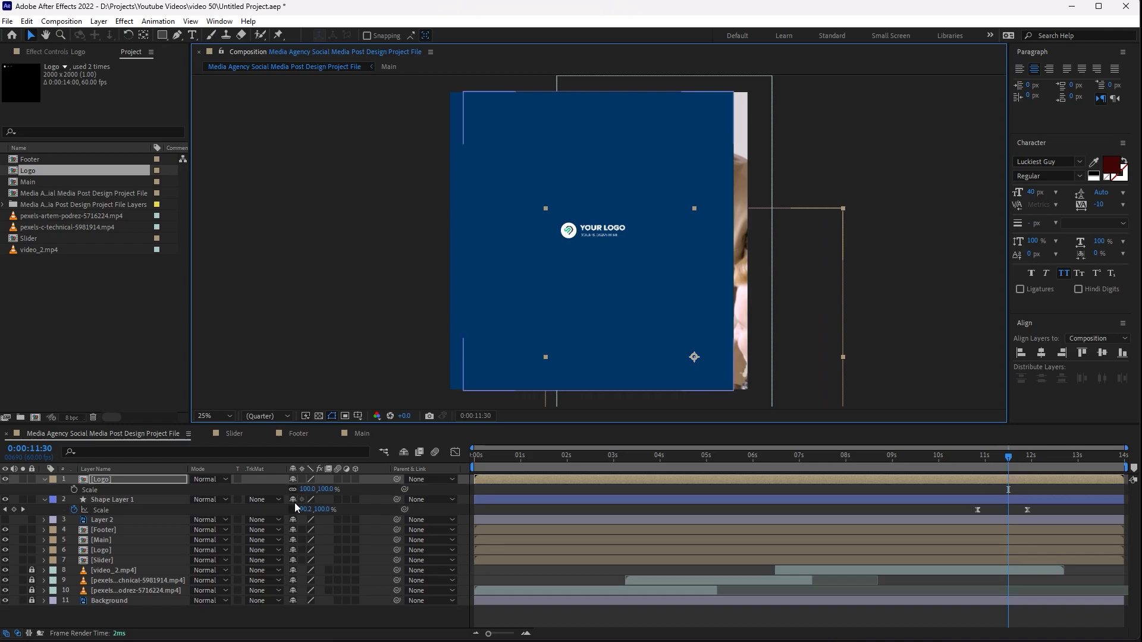
drag(304, 493, 366, 441)
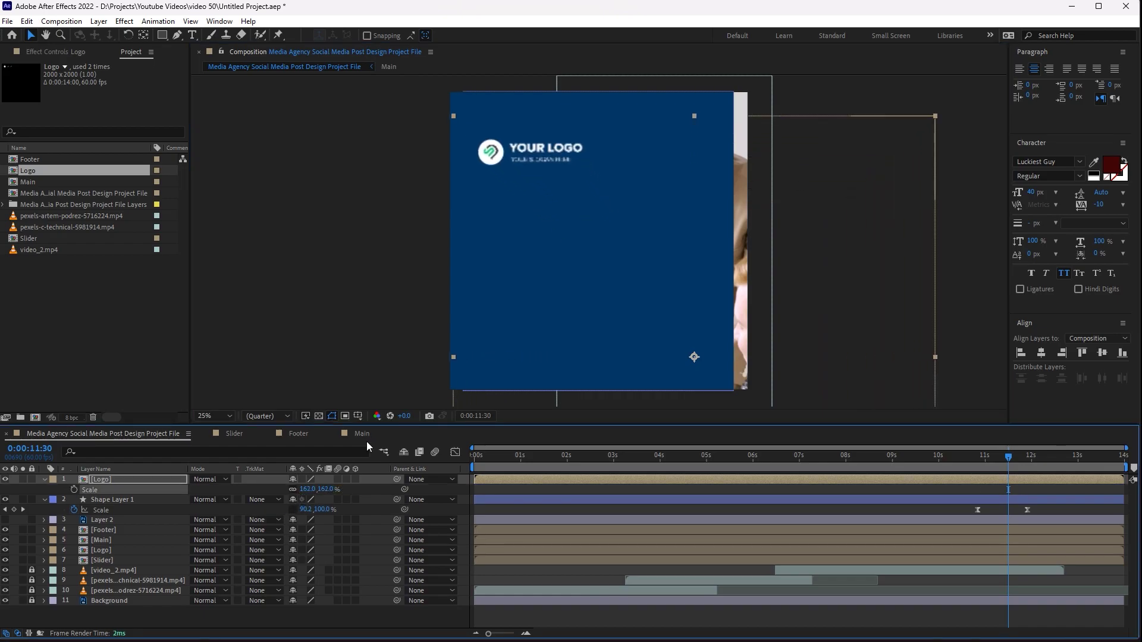
drag(521, 171, 604, 246)
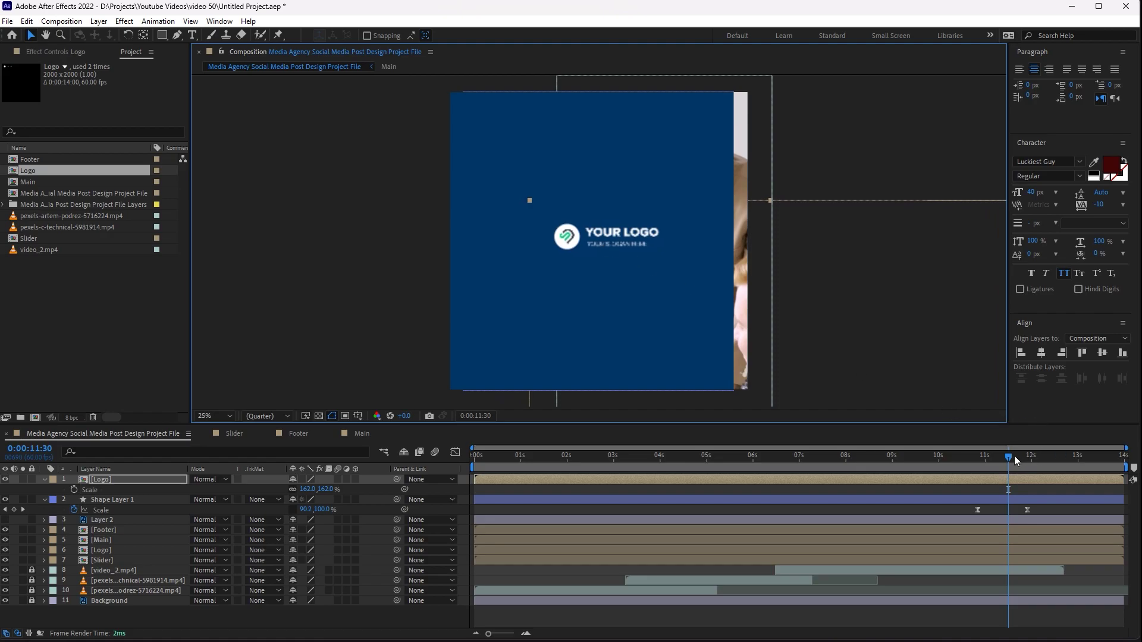
drag(1015, 461, 1026, 464)
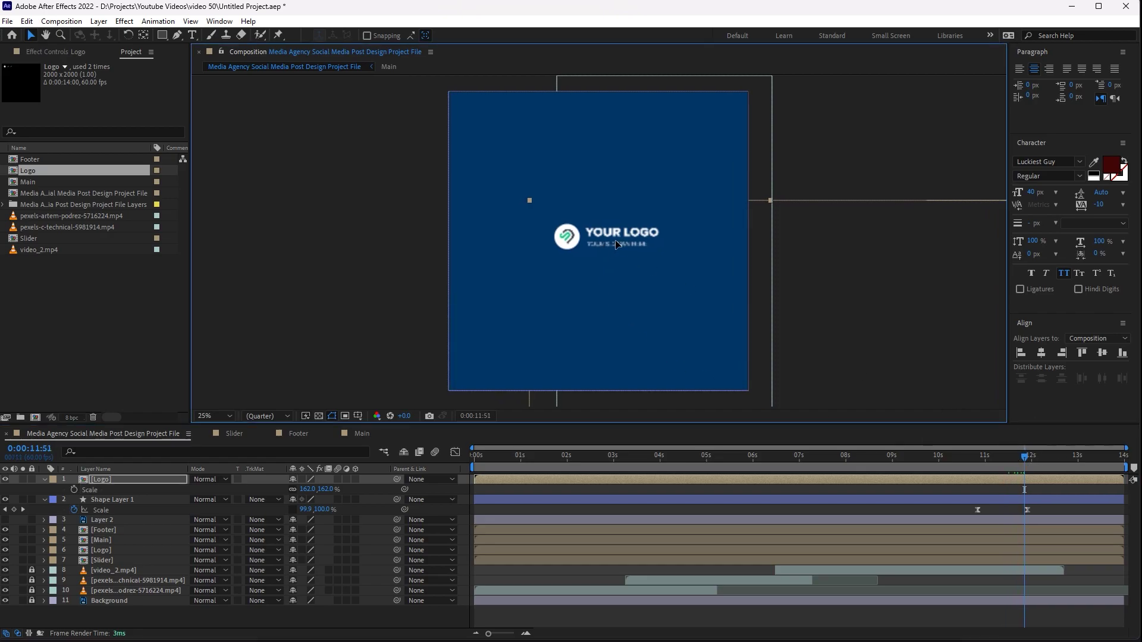
drag(621, 244, 614, 242)
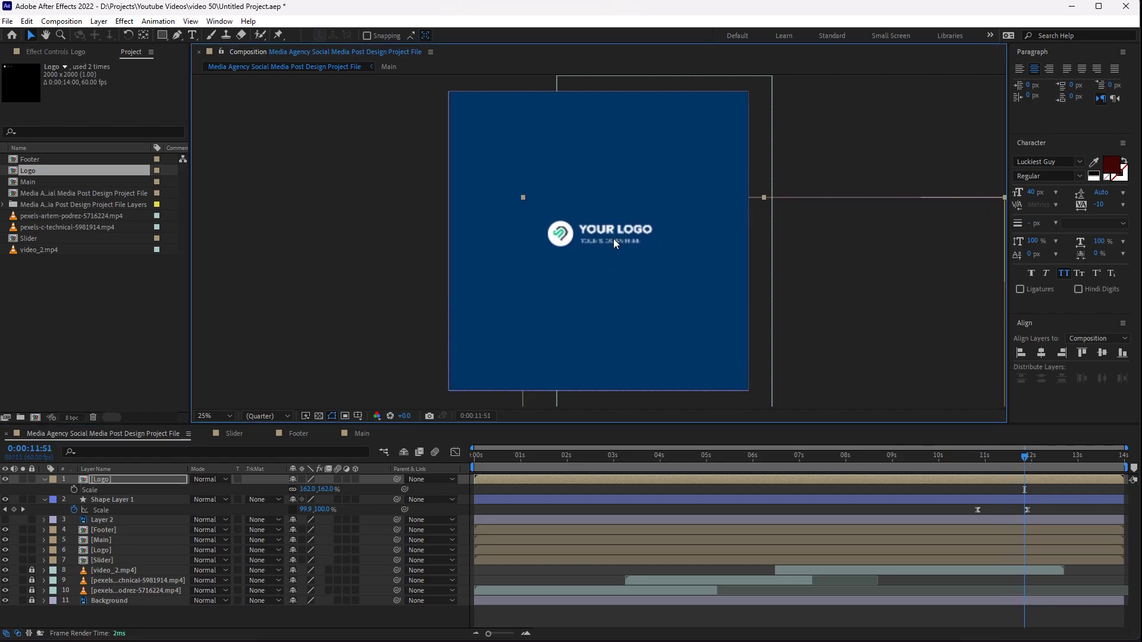
key(s)
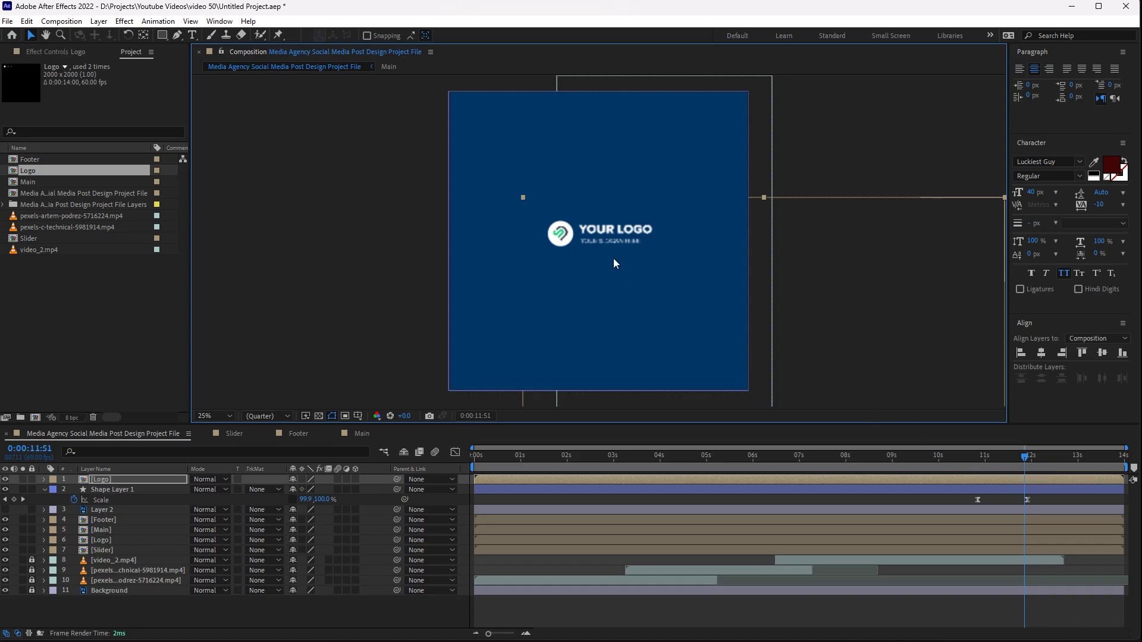
drag(597, 231, 599, 234)
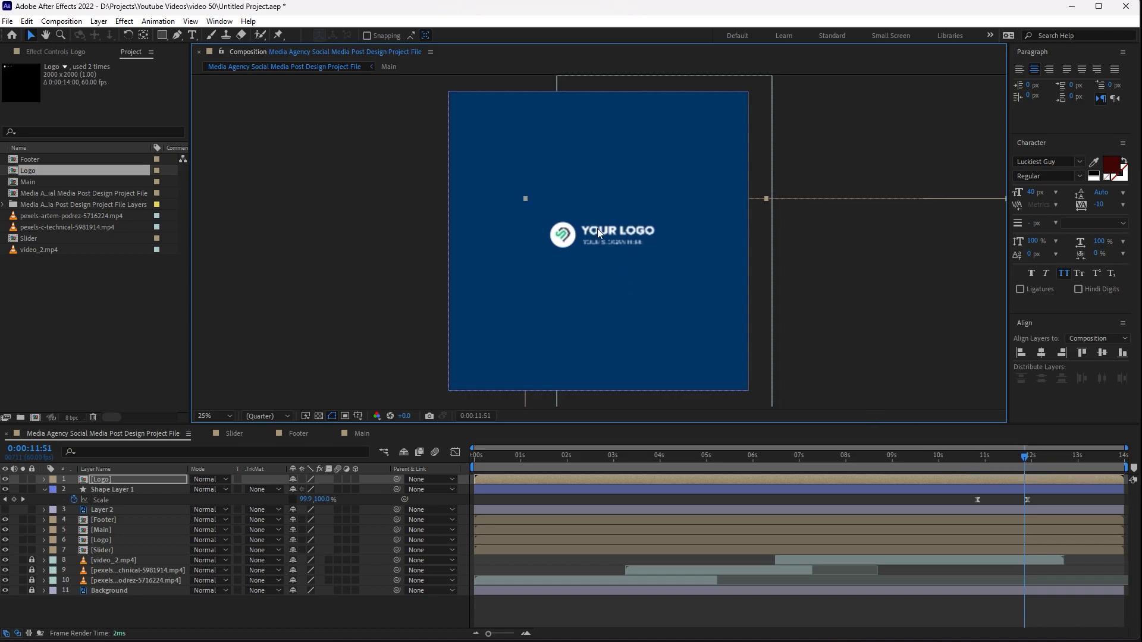
drag(986, 459, 1005, 461)
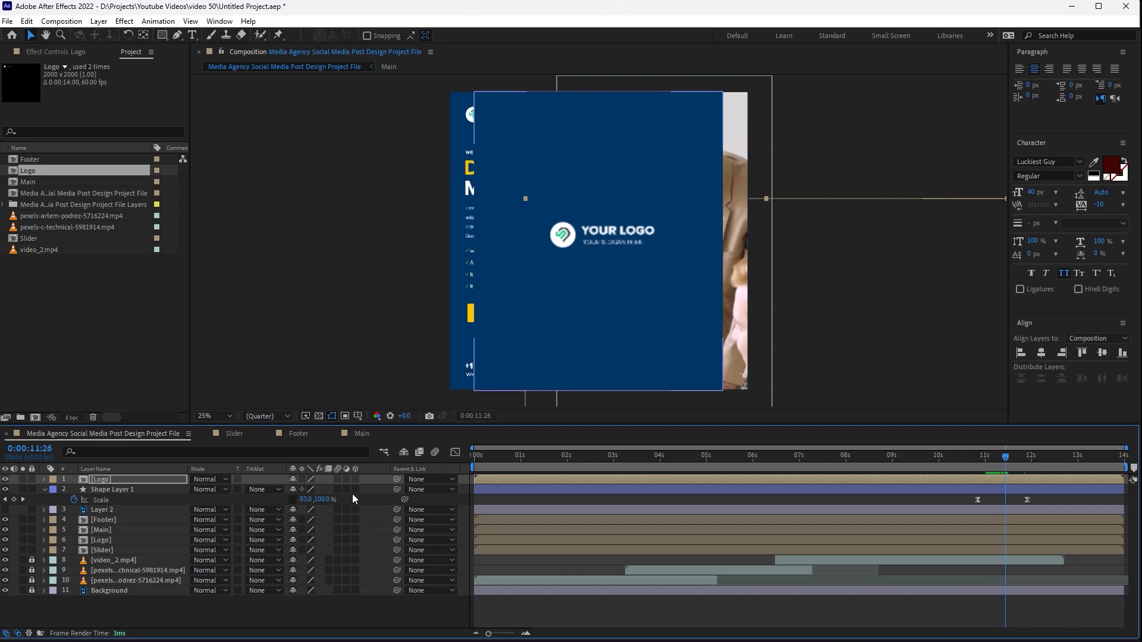
Key the logo's start position slightly lower, with Opacity at 0%
key(p)
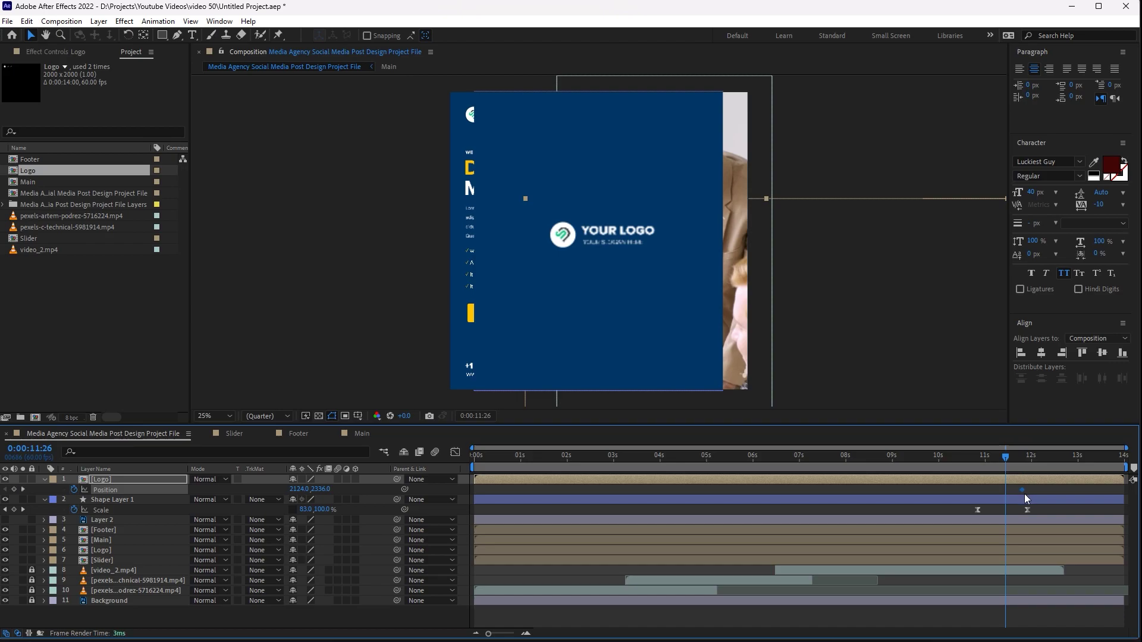
drag(1025, 494, 1029, 494)
drag(321, 489, 410, 489)
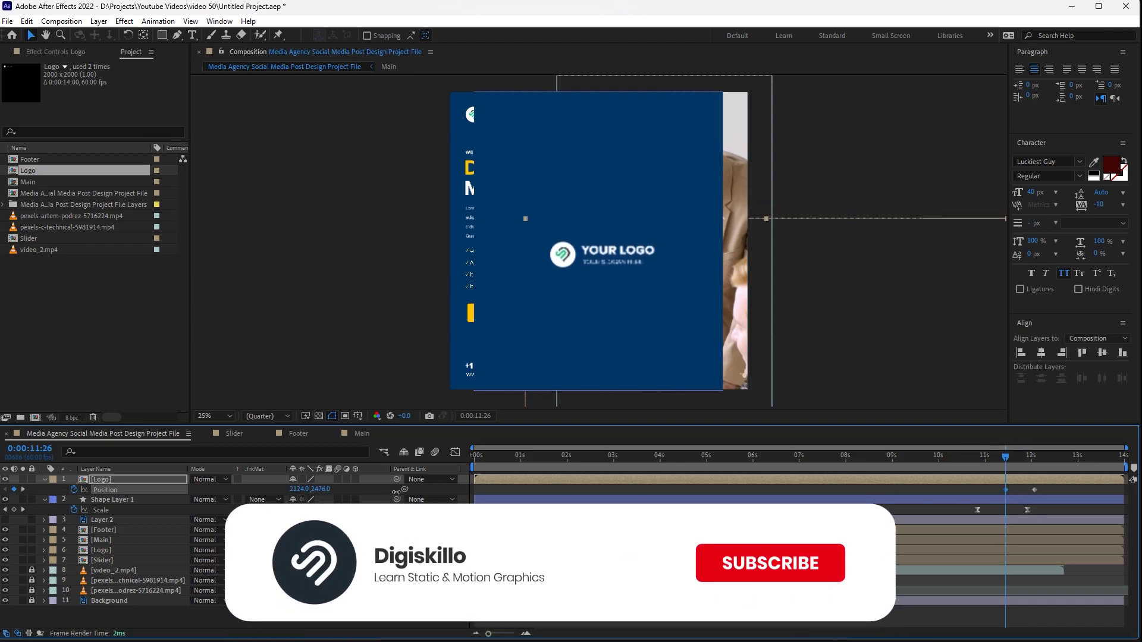
key(t)
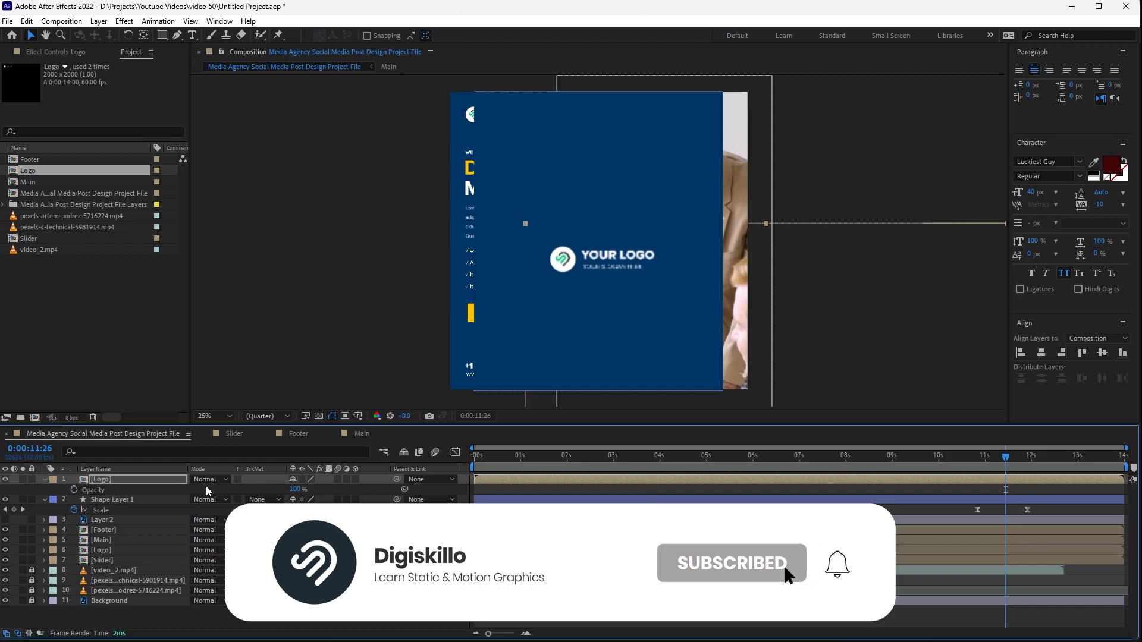
drag(296, 489, 53, 486)
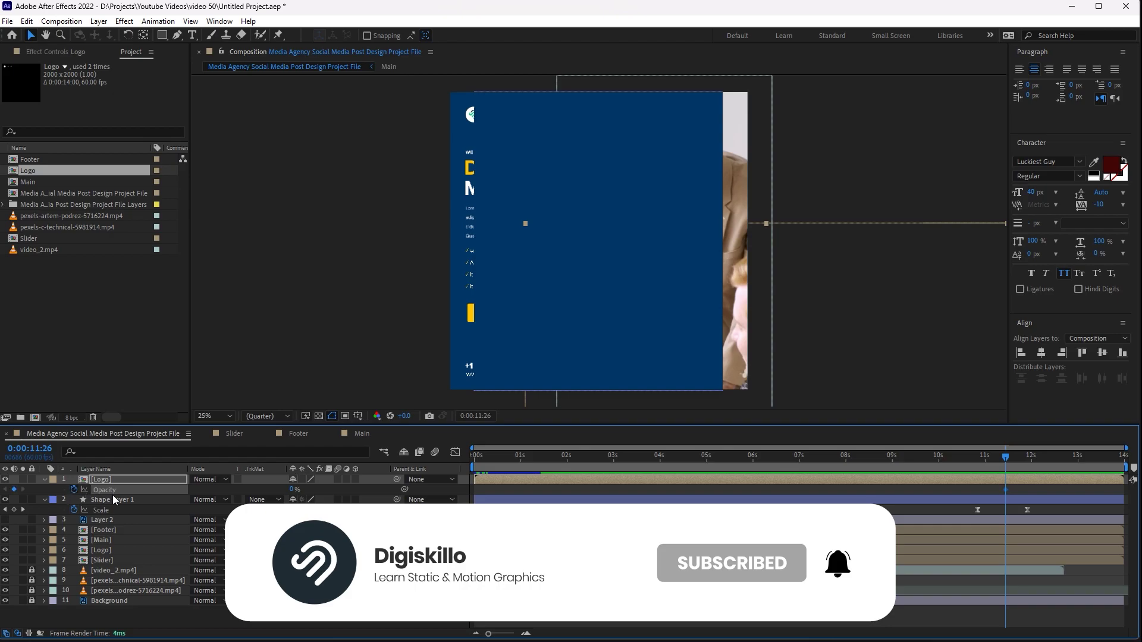
At the logo's final Position keyframe, bring Opacity back to 100%
key(shift+p)
click(1033, 464)
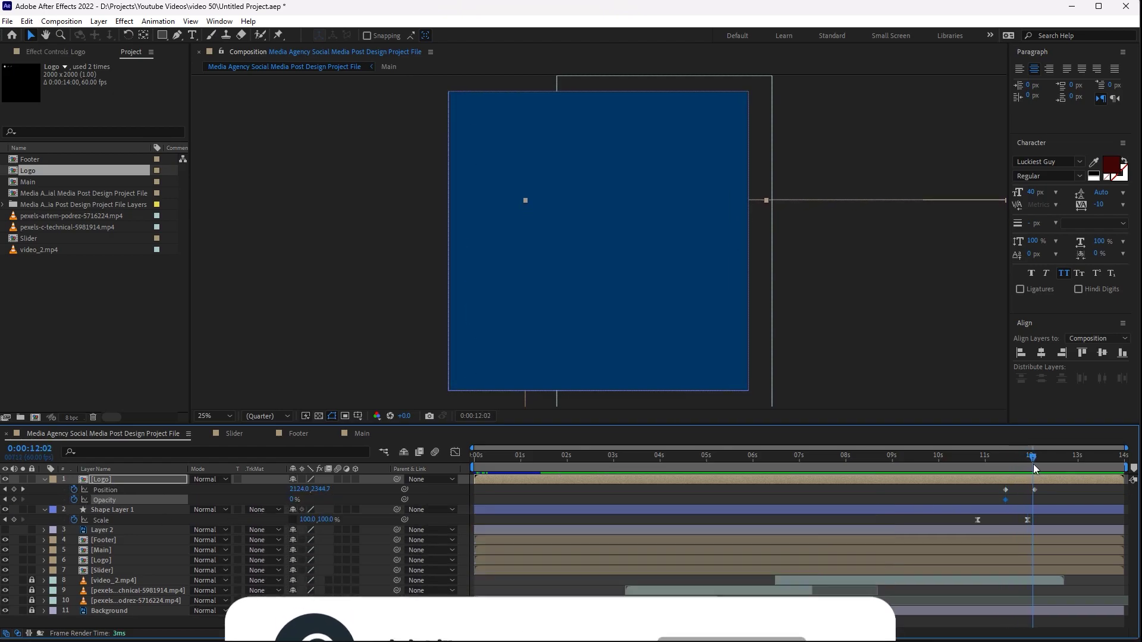
drag(1033, 464, 1034, 464)
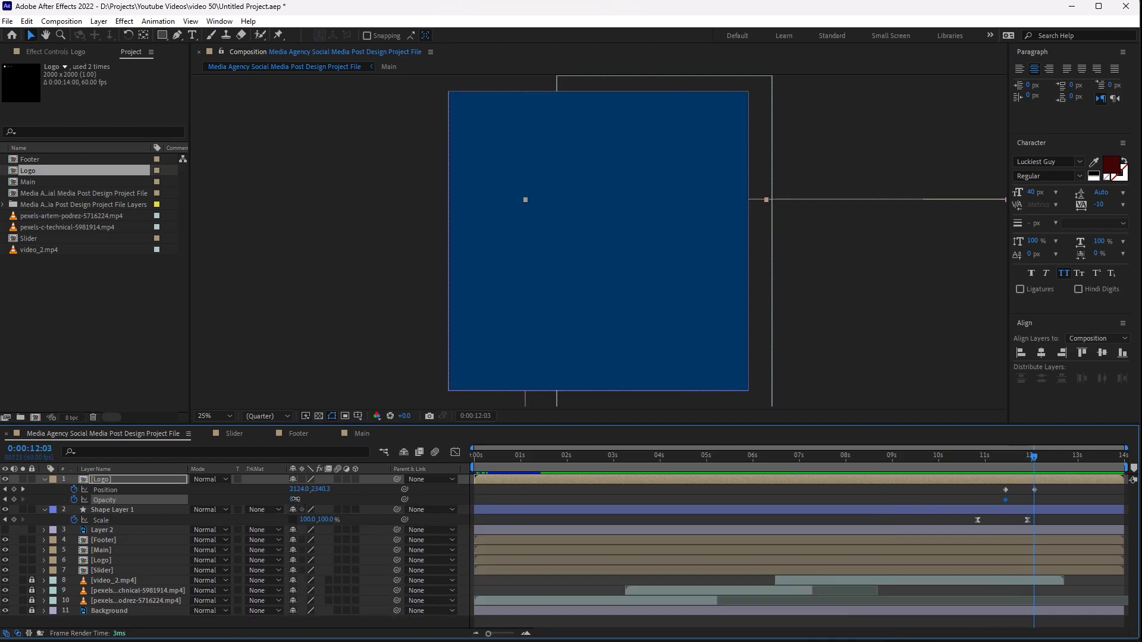
drag(295, 499, 736, 531)
Easy Ease both logo Position keyframes and sharpen the speed curve into a steep peak
drag(1042, 485, 993, 493)
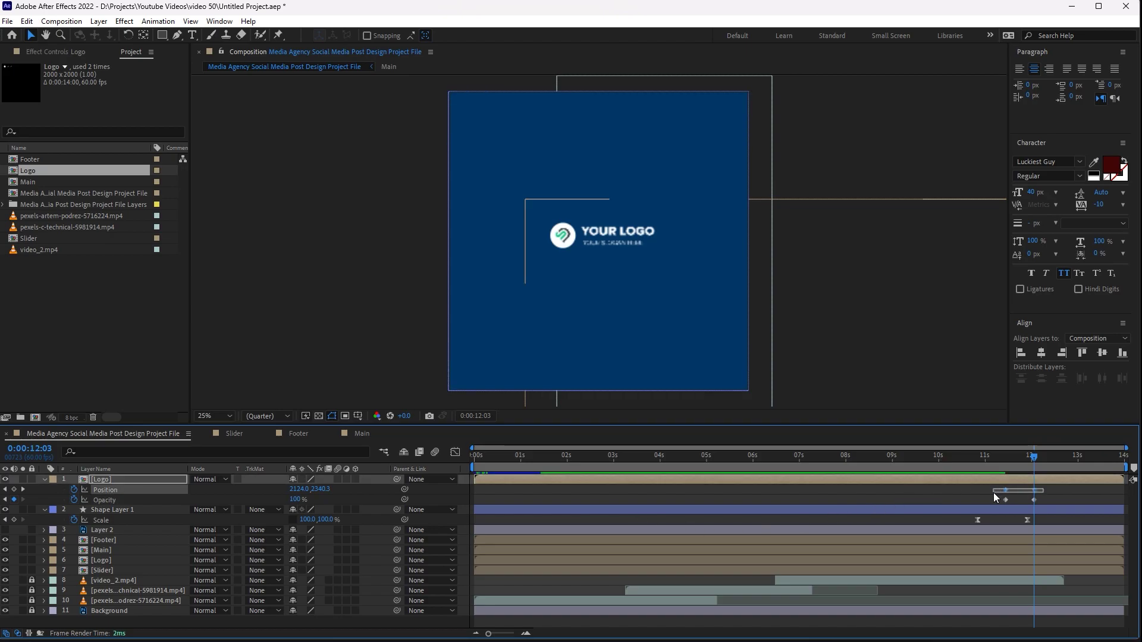
key(F9)
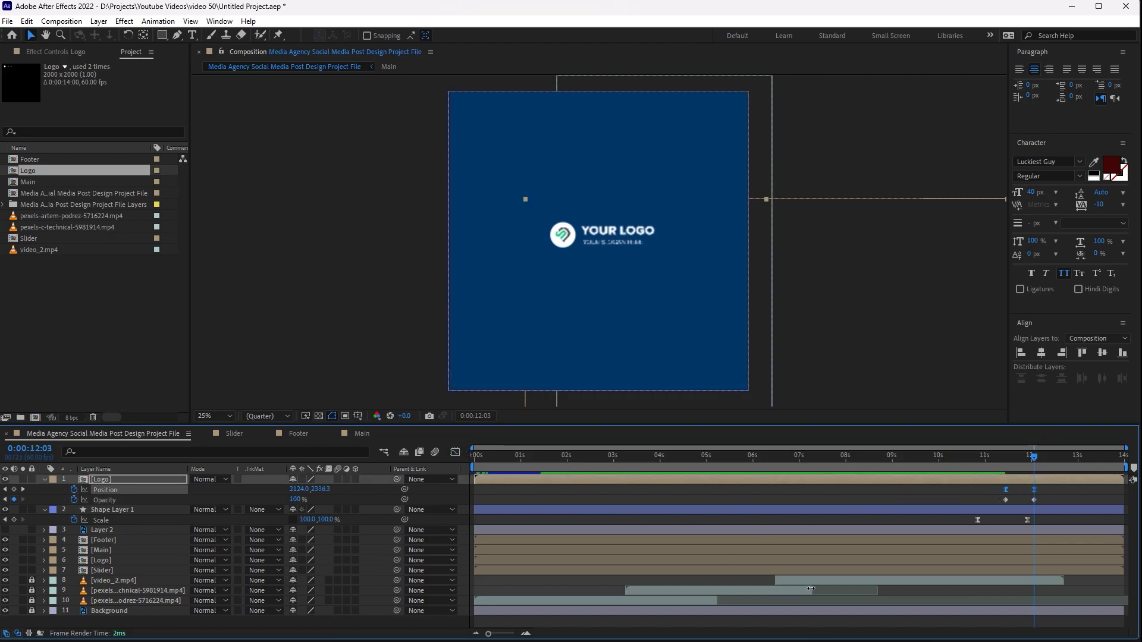
click(455, 452)
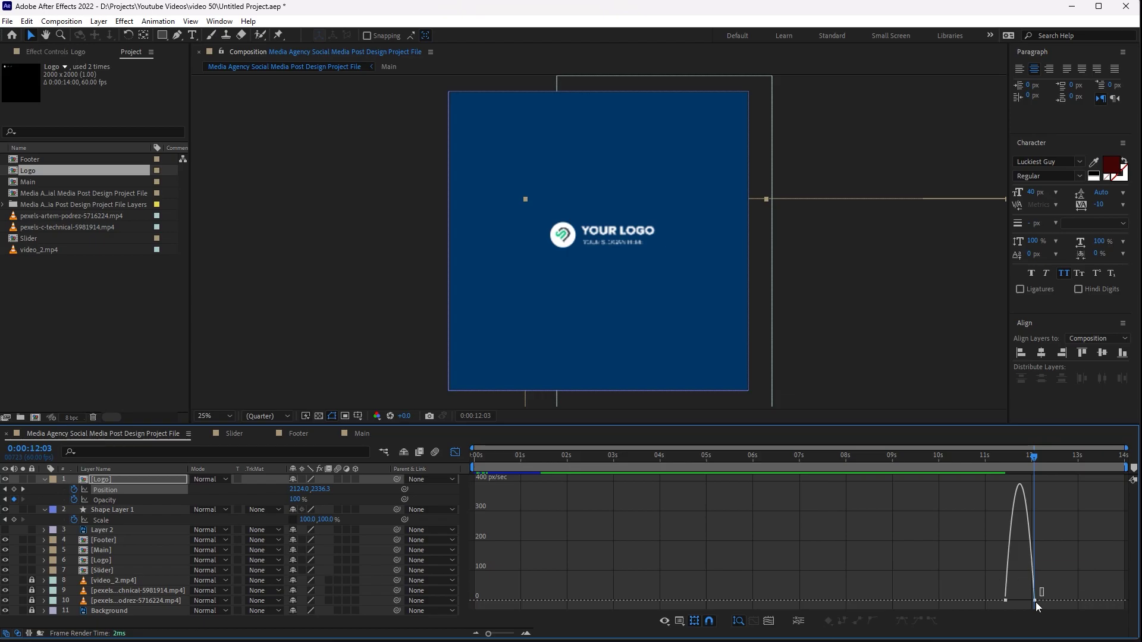
mouse_move(1036, 602)
mouse_down()
mouse_move(999, 605)
mouse_move(1020, 601)
mouse_up()
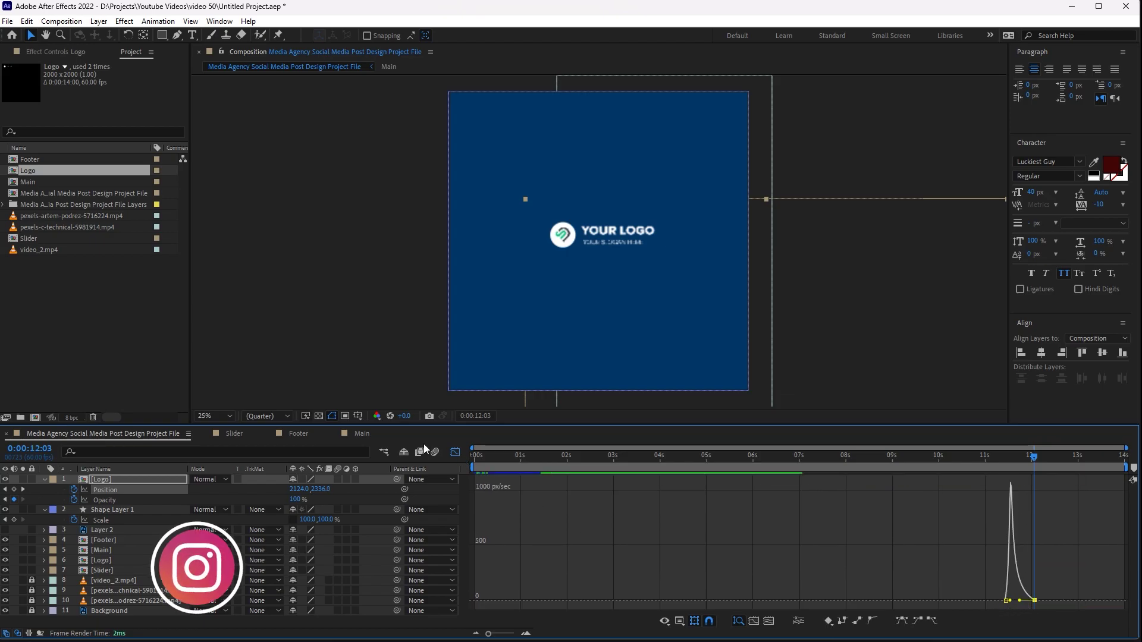
click(455, 452)
Collapse all layer properties and preview the whole animation from the start
key(ctrl+a)
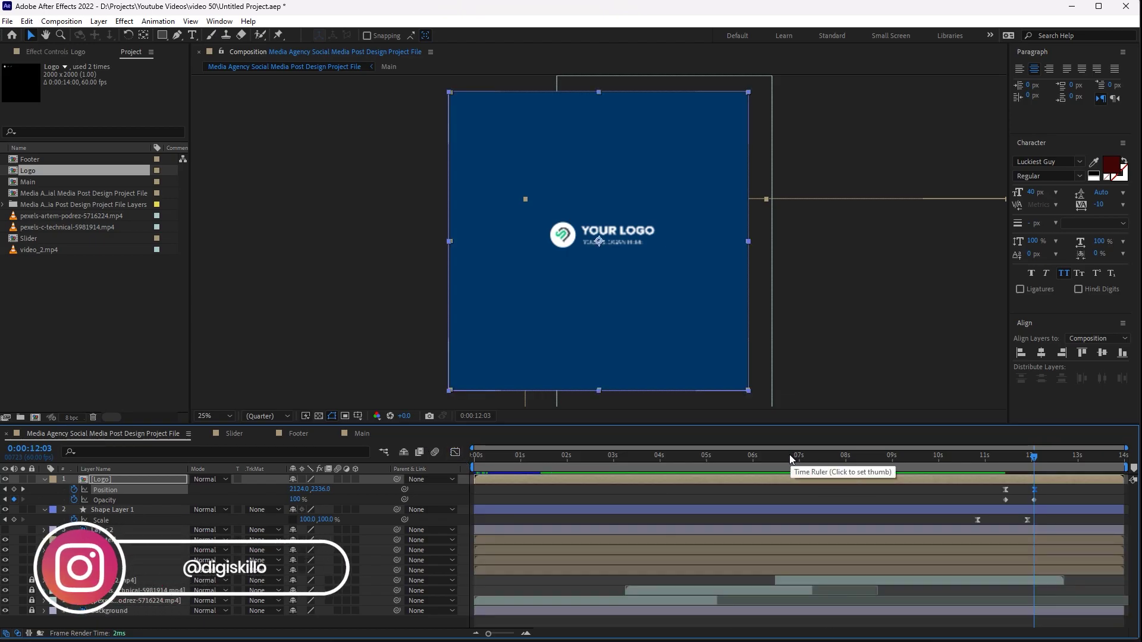
key(u)
click(531, 456)
click(477, 455)
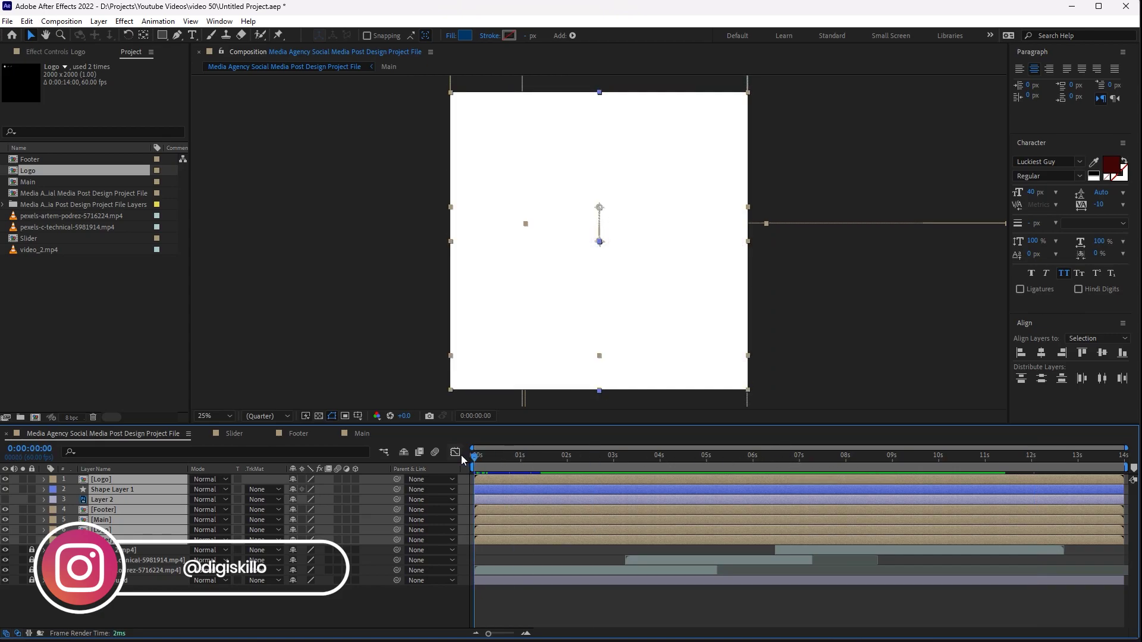
key(space)
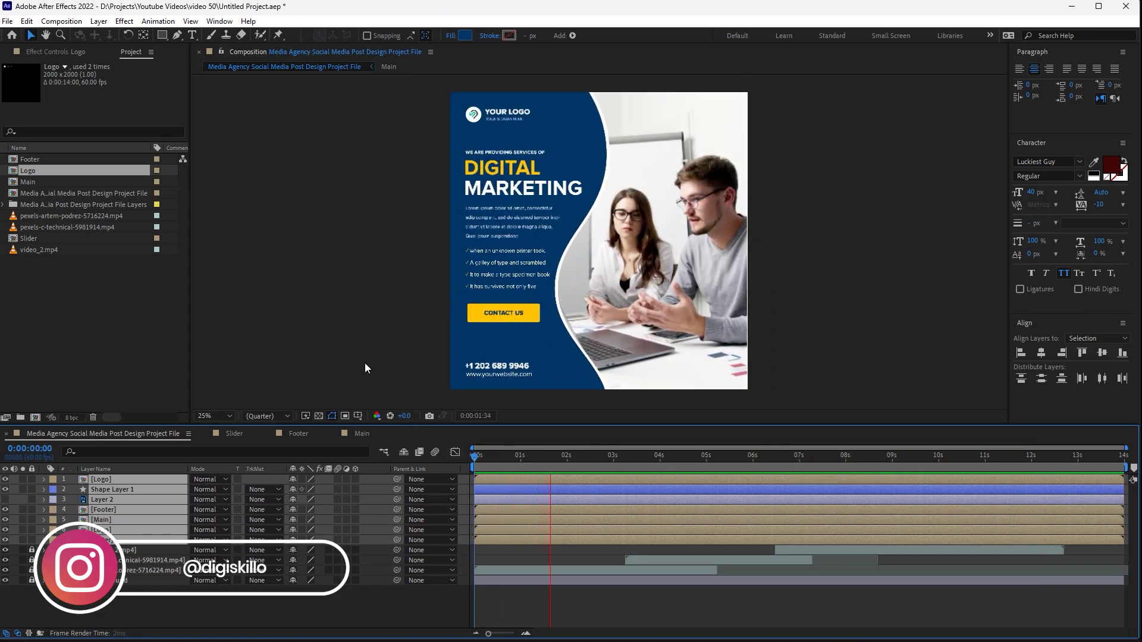